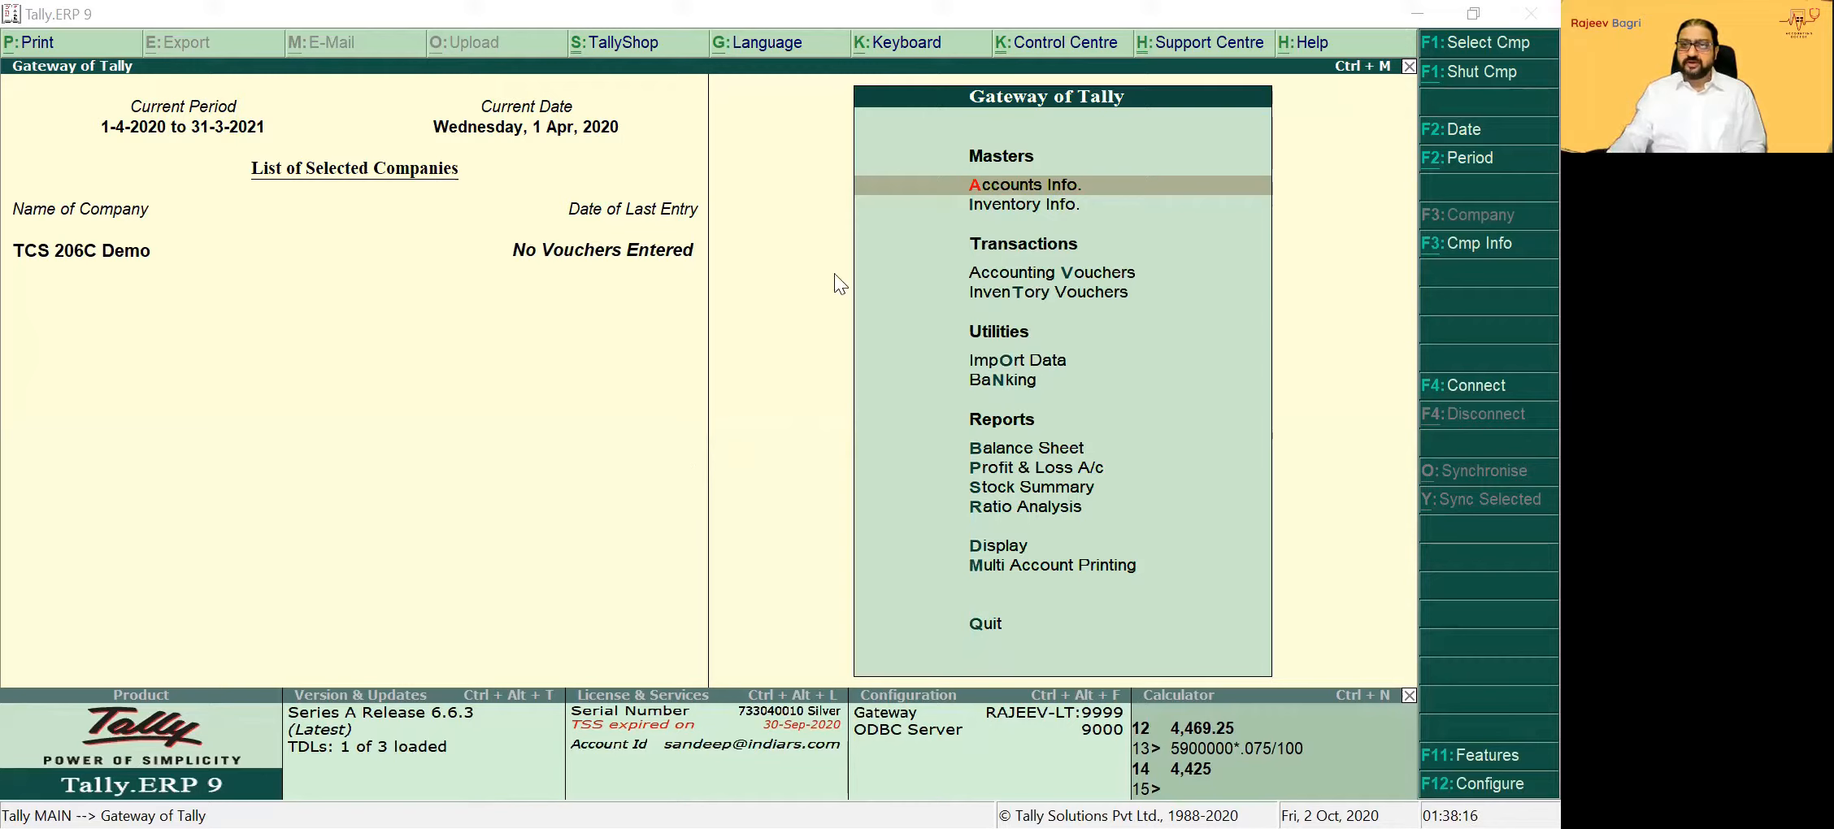
Open the alteration list of existing ledgers from the company's accounts masters
key("Down")
key("Up")
key("Return")
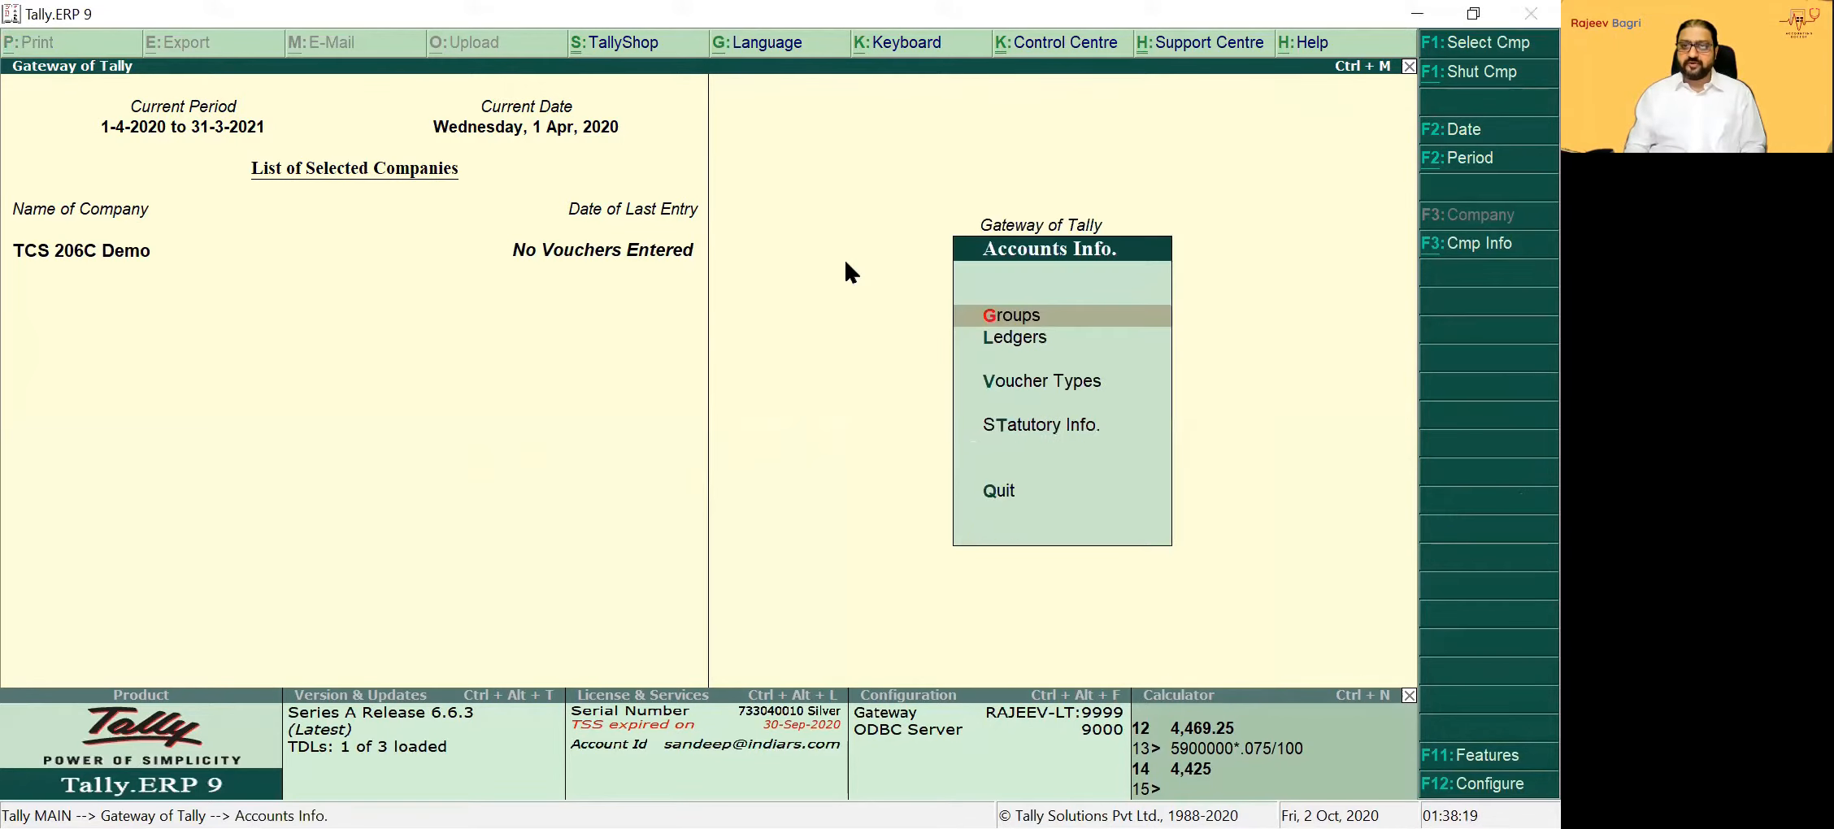
key("Down")
key("Return")
key("Down")
key("Down")
key("Return")
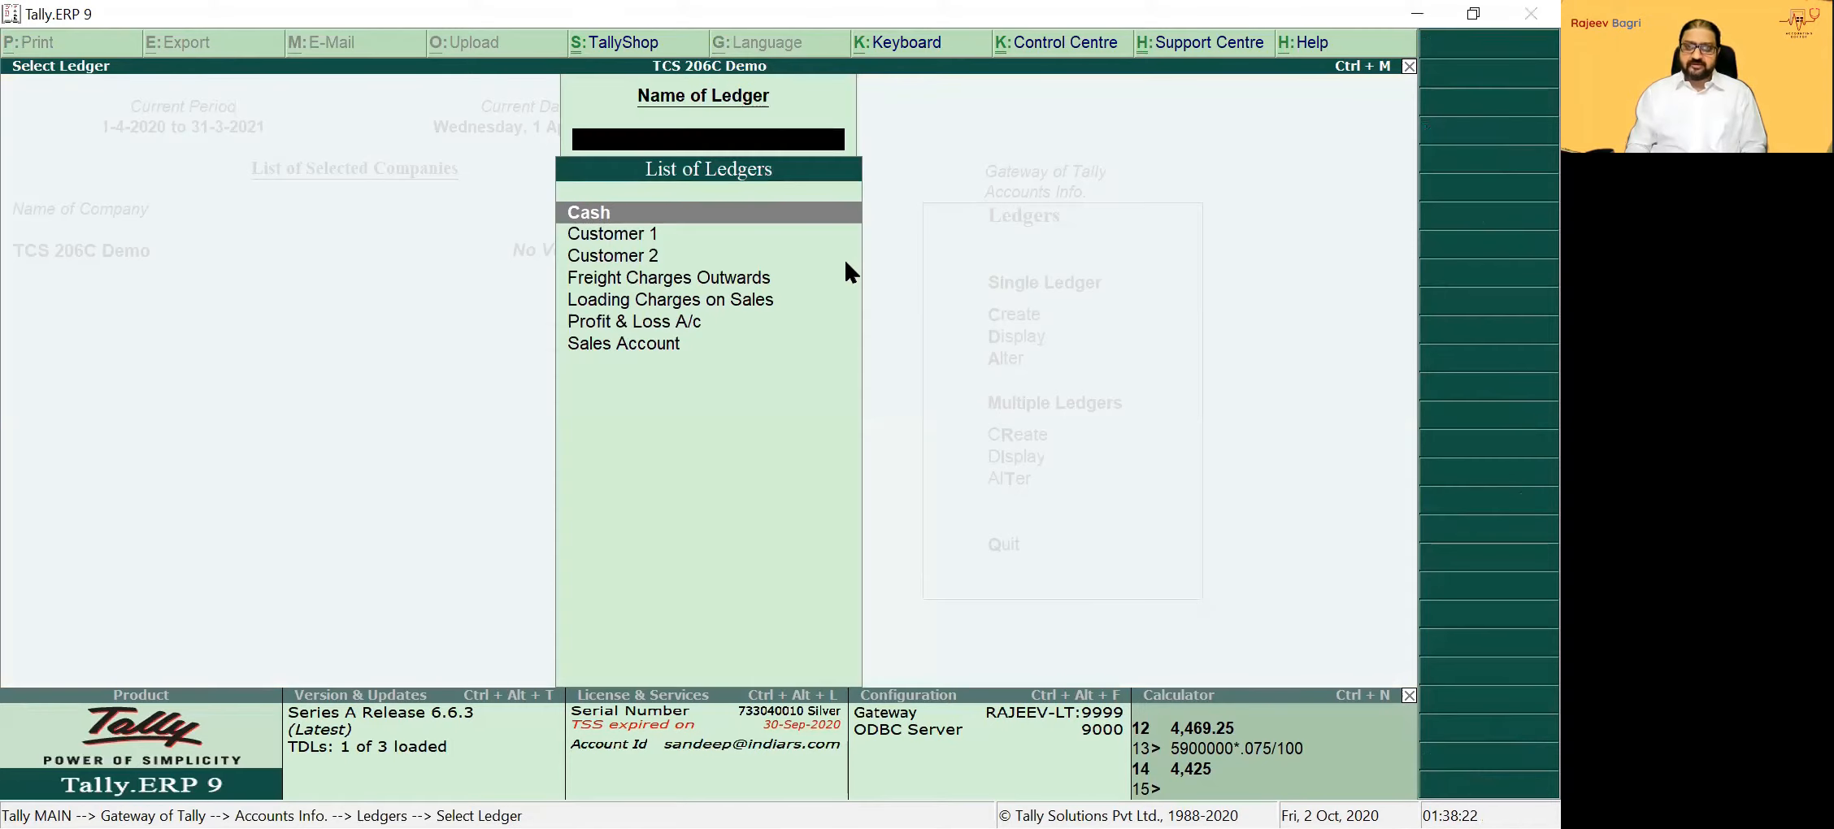
Start creating a single ledger and name it "TCS On Sales"
key("Escape")
key("Up")
key("Up")
key("Return")
type("TCS On")
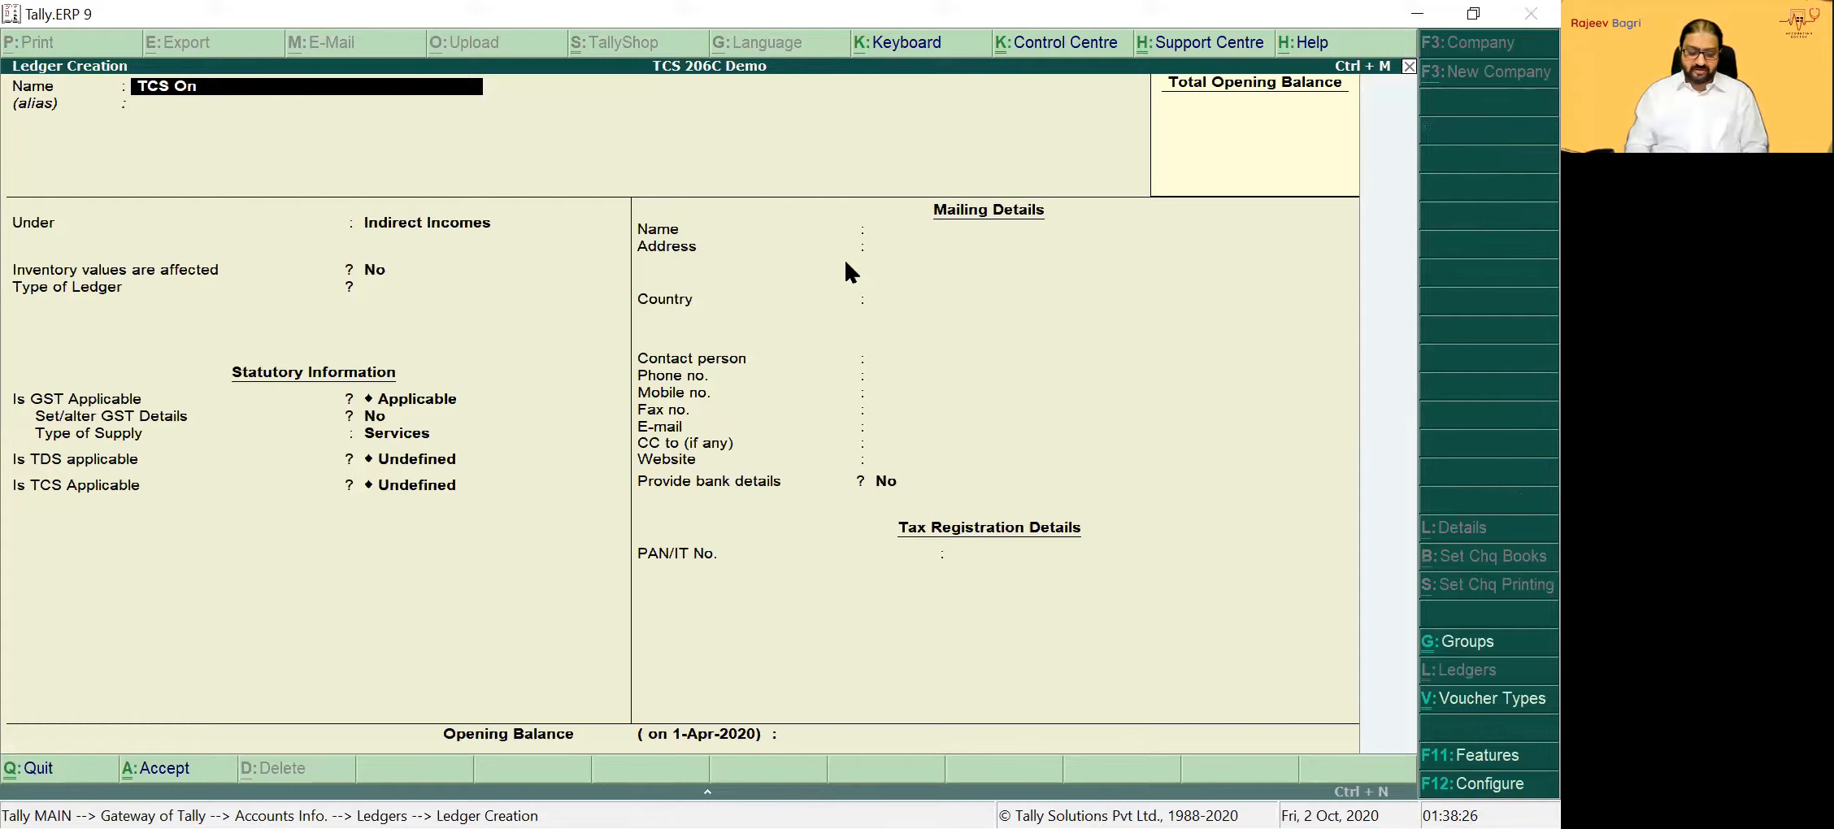
type(" Sales")
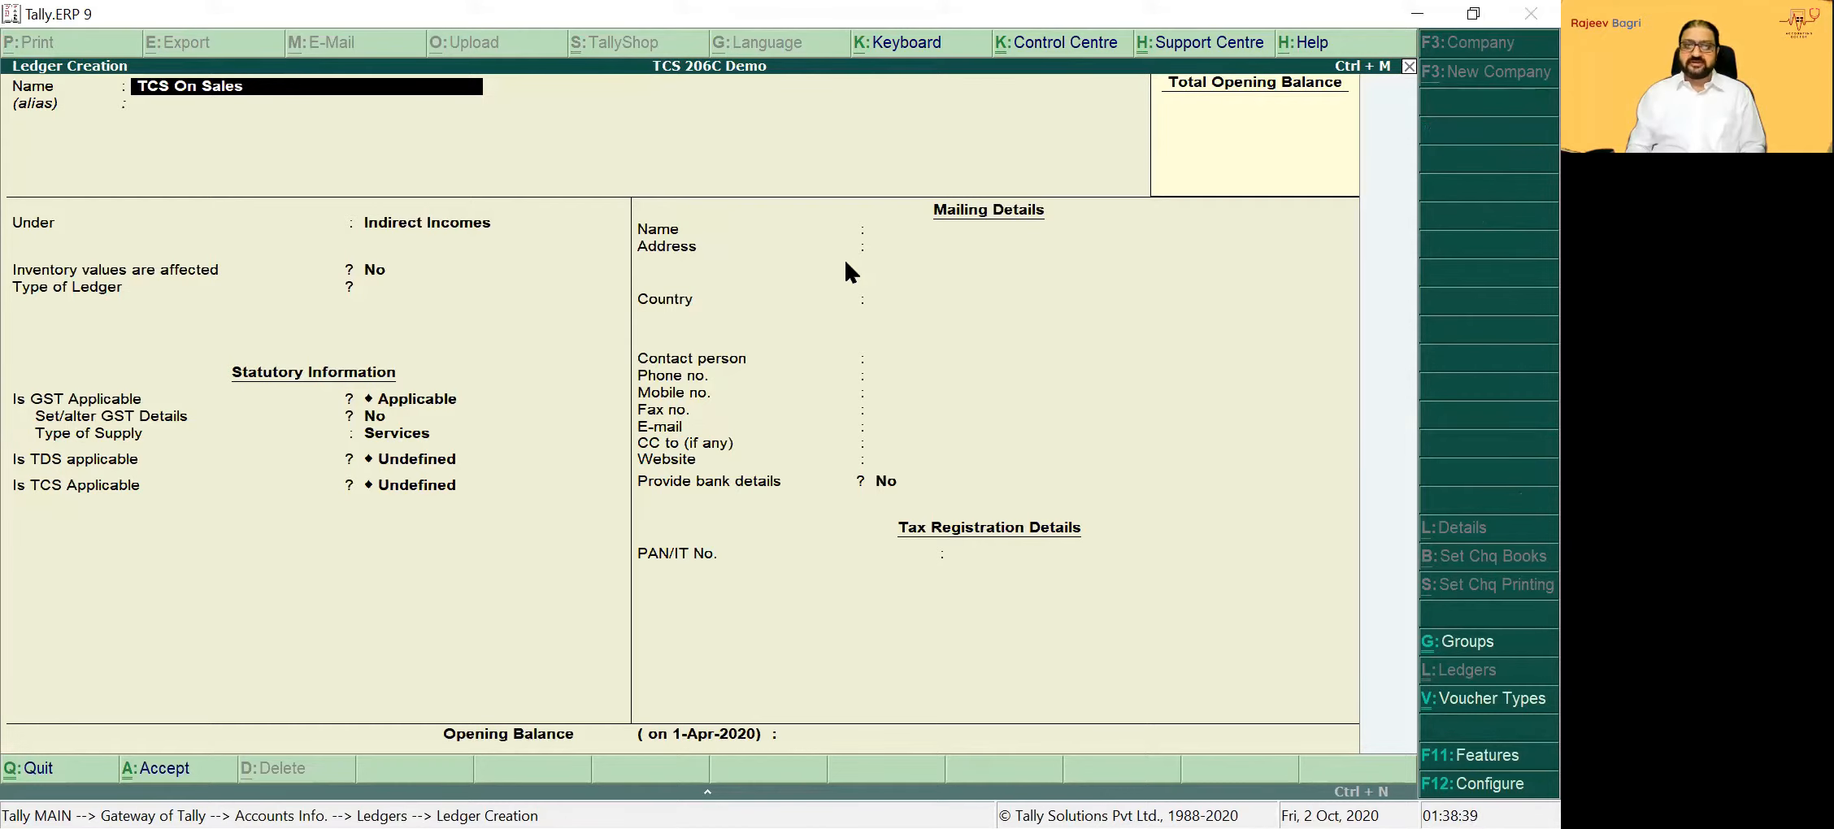
Group the TCS On Sales ledger under Duties & Taxes and choose TCS as its type of duty/tax
key("Return")
type("Du")
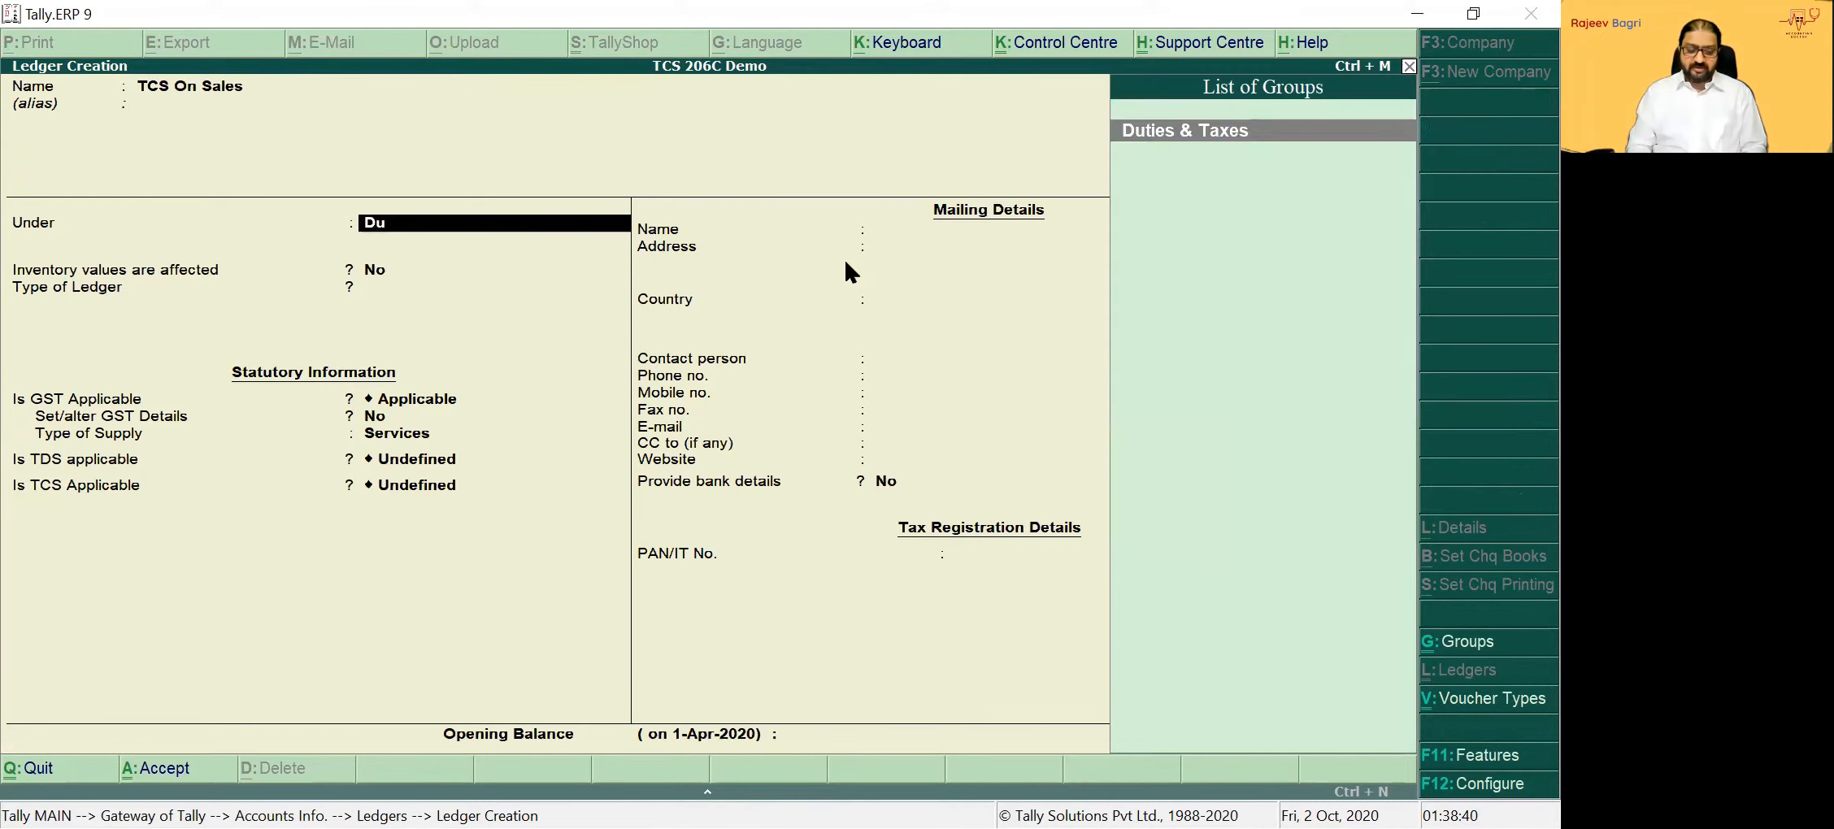
type("t")
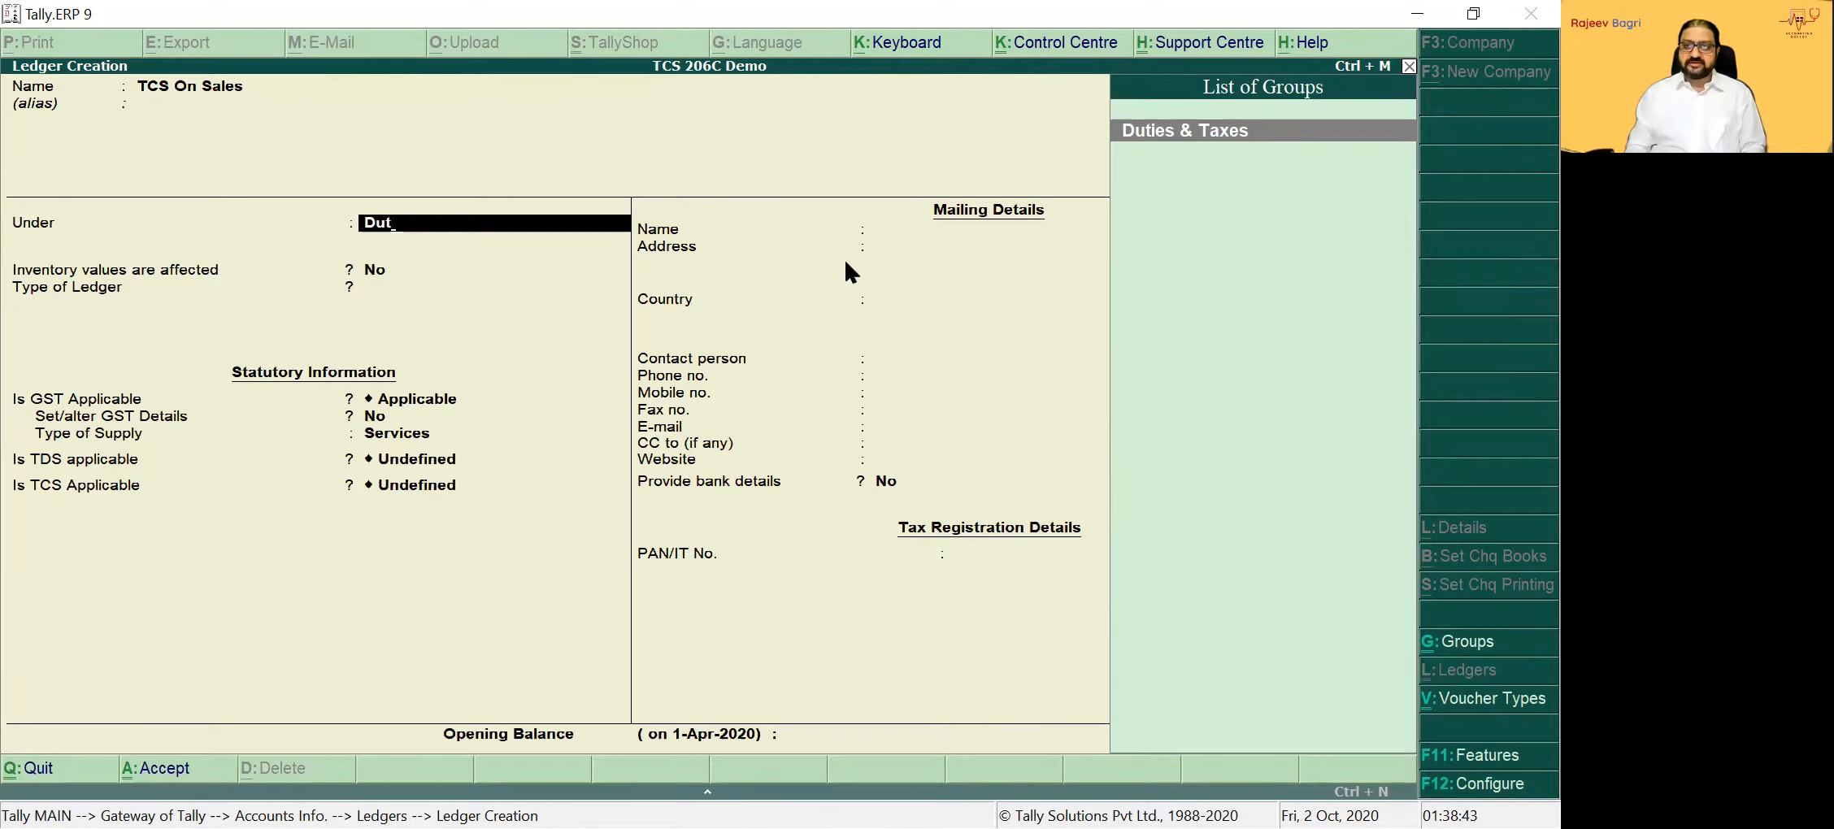
key("Return")
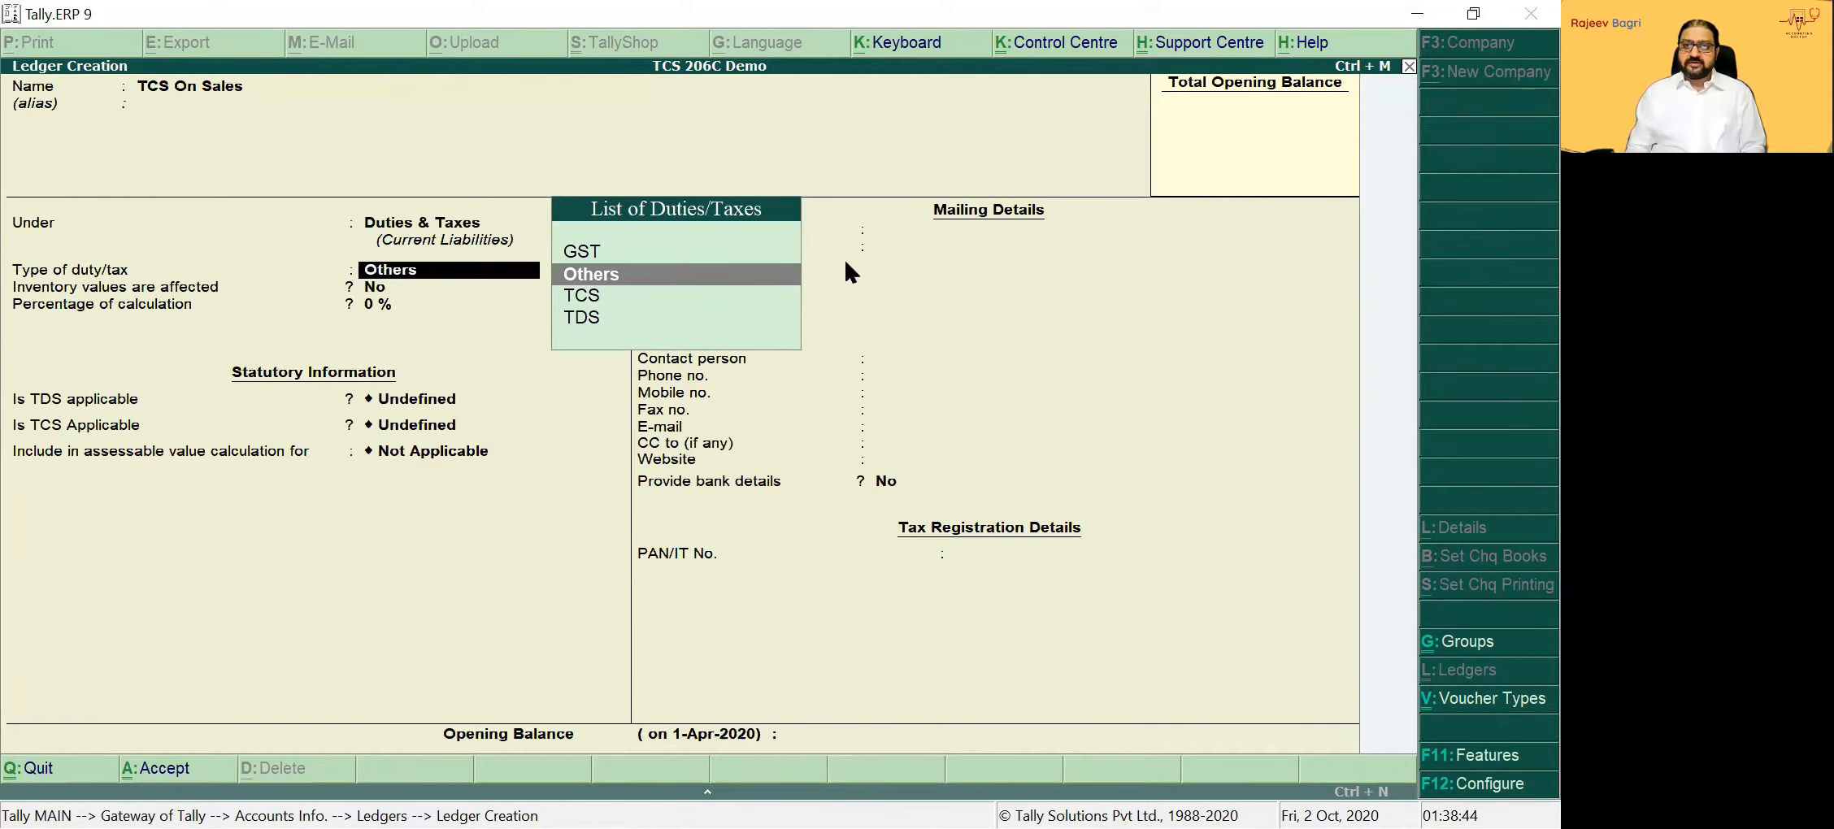
key("Down")
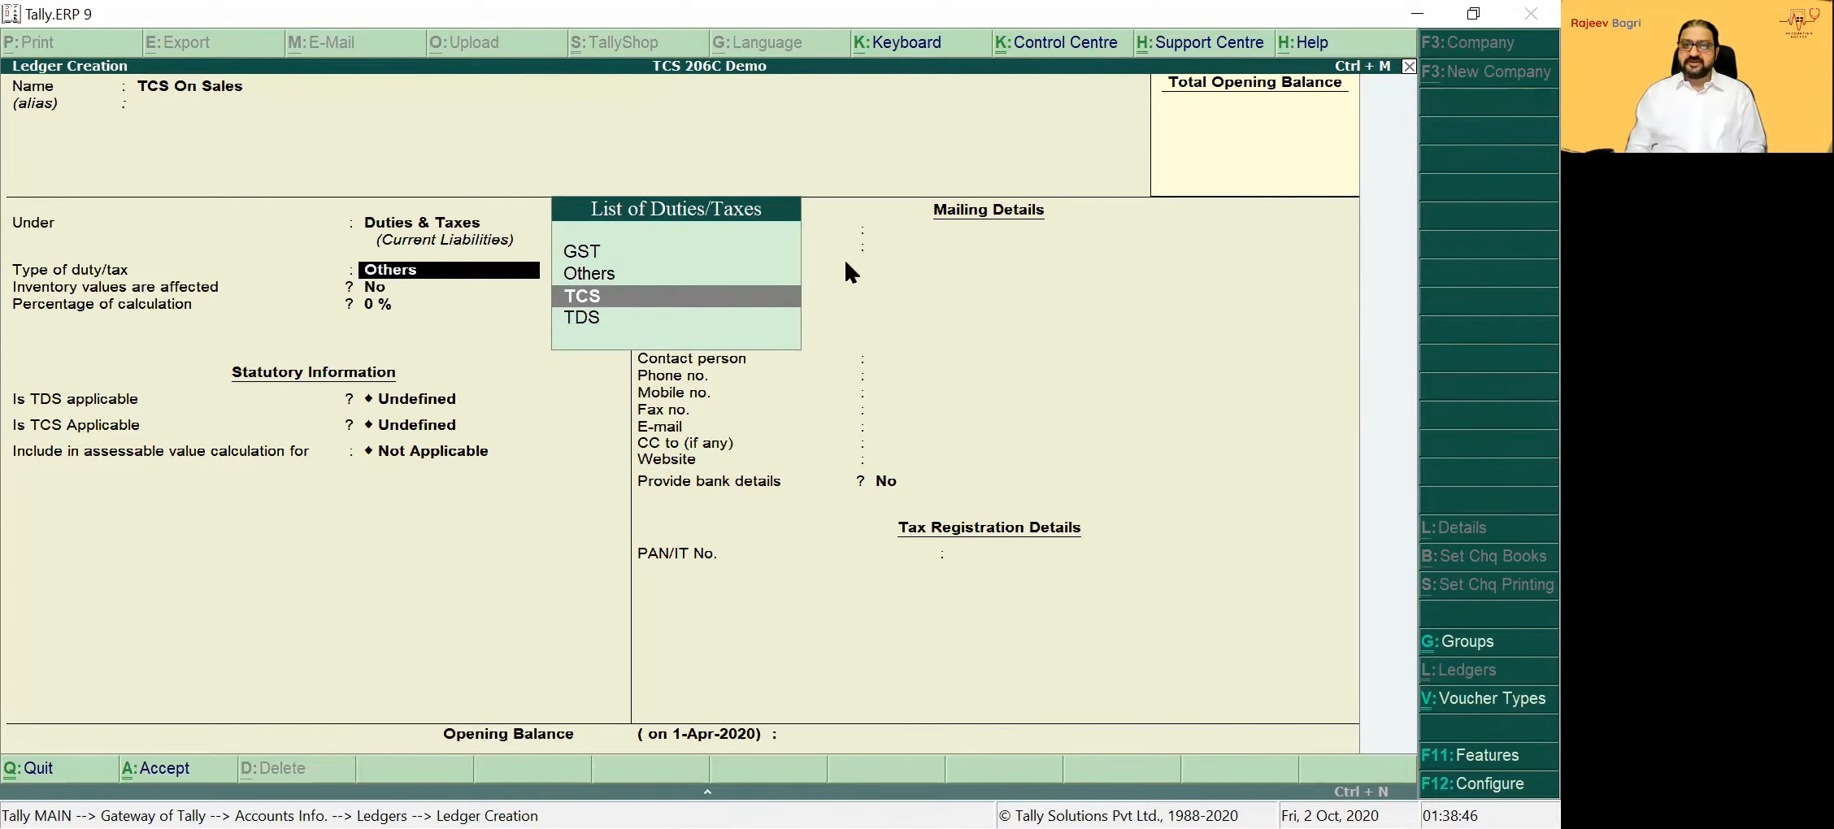
key("Return")
key("BackSpace")
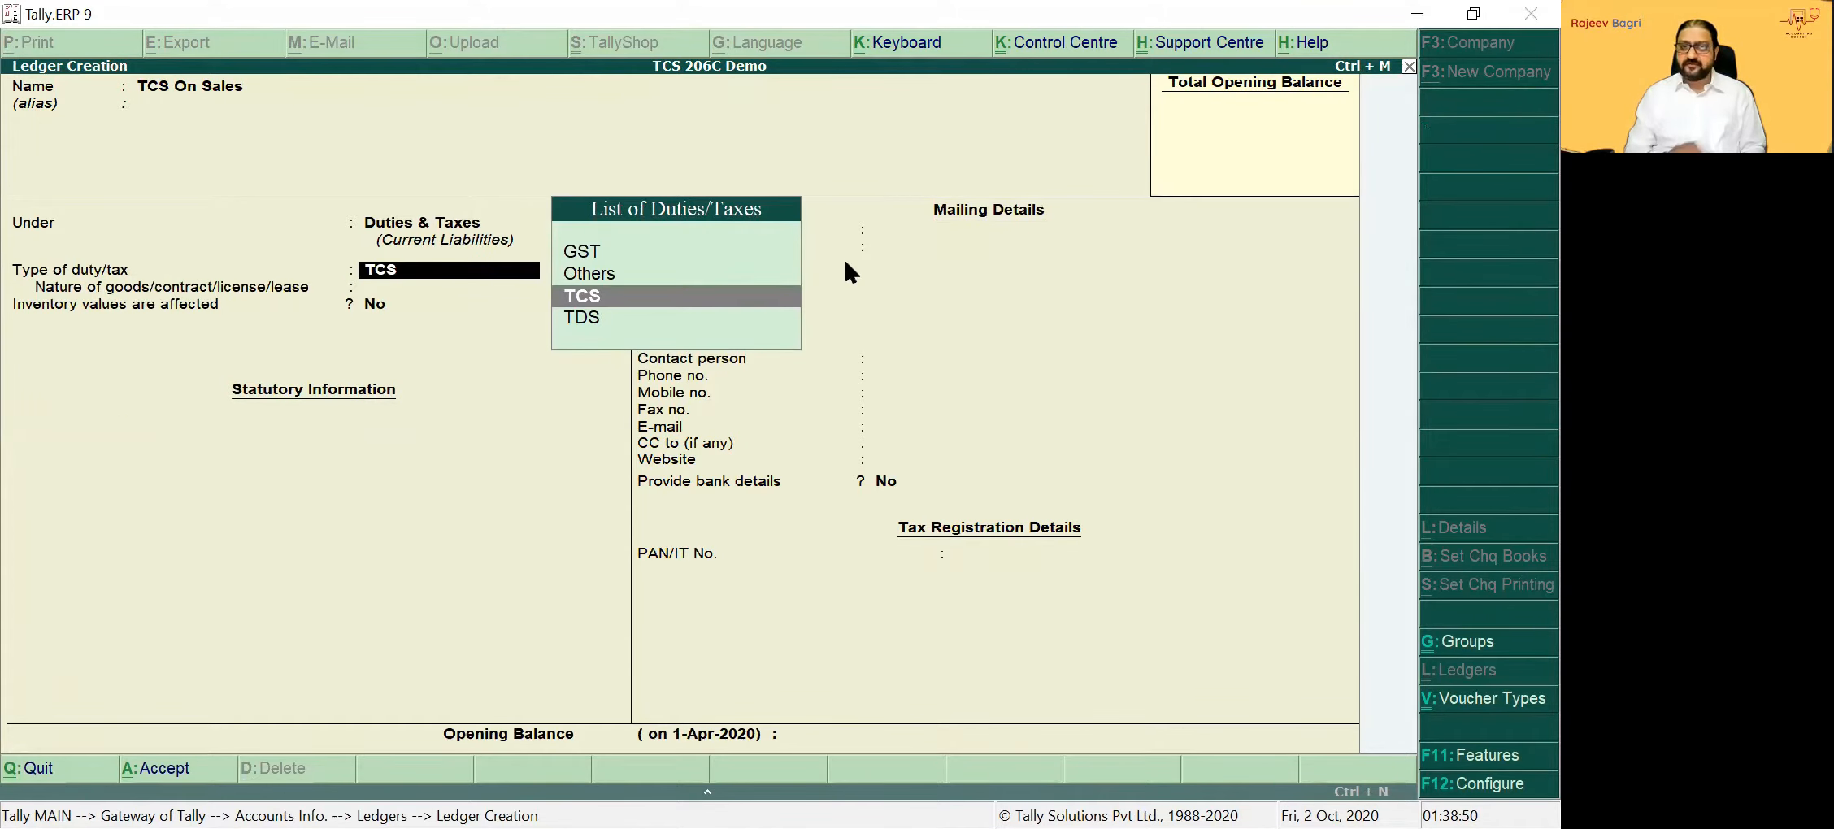
Open the company's Statutory and Taxation features and review the tax options down to the TCS settings
key("F11")
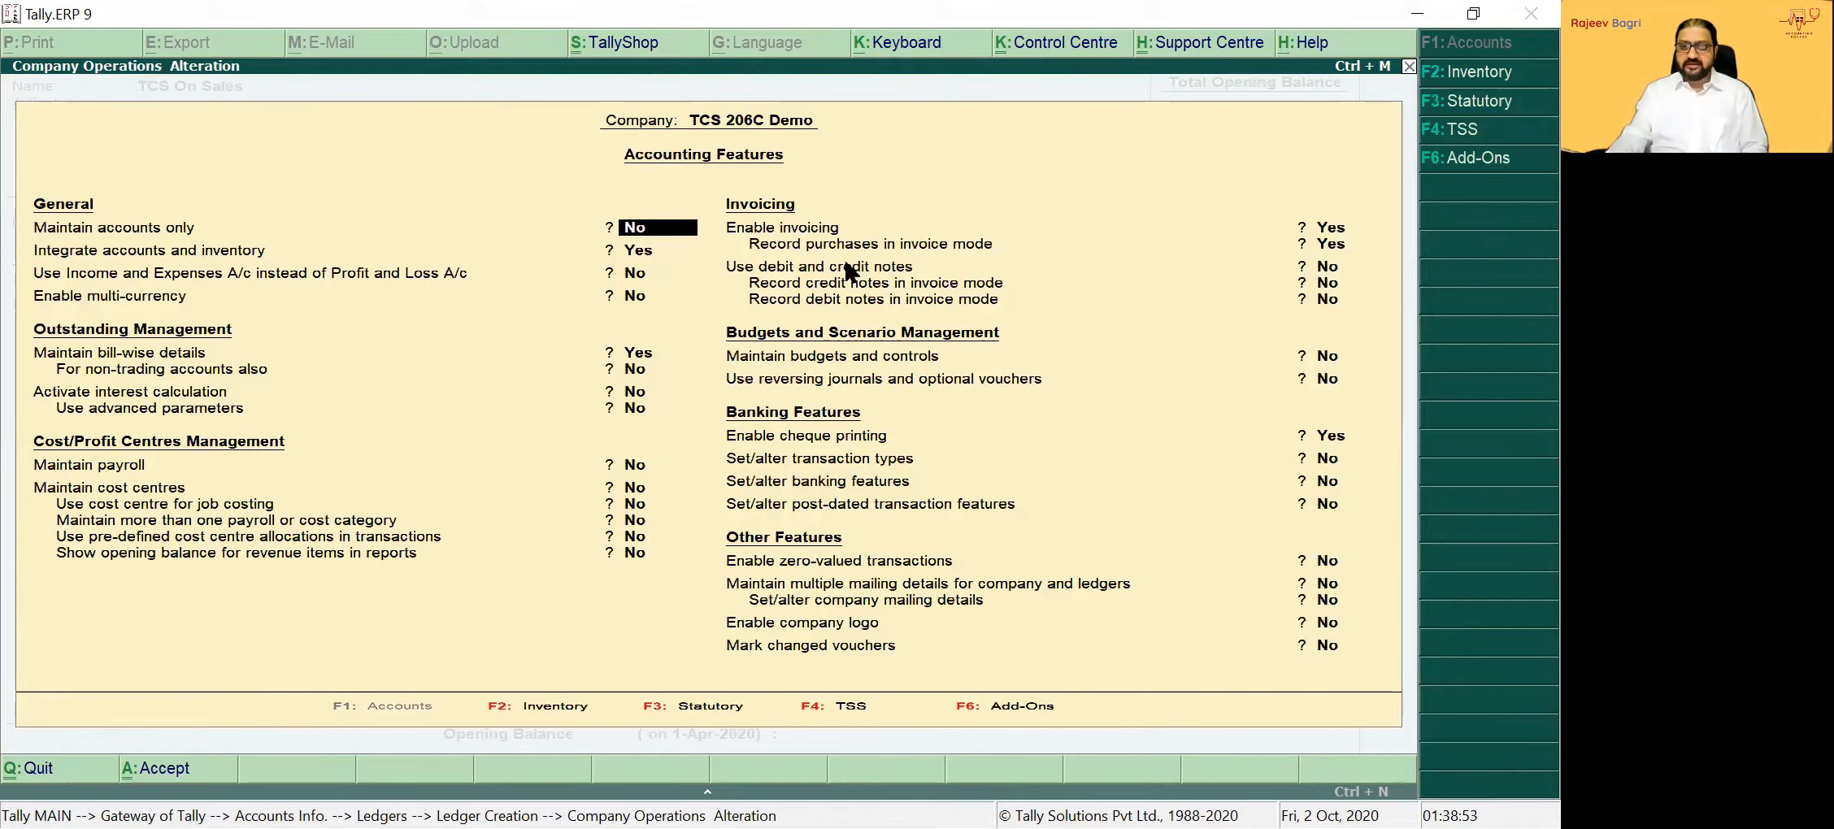
left_click(697, 709)
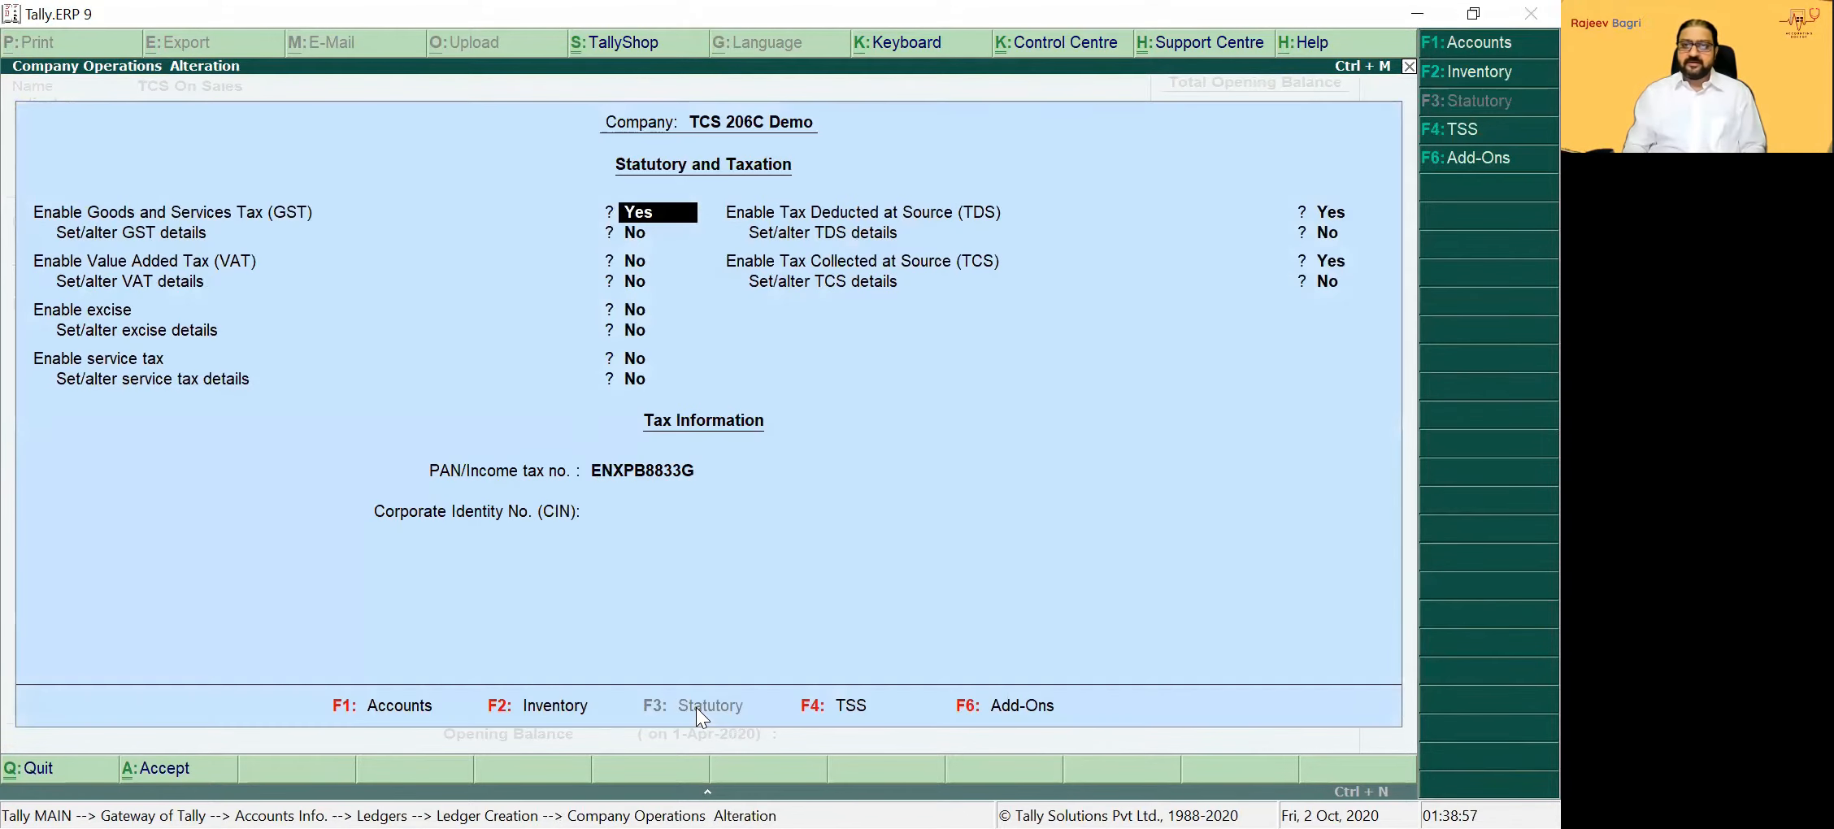
key("Down")
key("Down")
key("Down")
key("Down")
key("Down")
key("Down")
key("Down")
key("Down")
key("Down")
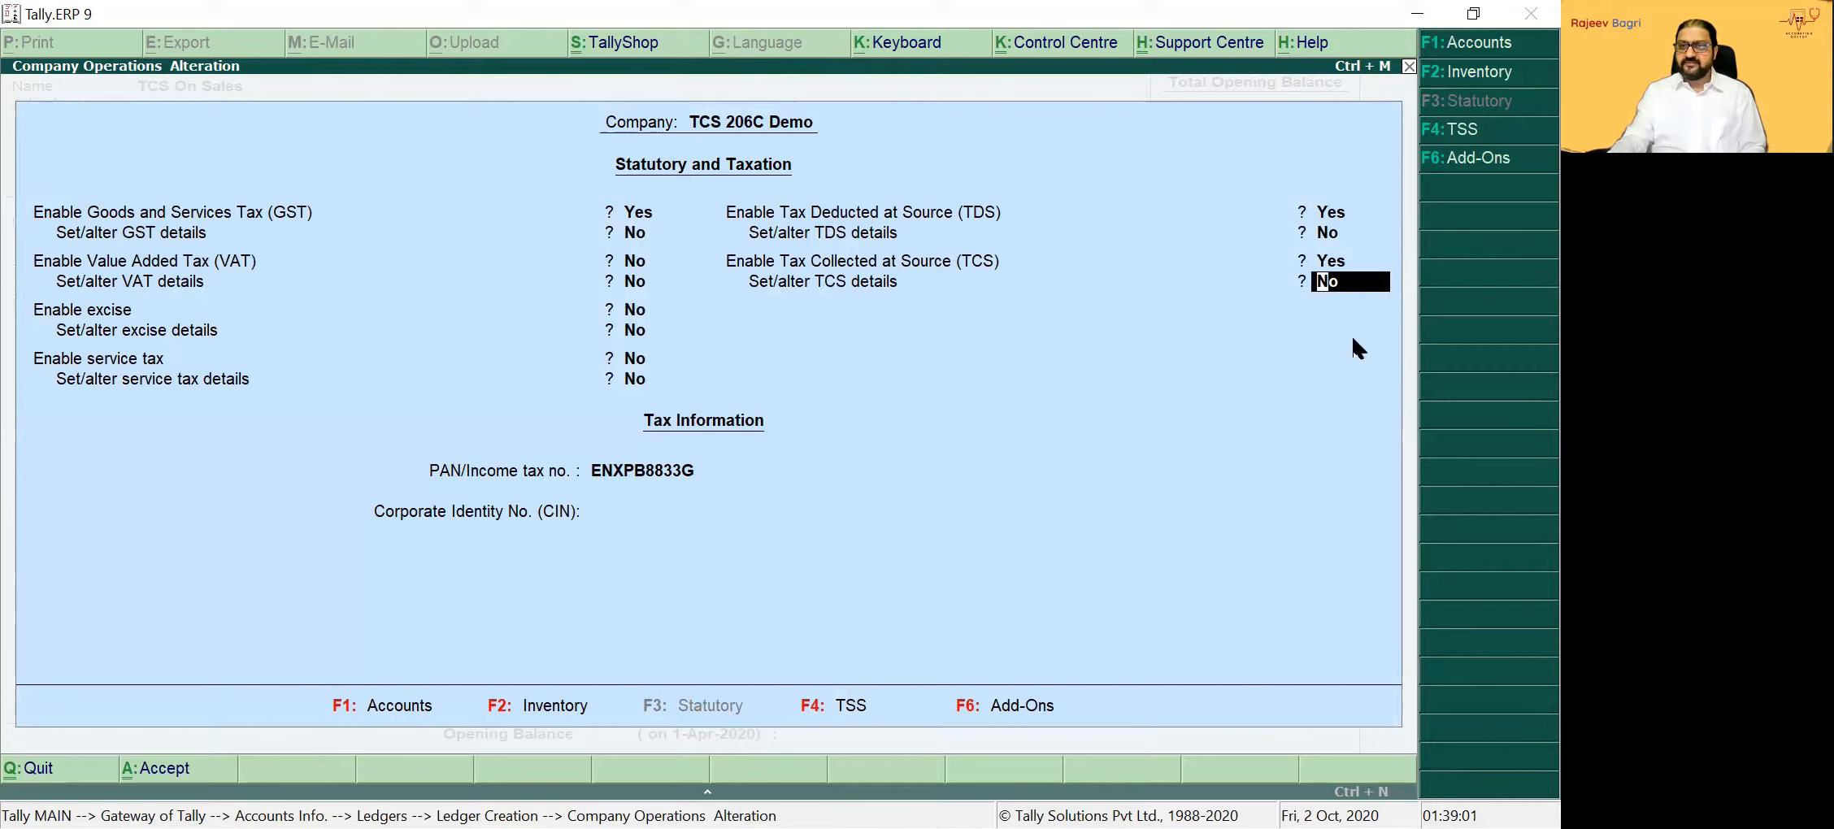
key("Up")
key("Up")
key("Up")
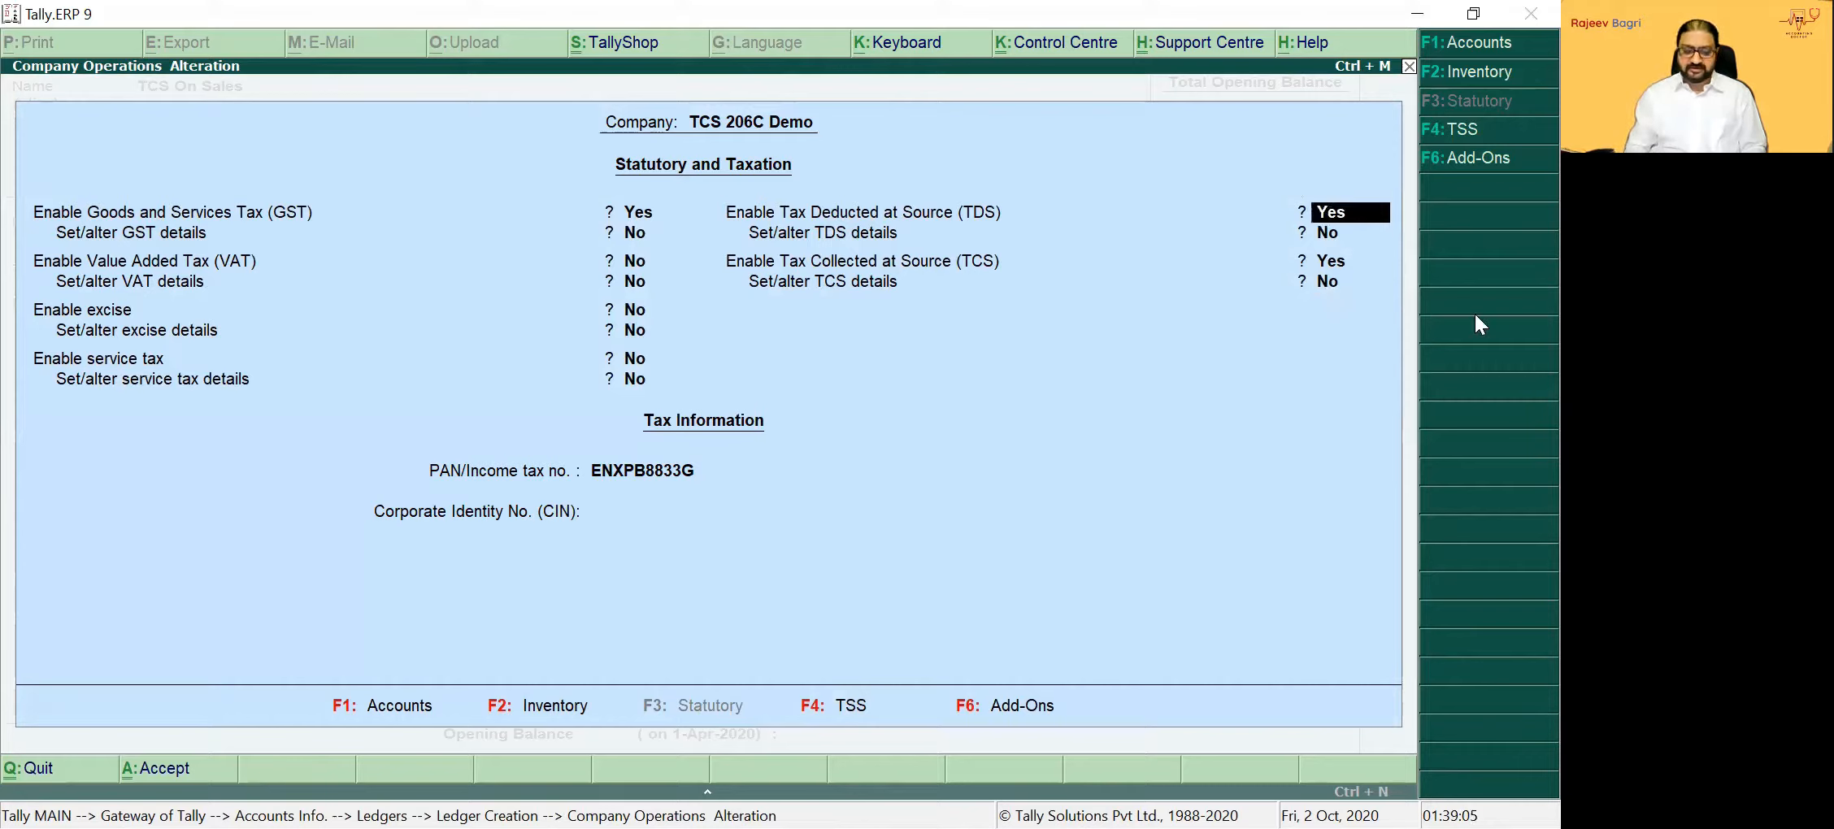
Set Enable Tax Collected at Source (TCS) to Yes and open the company's TCS collector details for alteration
key("Down")
key("Down")
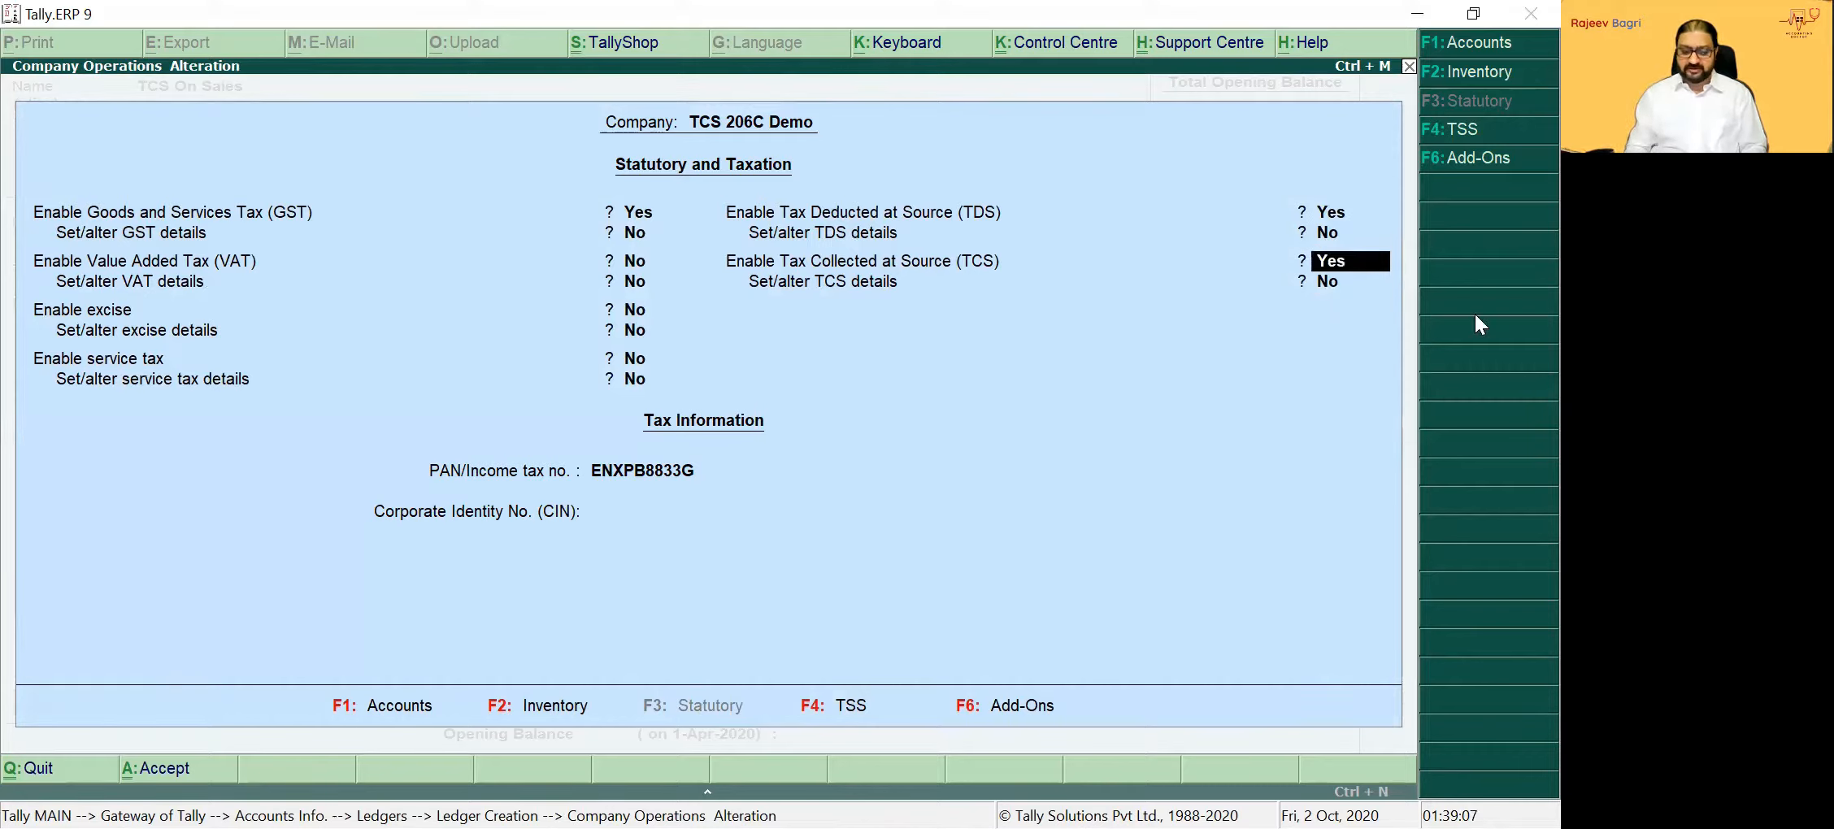
type("y")
key("Return")
type("y")
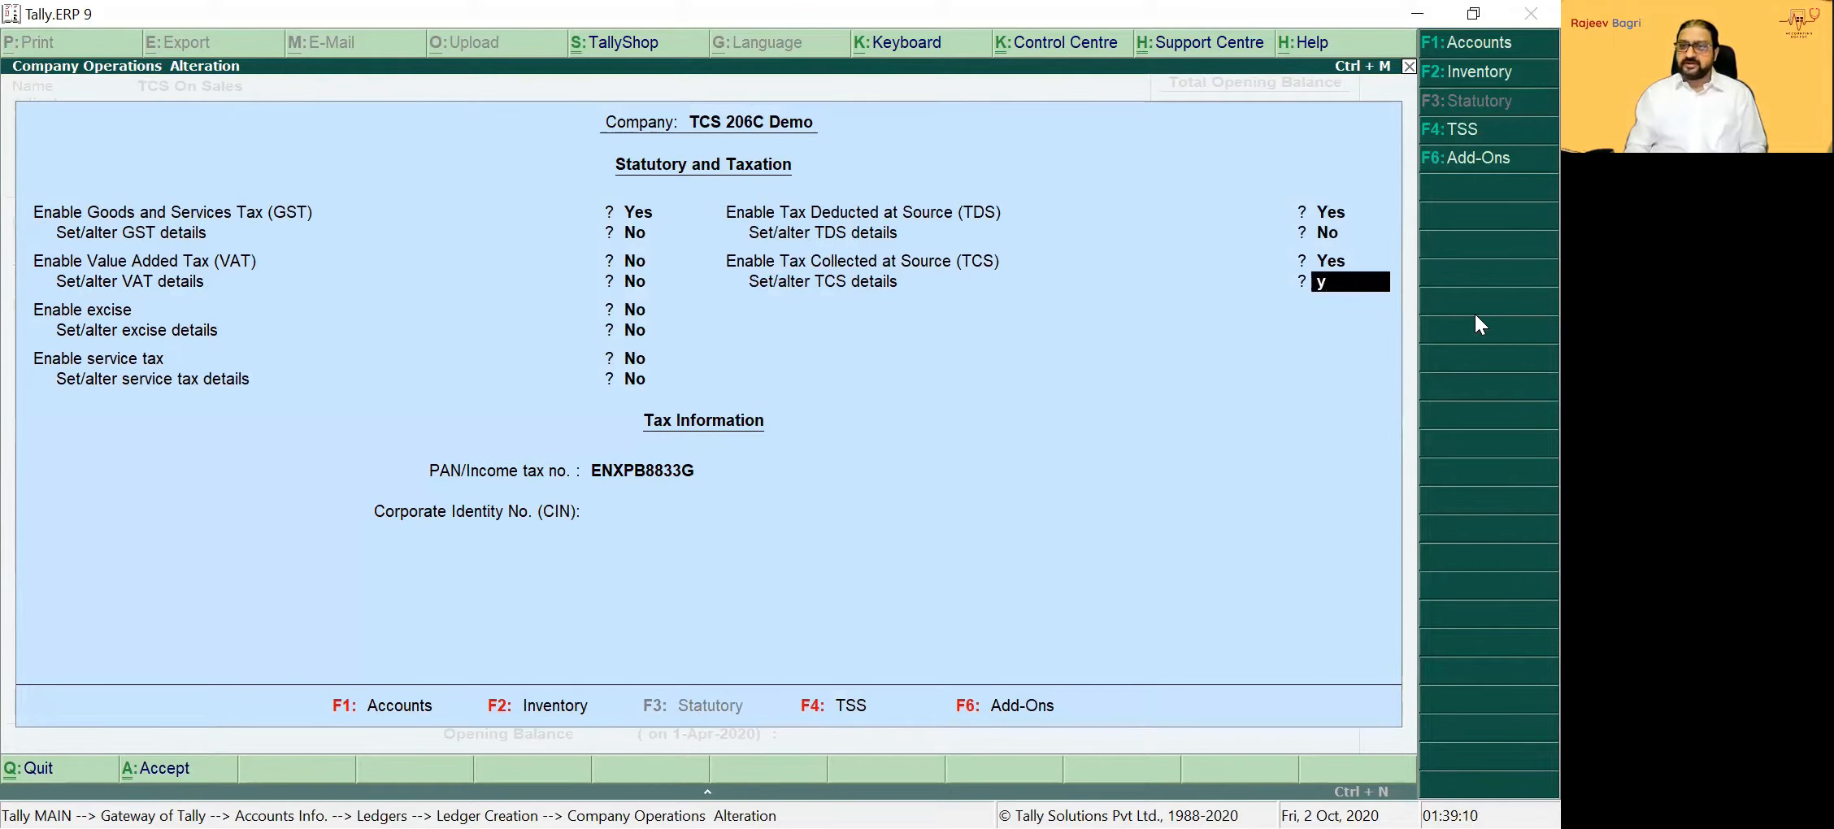
key("Return")
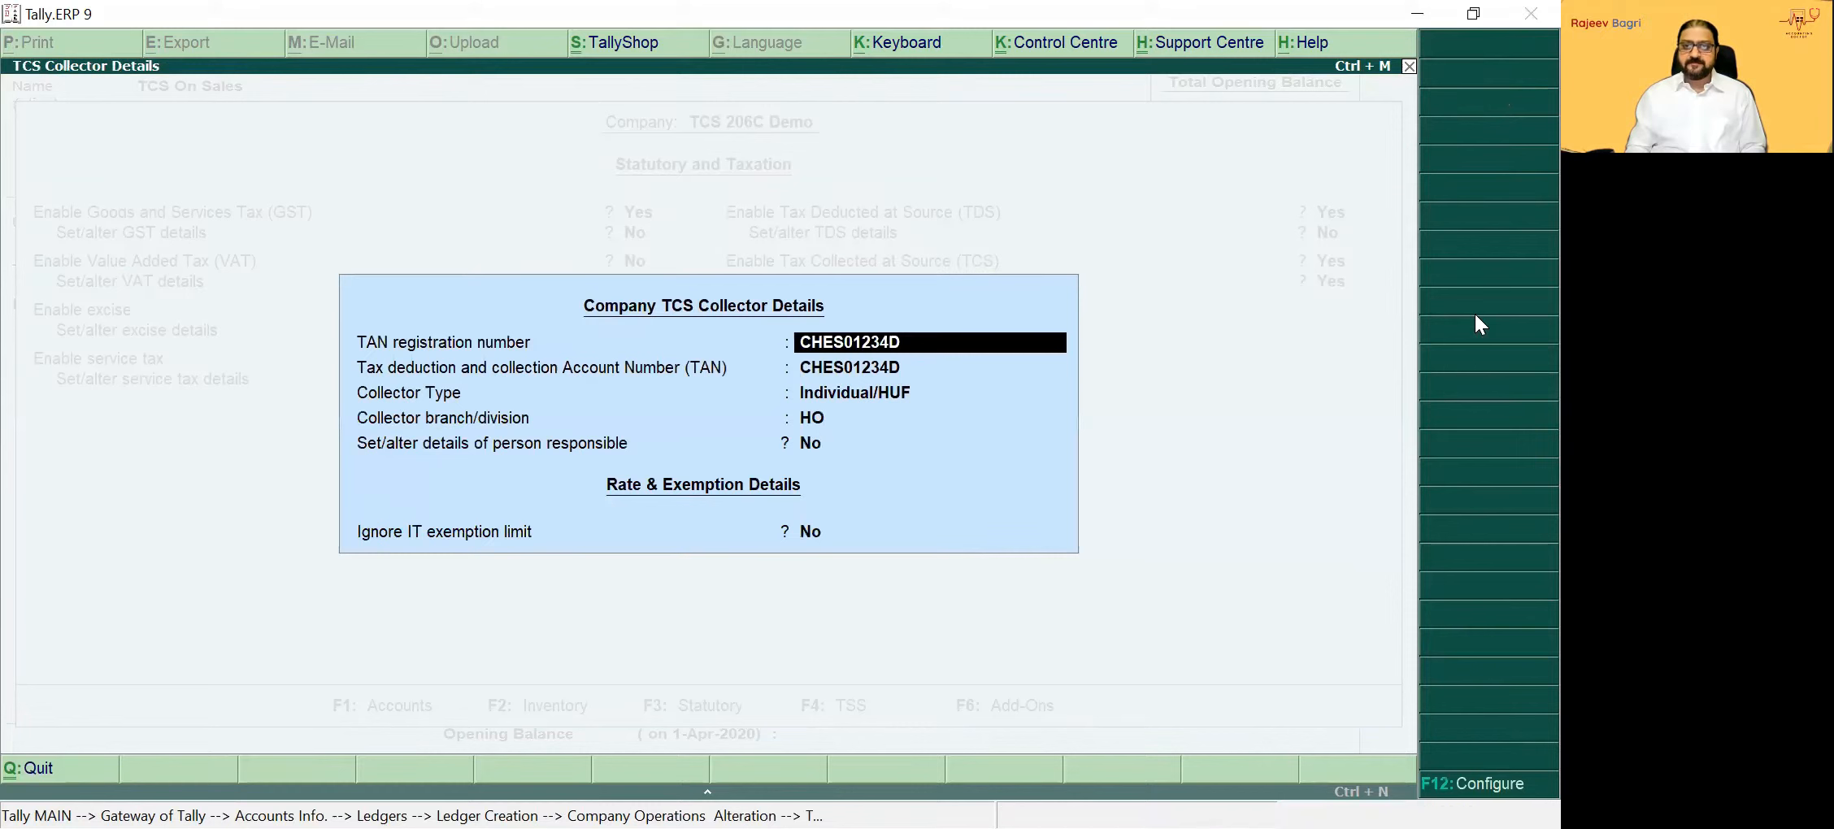
Keep the collector type as Individual/HUF, accept the remaining TCS collector details and save the statutory features
key("Return")
key("Return")
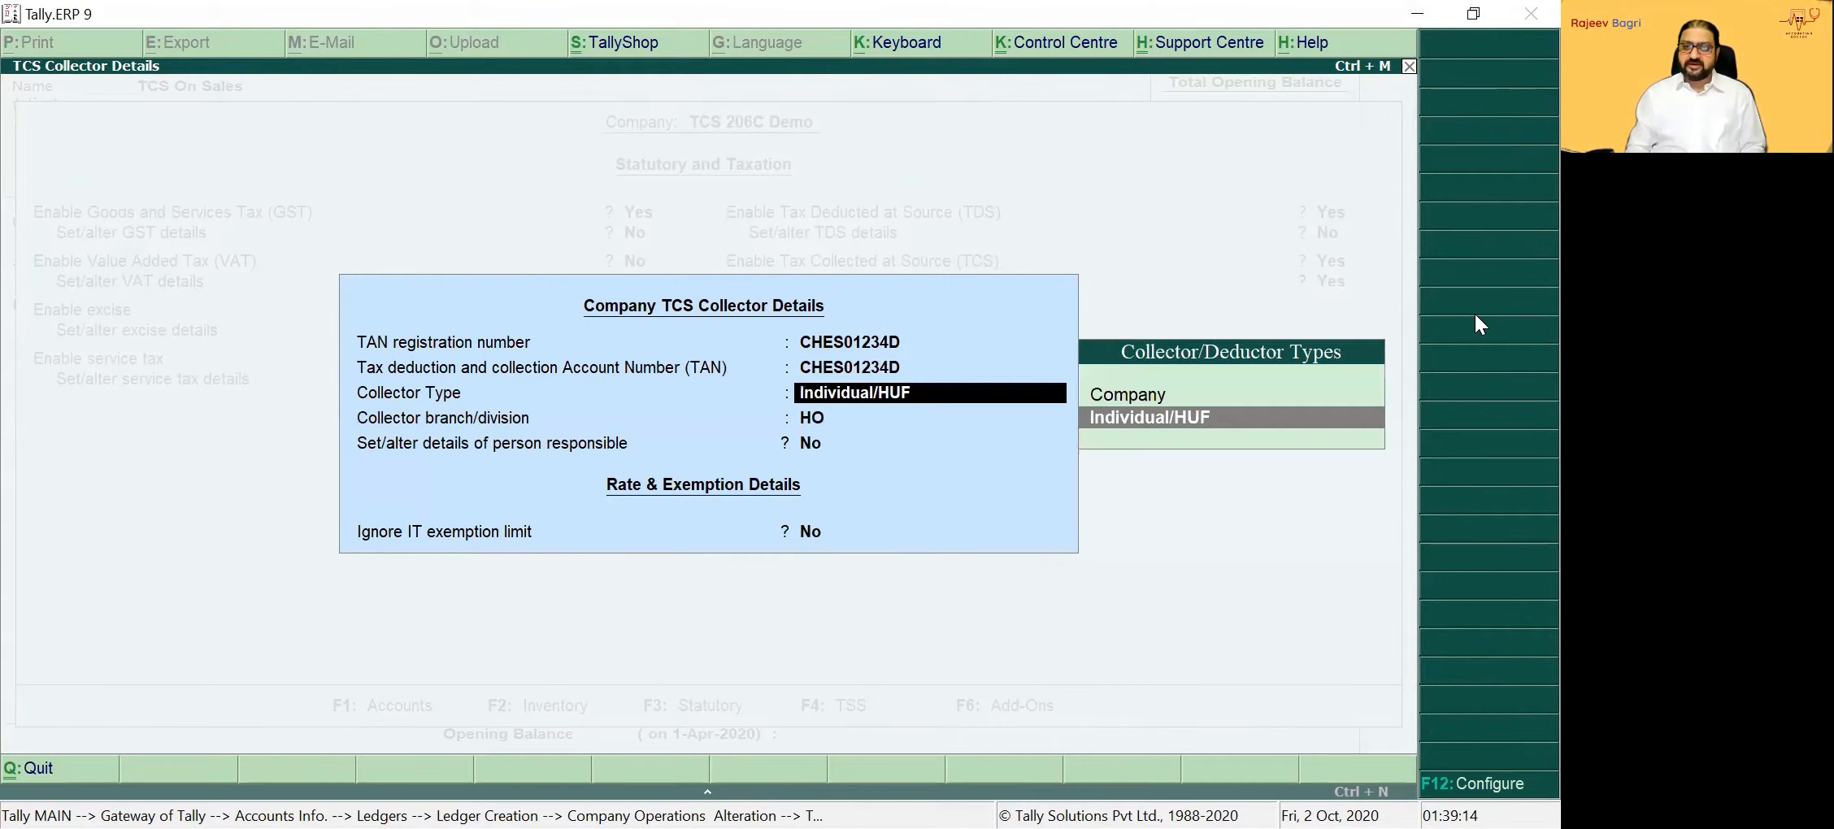
key("Up")
key("Down")
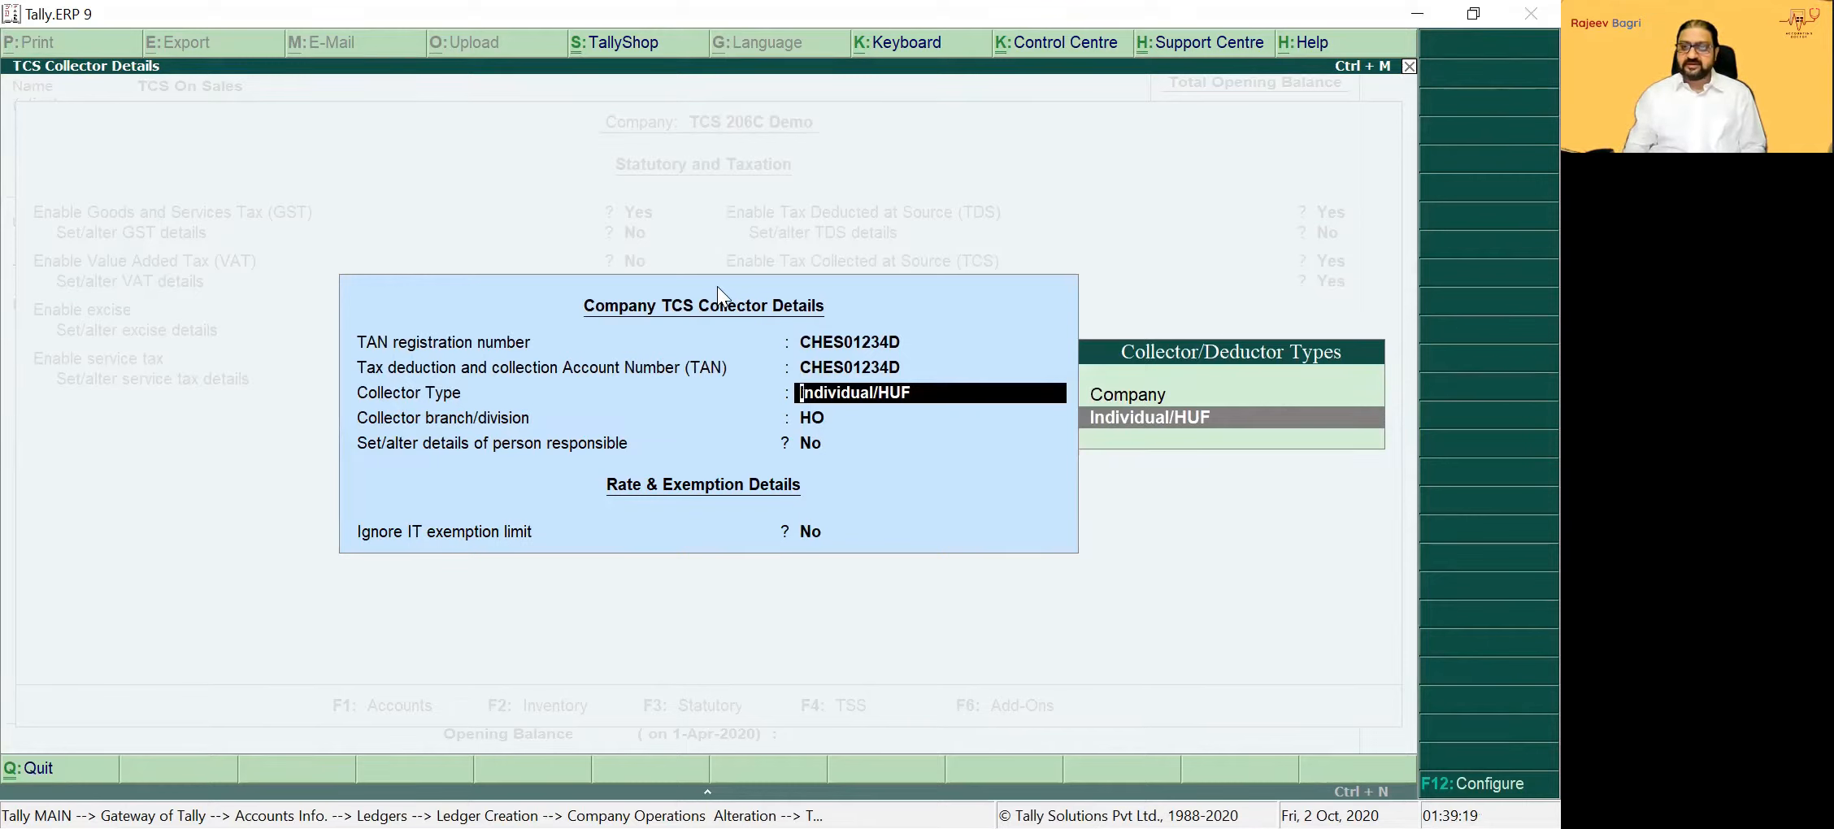
key("Return")
key("Return")
key("Return")
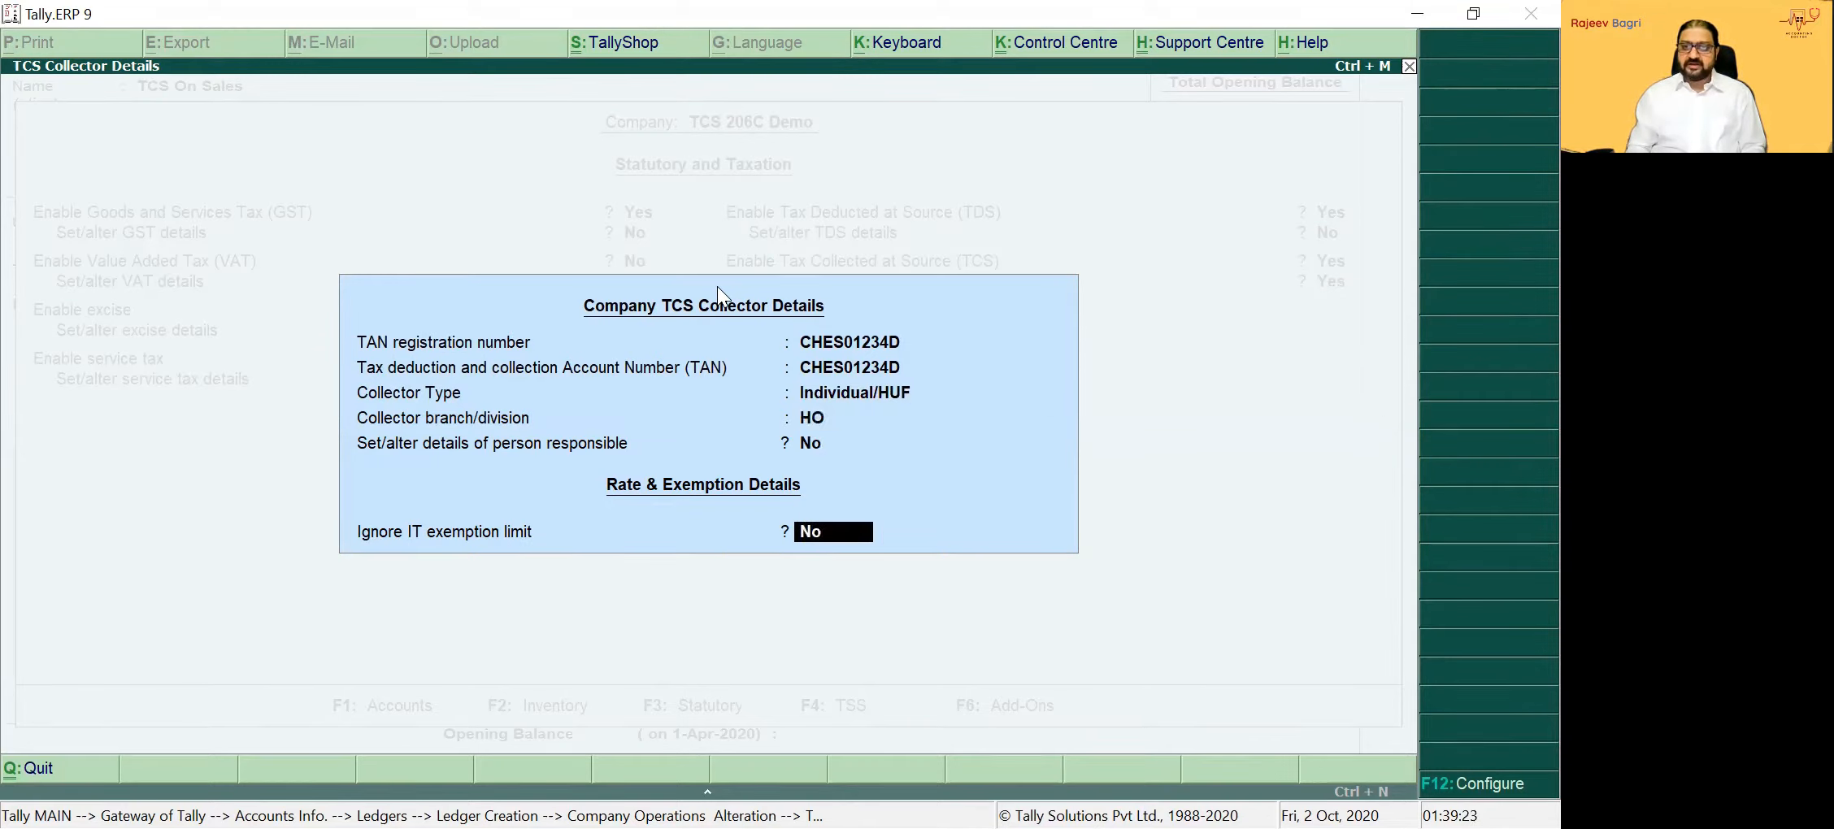
key("Return")
key("Return")
key("Return")
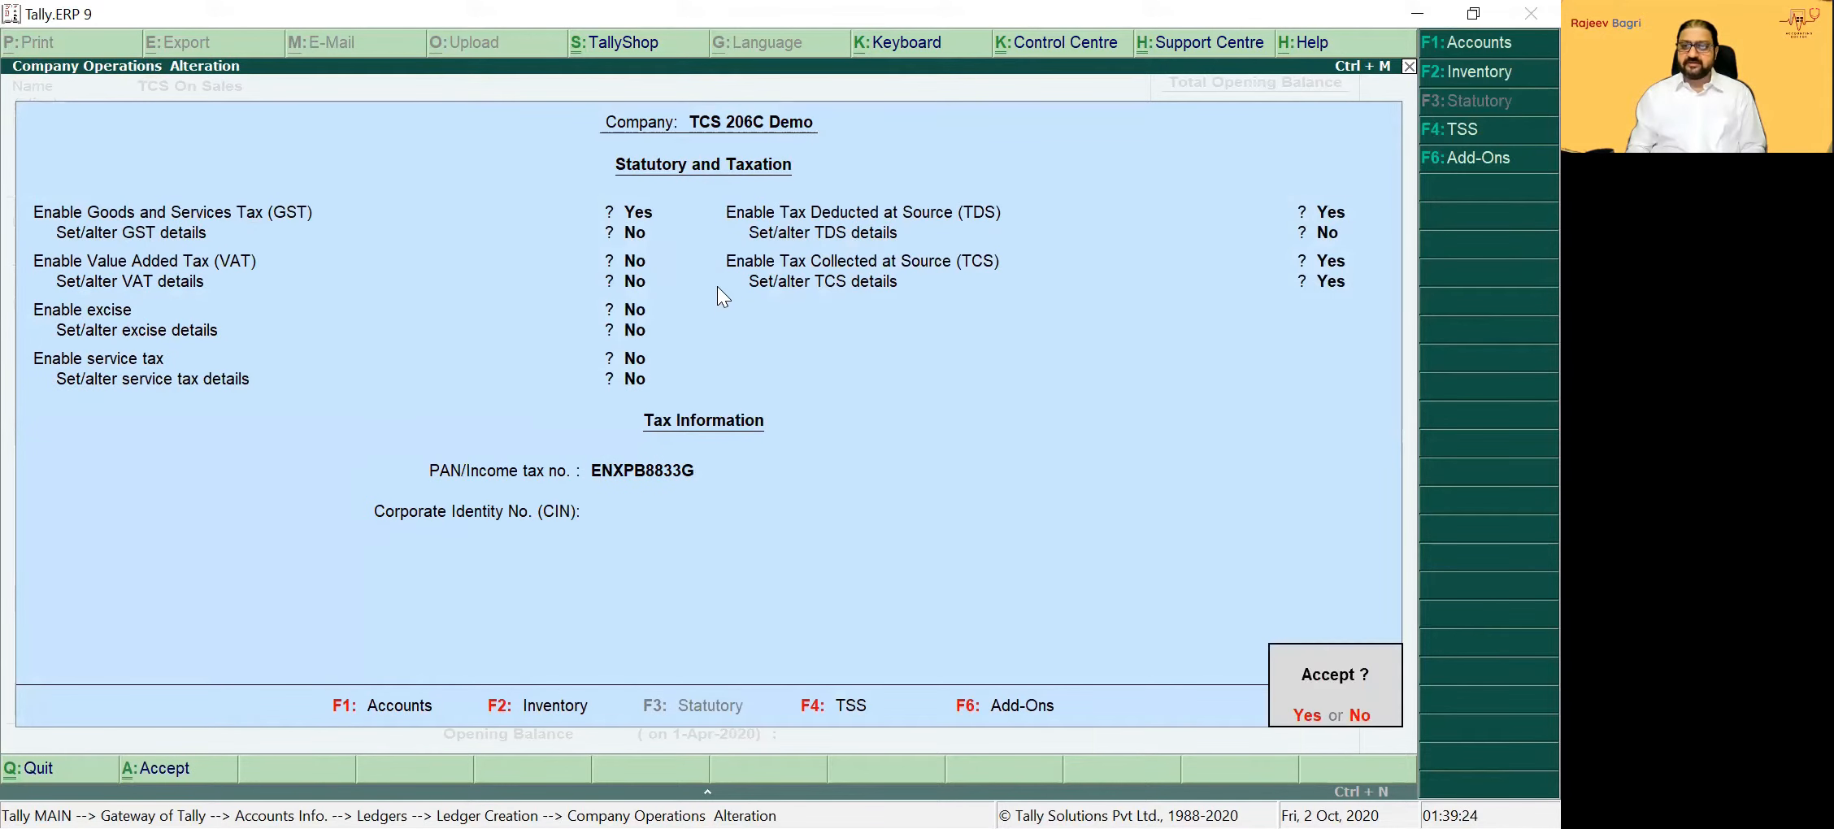
key("Return")
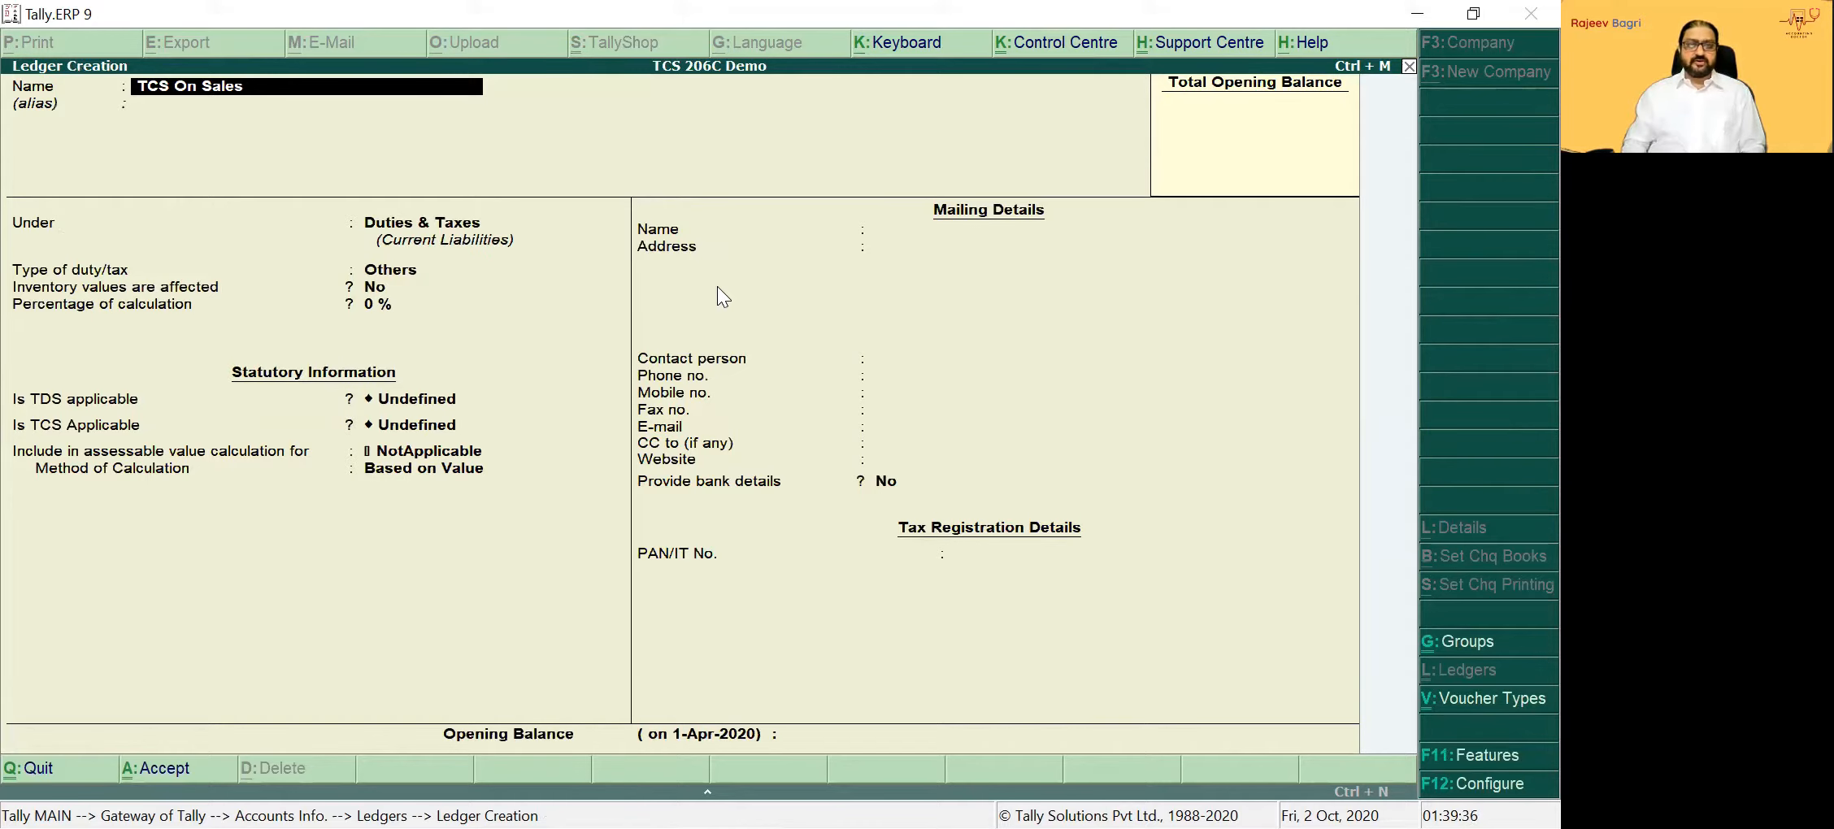
Set the type of duty/tax of the TCS On Sales ledger back to TCS, keeping its Duties & Taxes group
key("Return")
key("Return")
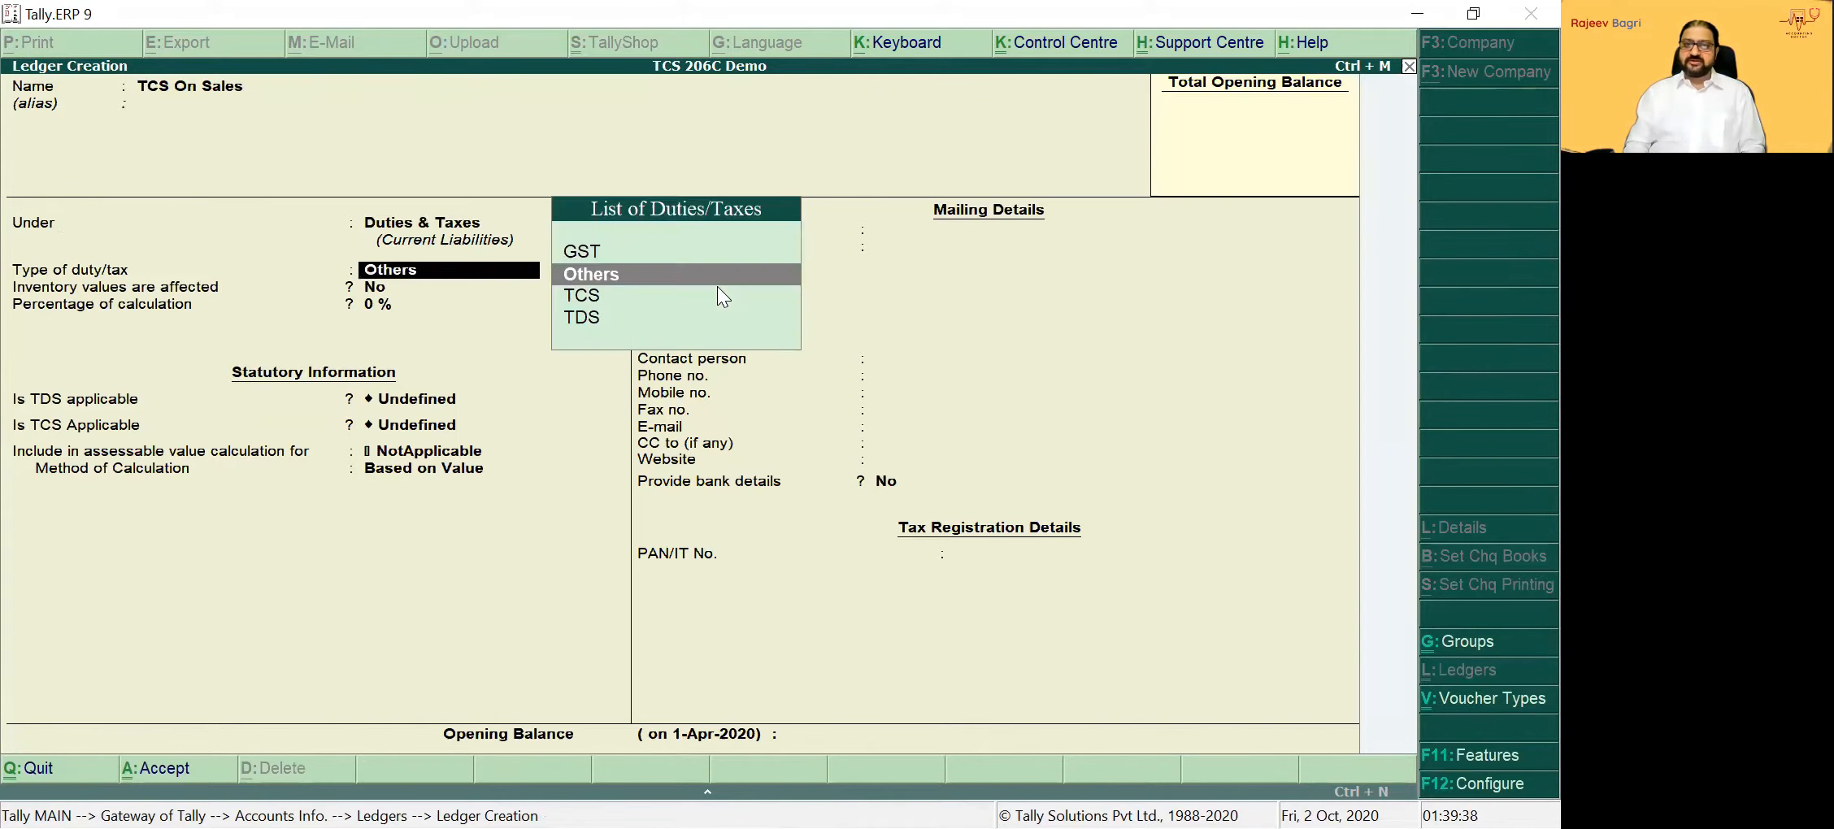
key("Down")
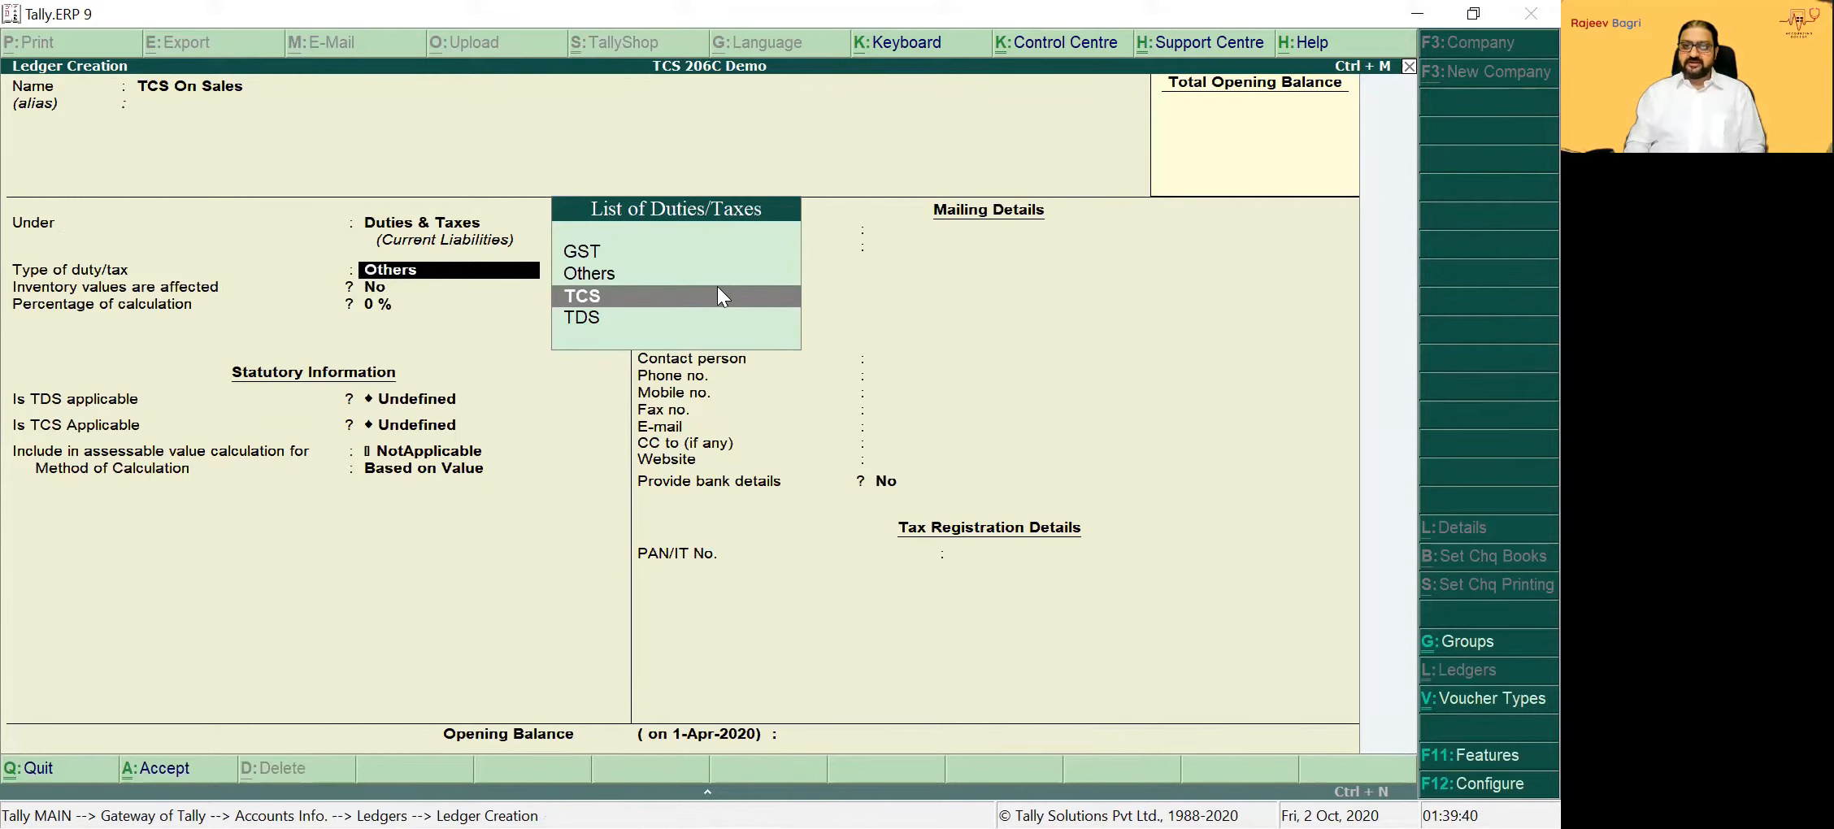
key("Return")
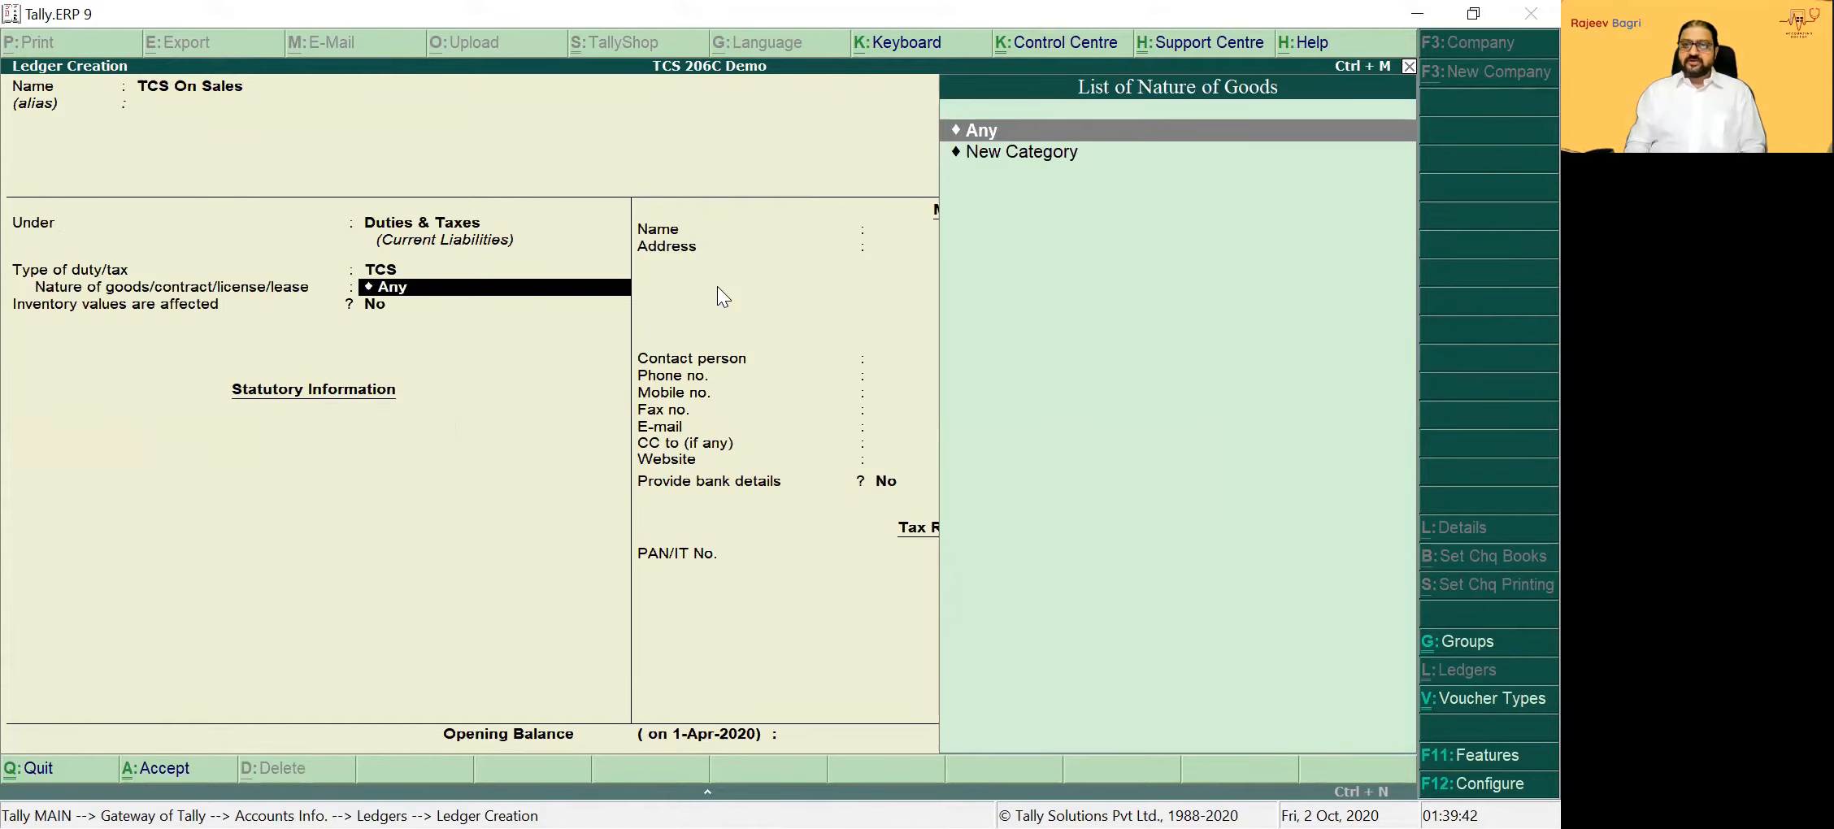
Create a new nature of goods category for the ledger, named "TCS 206C (1H)_"
key("Down")
key("Up")
key("Down")
key("Up")
key("Down")
key("Up")
key("Down")
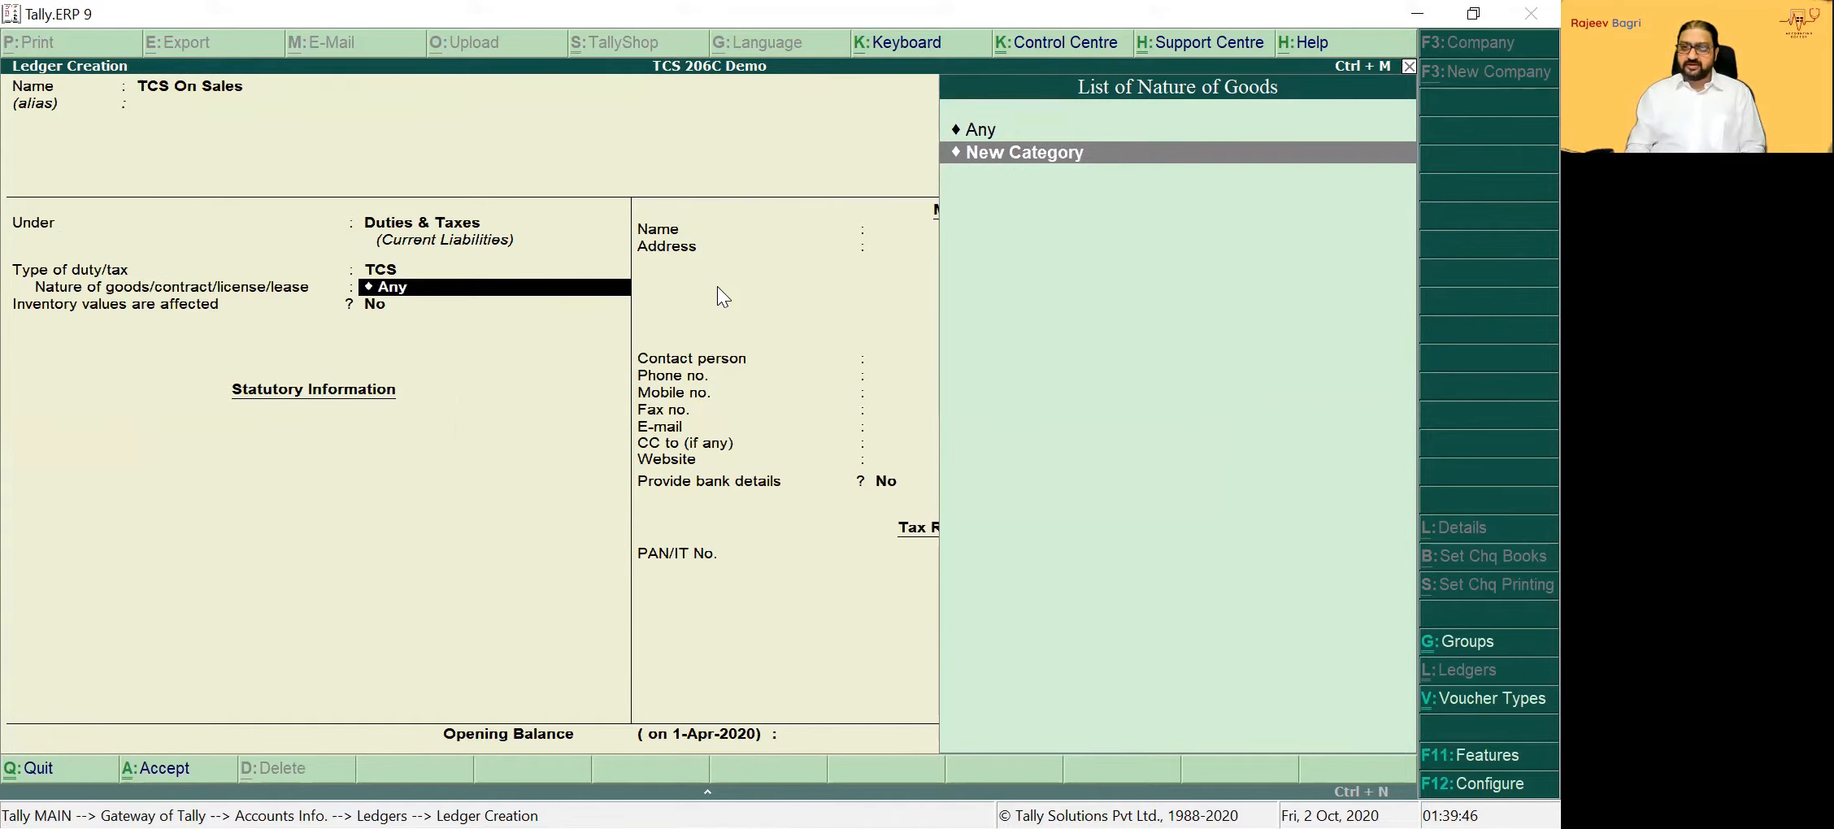
key("Return")
type("TCS")
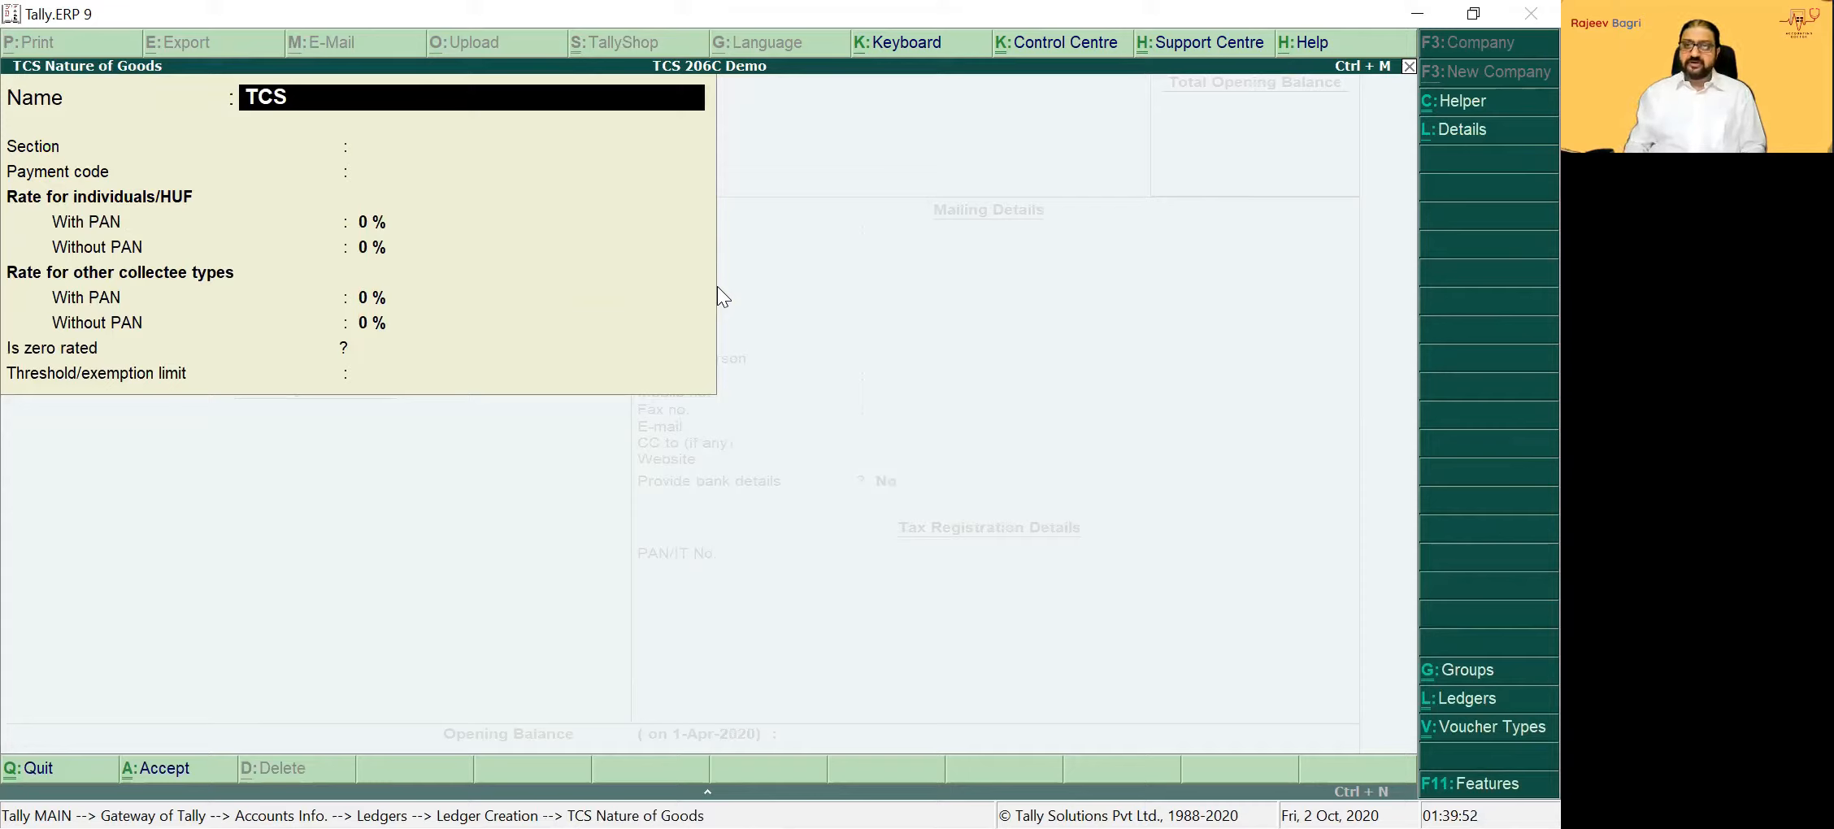
type(" 206")
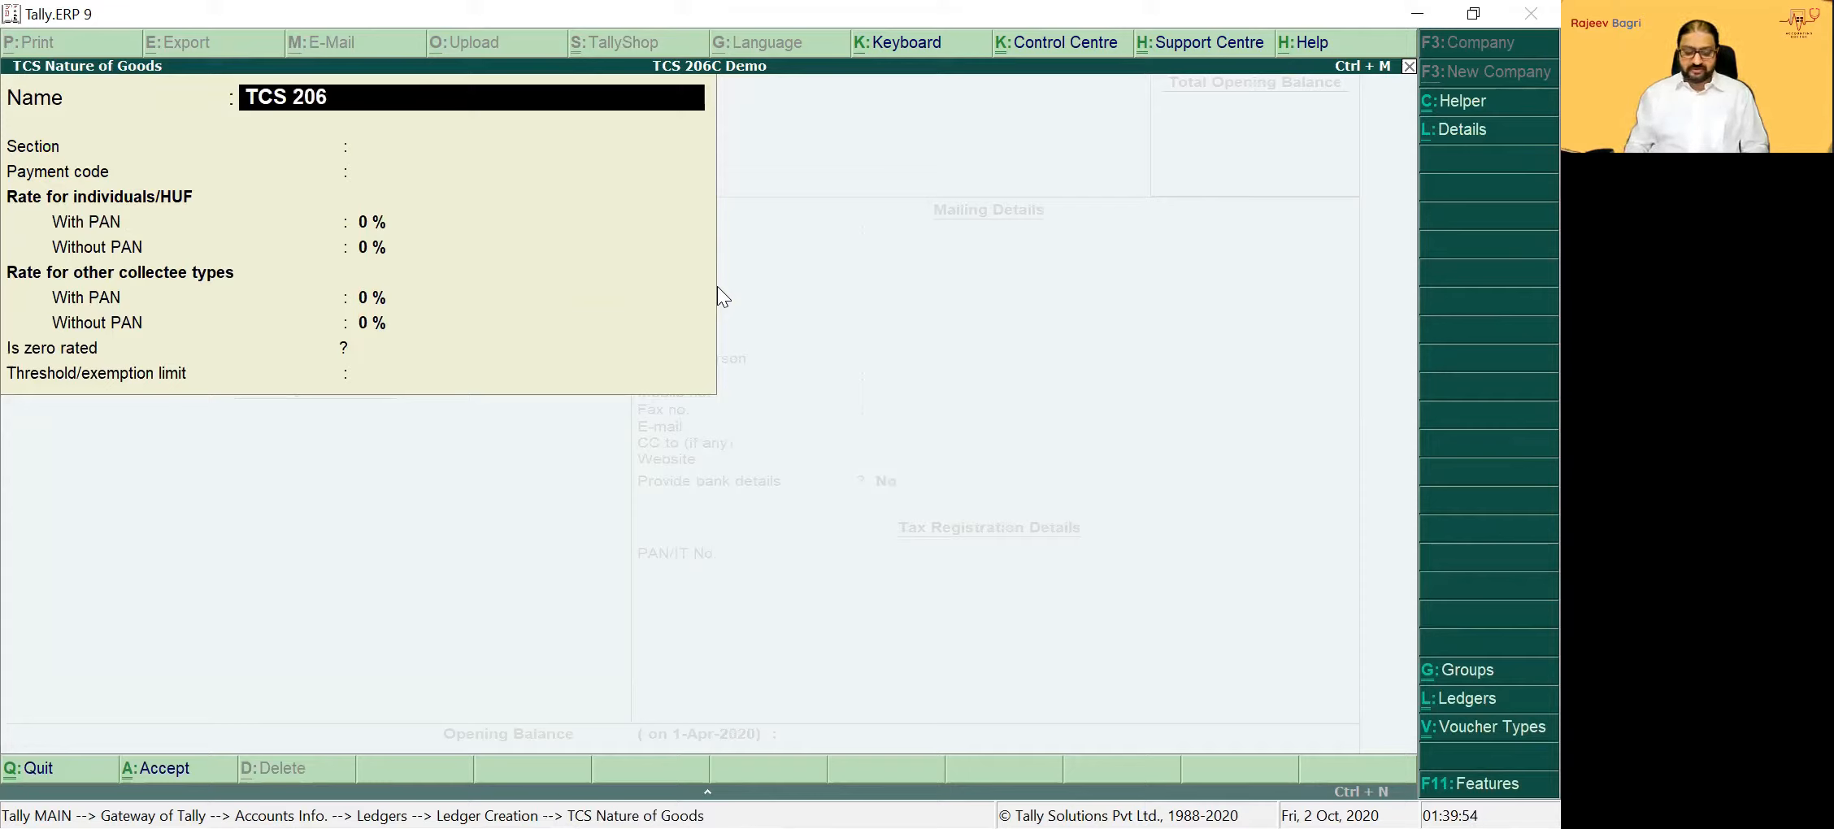
type("C (1H)")
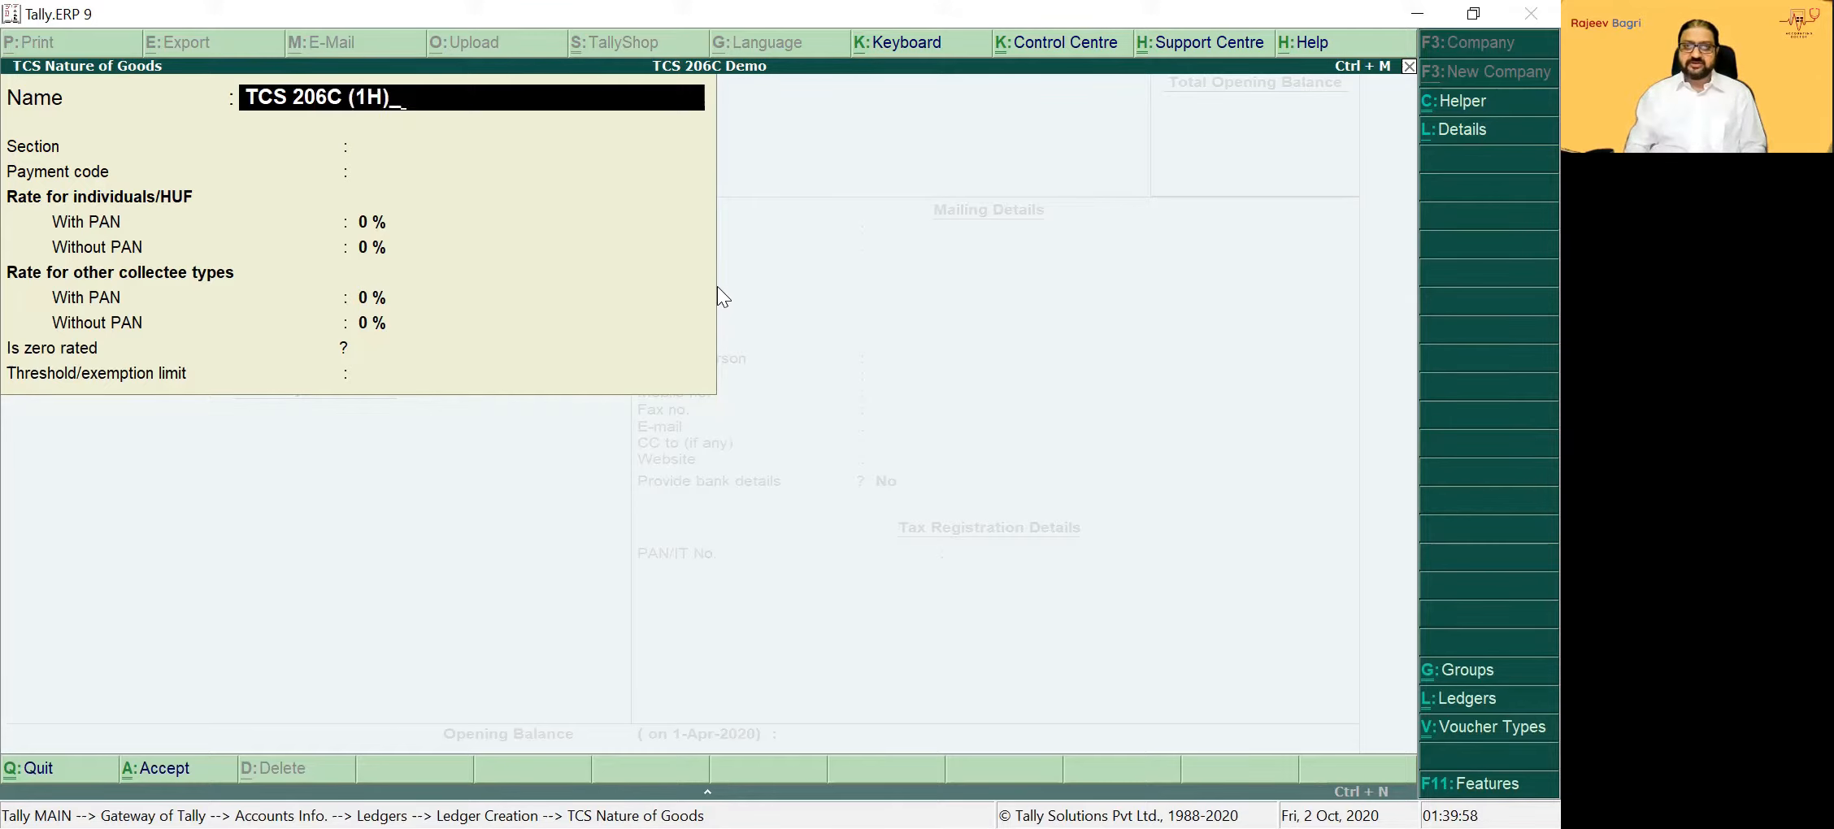
key("Return")
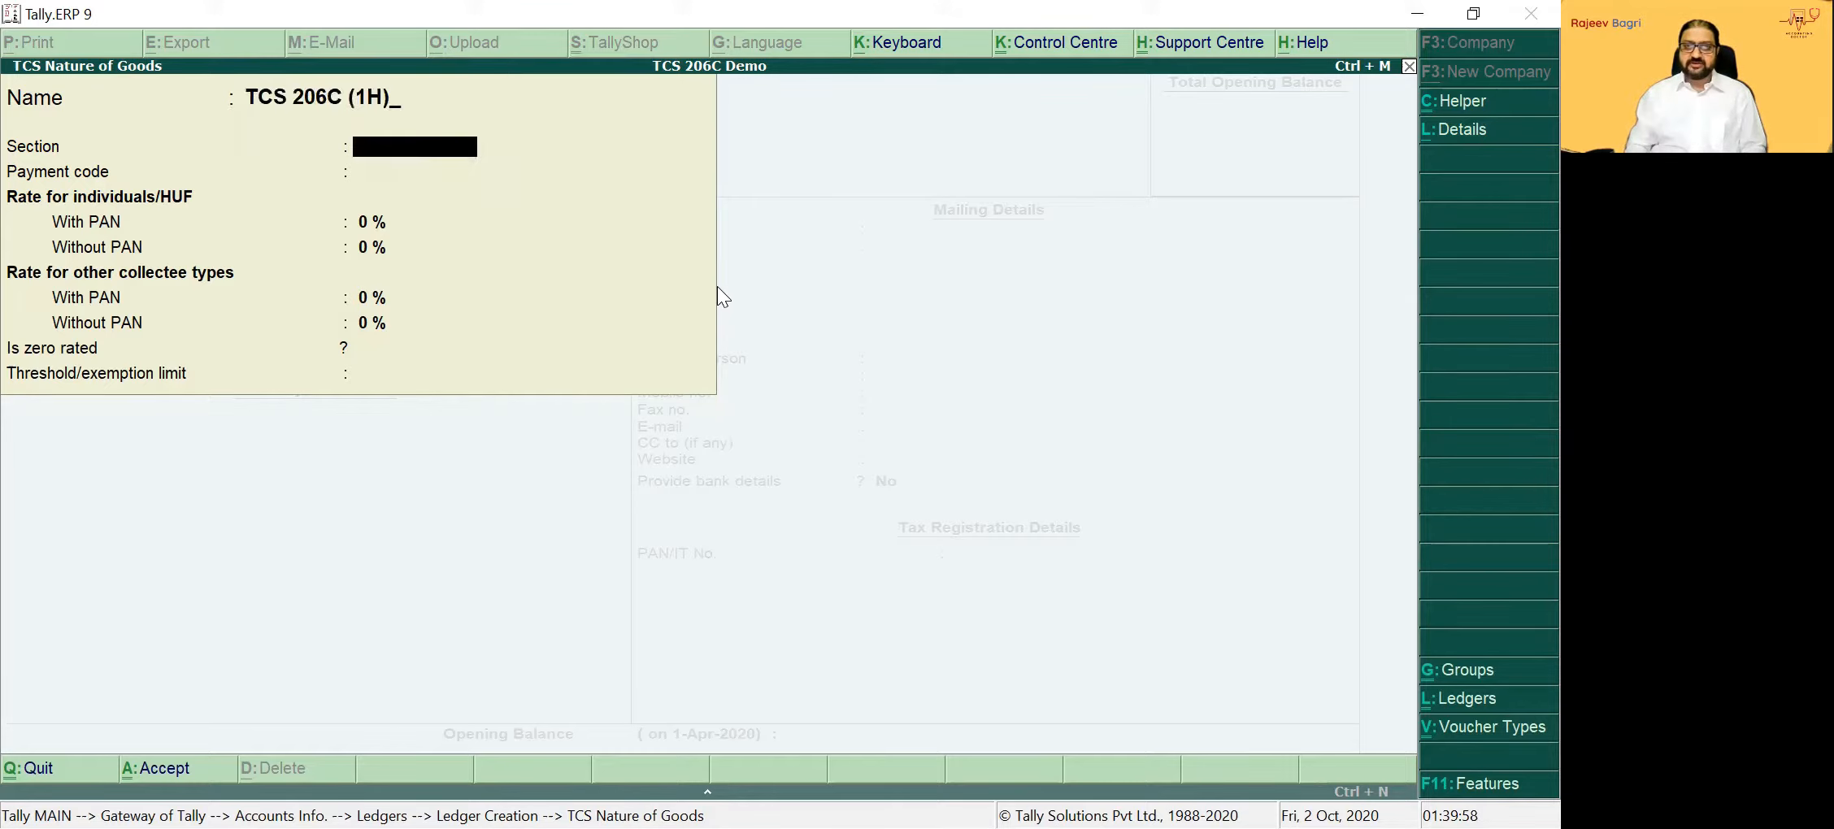
Set both the section and the payment code of the nature of goods to 206C
type("206C")
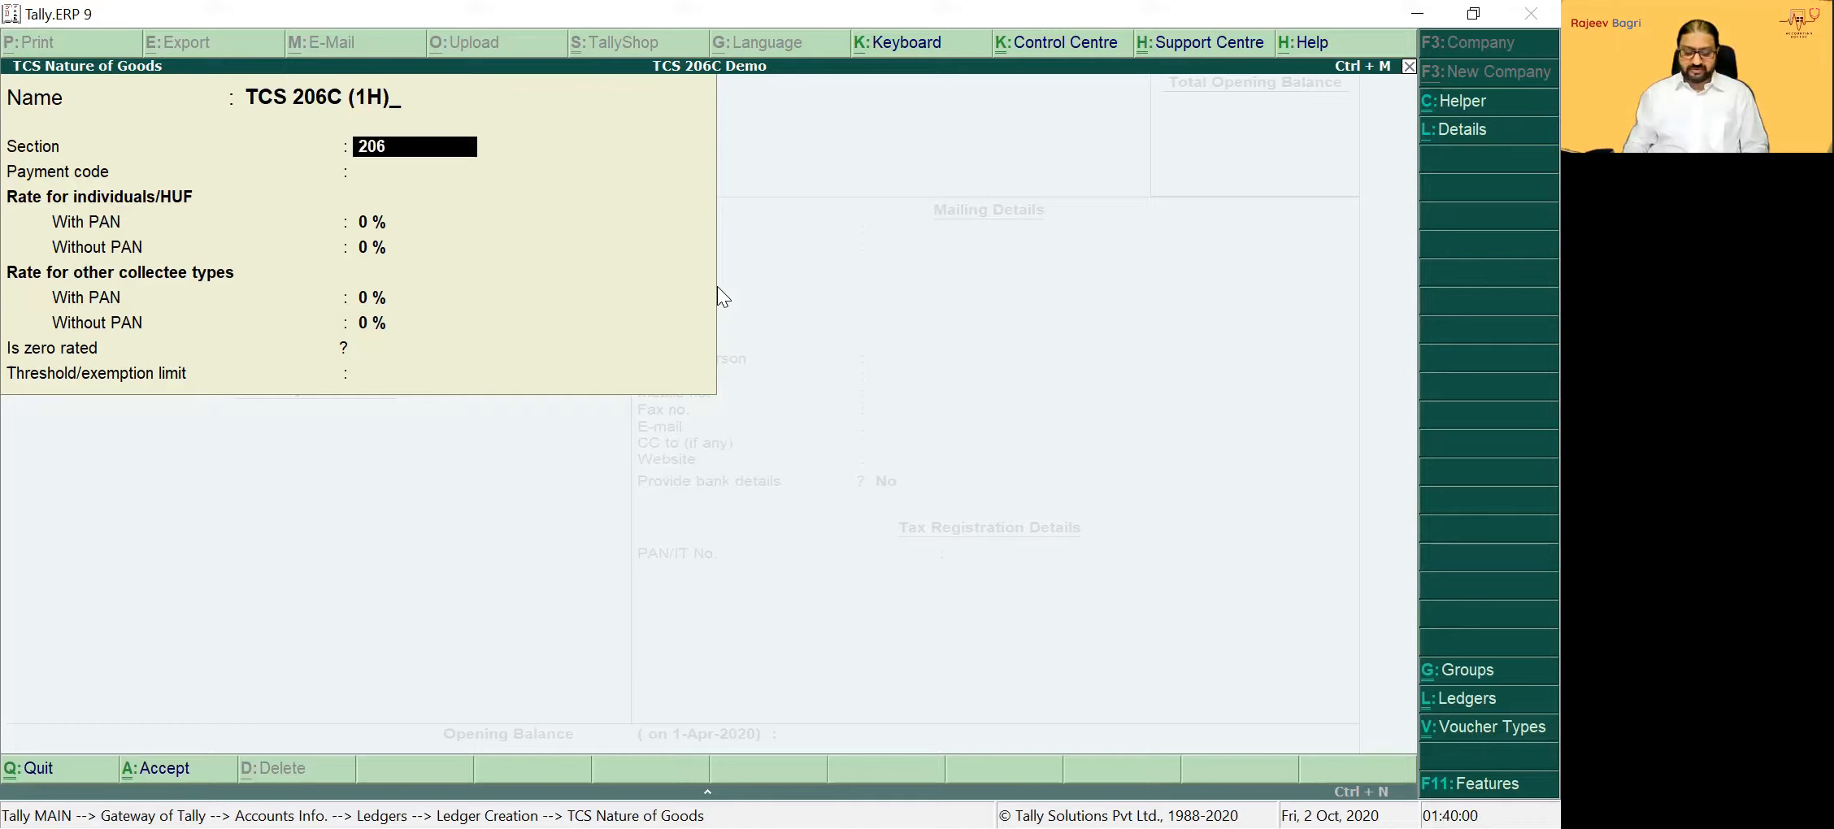
key("Return")
type("206C")
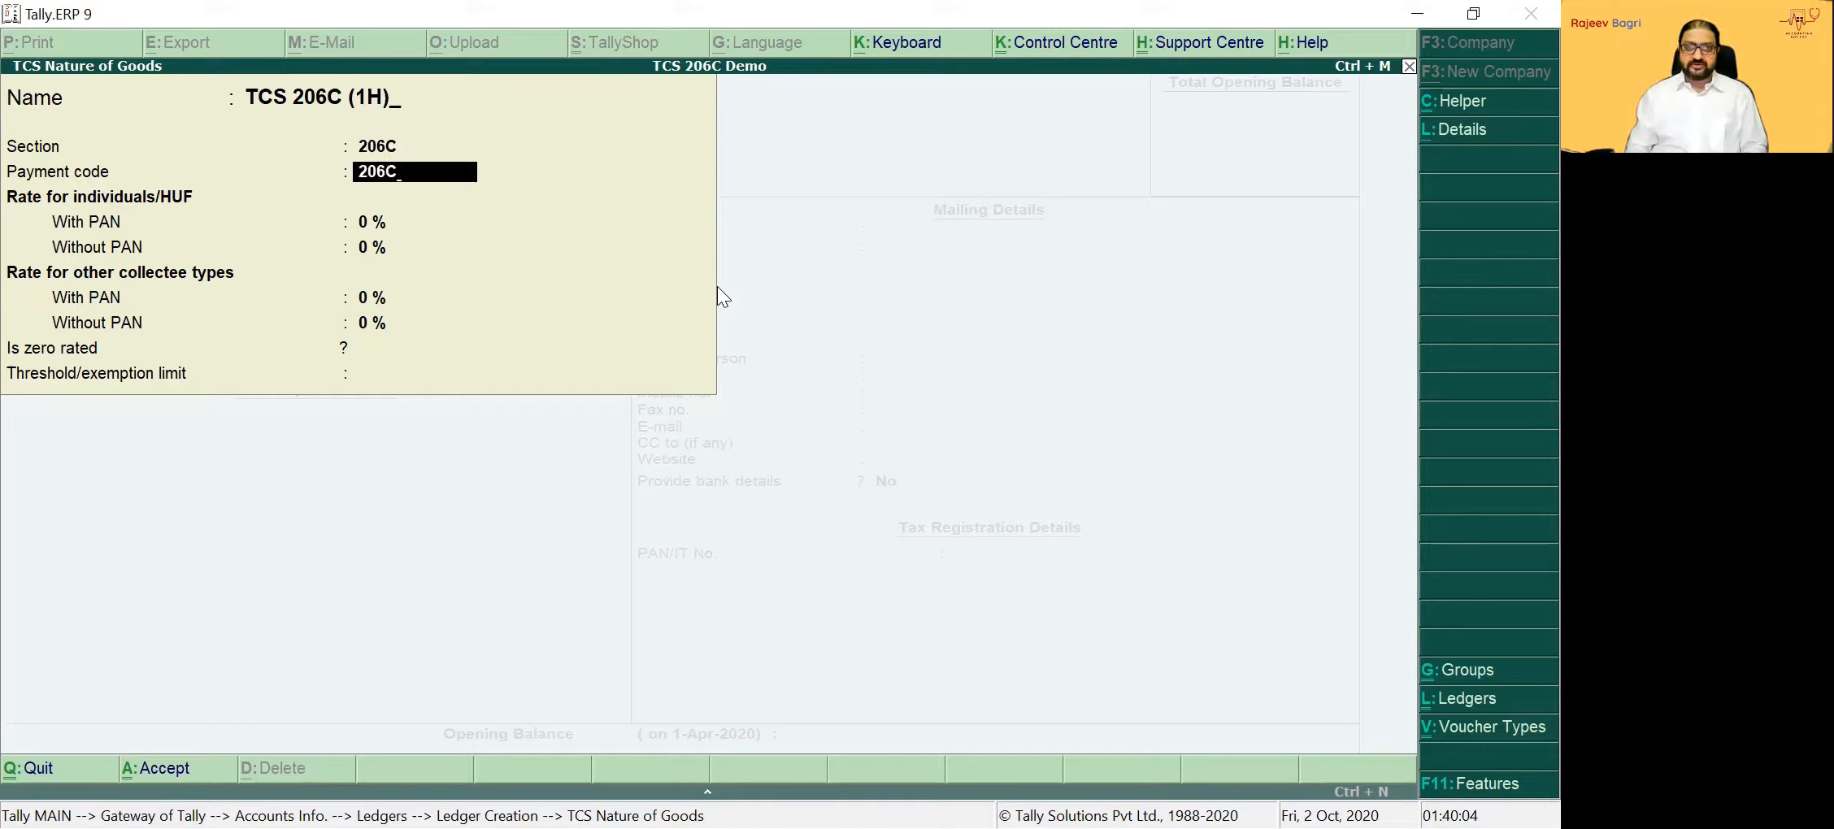
key("Return")
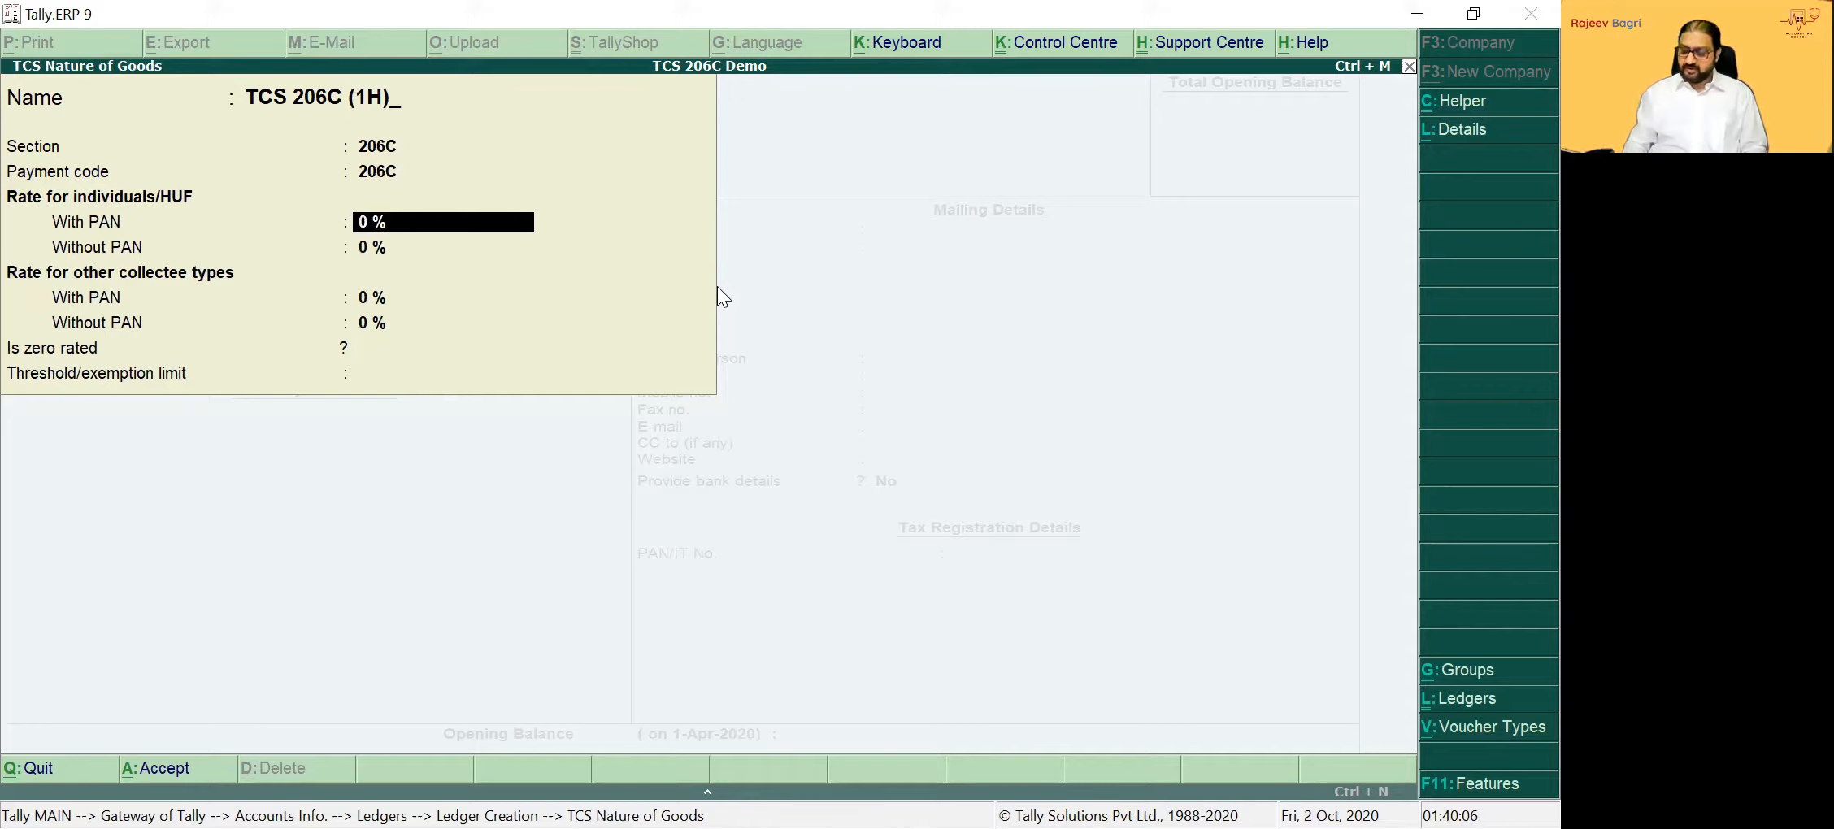
Set the TCS rates to 0.075% with PAN and 0.75% without PAN for individuals/HUF, keeping the same rates for other collectee types
type(".075_")
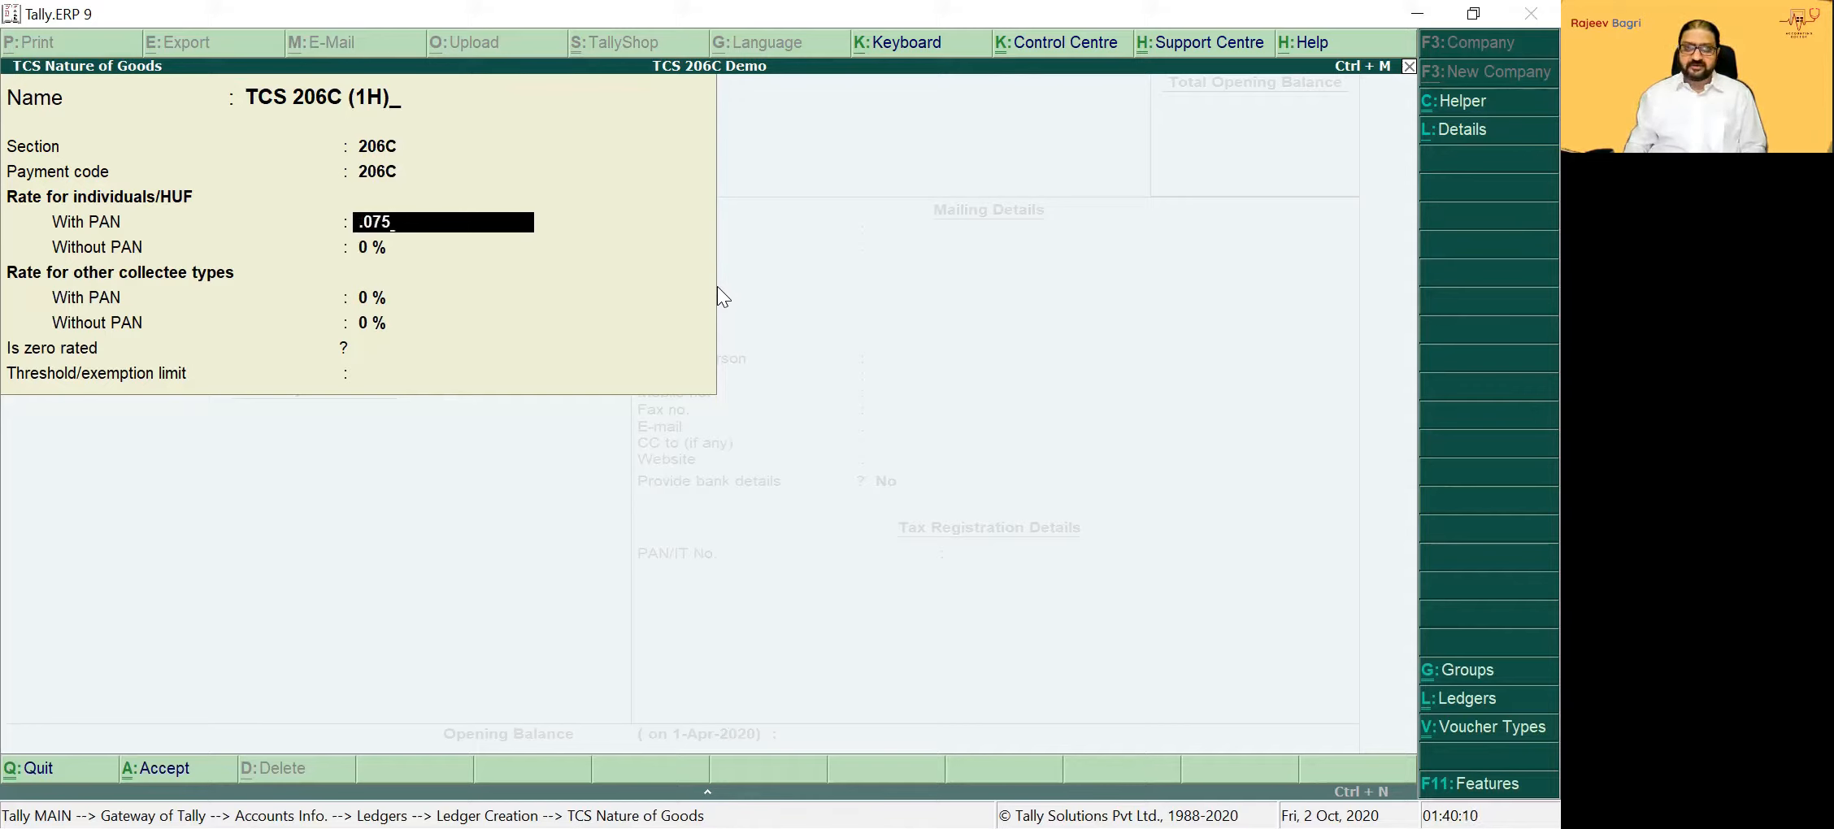
key("Return")
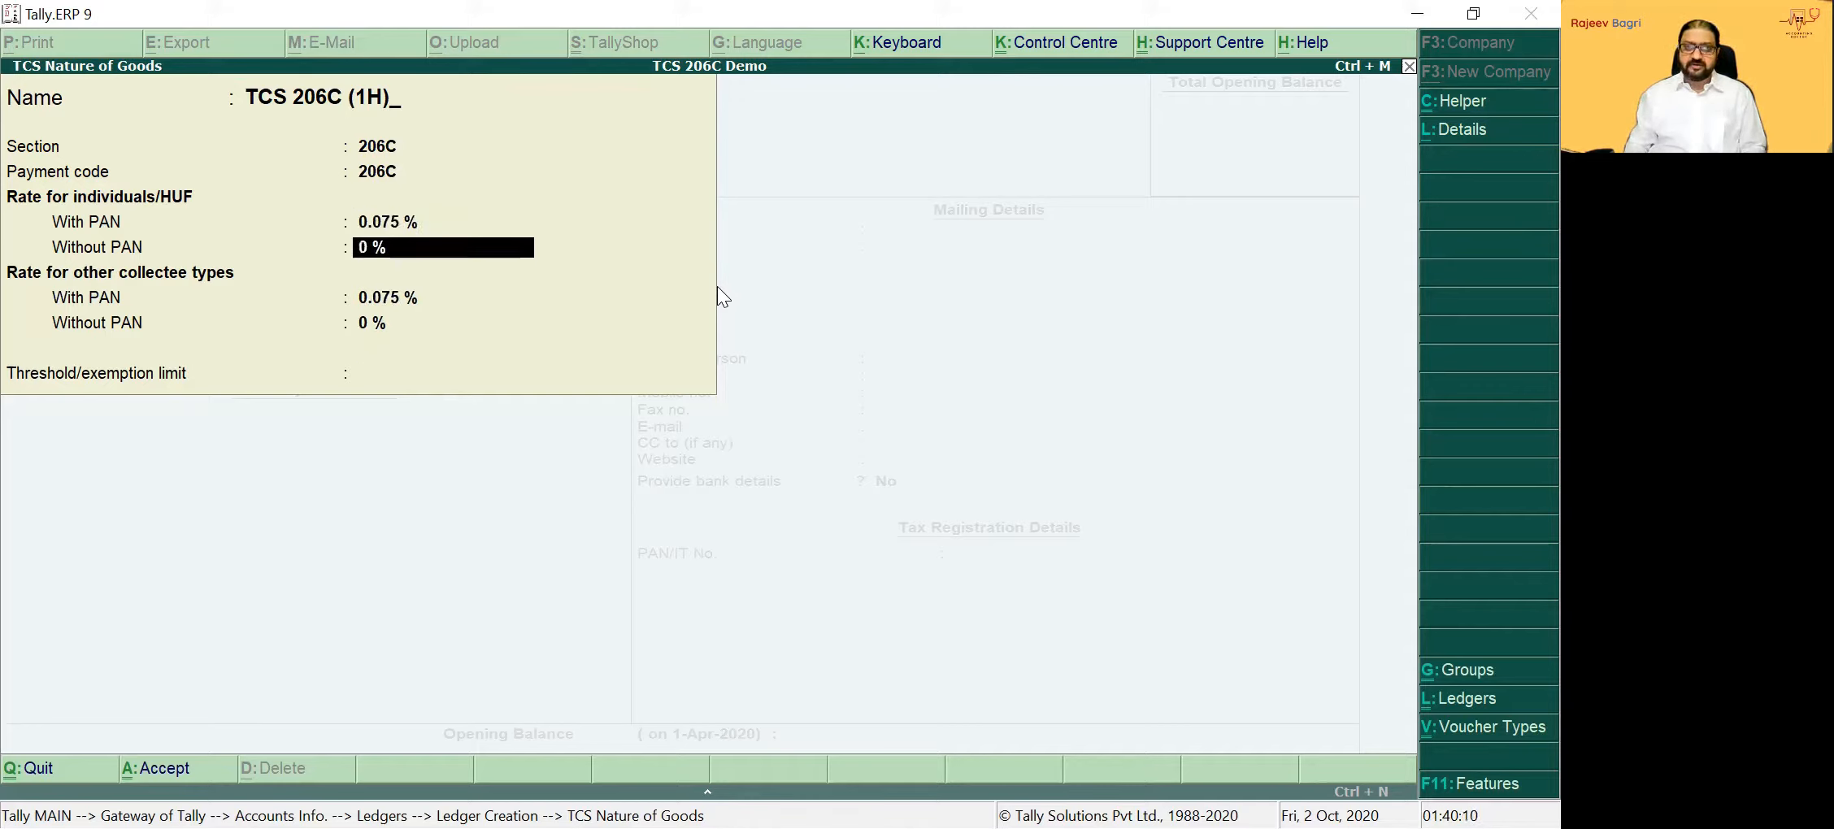
type(".75")
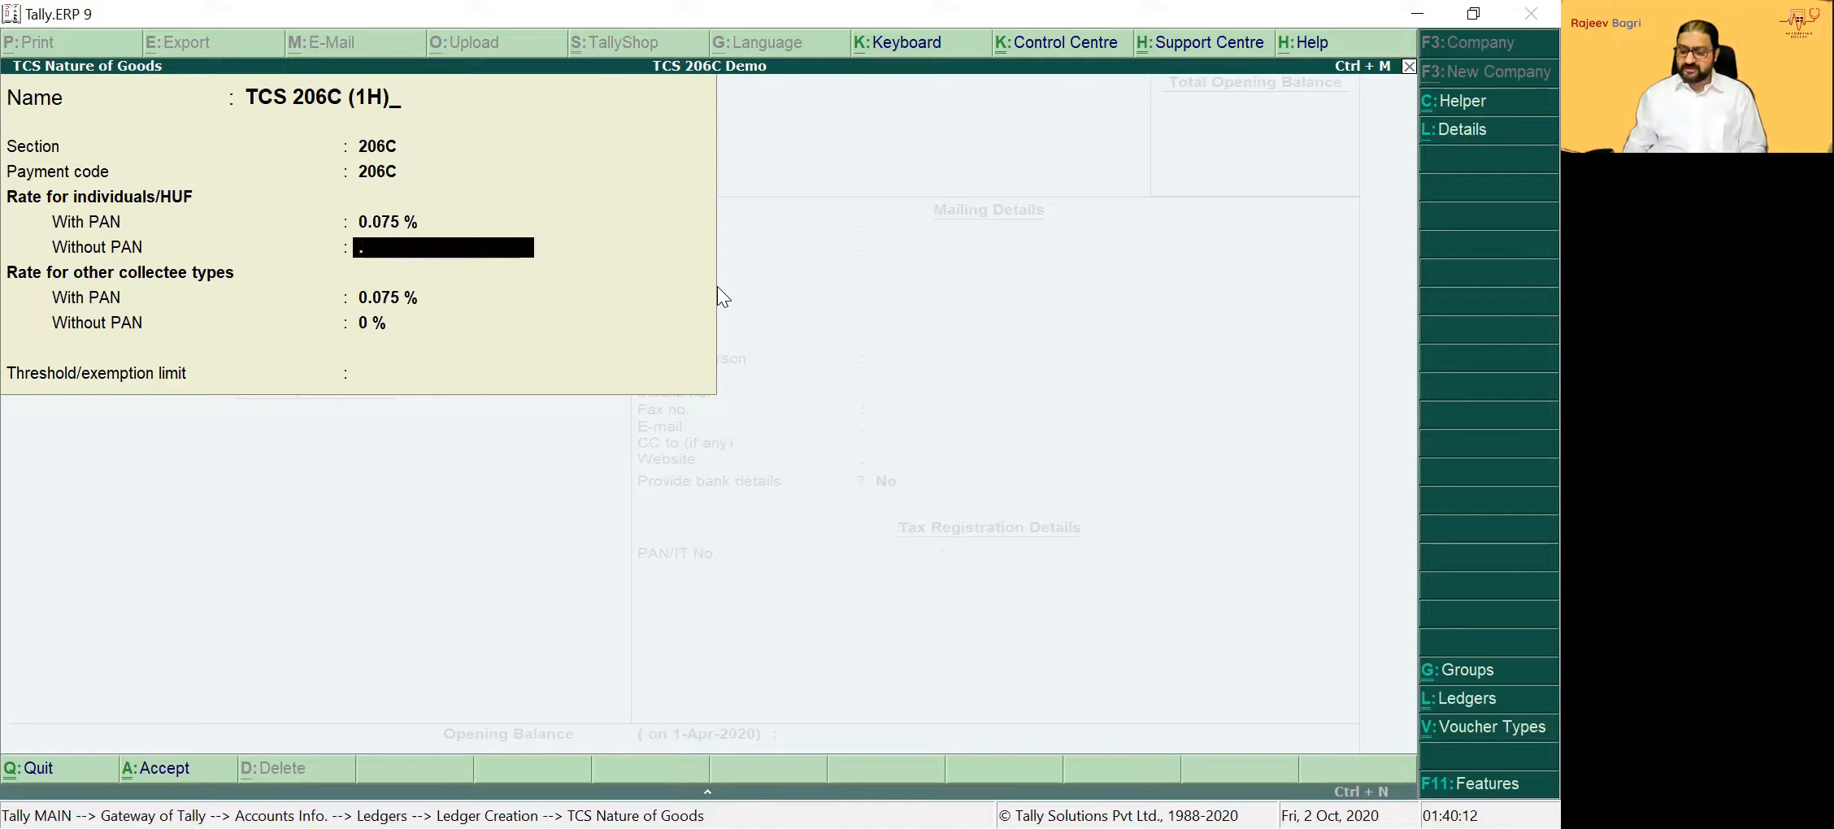
key("Return")
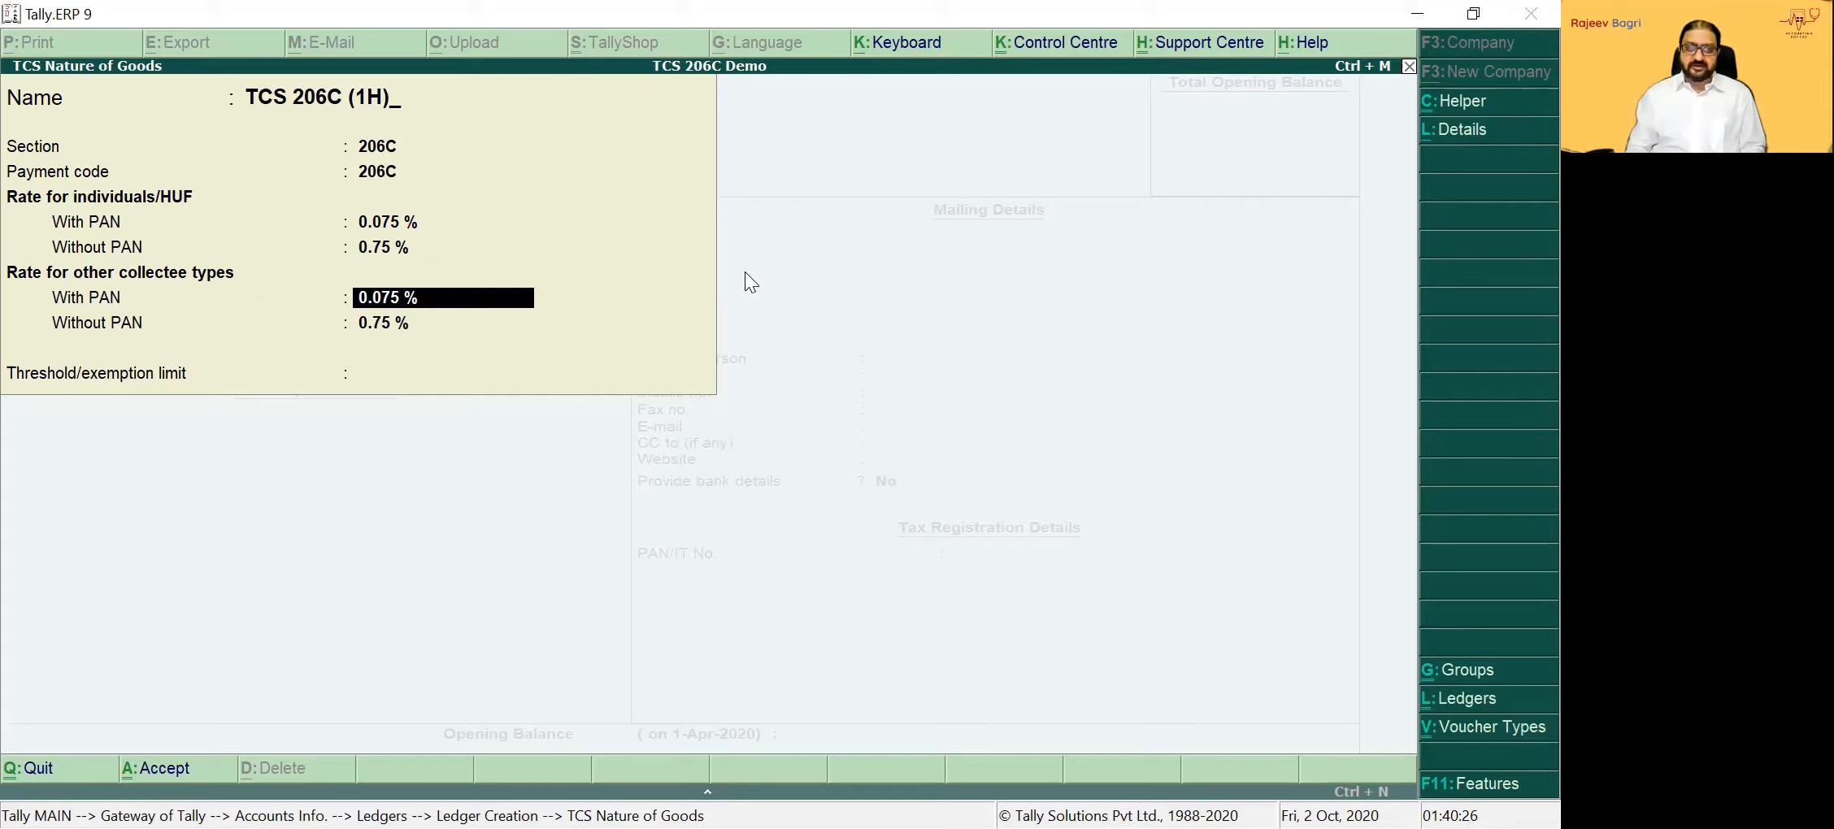
key("Return")
key("Return")
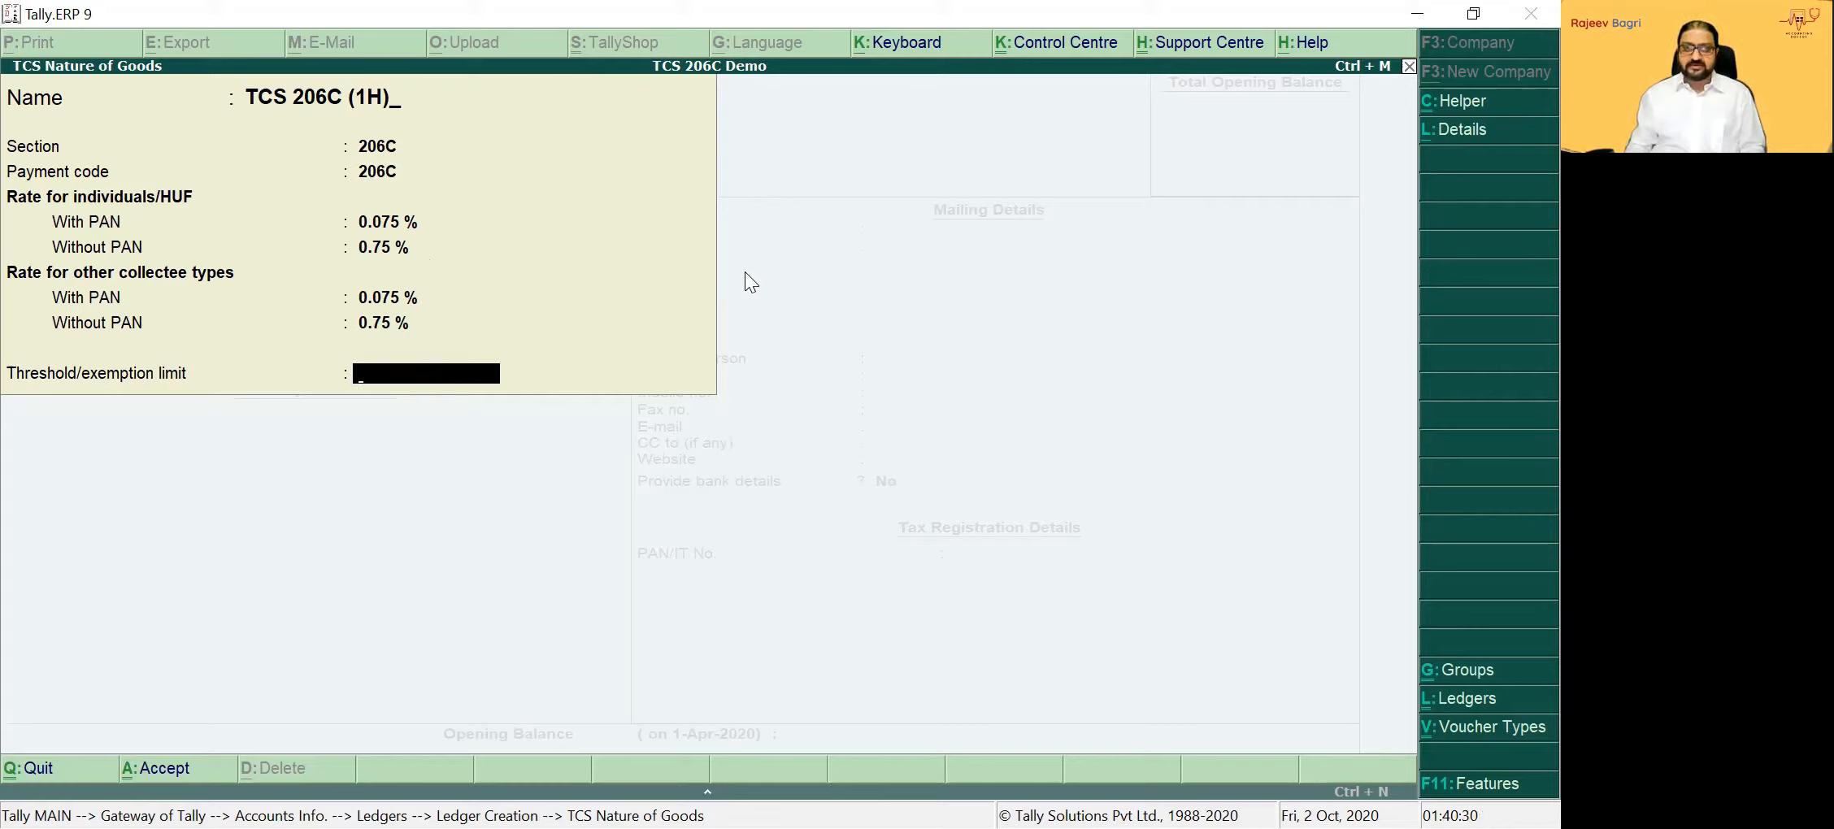
Set the nature of goods threshold/exemption limit to 50,00,000 and save the category
type("50,00,0")
type("00")
key("Return")
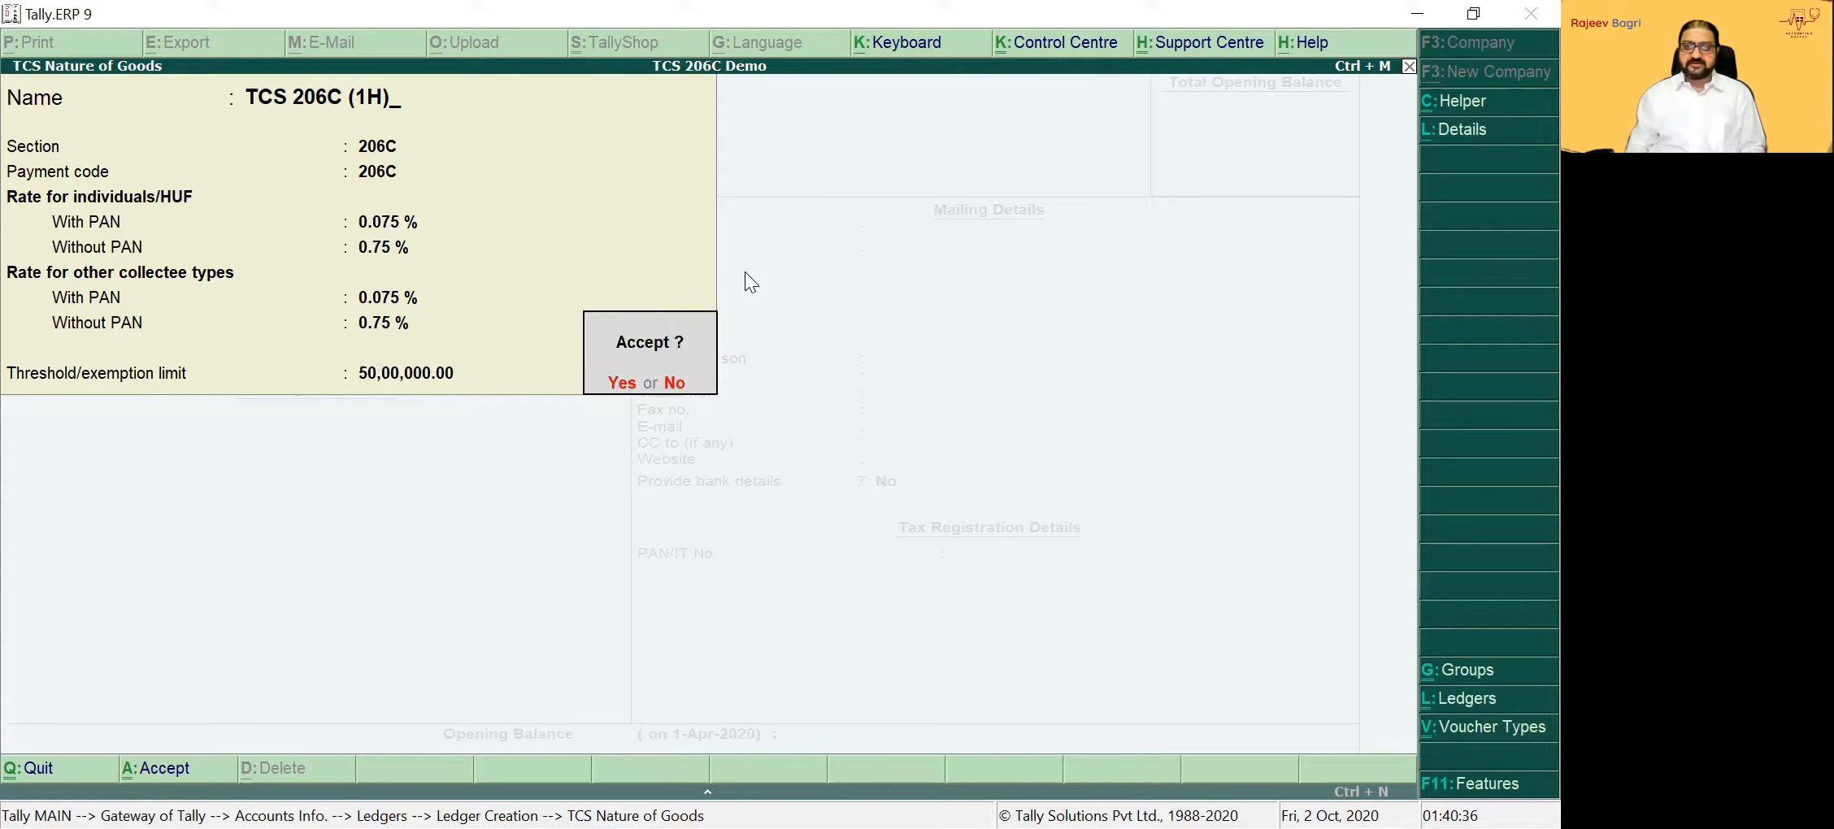
key("Return")
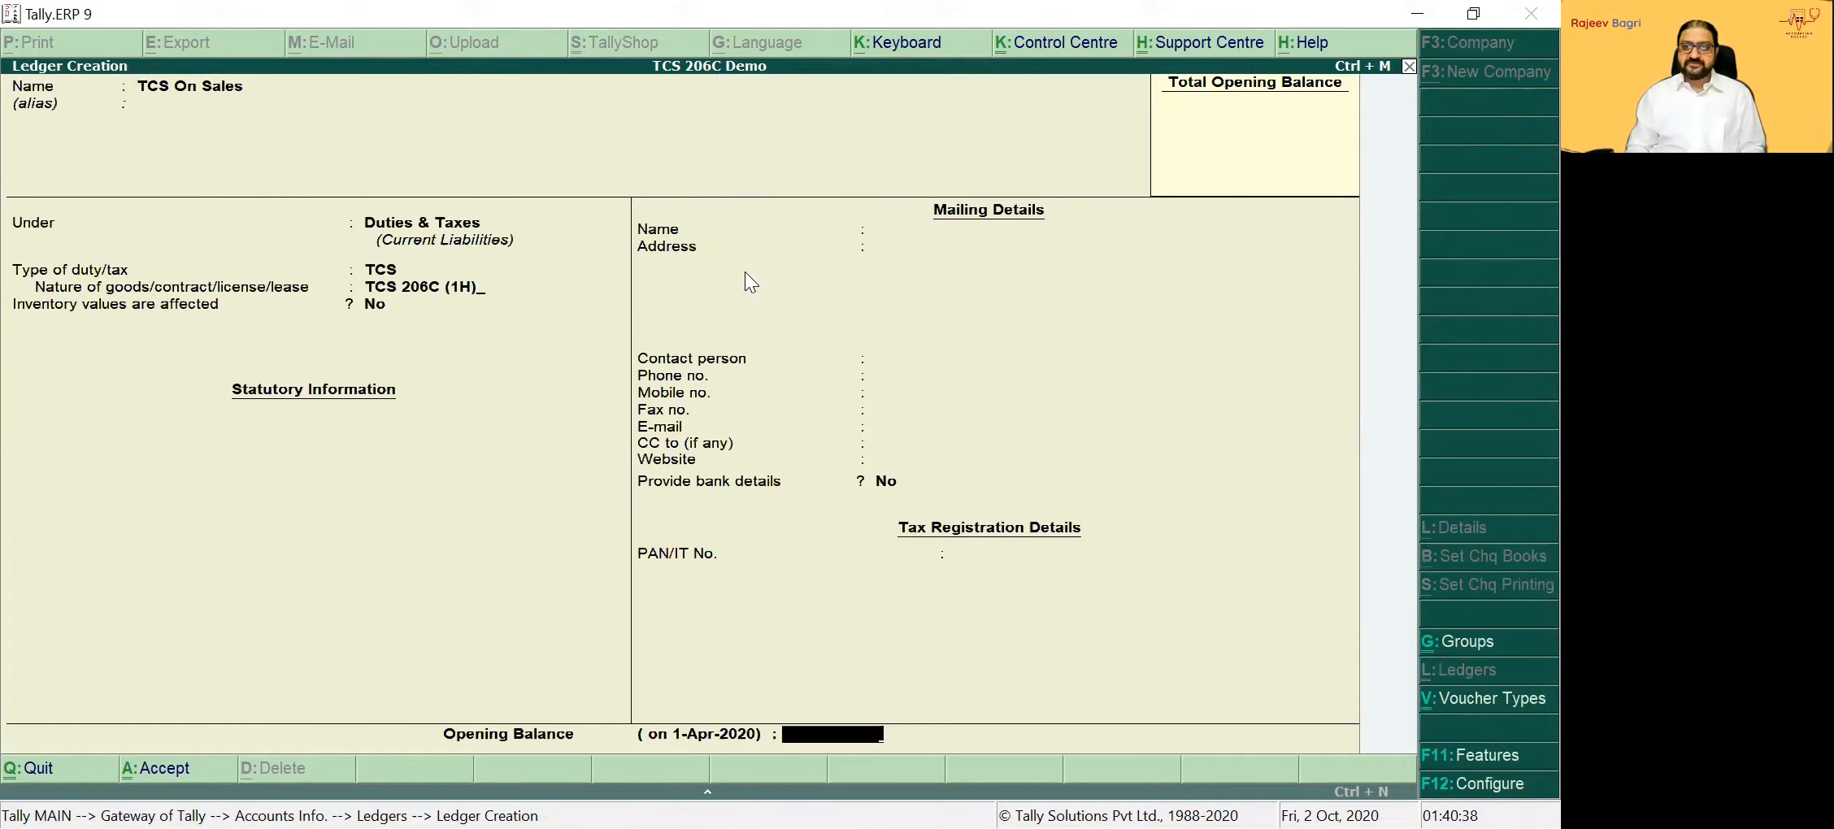
Save the TCS On Sales ledger without an opening balance and return to the ledger options
key("Return")
key("Return")
key("Escape")
key("Return")
key("Escape")
key("Return")
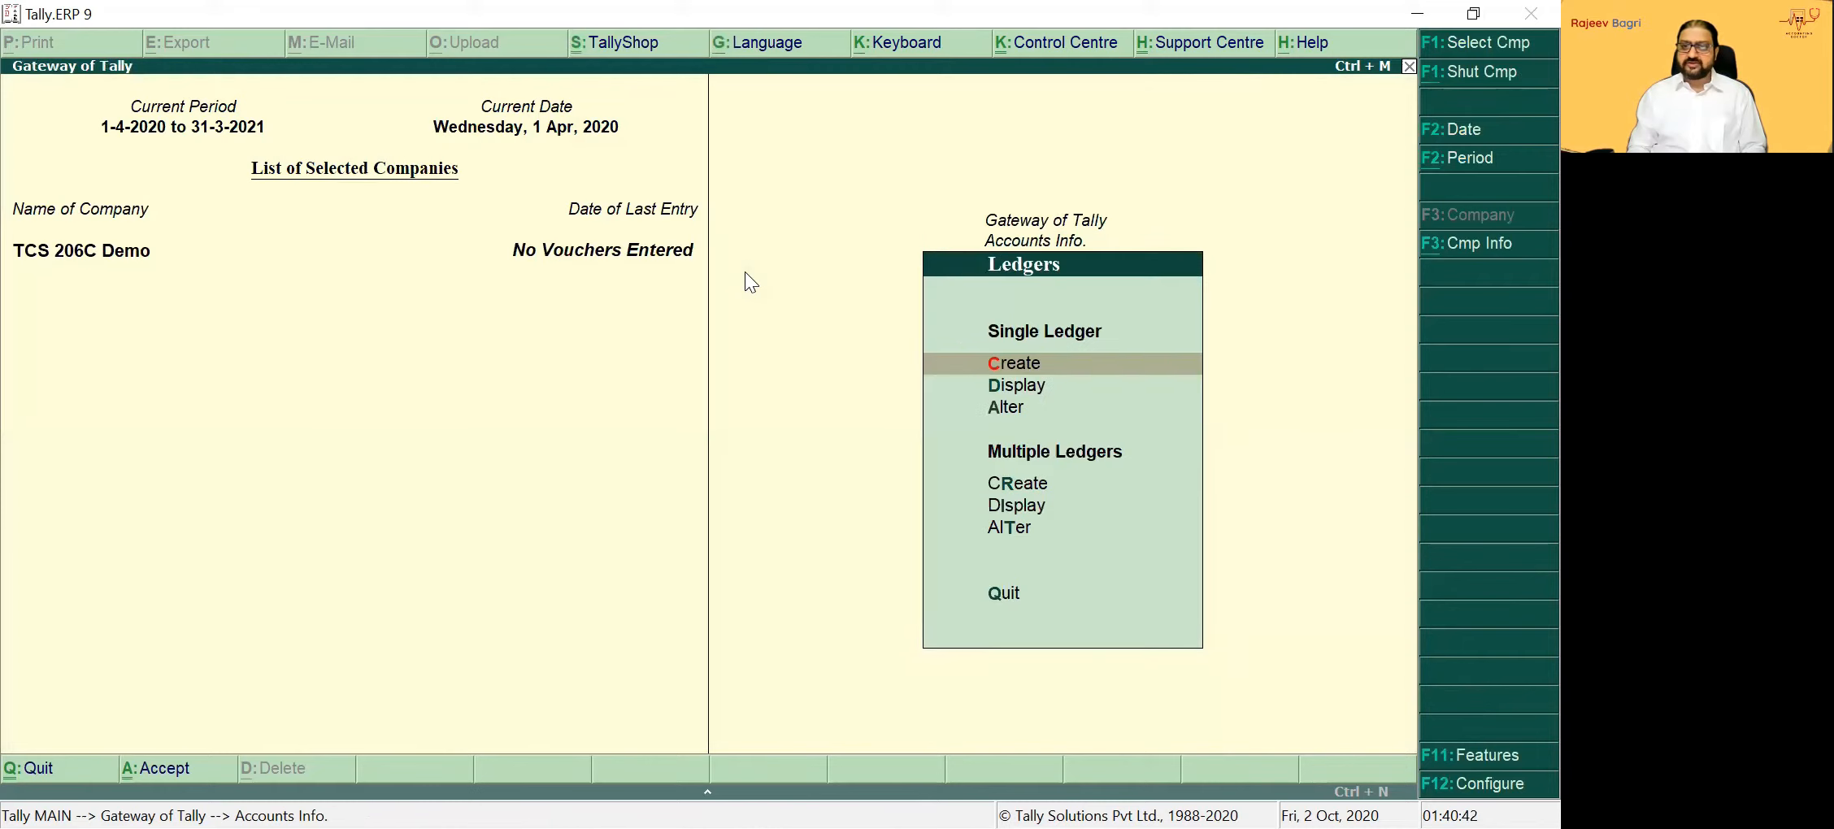
Open the existing Sales Account ledger for alteration
key("Down")
key("Down")
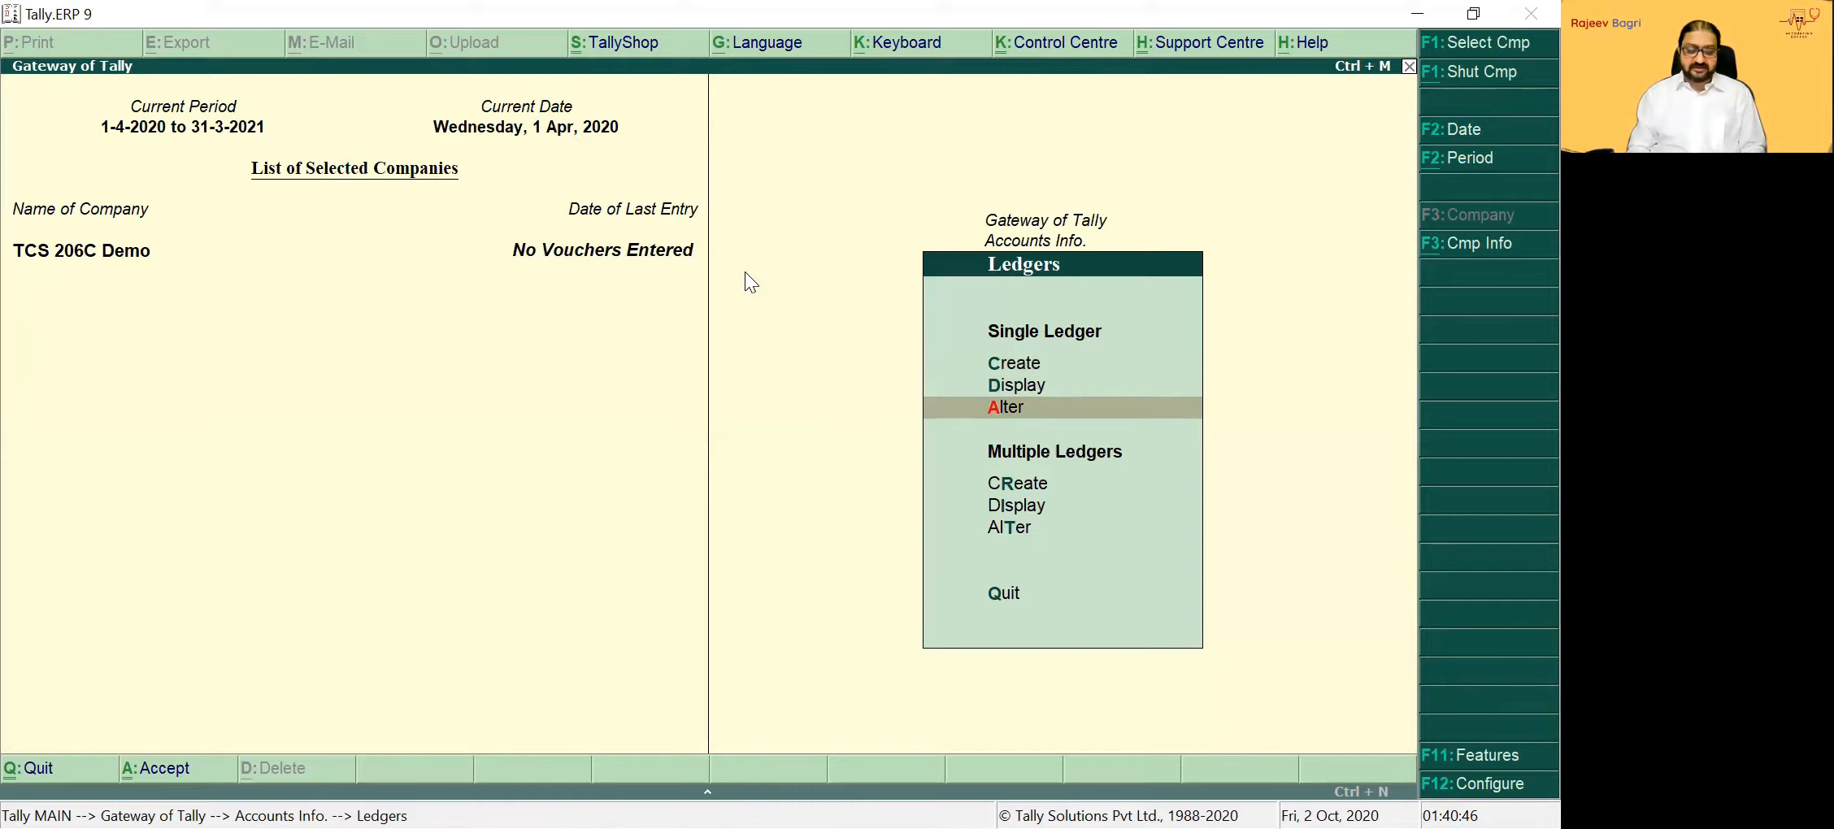
key("Return")
type("Sales")
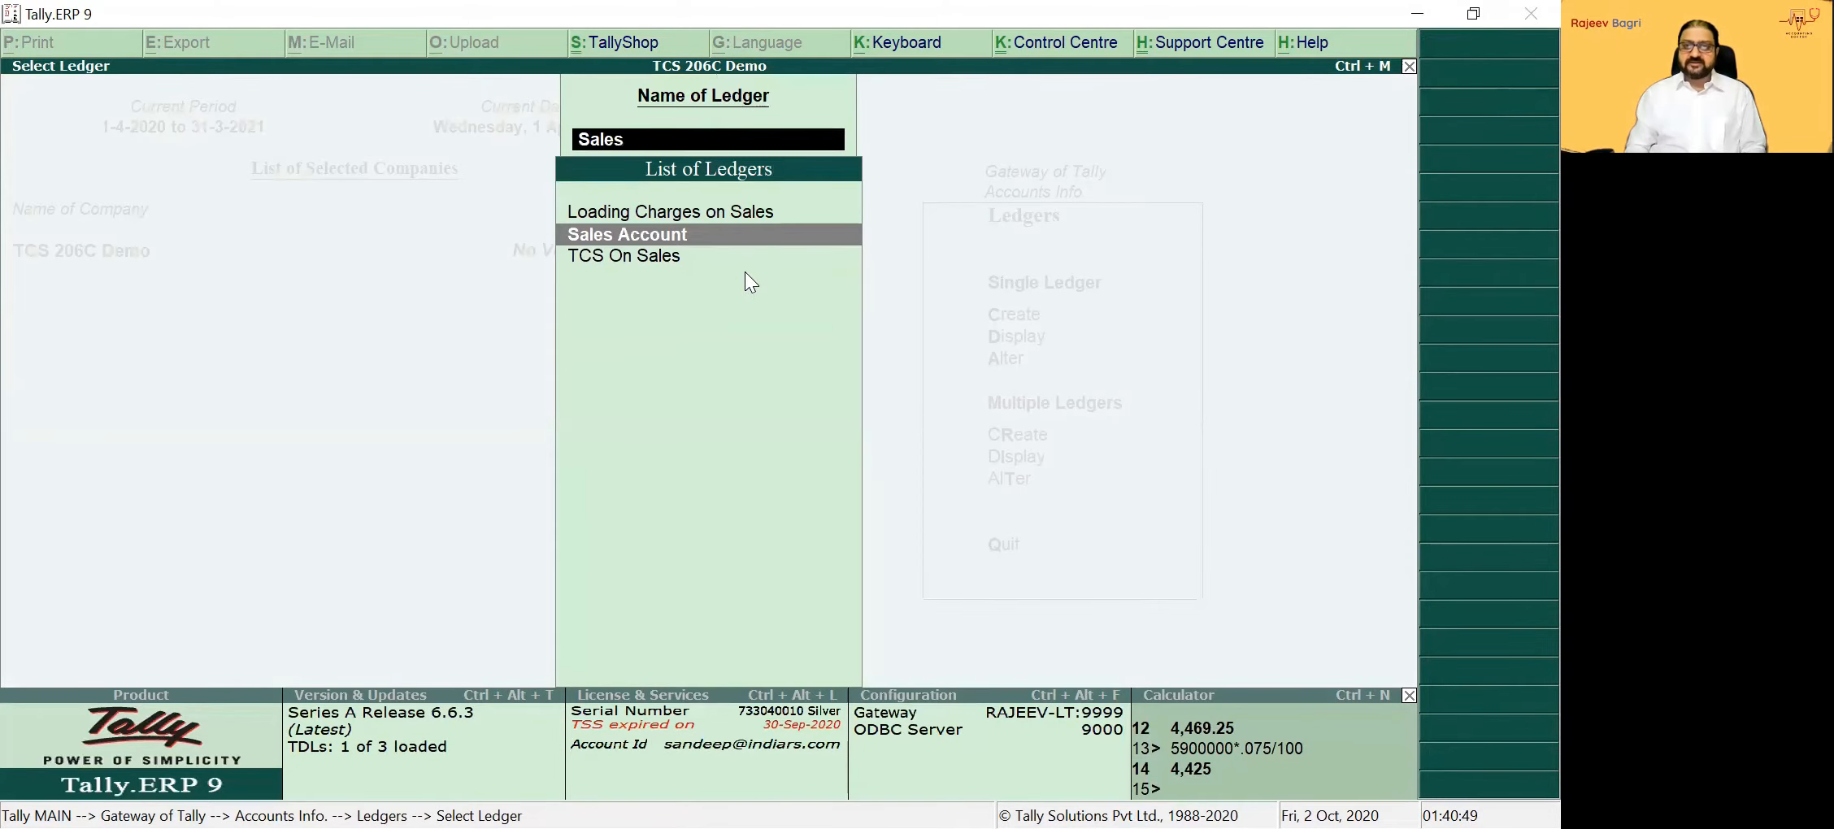
key("Return")
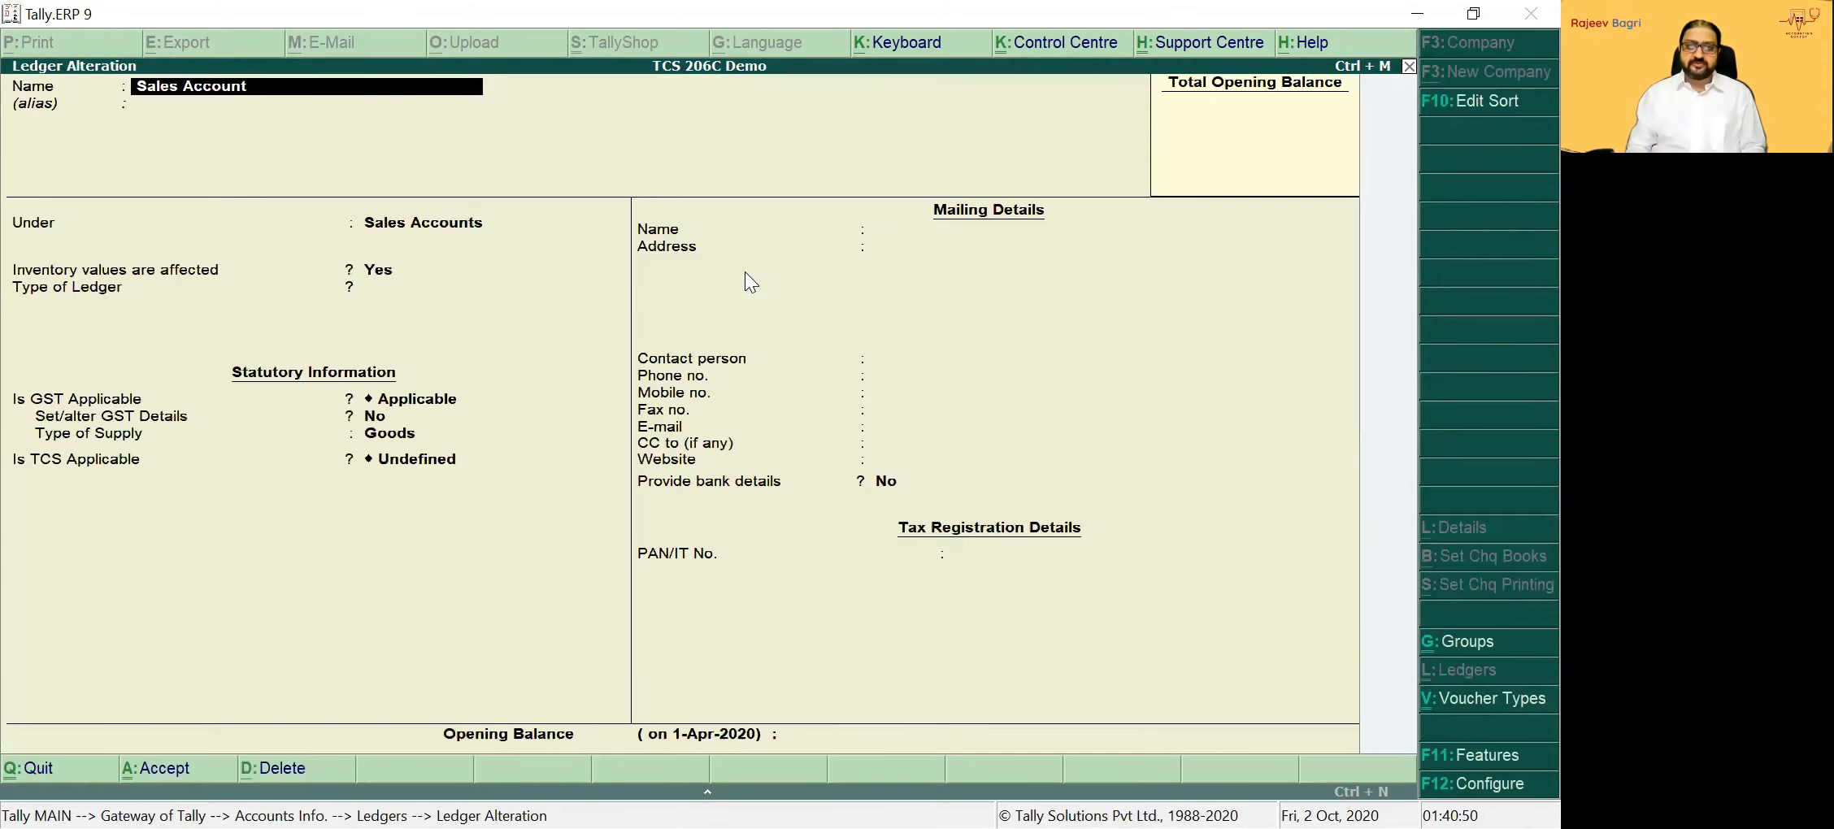
Set TCS to Applicable in the Sales Account ledger, keeping its group, GST details and Goods supply type
key("Return")
key("Return")
key("Return")
key("Return")
key("Return")
key("Return")
key("Return")
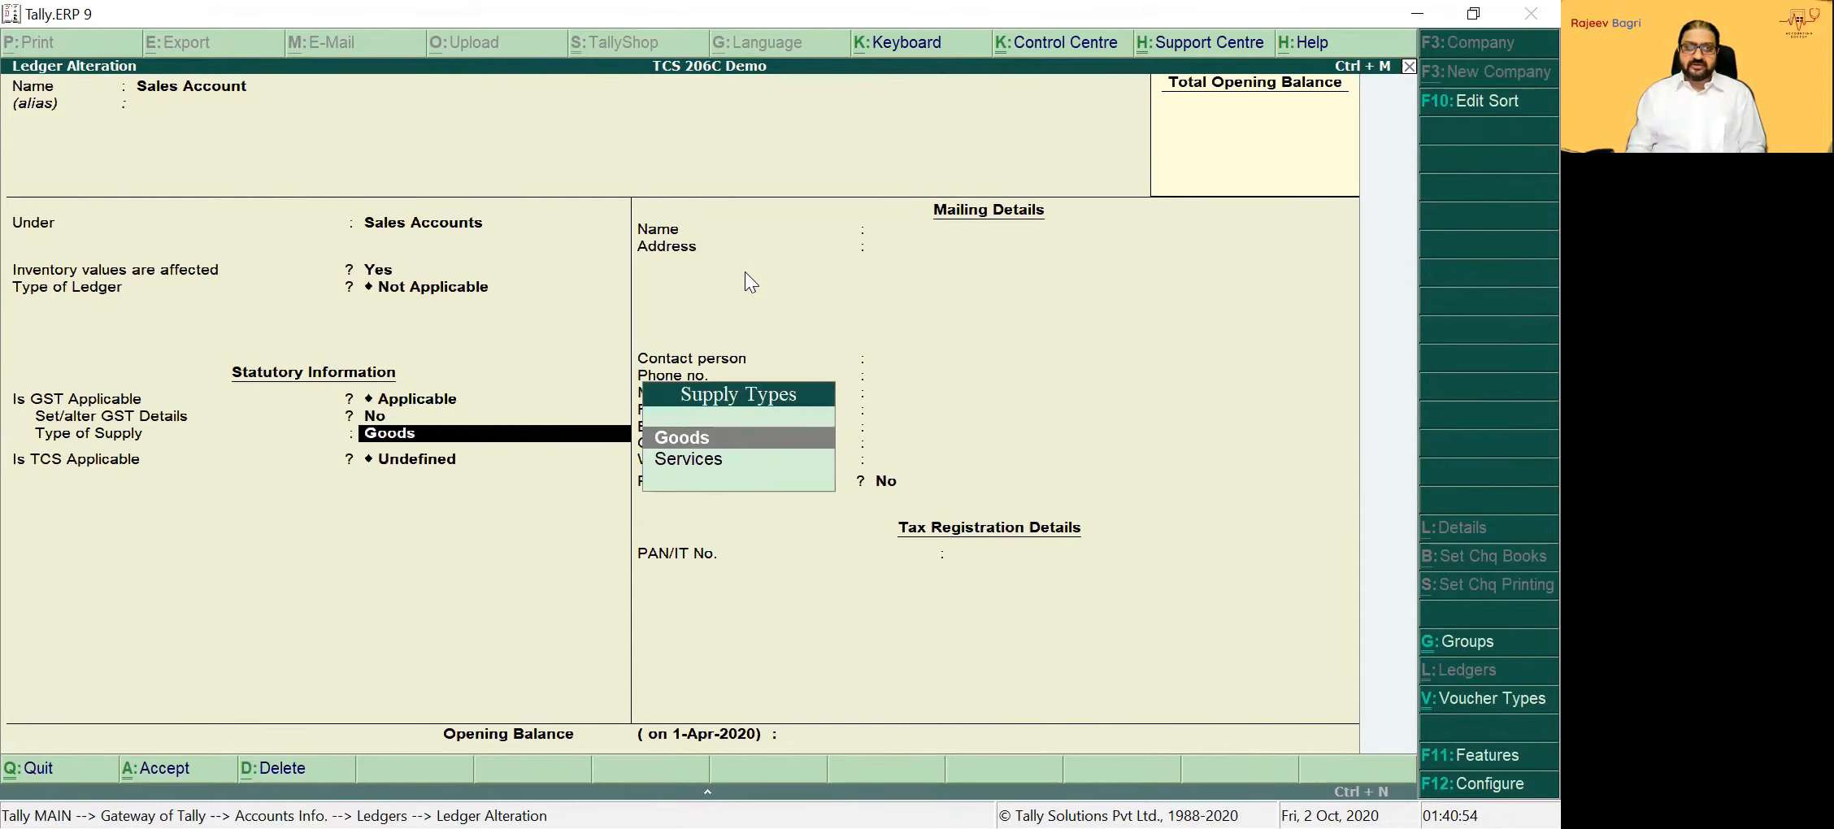
key("Return")
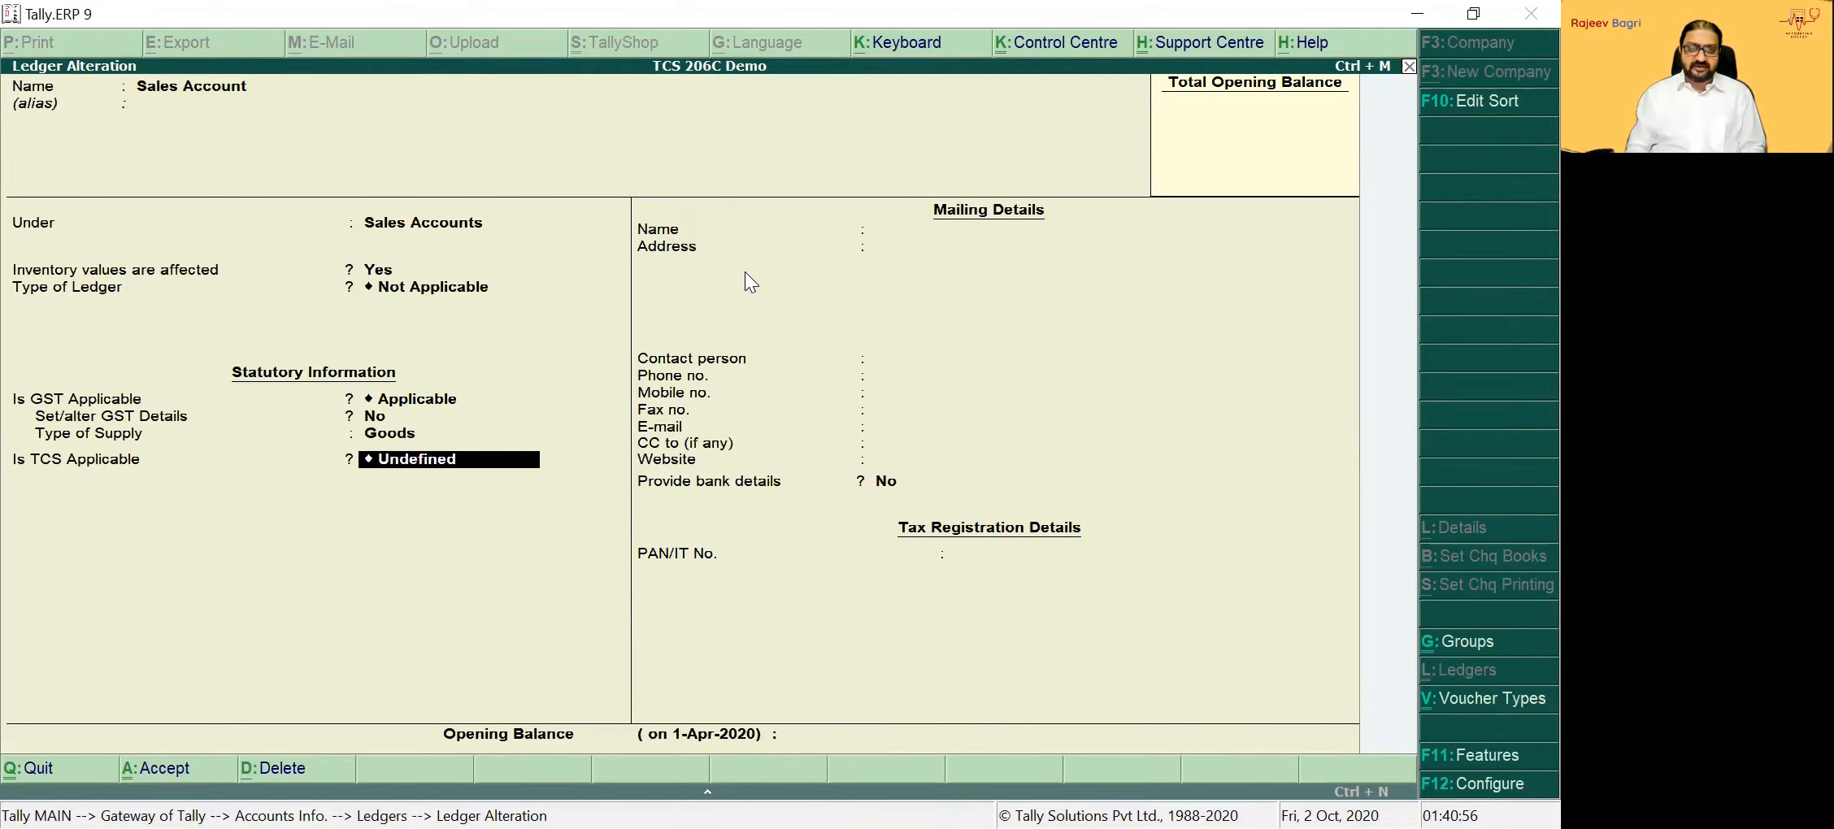
key("Up")
key("Up")
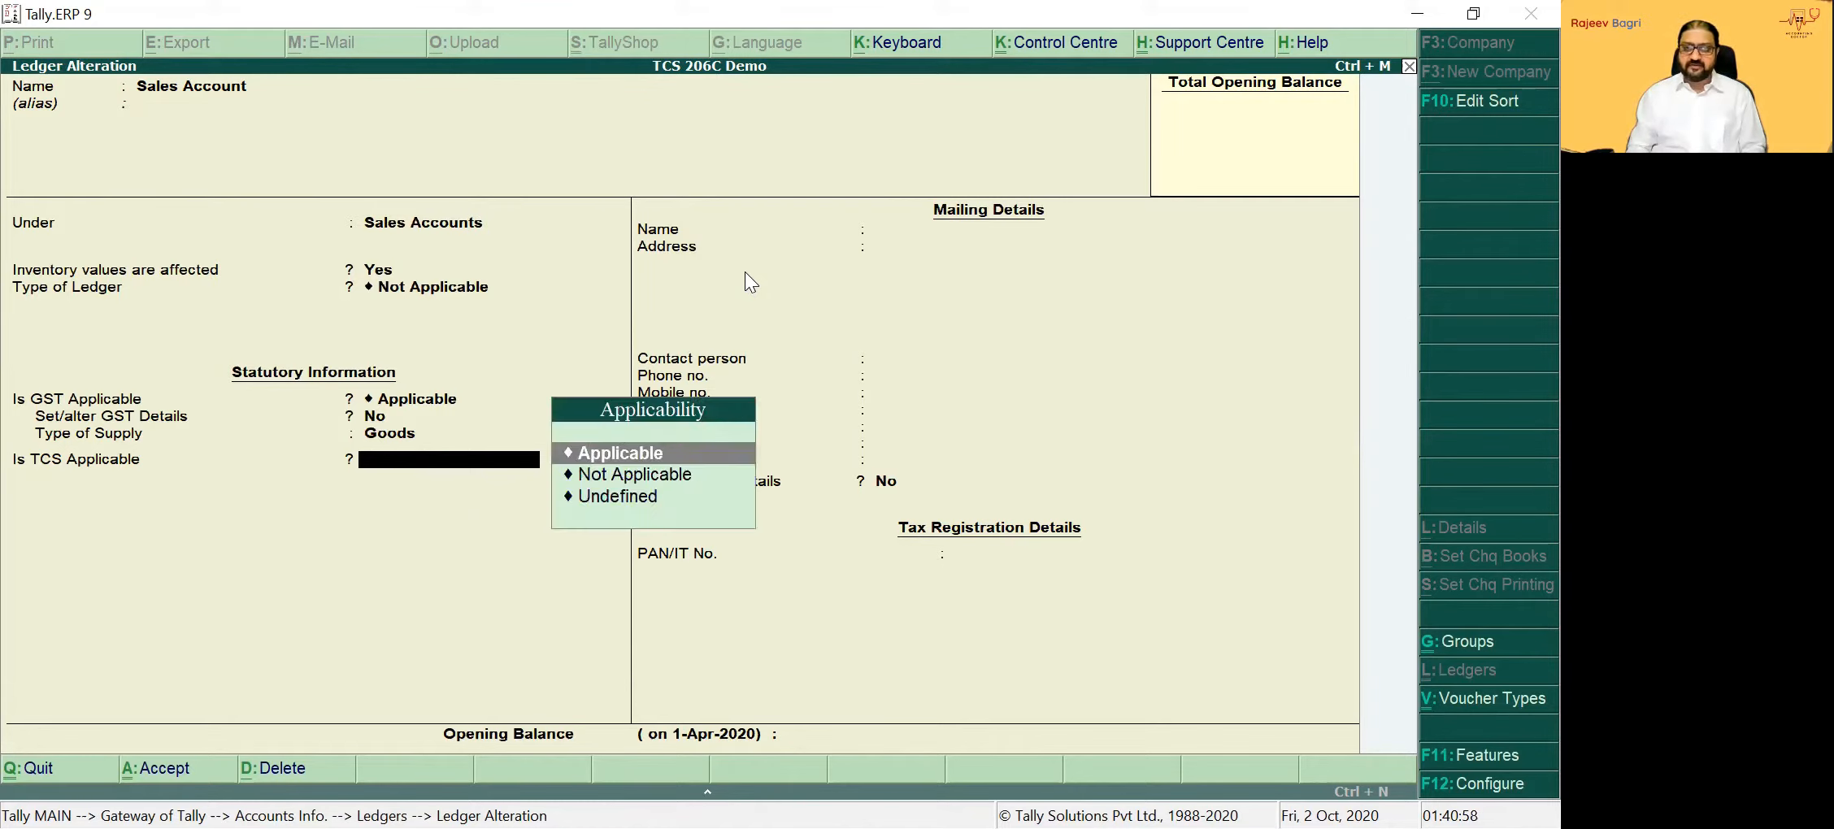
key("Return")
Assign the nature of goods "TCS 206C (1H)_" to the Sales Account ledger and save it
key("Down")
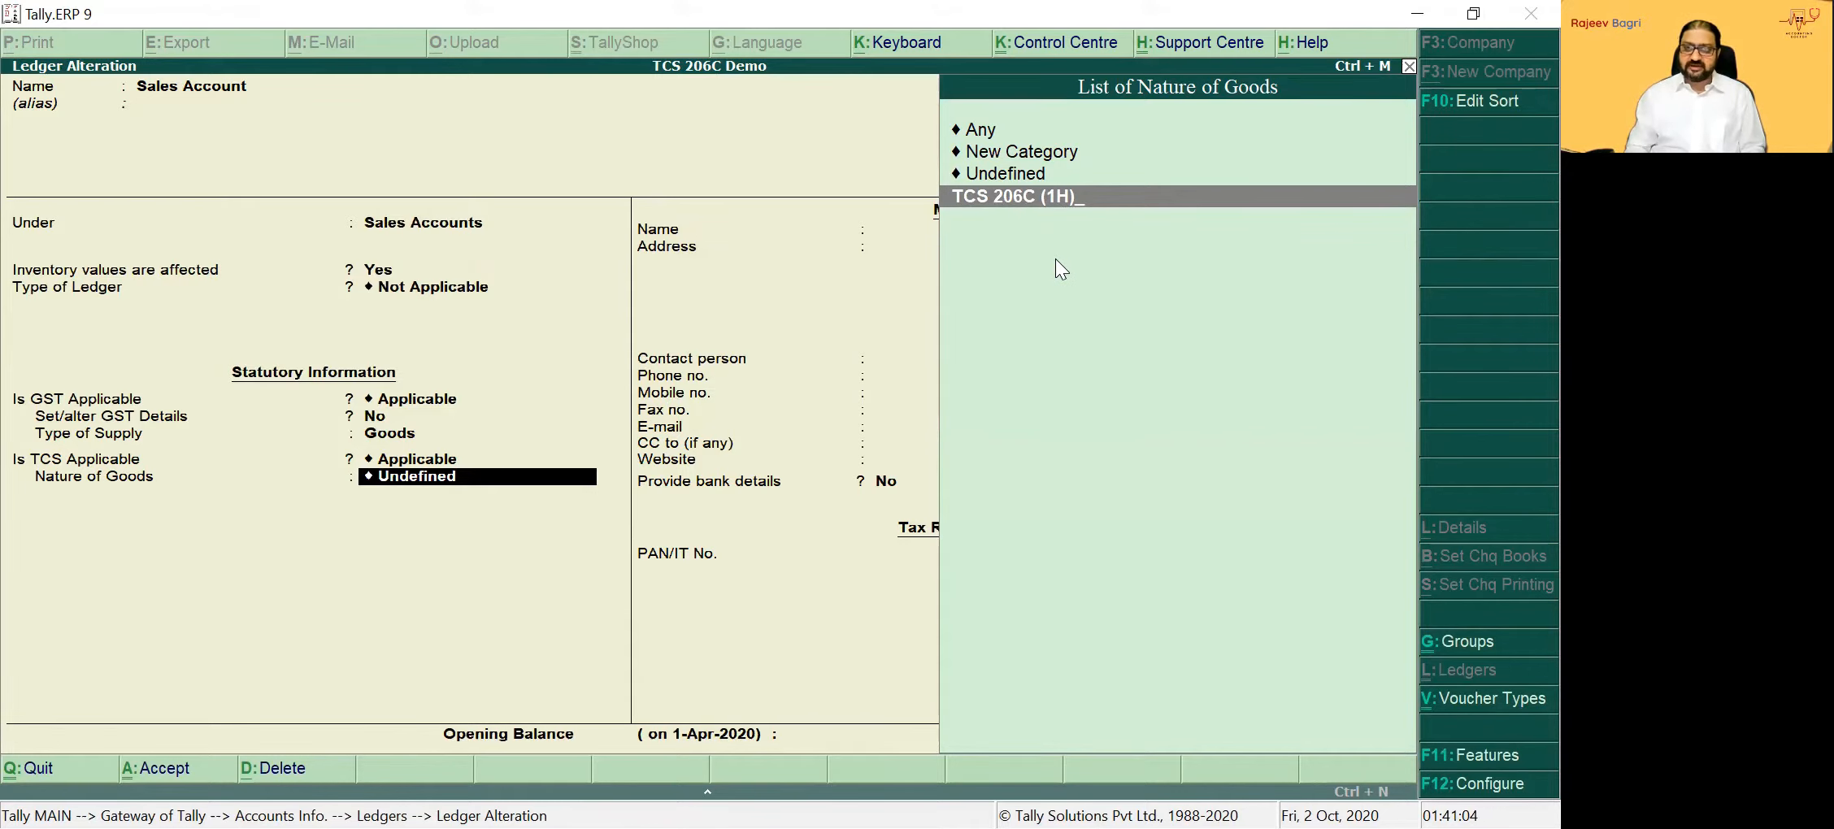
key("Return")
key("Return")
key("Return")
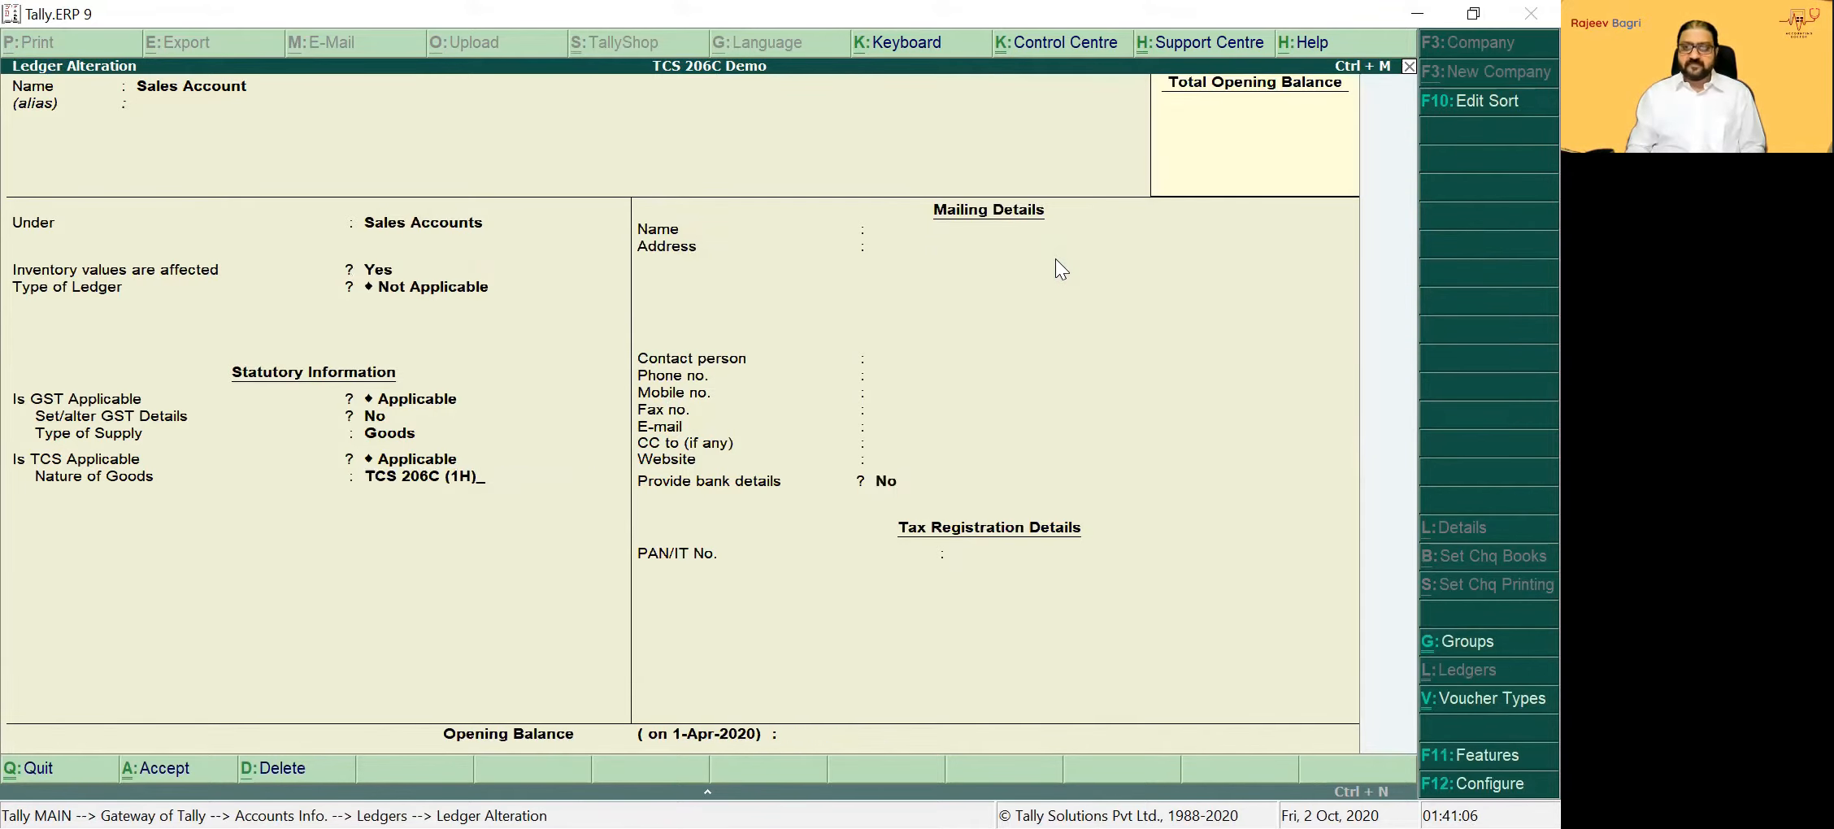
key("Return")
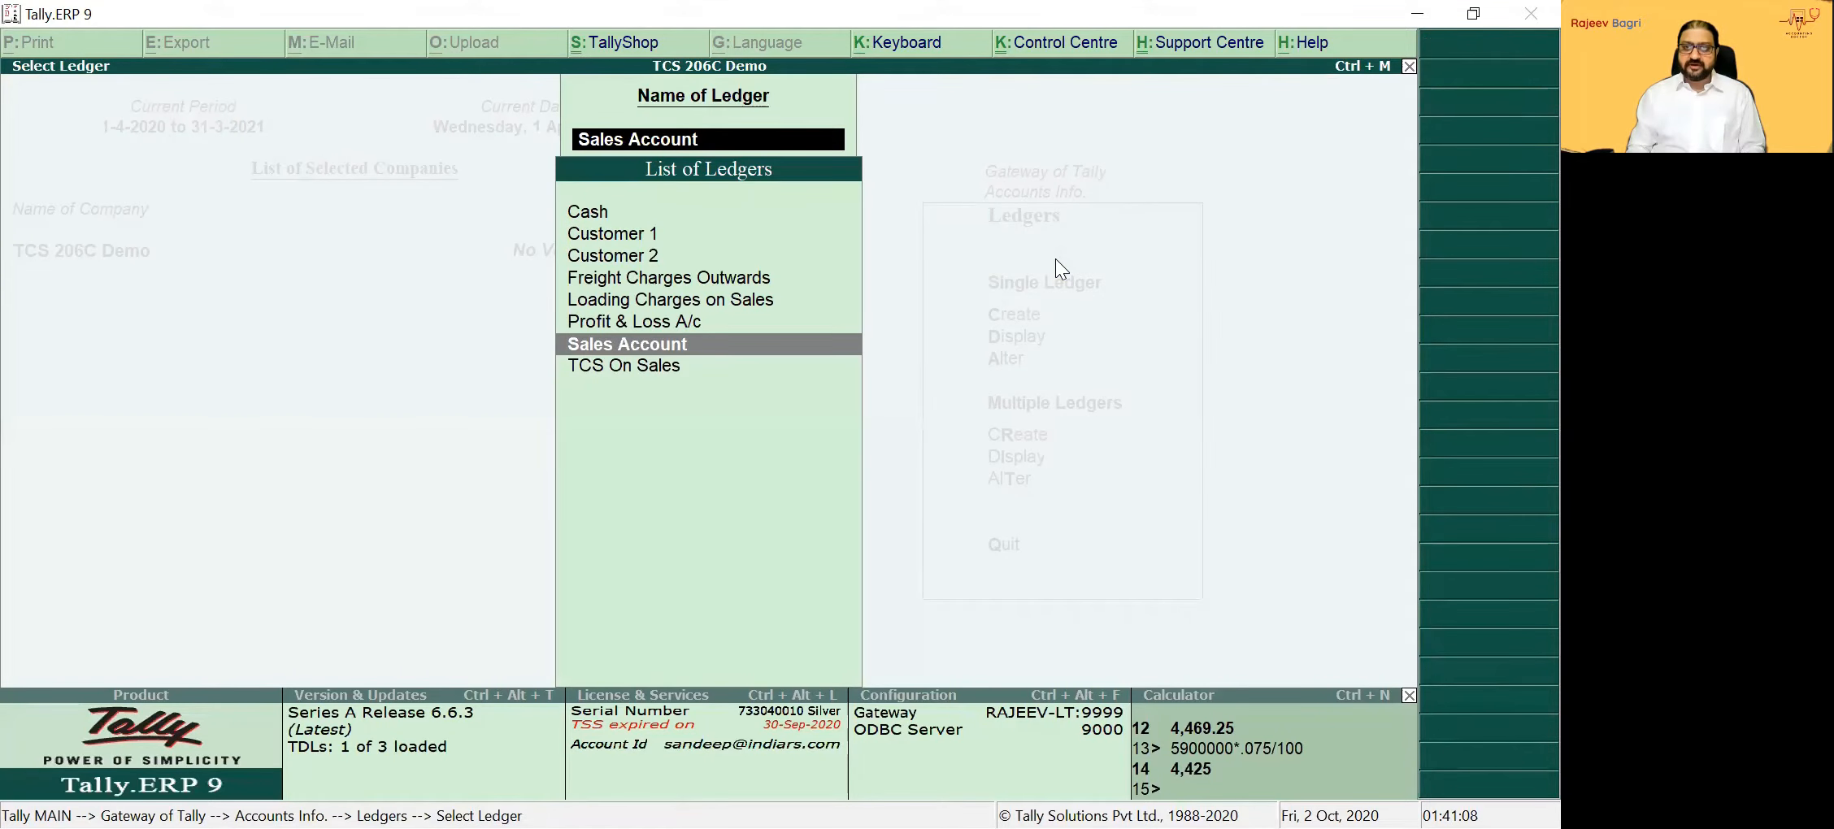
Open the Freight Charges Outwards ledger for alteration and set its TCS applicability to Applicable
key("Up")
key("Up")
key("Up")
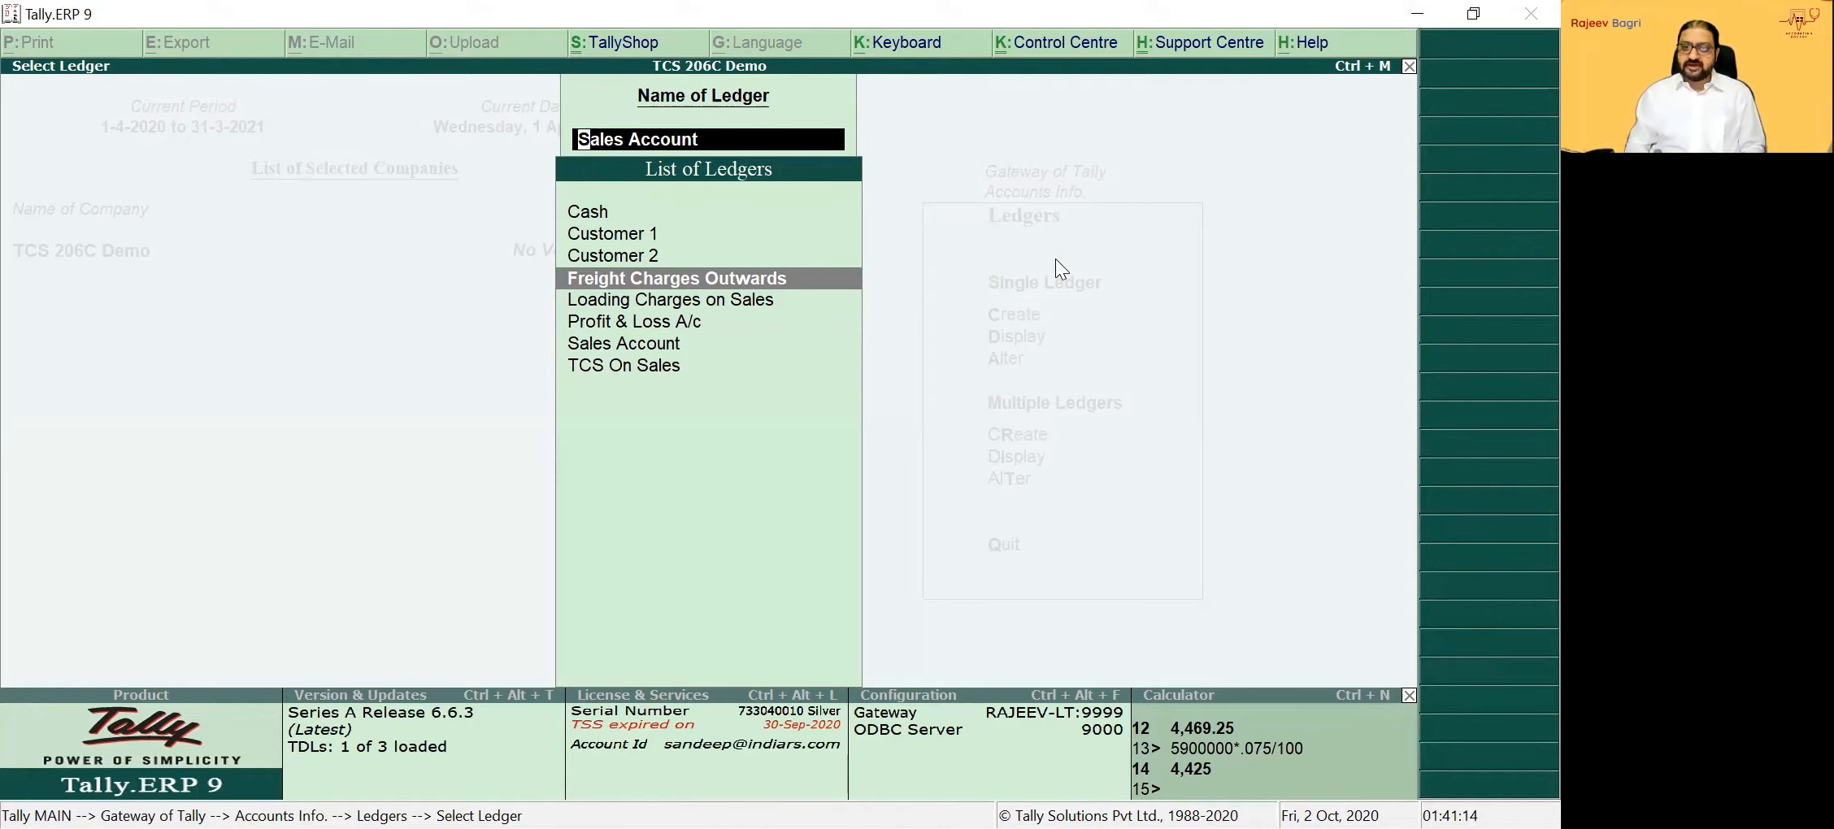
key("Return")
key("Return")
key("Return")
key("Return")
key("Return")
key("Return")
key("Return")
key("Return")
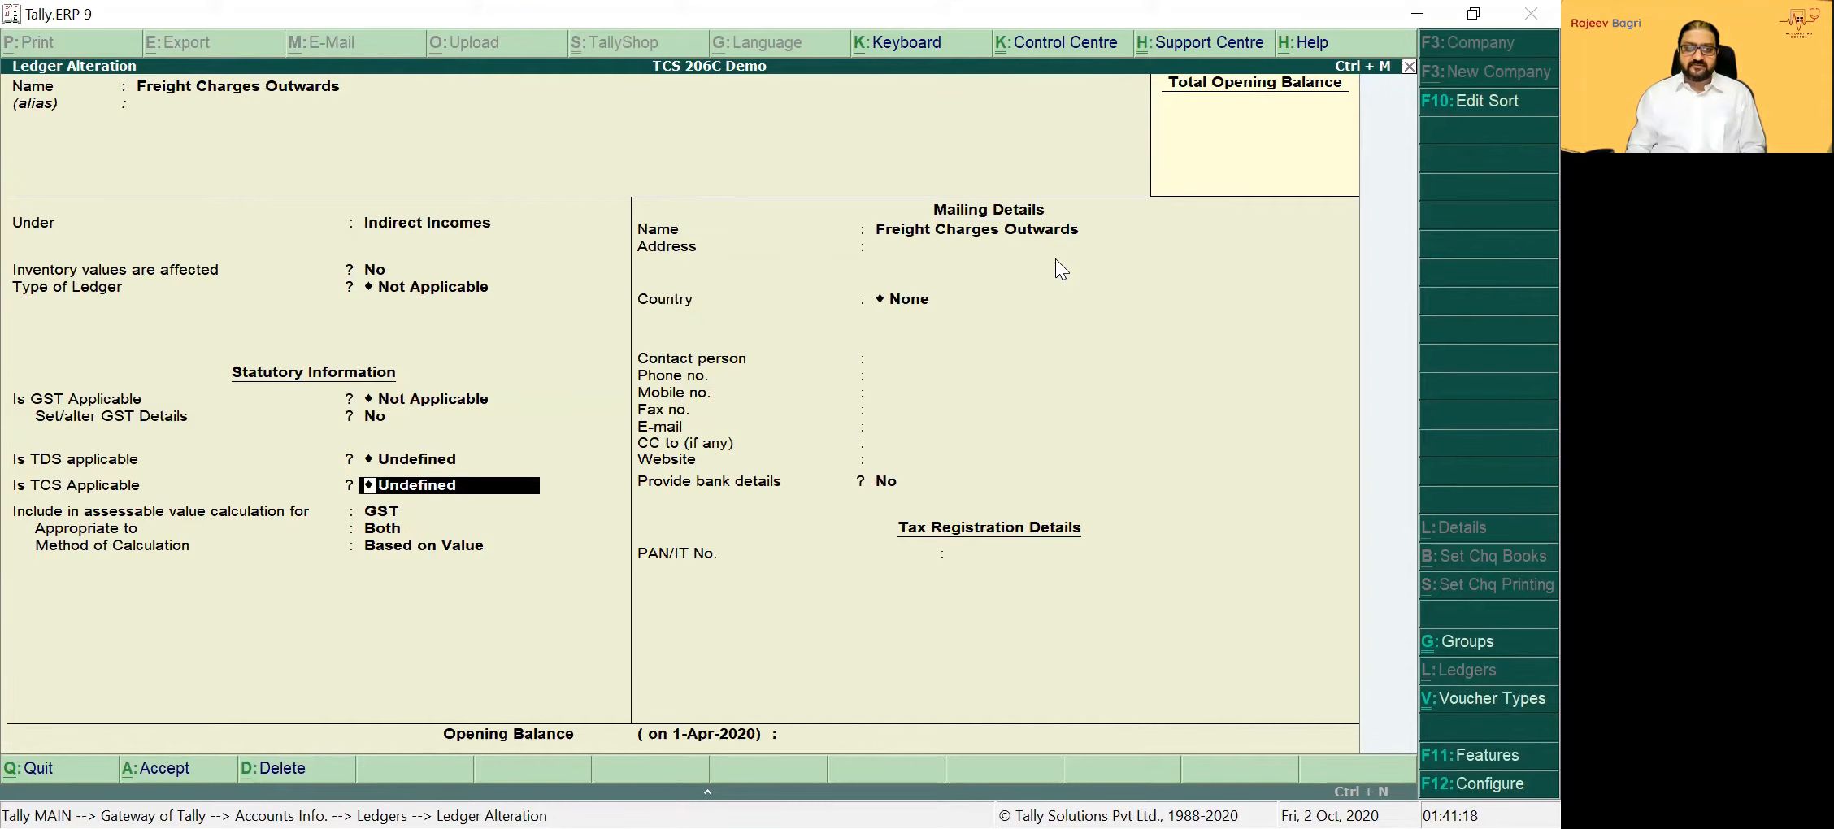
key("Up")
key("Up")
key("Return")
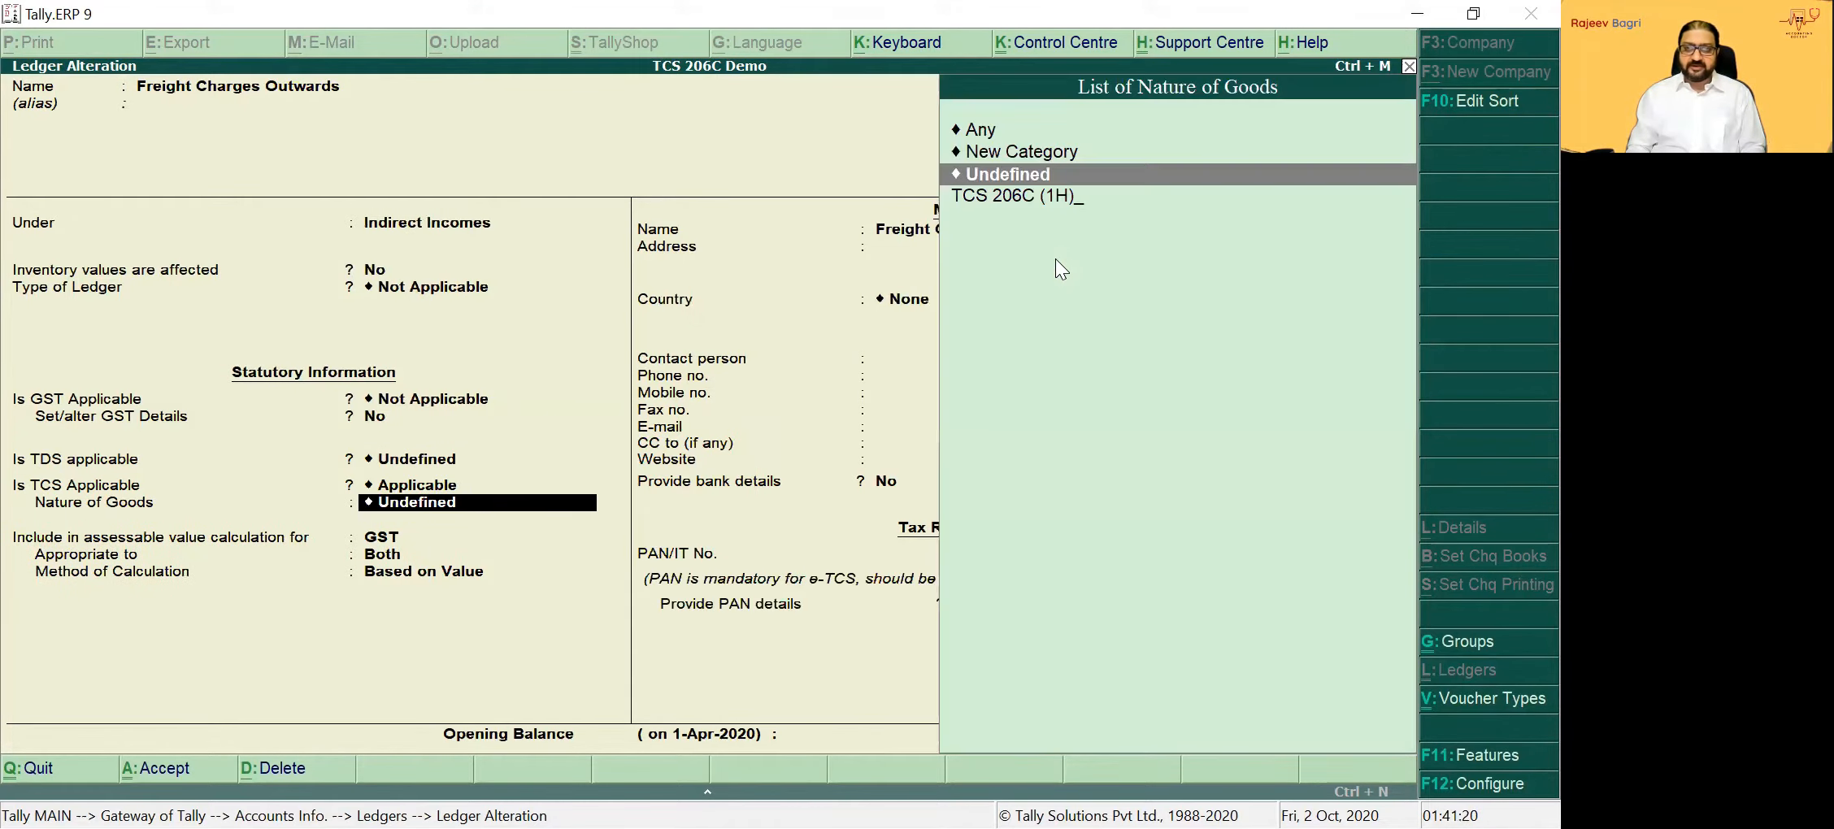
Assign the nature of goods "TCS 206C (1H)_" to Freight Charges Outwards, keep its remaining settings and save the ledger
key("Down")
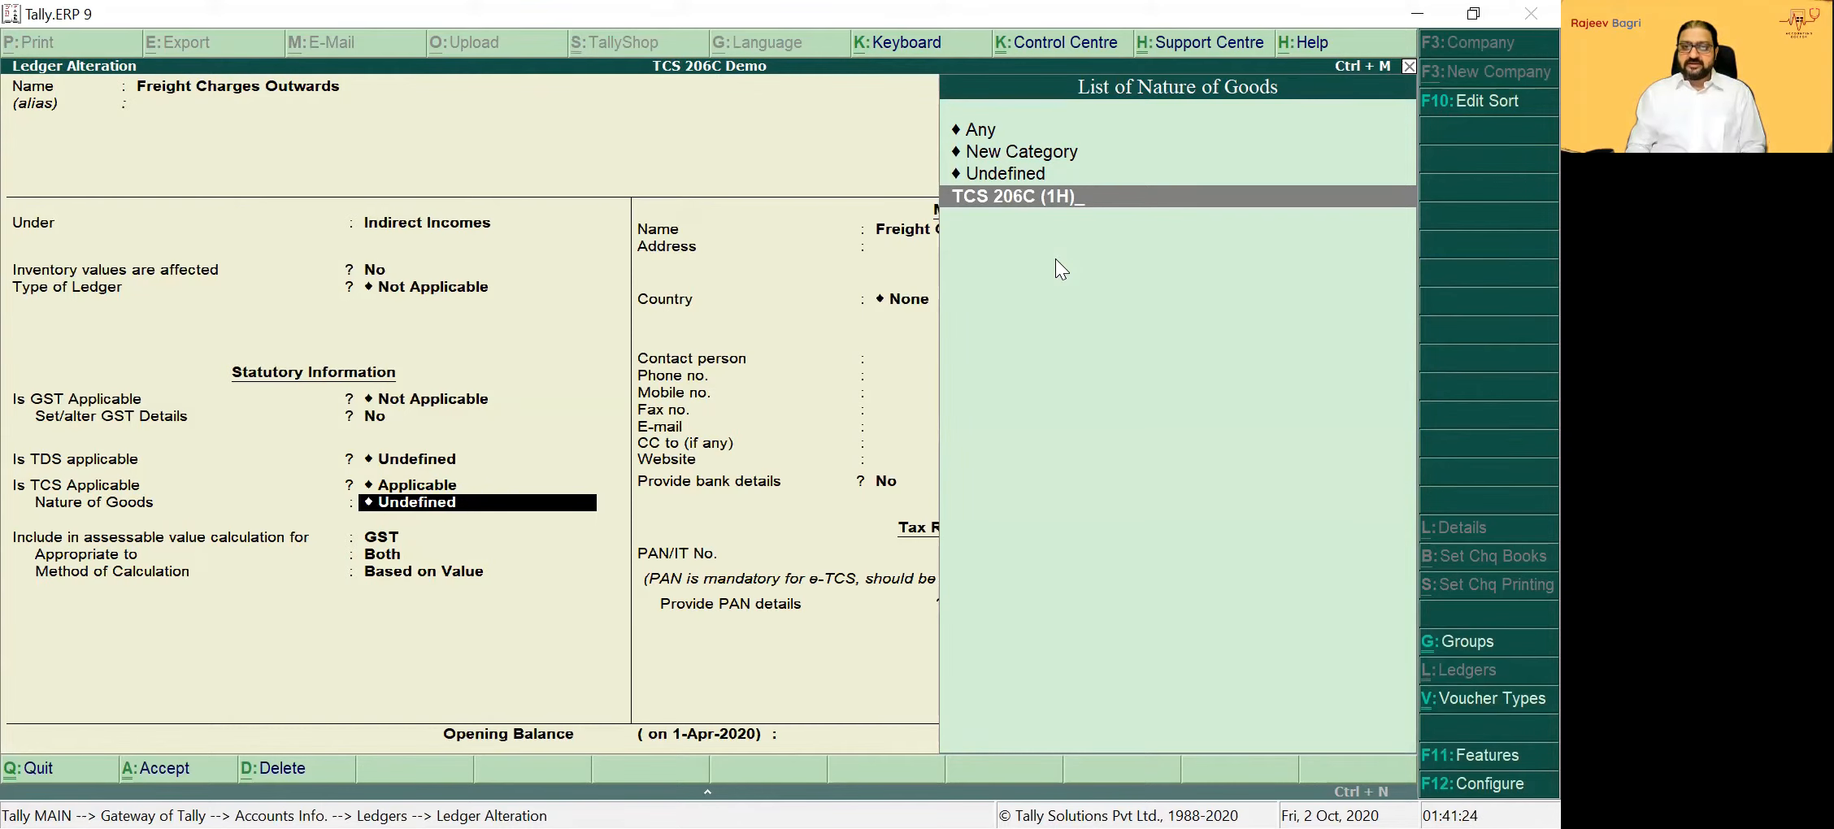
key("Return")
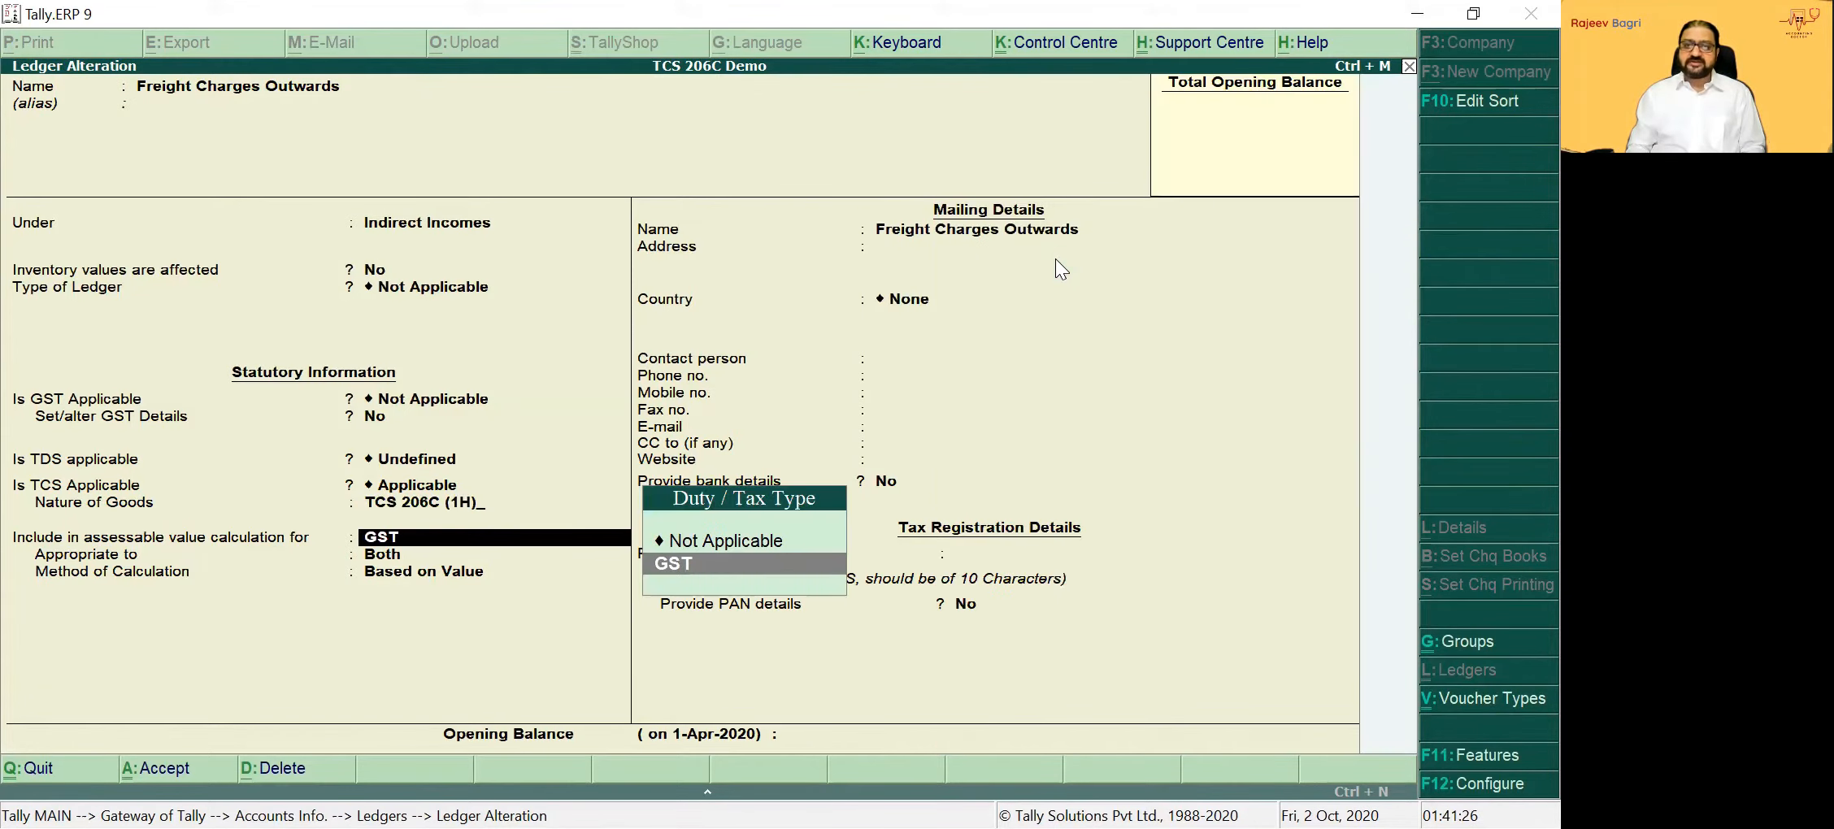
key("Return")
key("Return")
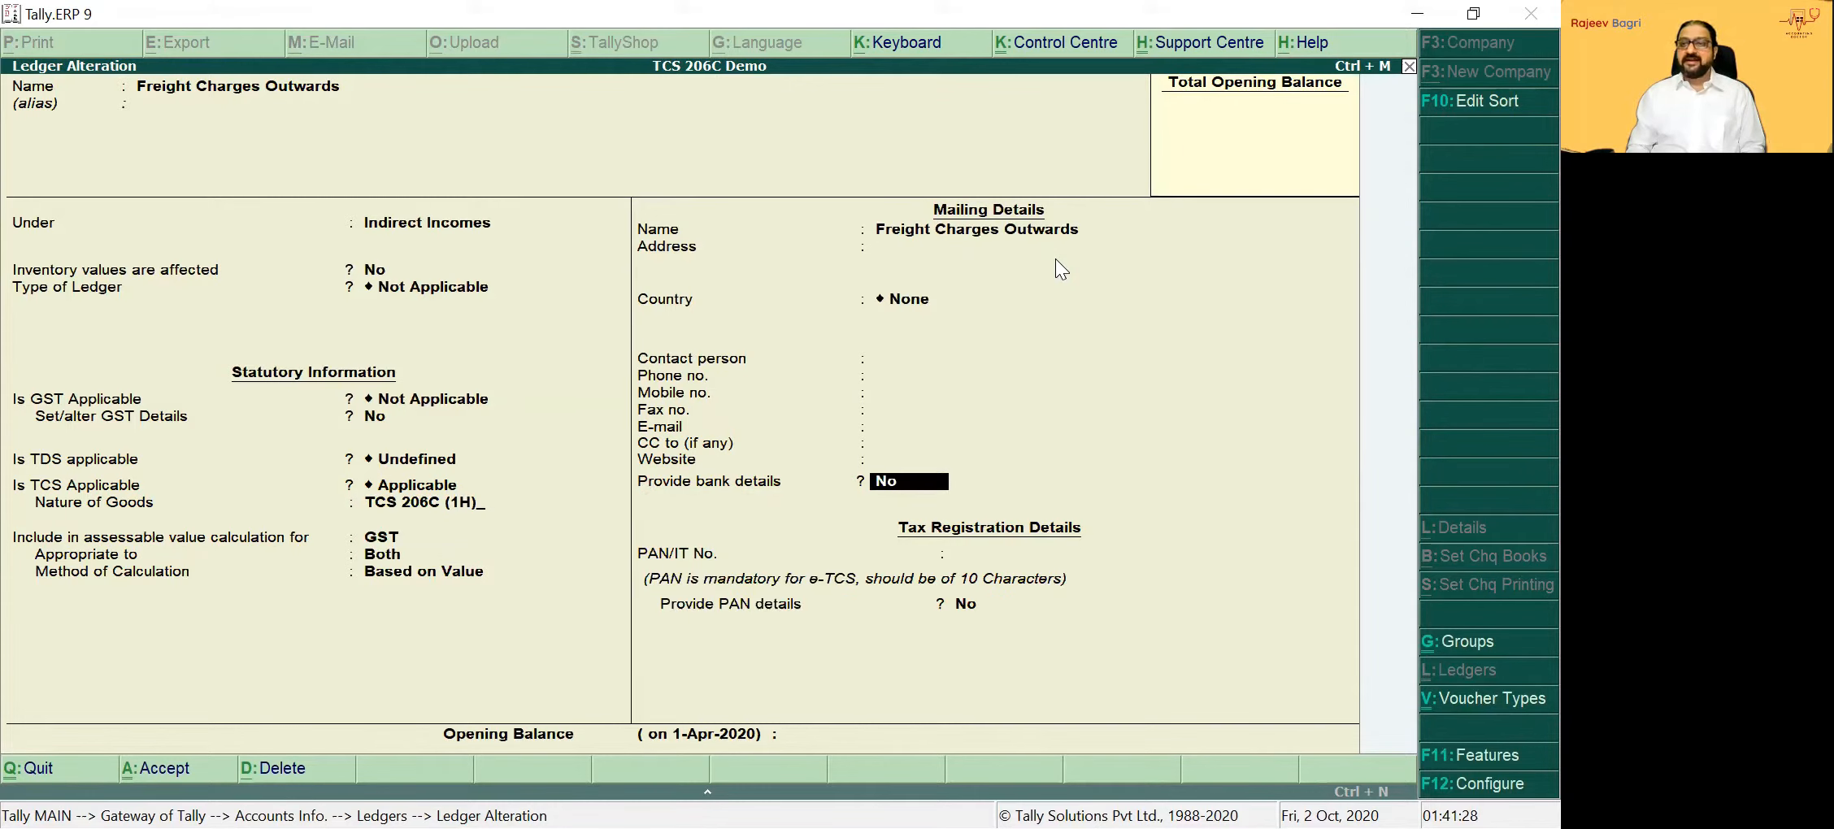
key("Return")
key("Return")
key("Return")
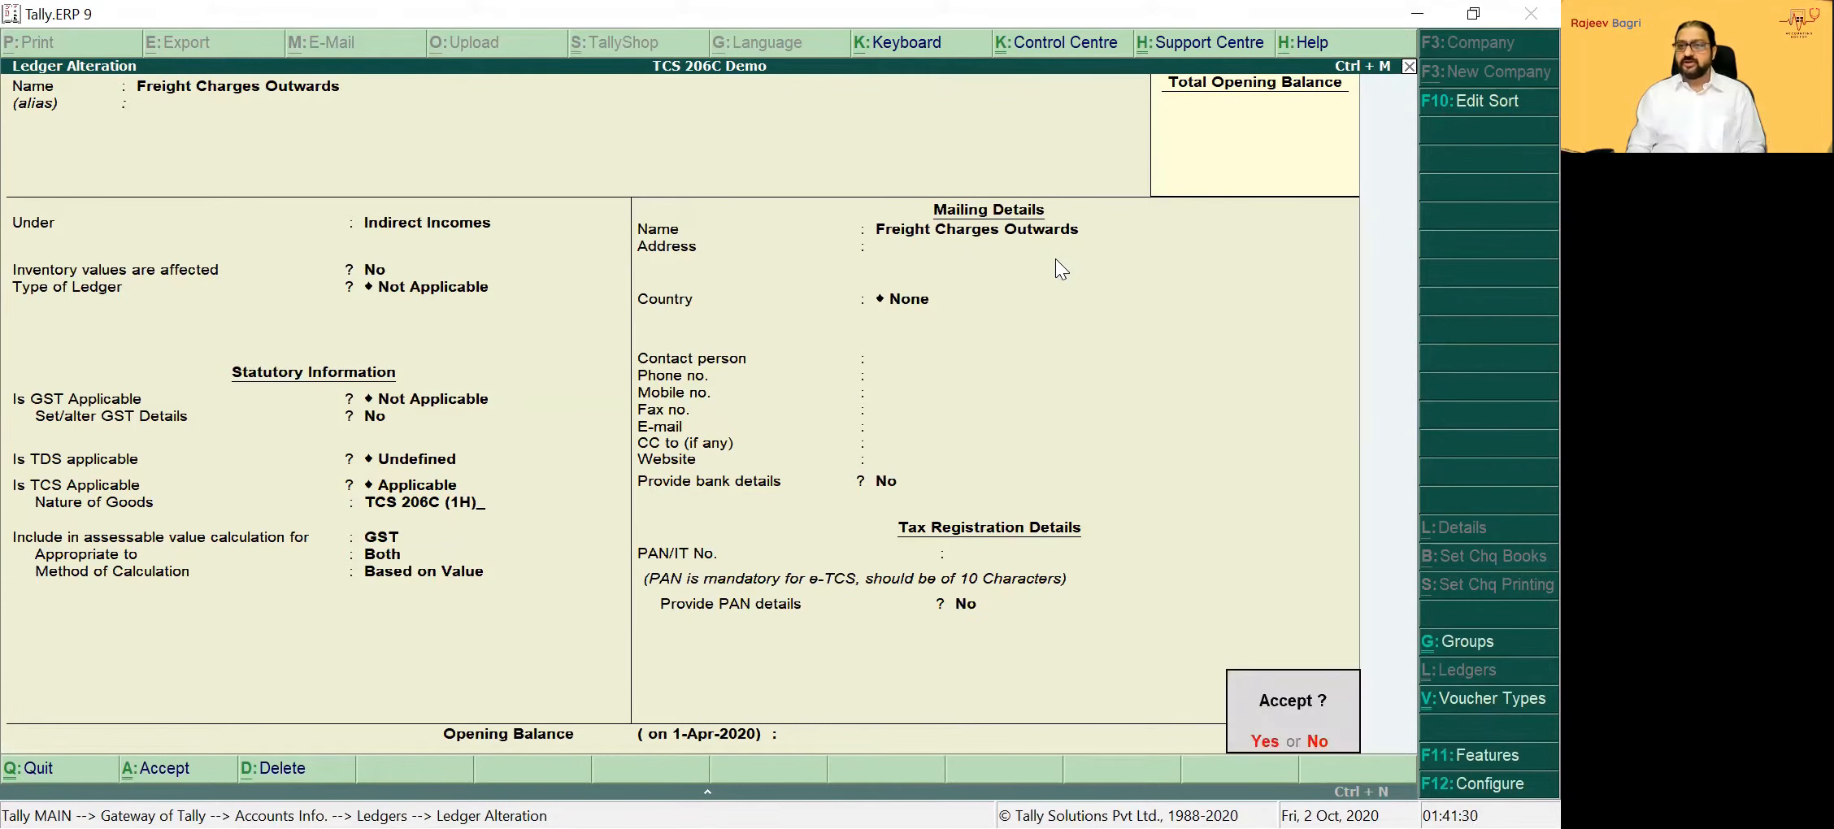
key("Return")
Open the Loading Charges on Sales ledger for alteration and set its TCS applicability to Applicable
key("Down")
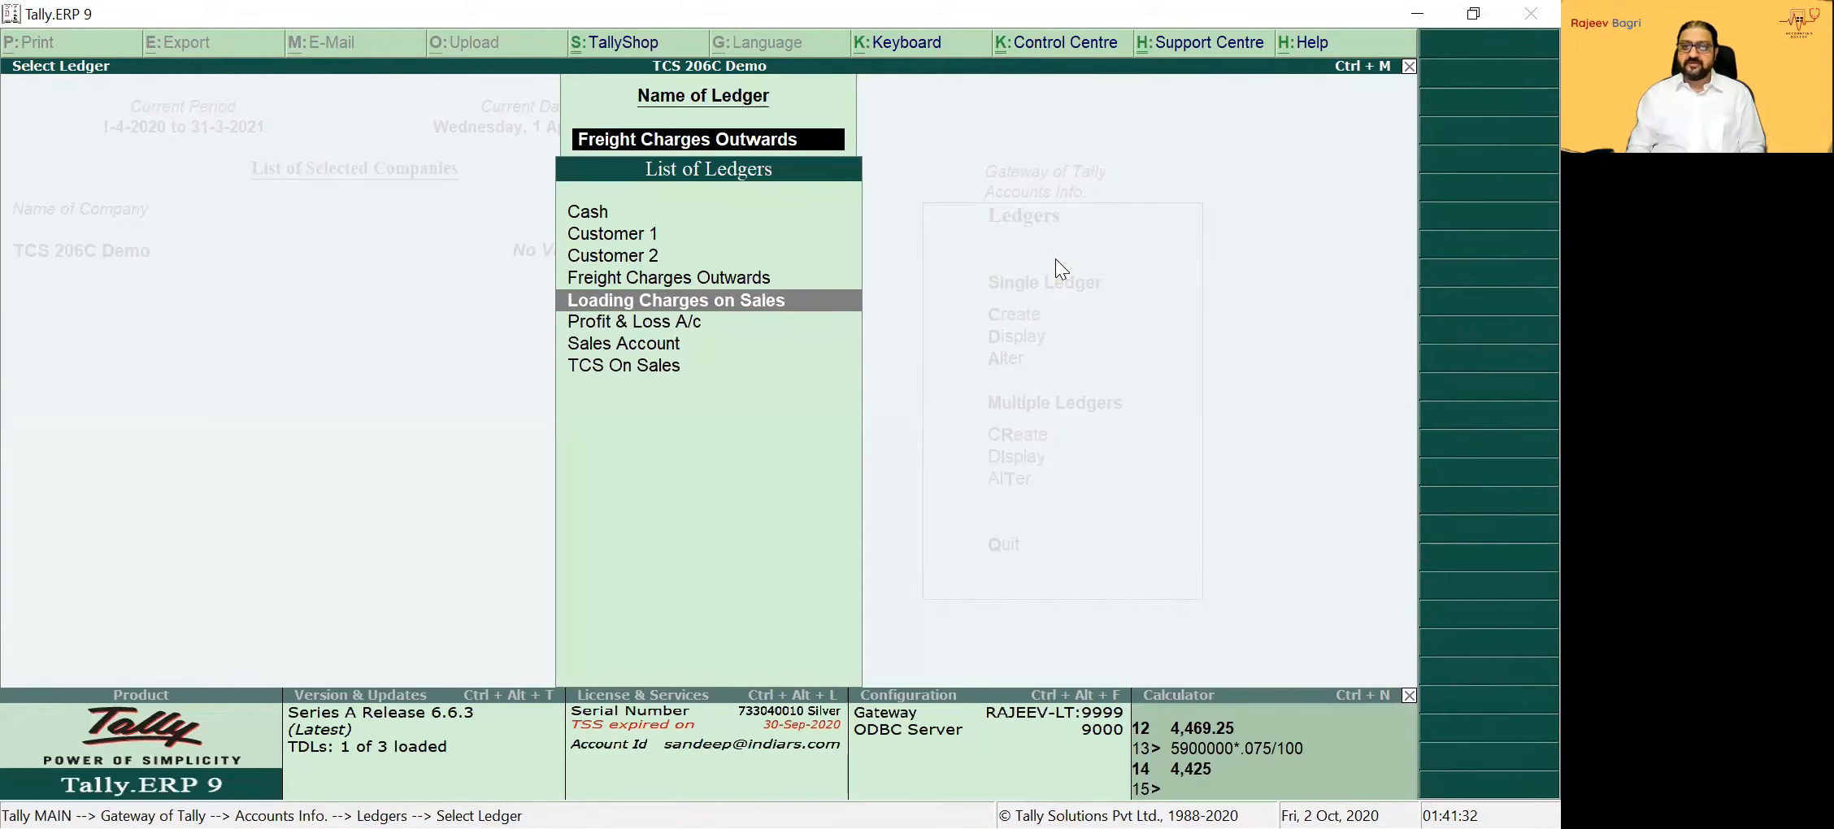
key("Return")
key("Return")
key("Return")
key("Return")
key("Return")
key("Return")
key("Return")
key("Return")
key("Return")
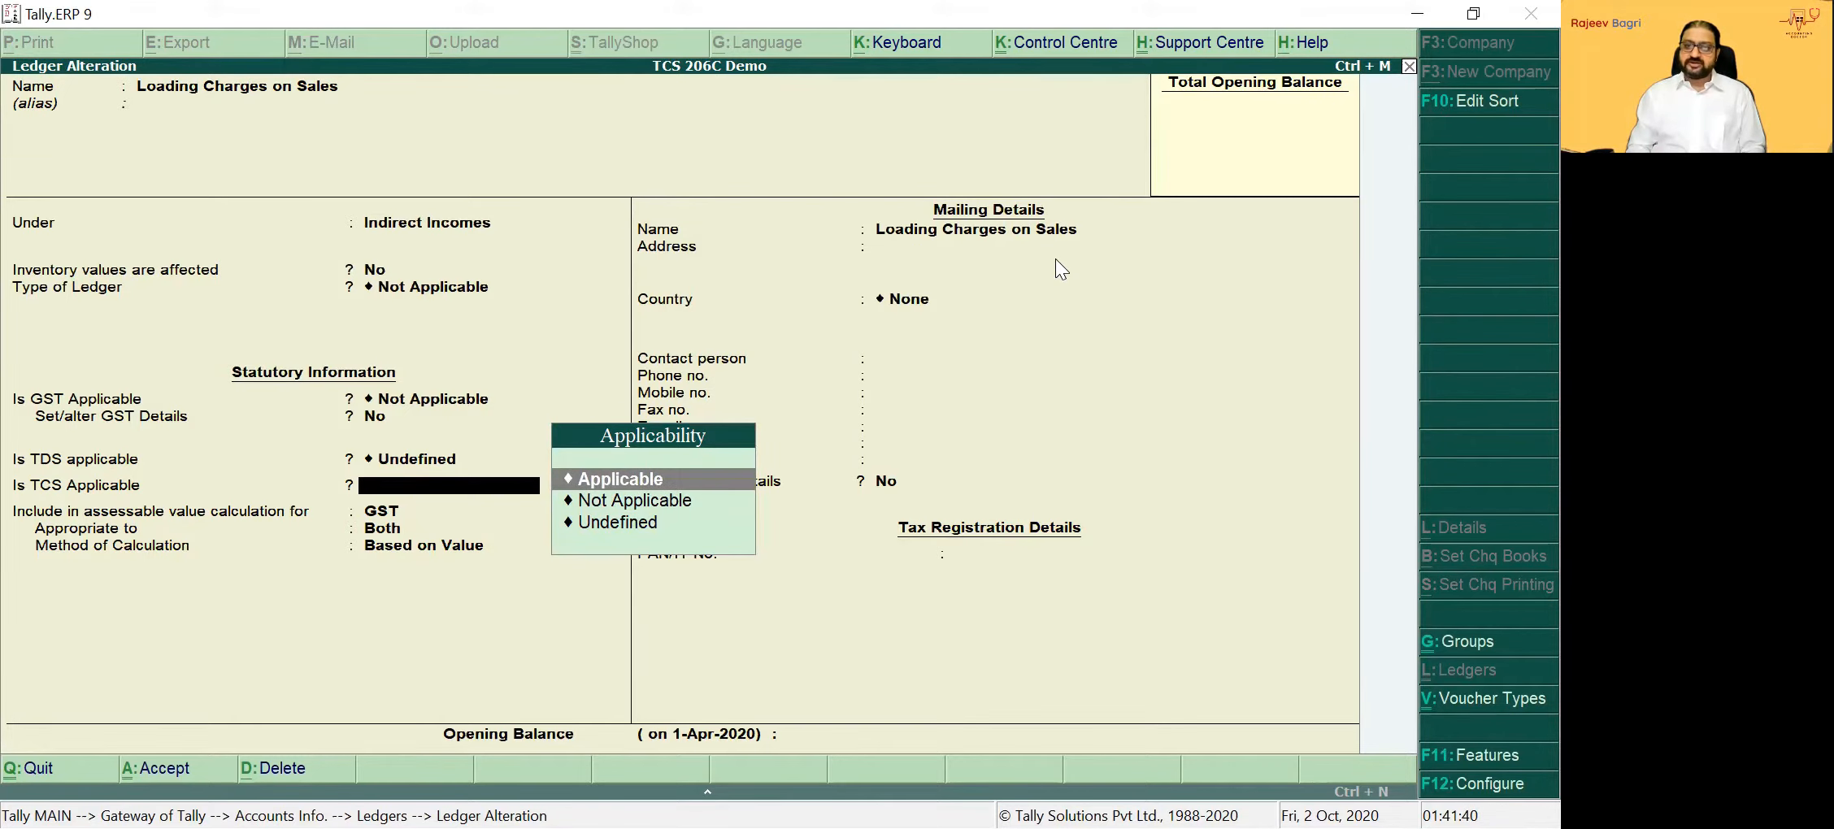
key("Return")
Assign the nature of goods "TCS 206C (1H)_" to Loading Charges on Sales, keep its remaining settings and save the ledger
key("Down")
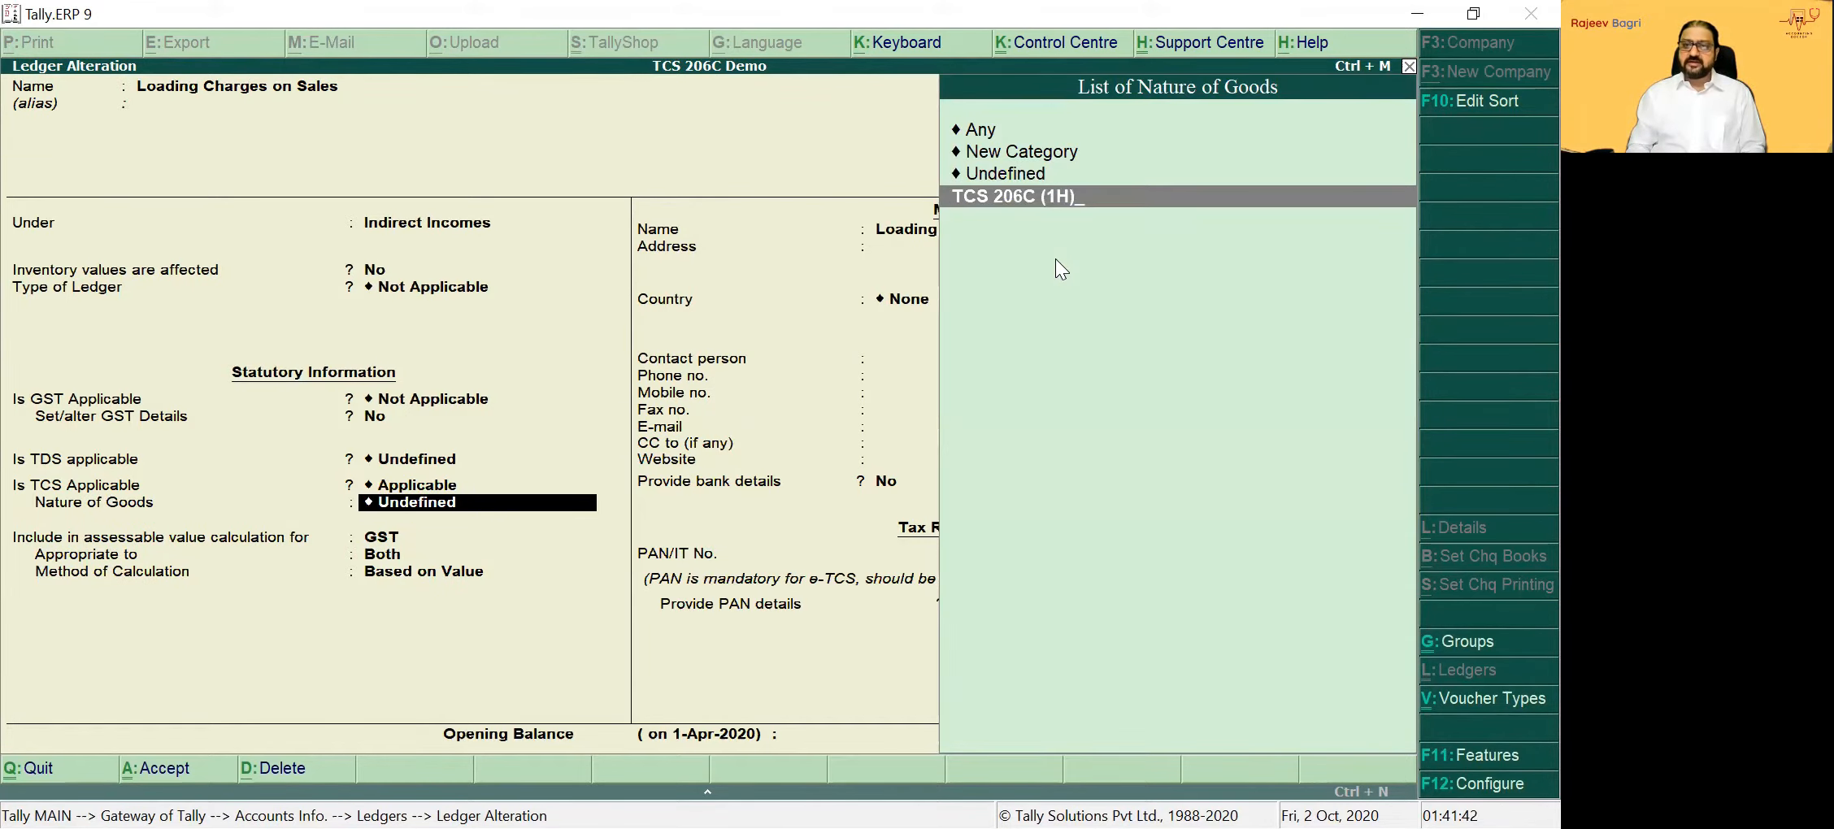
key("Return")
key("Return")
key("Return")
key("Return")
key("Return")
key("Return")
key("Return")
key("Return")
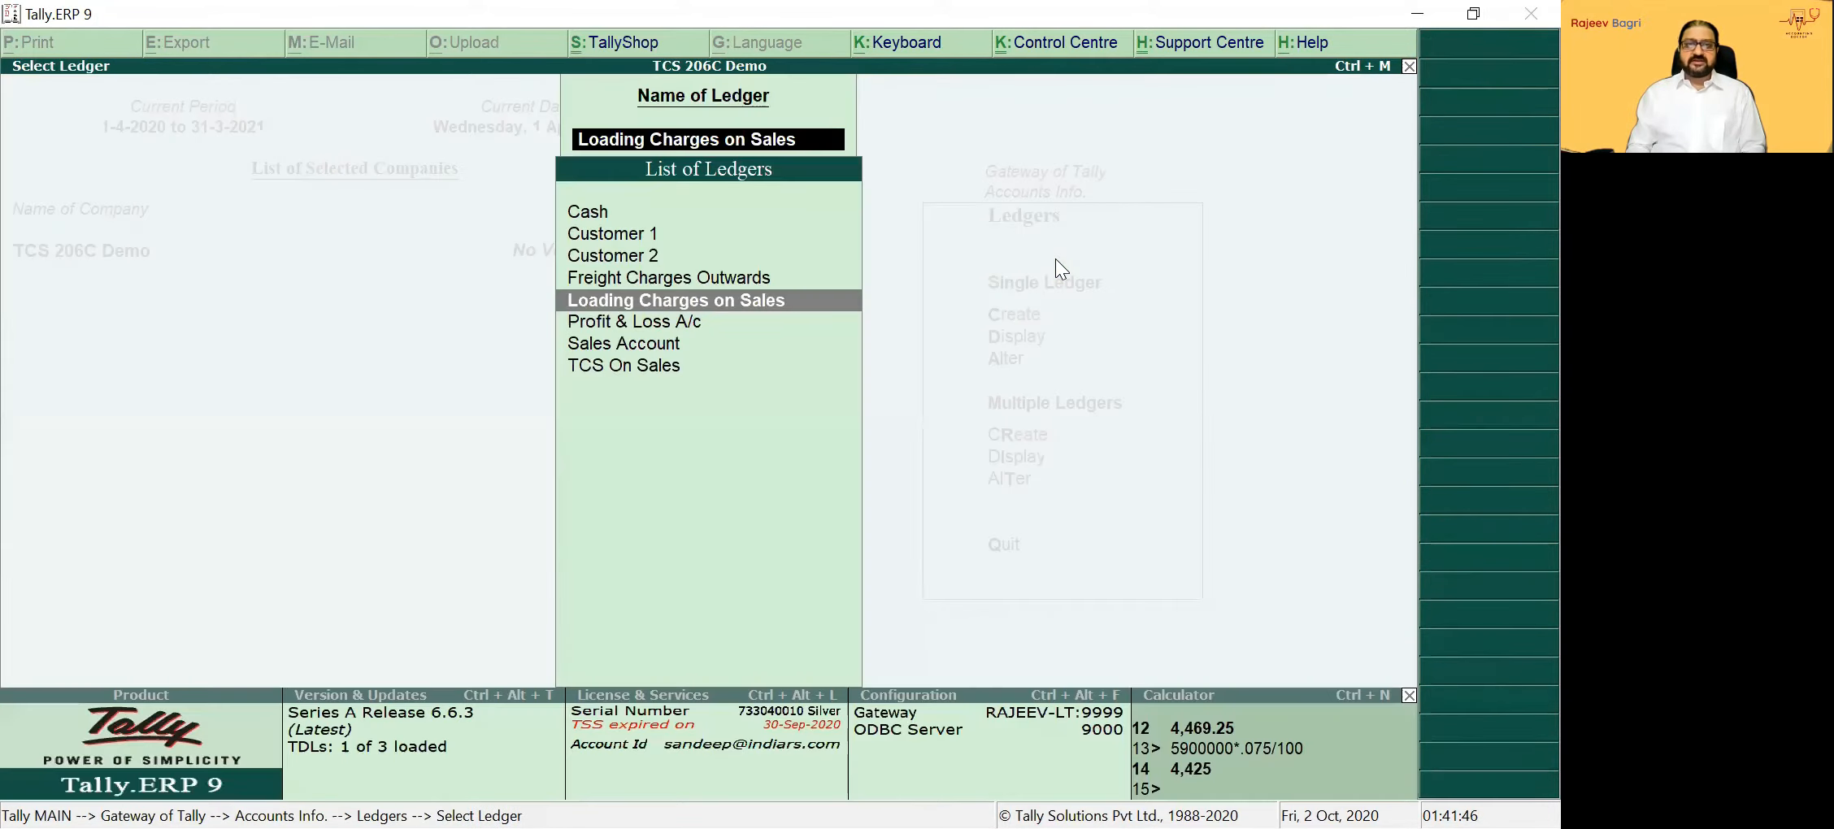
Reopen the Sales Account ledger to check its TCS applicability and nature of goods, then leave it without changes
key("Up")
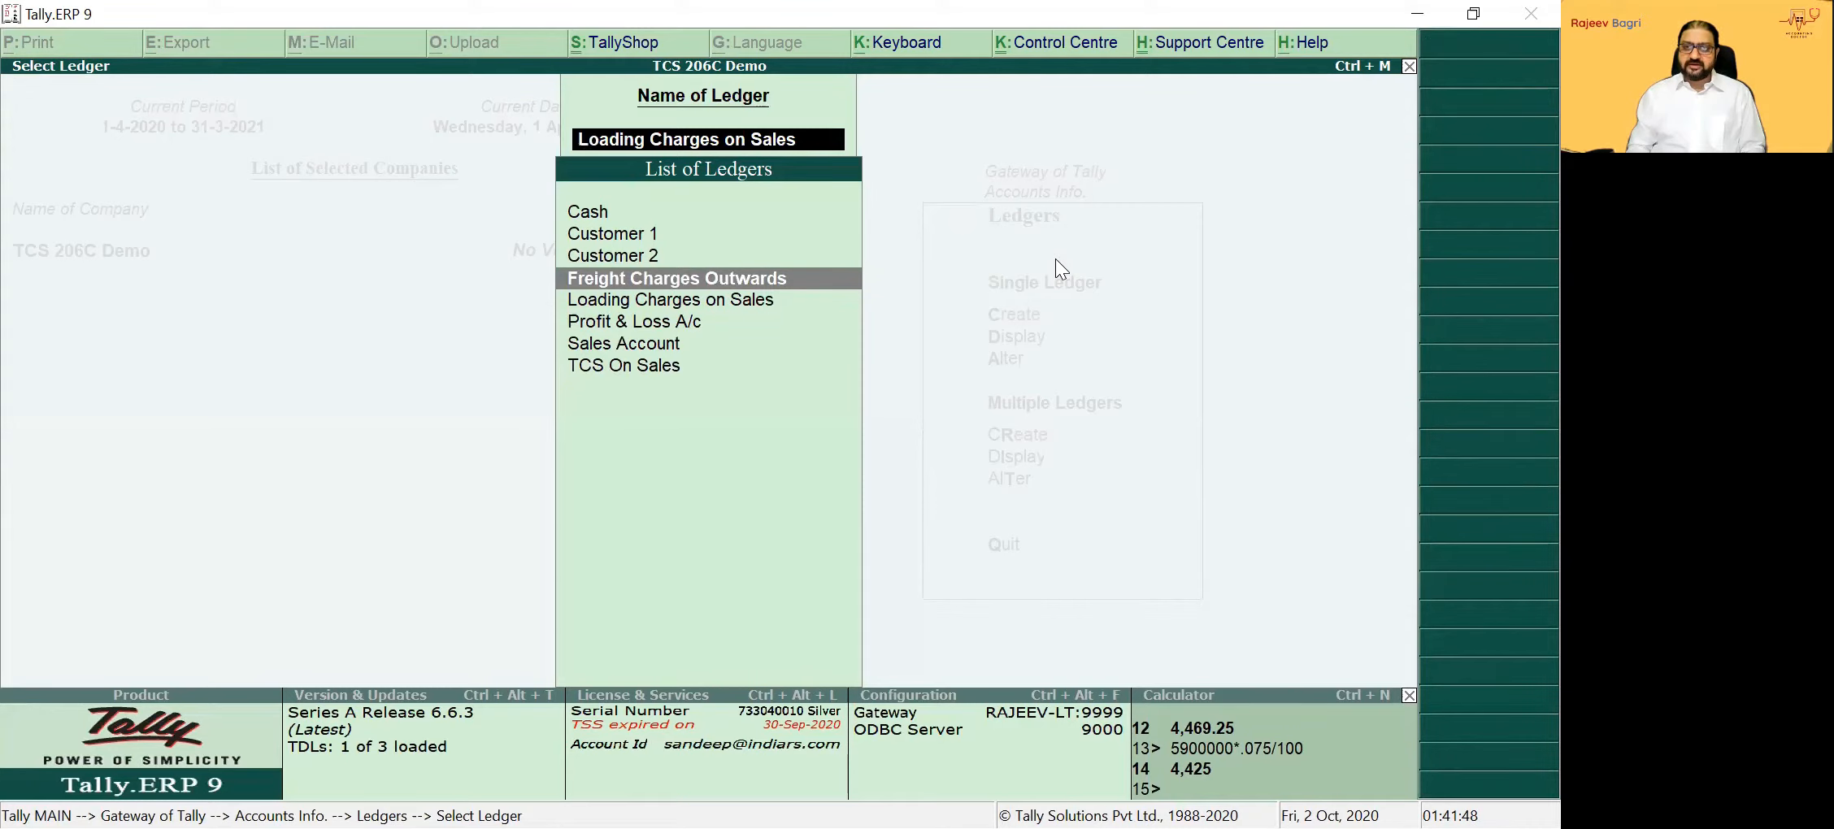
key("Up")
key("Up")
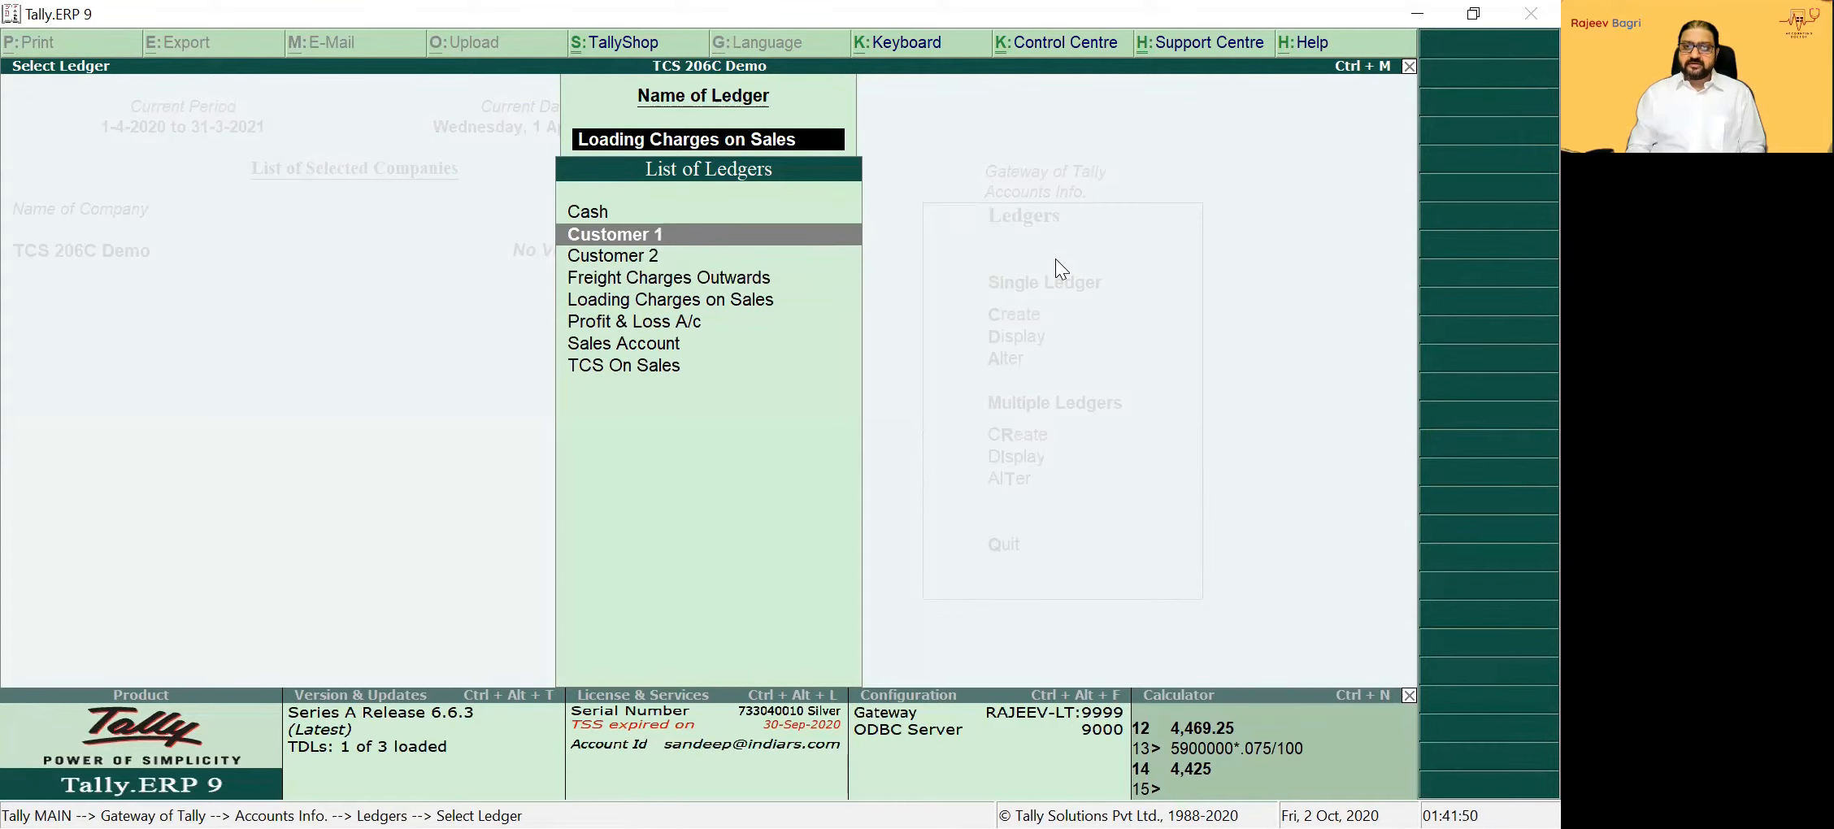
key("Down")
key("Down")
key("Down")
key("Down")
key("Down")
key("Return")
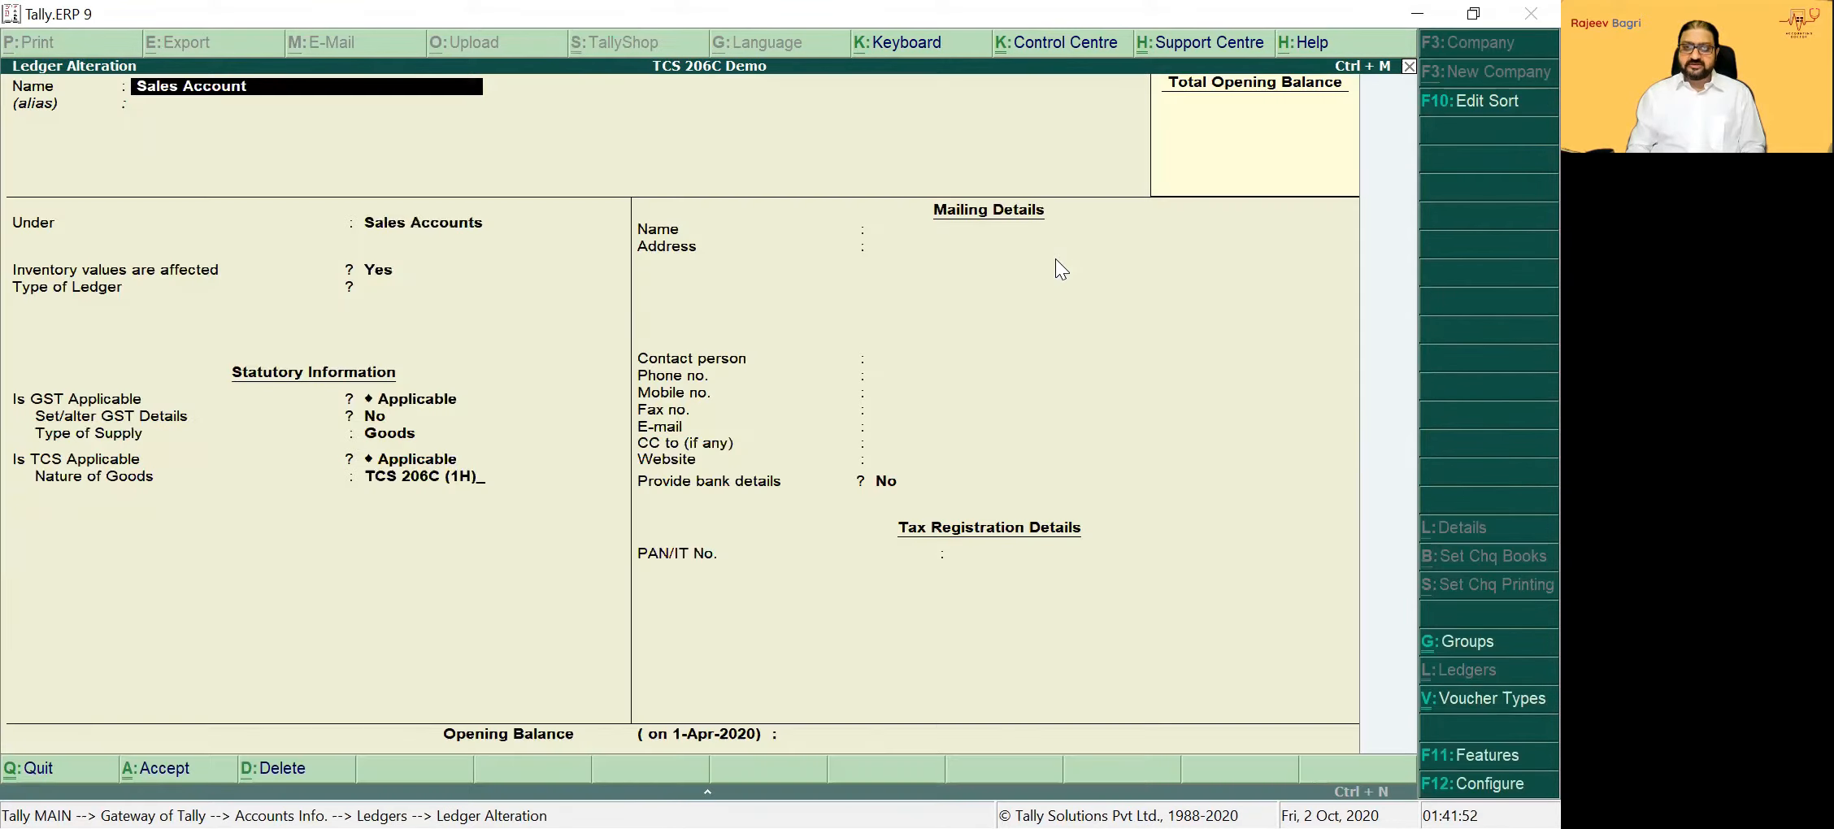
key("Escape")
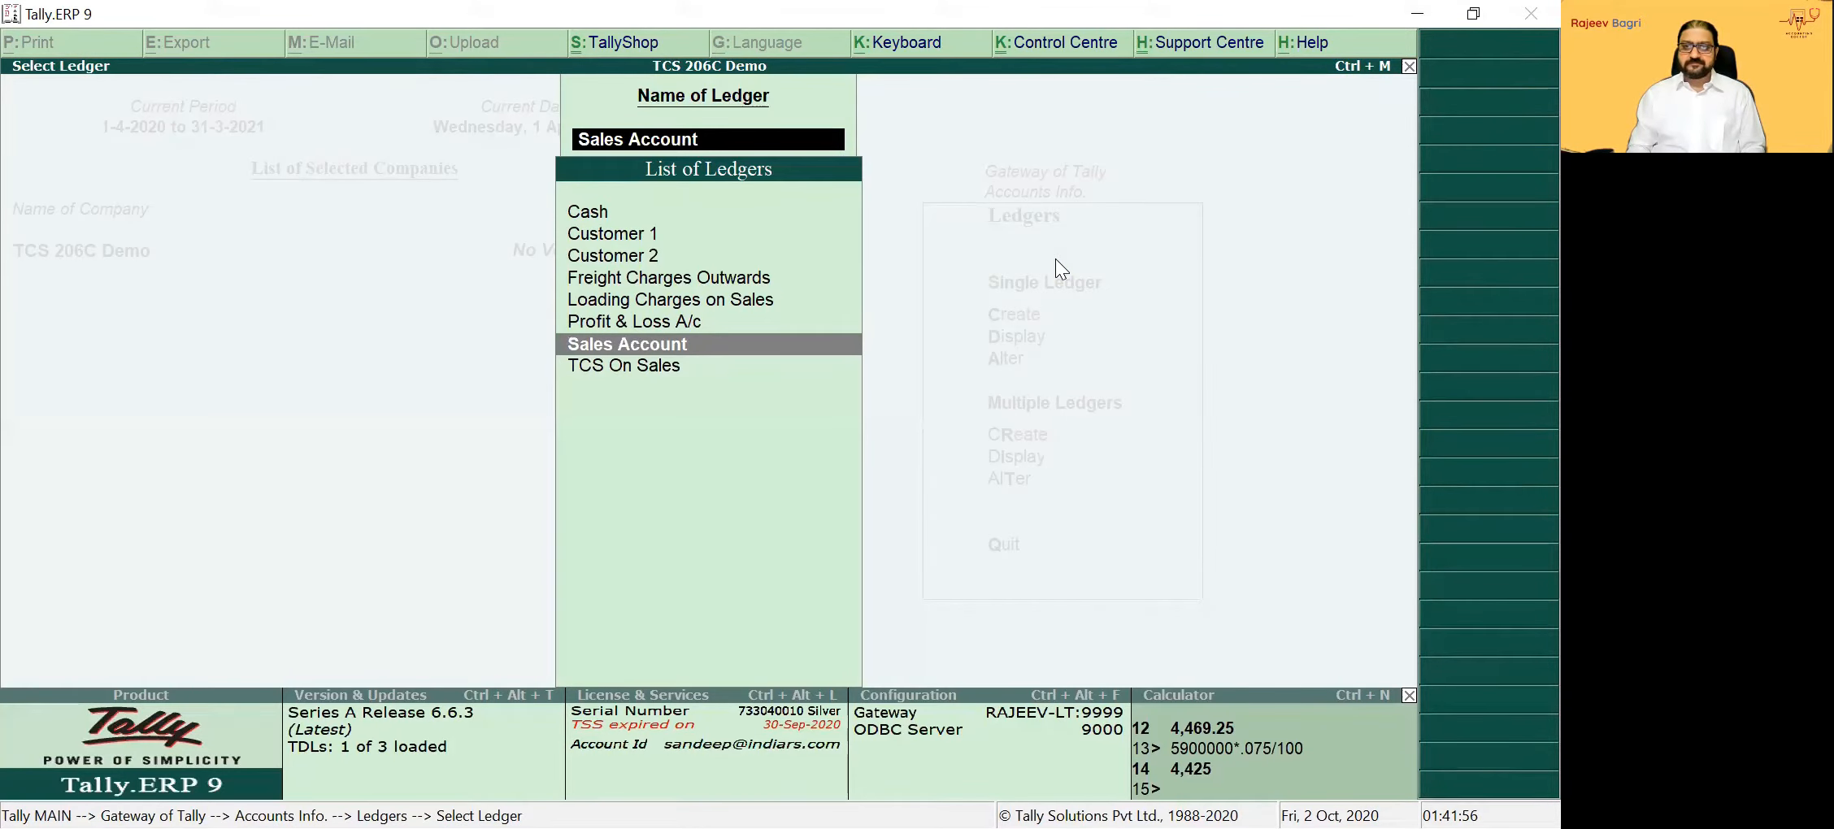
Open the Customer 1 ledger for alteration and set Is TCS Applicable to Yes, keeping its group and bill-by-bill settings
key("Up")
key("Up")
key("Up")
key("Up")
key("Up")
key("Up")
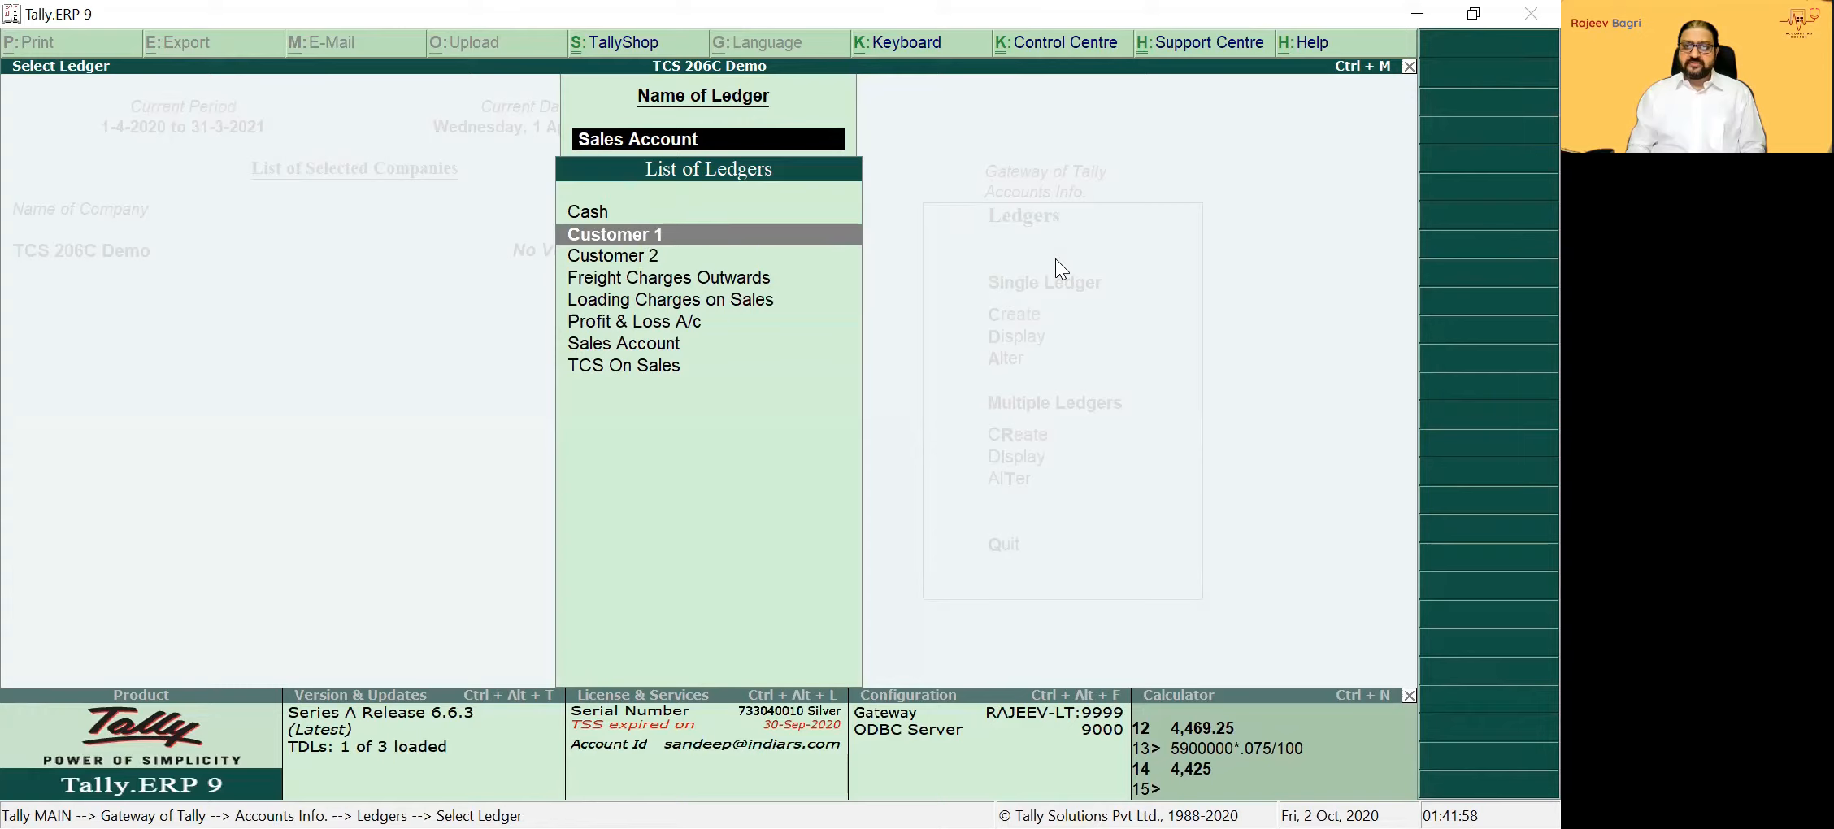
key("Return")
key("Return")
key("Return")
key("Return")
key("Return")
key("Return")
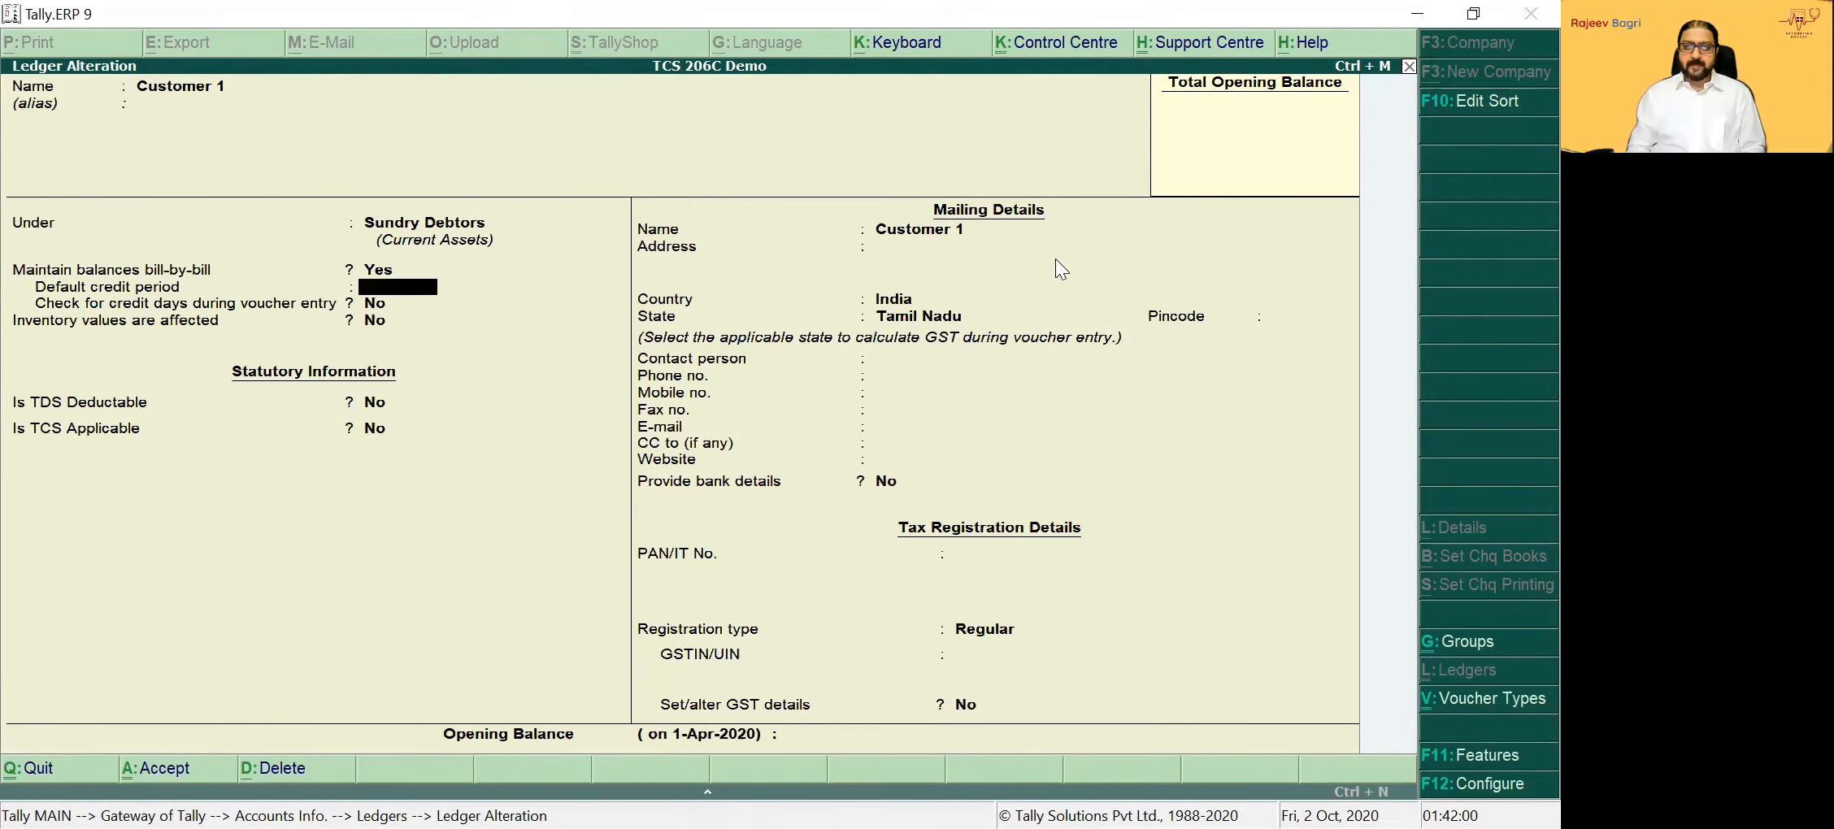
key("Return")
key("Return")
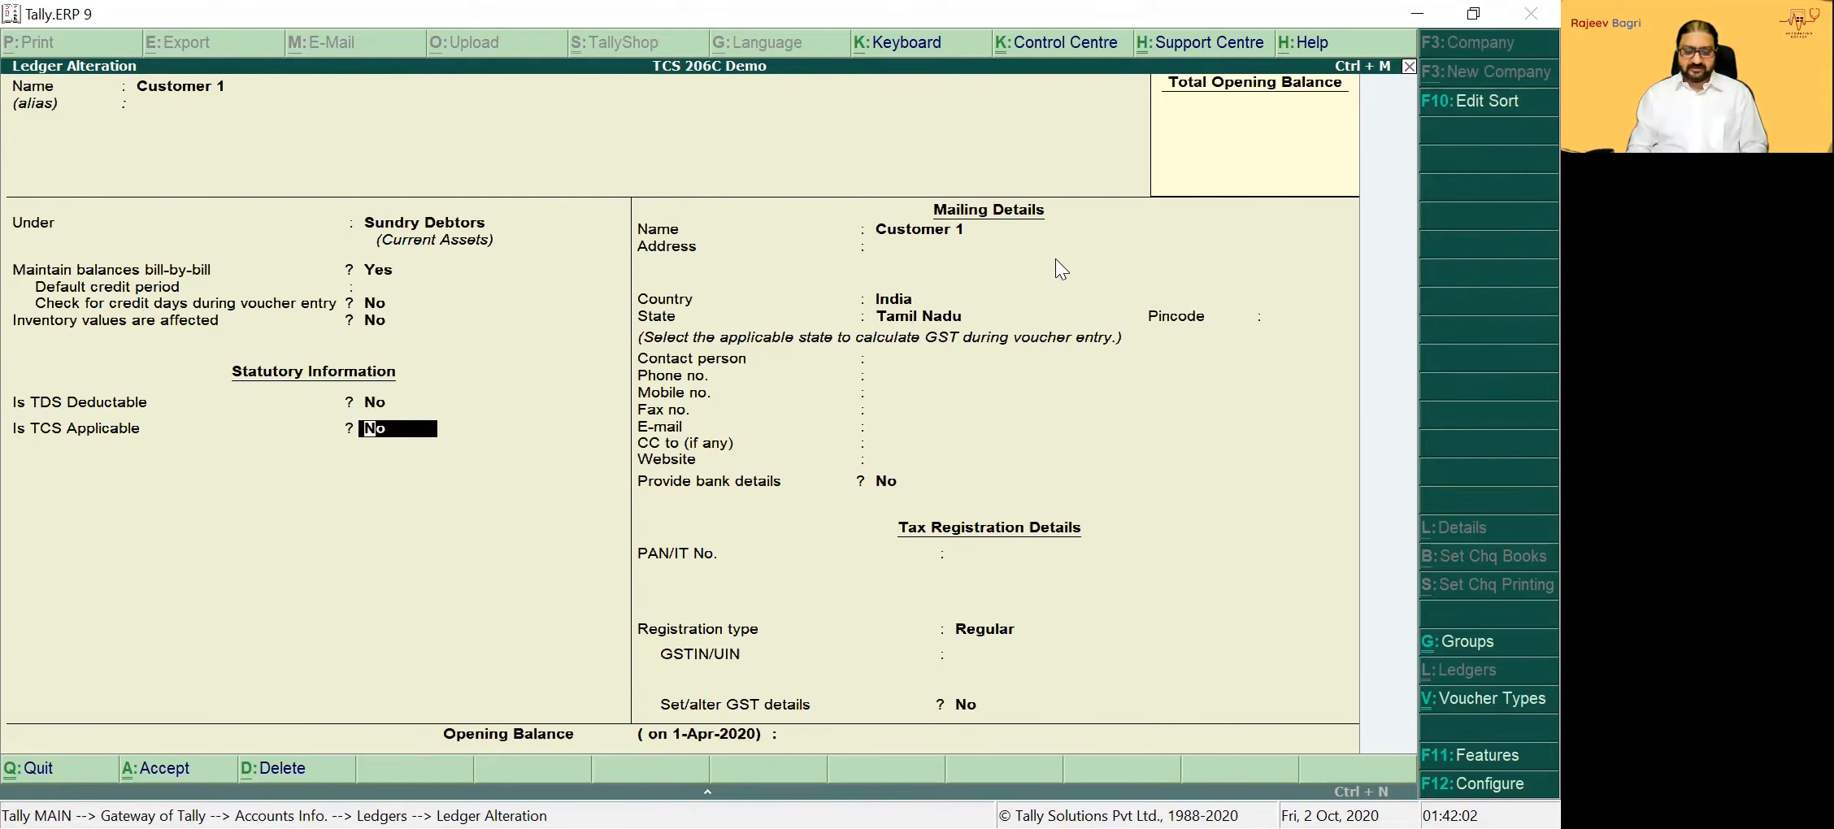
type("y")
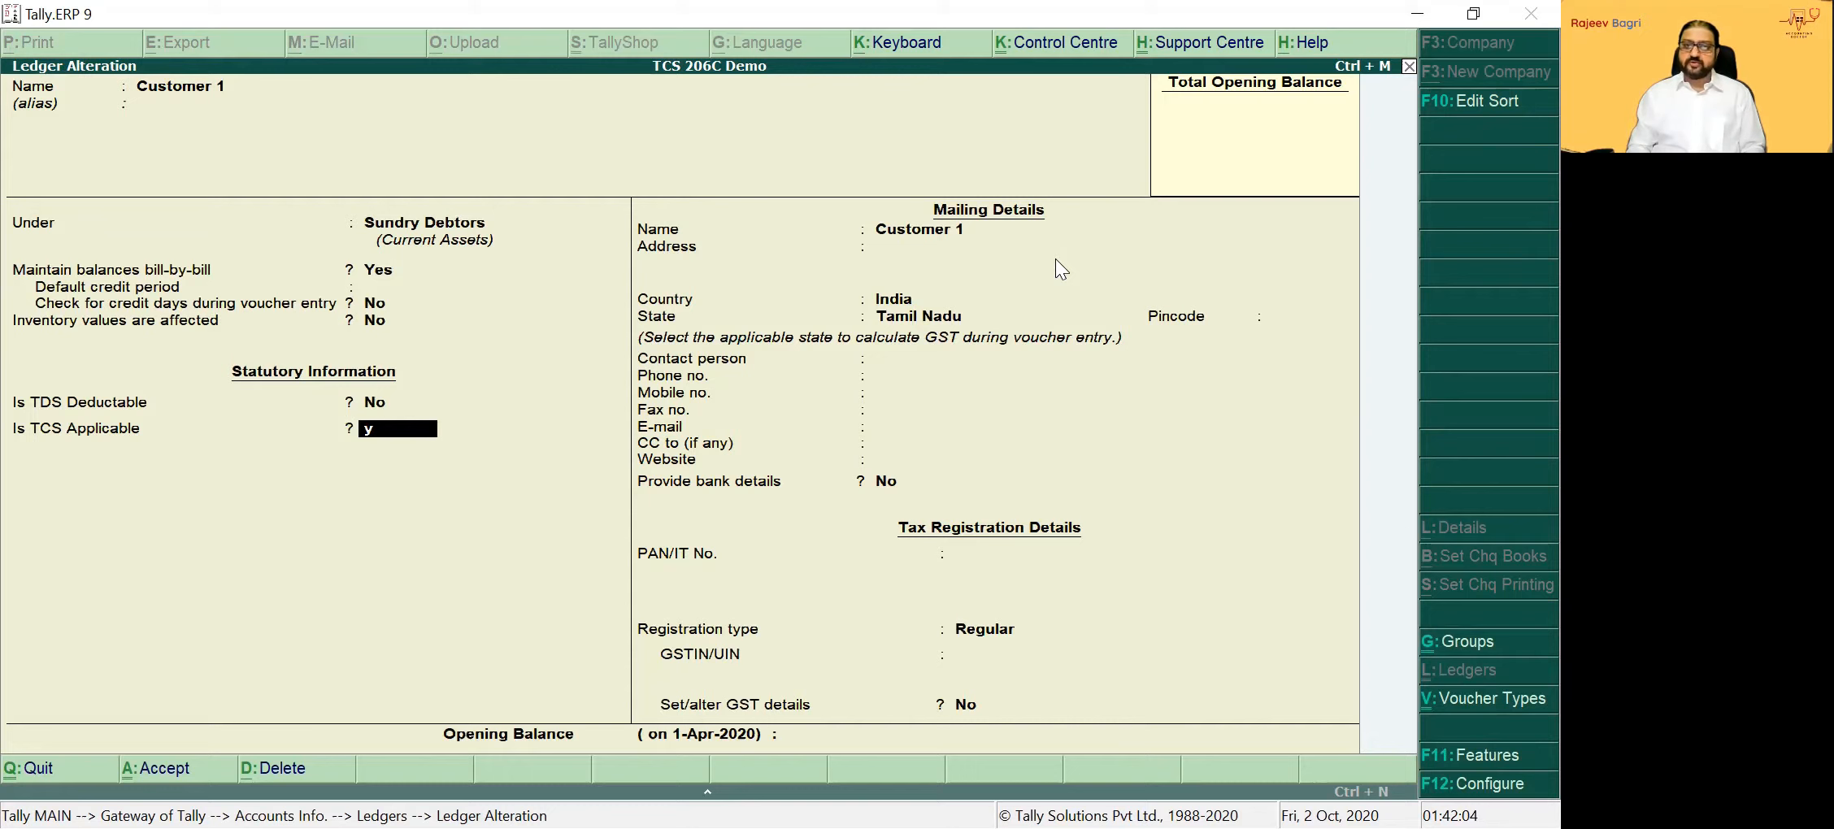
key("Return")
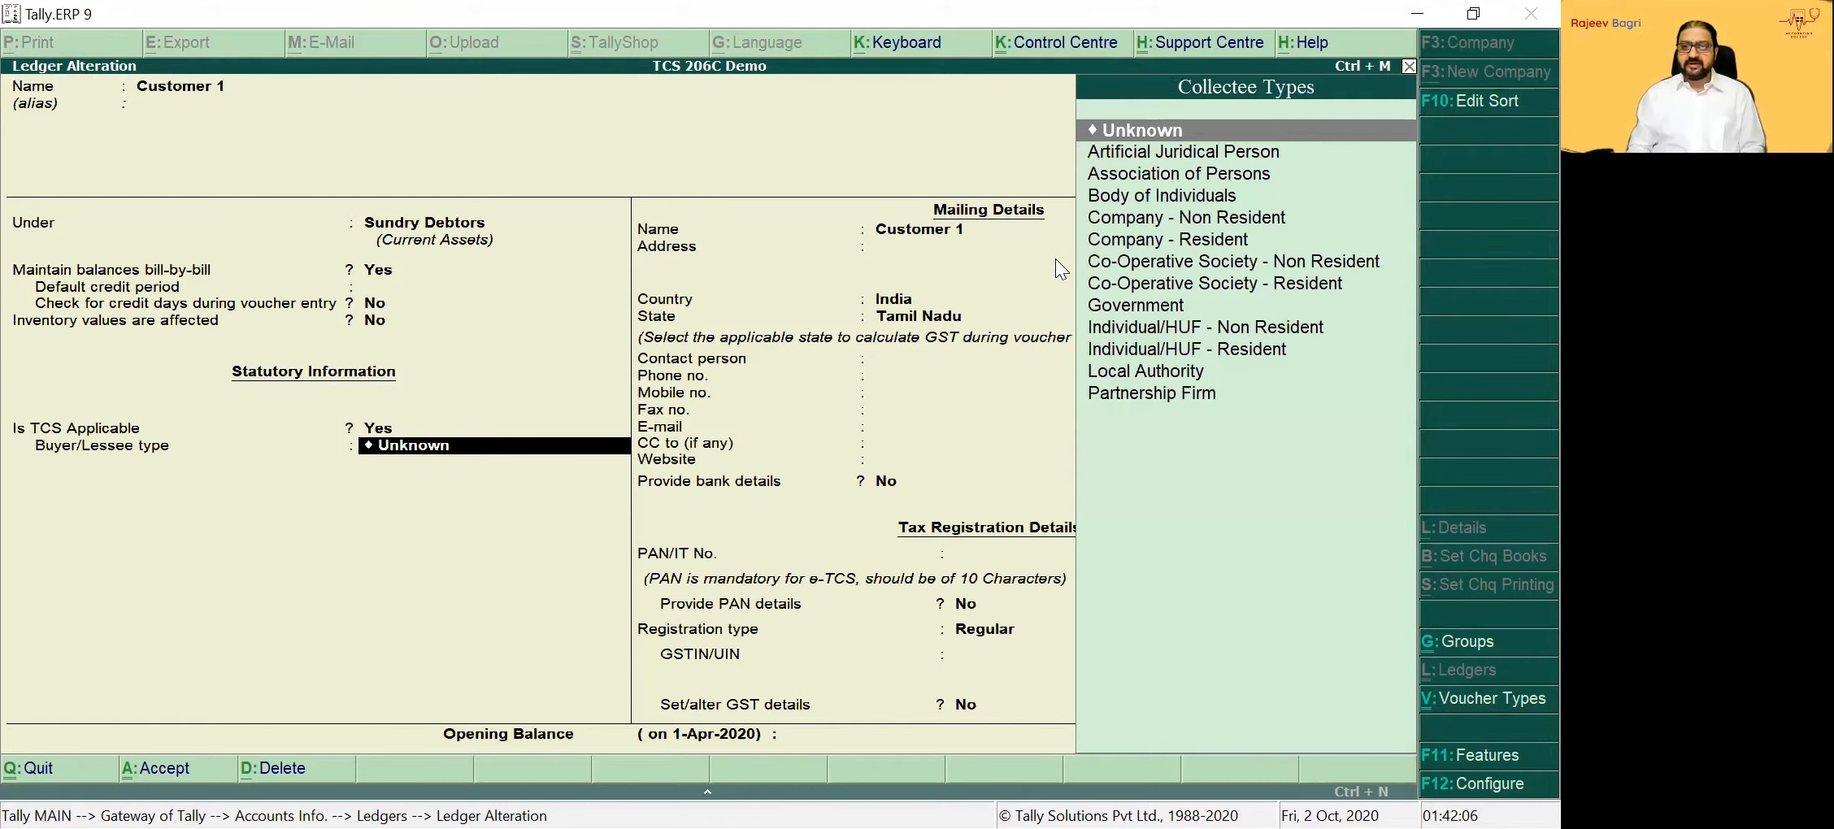
Set the buyer/lessee type of Customer 1 to Individual/HUF - Resident
key("Down")
key("Down")
key("Down")
key("Down")
key("Down")
key("Down")
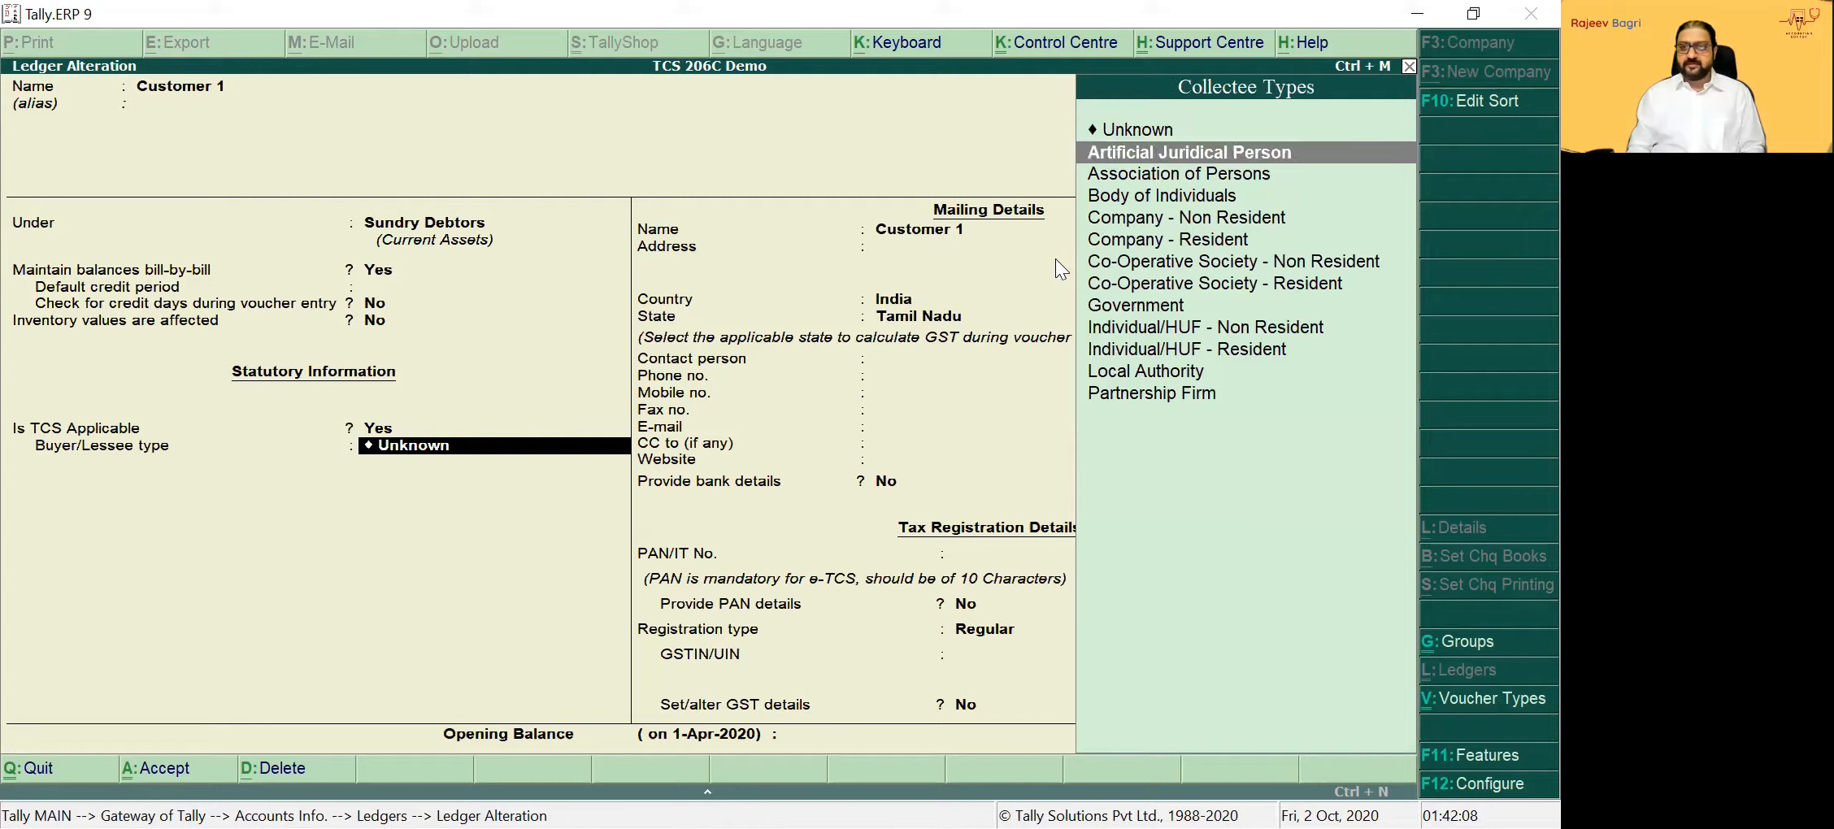
key("Down")
key("Down")
key("Down")
key("Down")
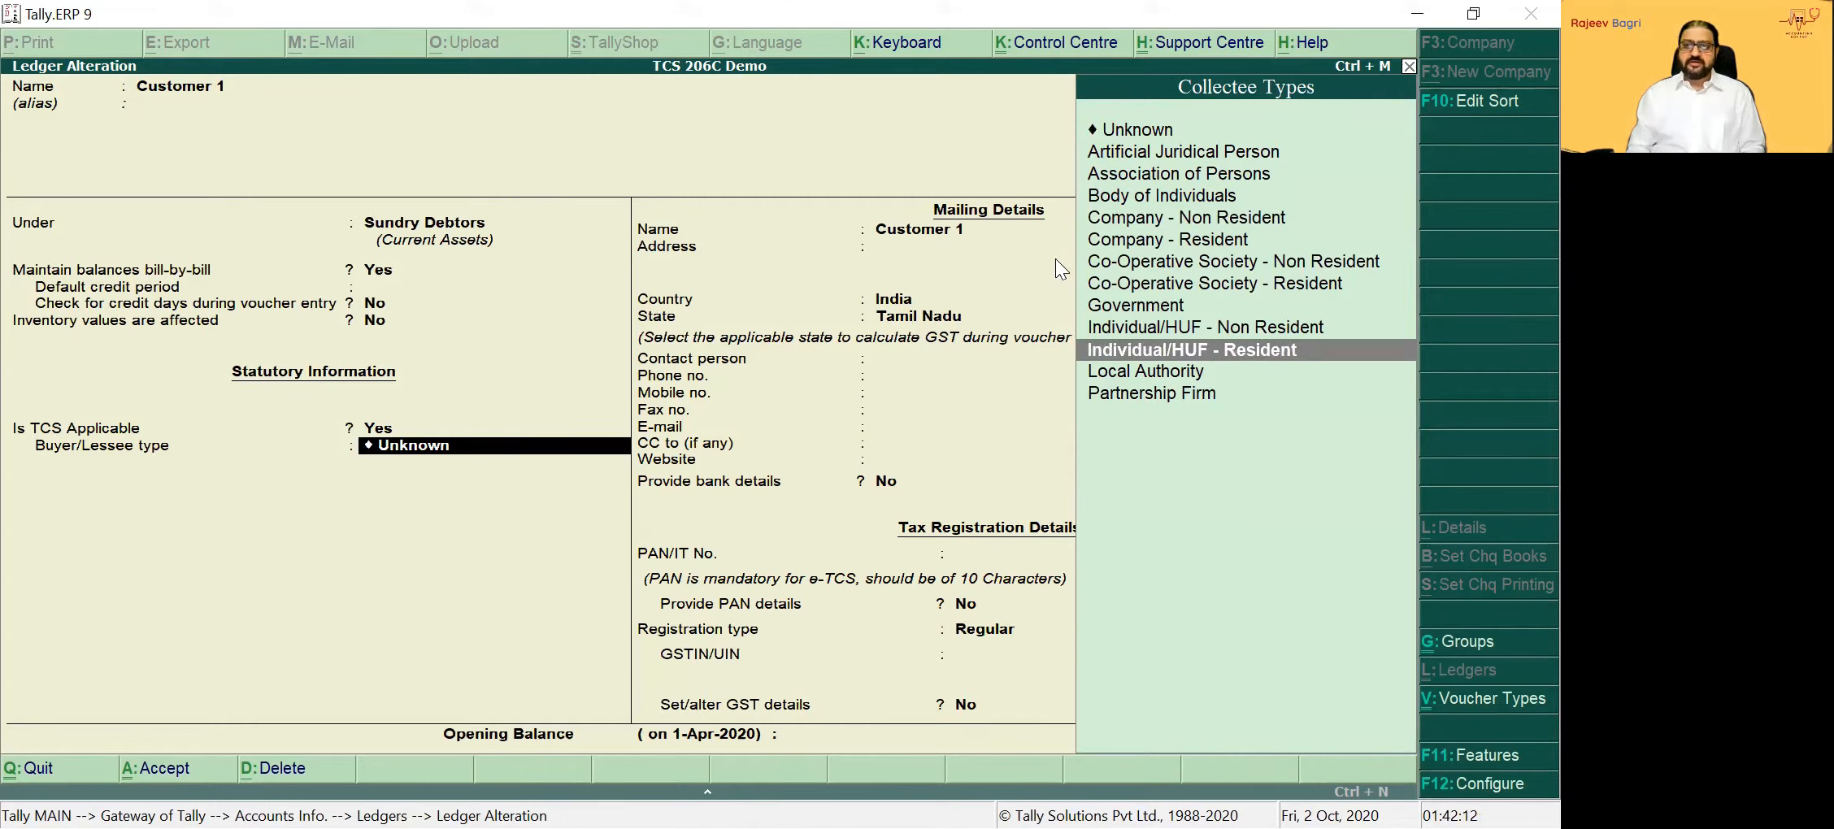
key("Return")
Enter the PAN/IT number for Customer 1, keep its mailing and registration details, and save the ledger
key("Return")
key("Return")
key("Return")
key("Return")
key("Return")
key("Return")
key("Return")
key("Return")
key("Return")
key("Return")
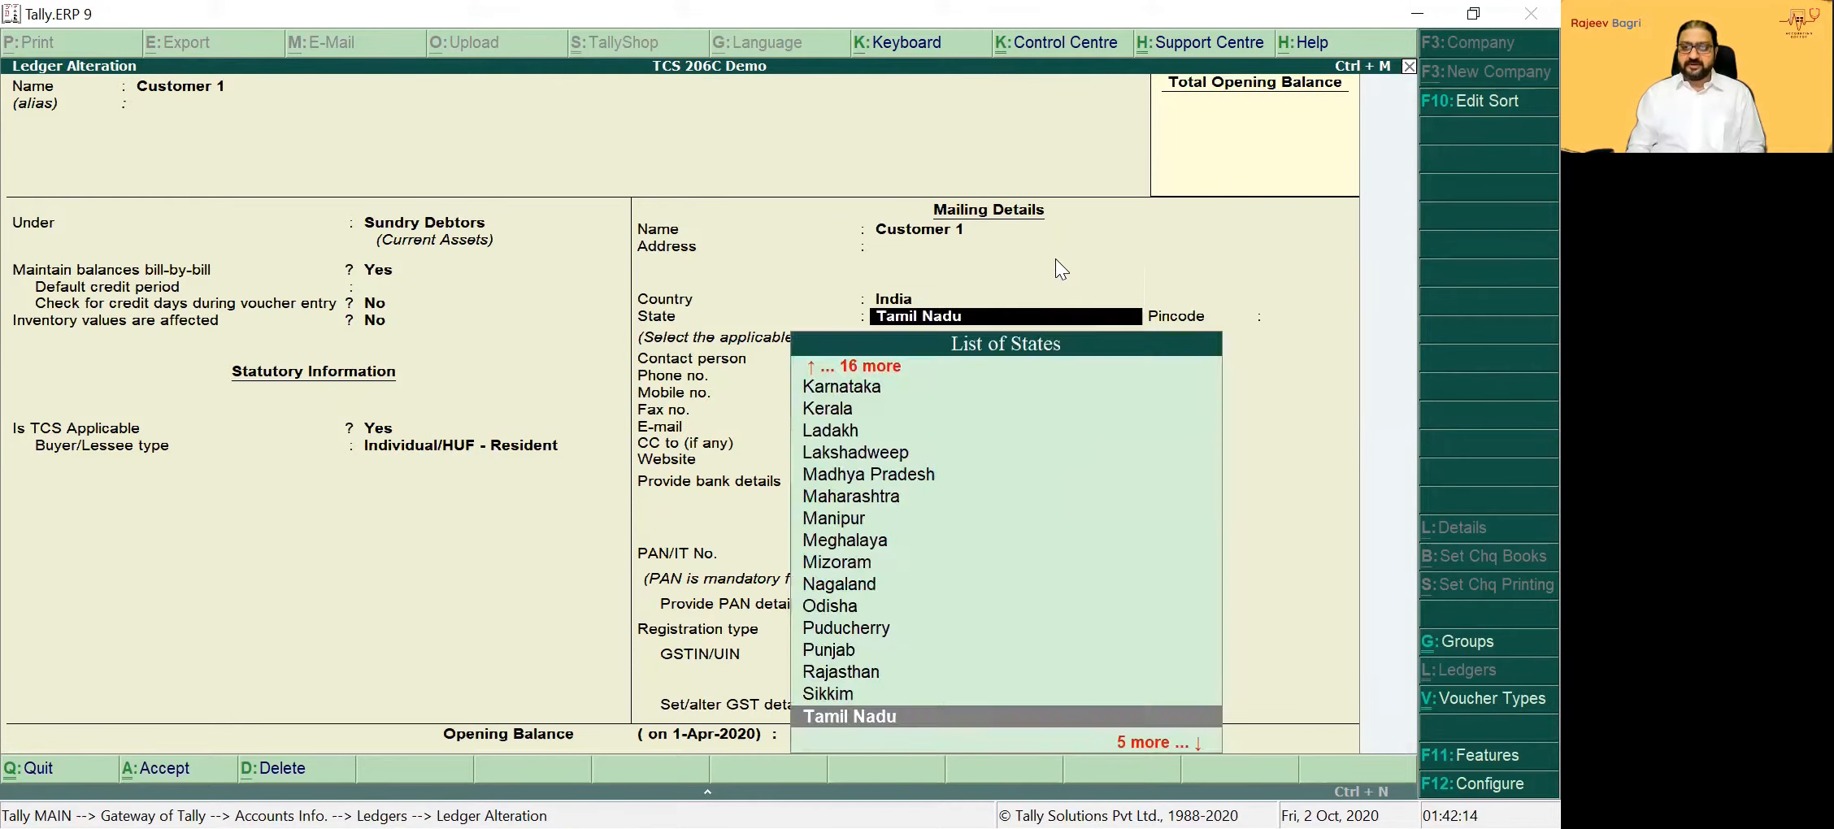
key("Return")
key("Return")
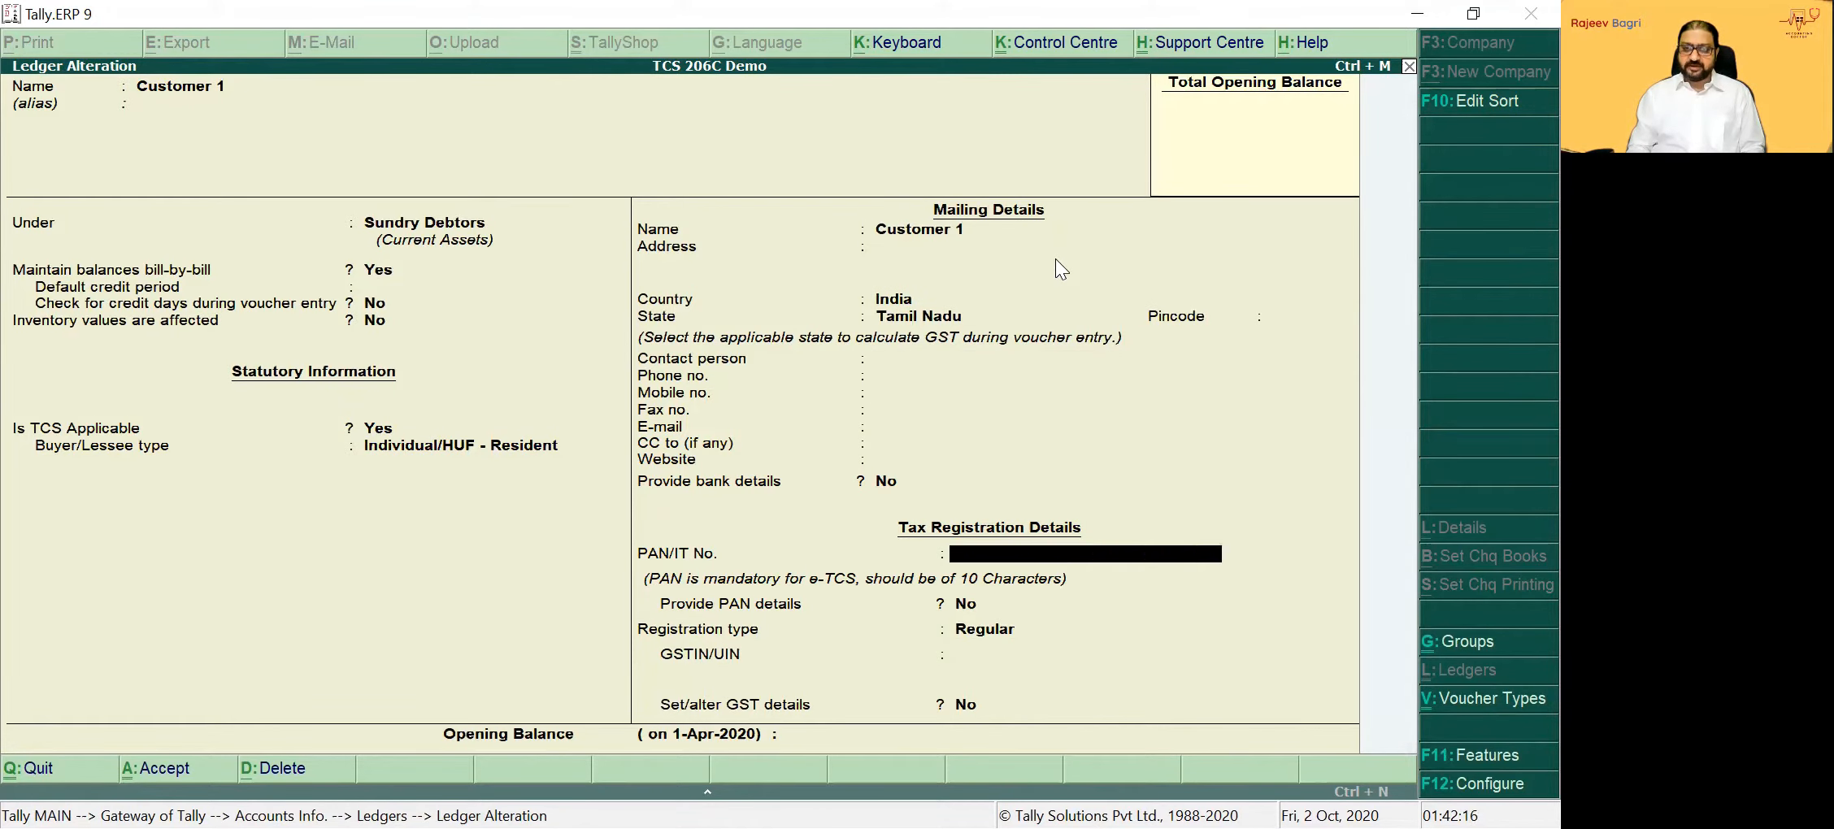
type("AAA")
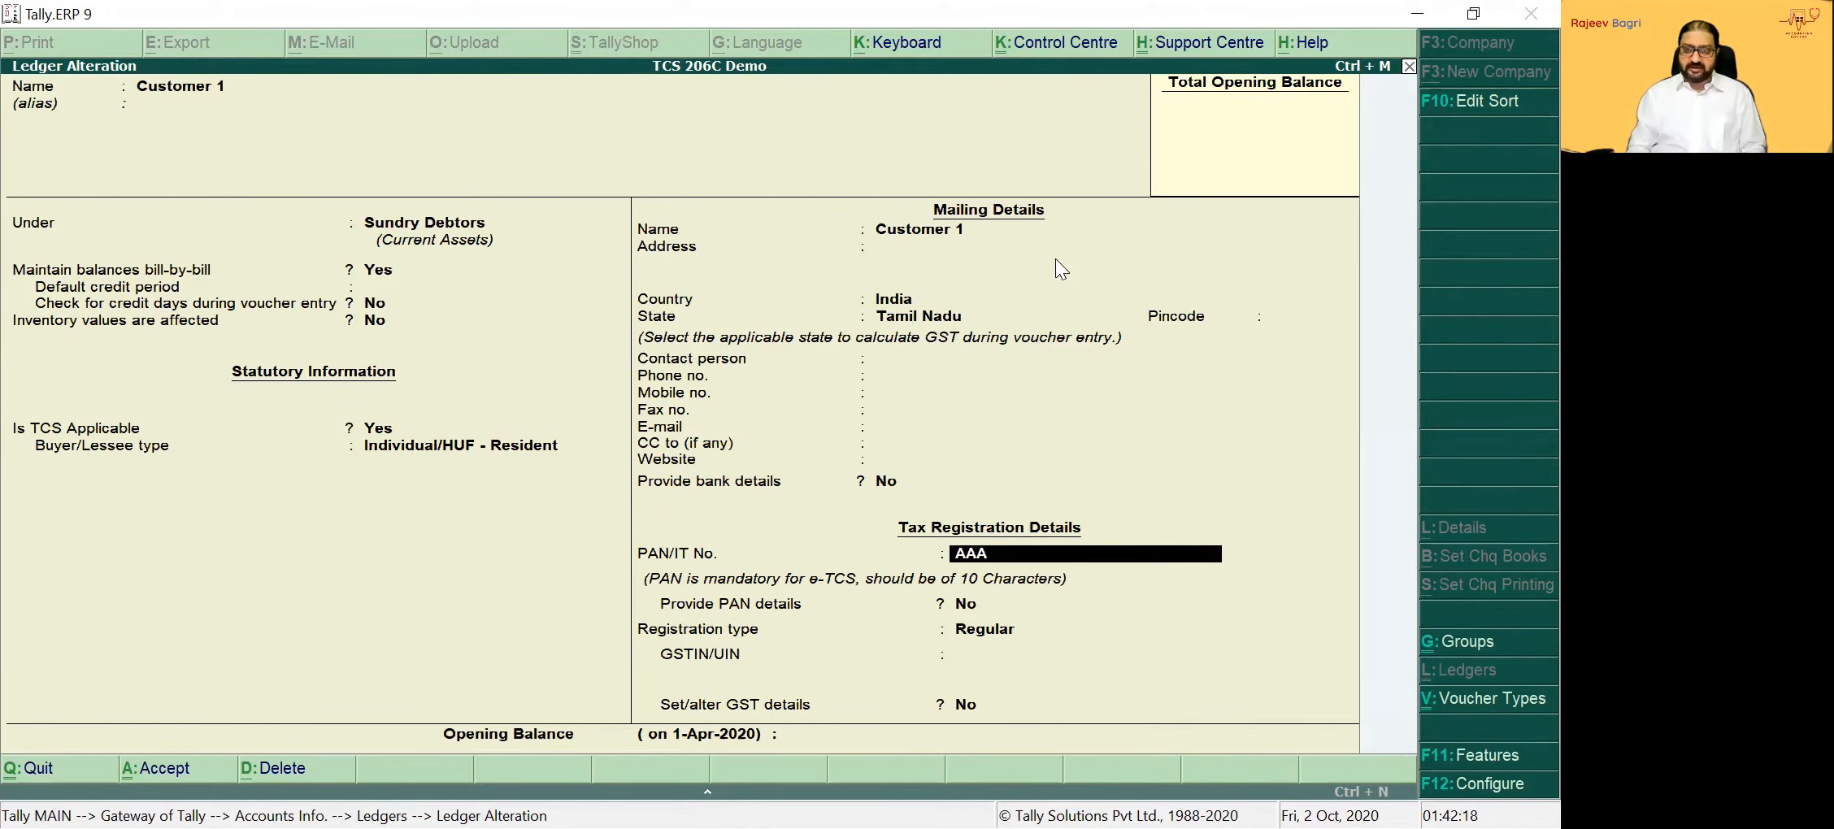
type("P")
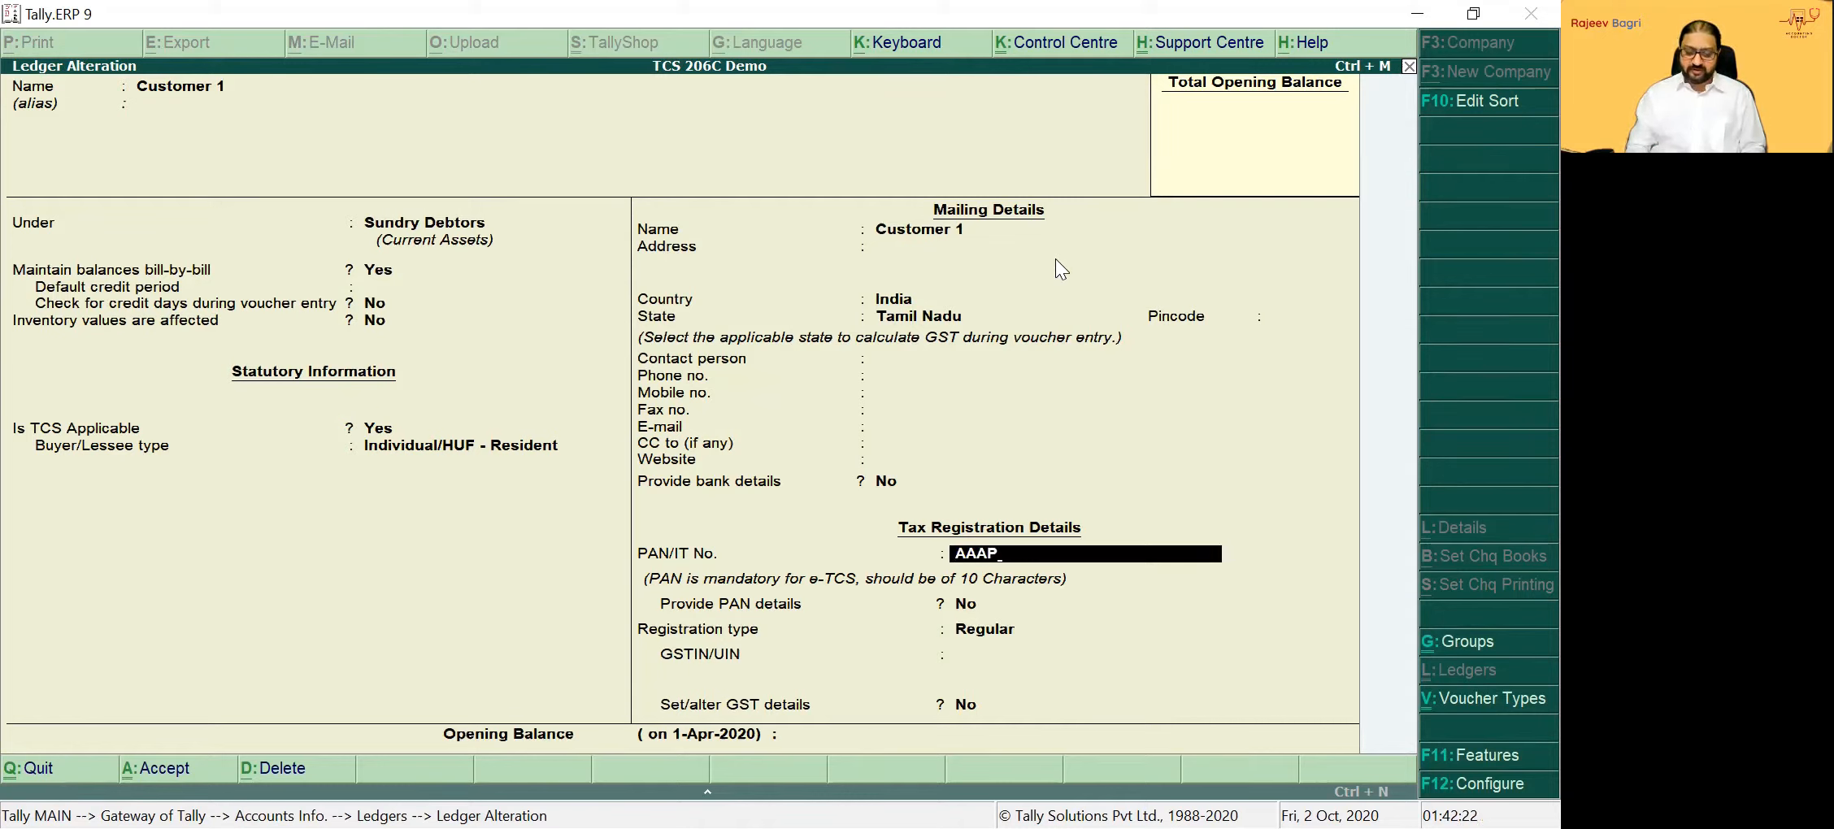
type("A1234A")
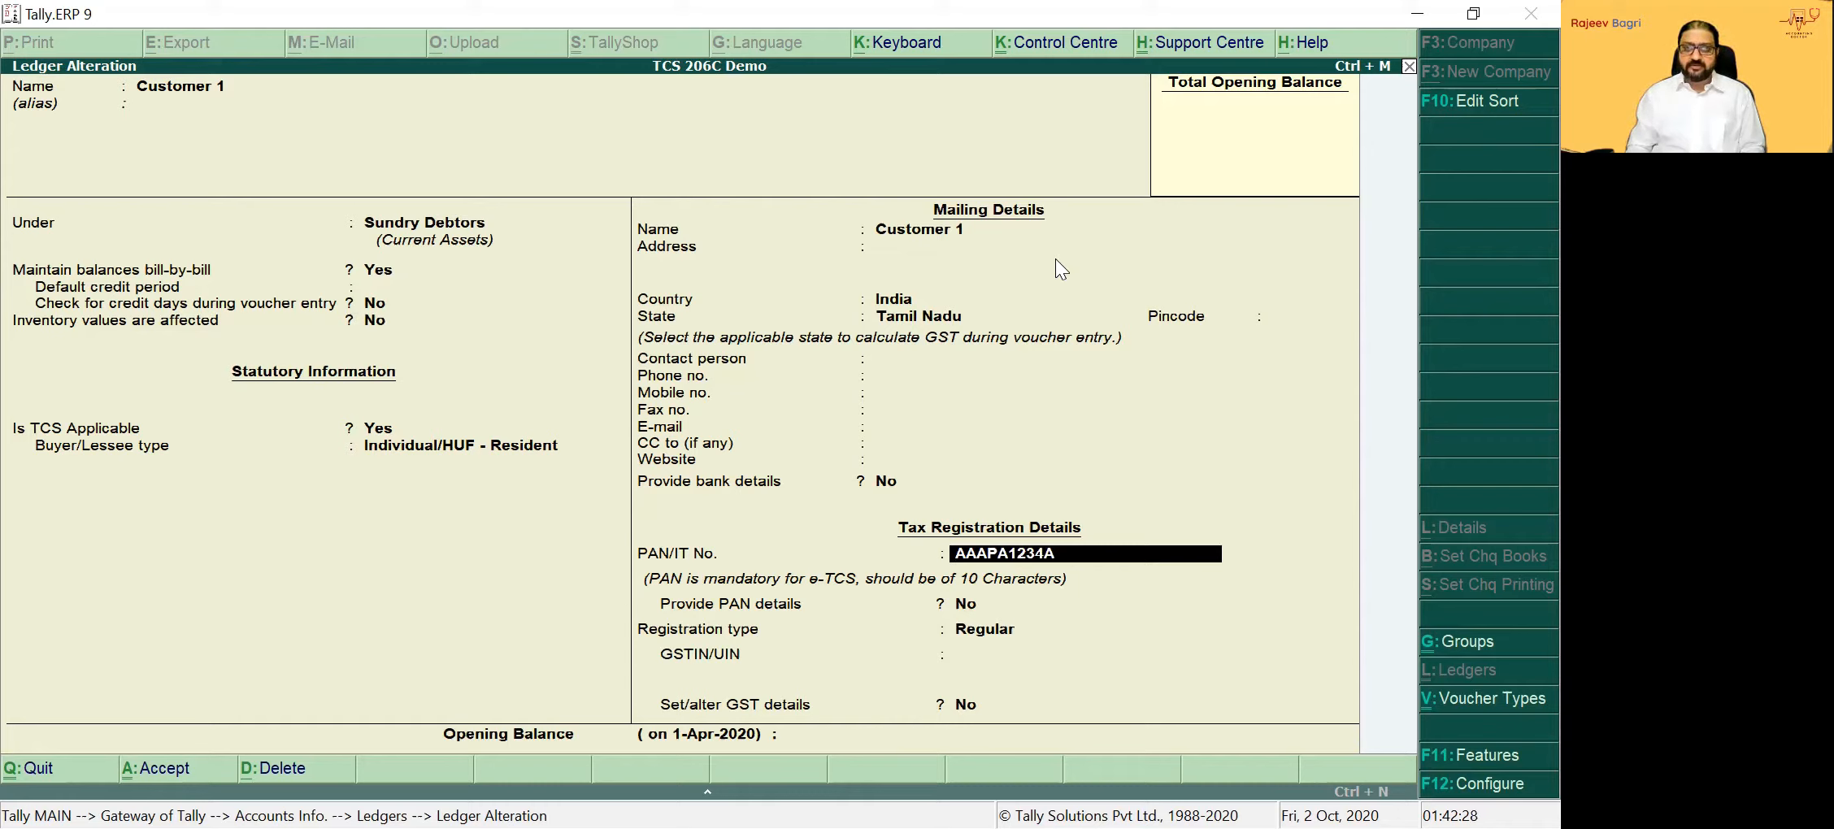
key("Return")
key("Return")
key("Return")
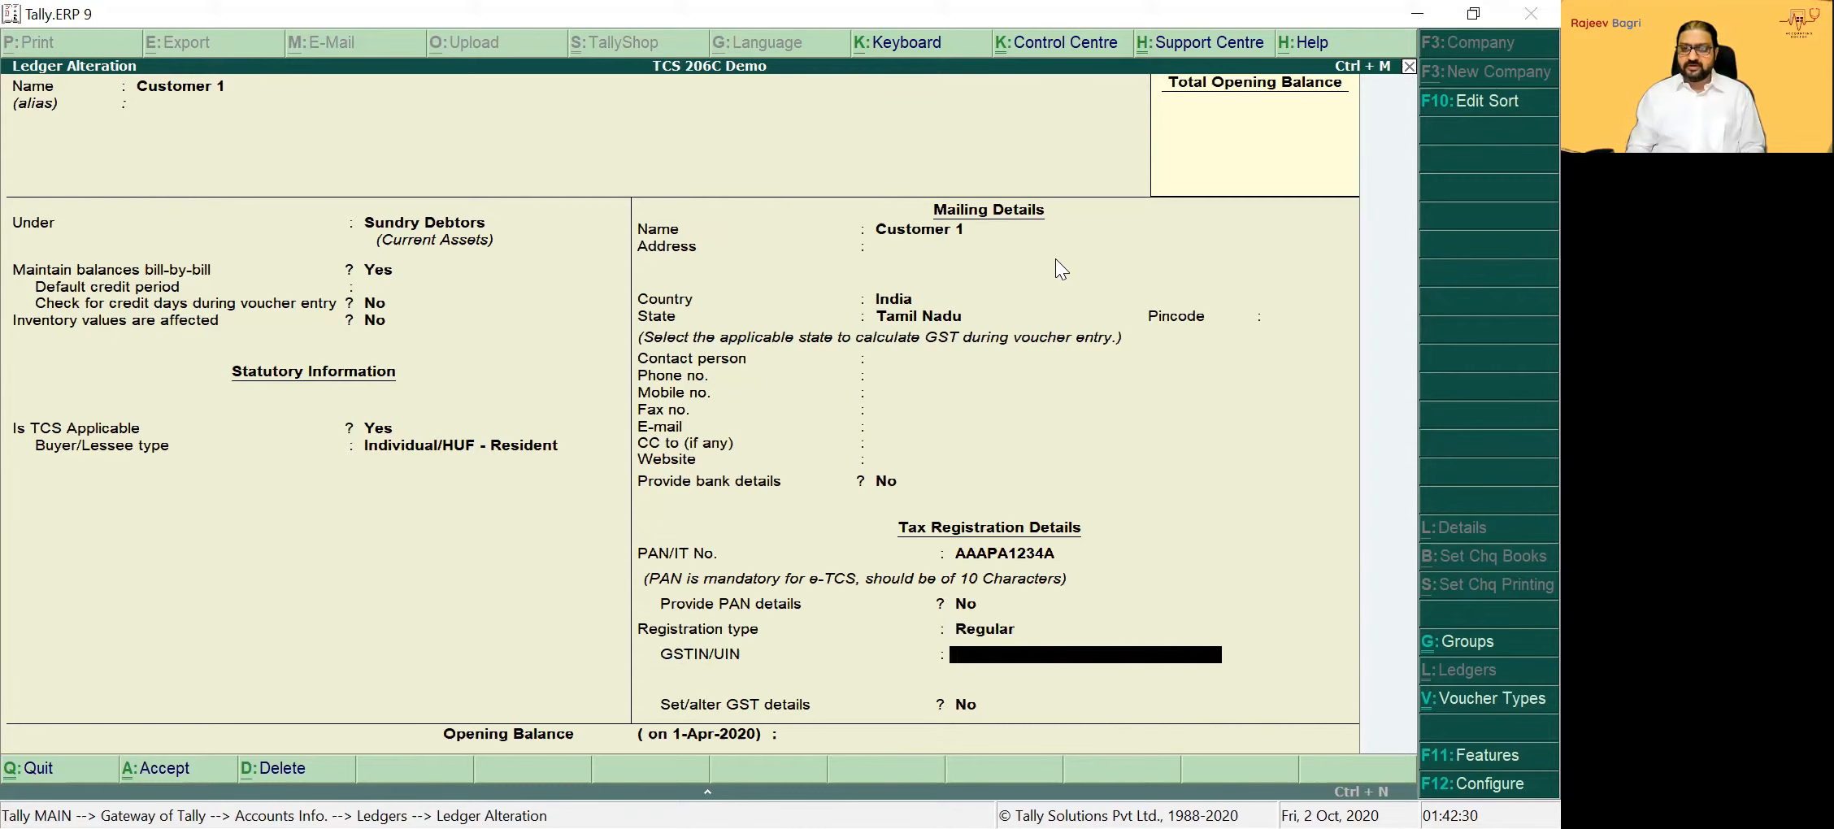
key("Return")
key("Return")
key("Return")
key("Return")
key("Return")
Open the Customer 2 ledger for alteration and set Is TCS Applicable to Yes
key("Down")
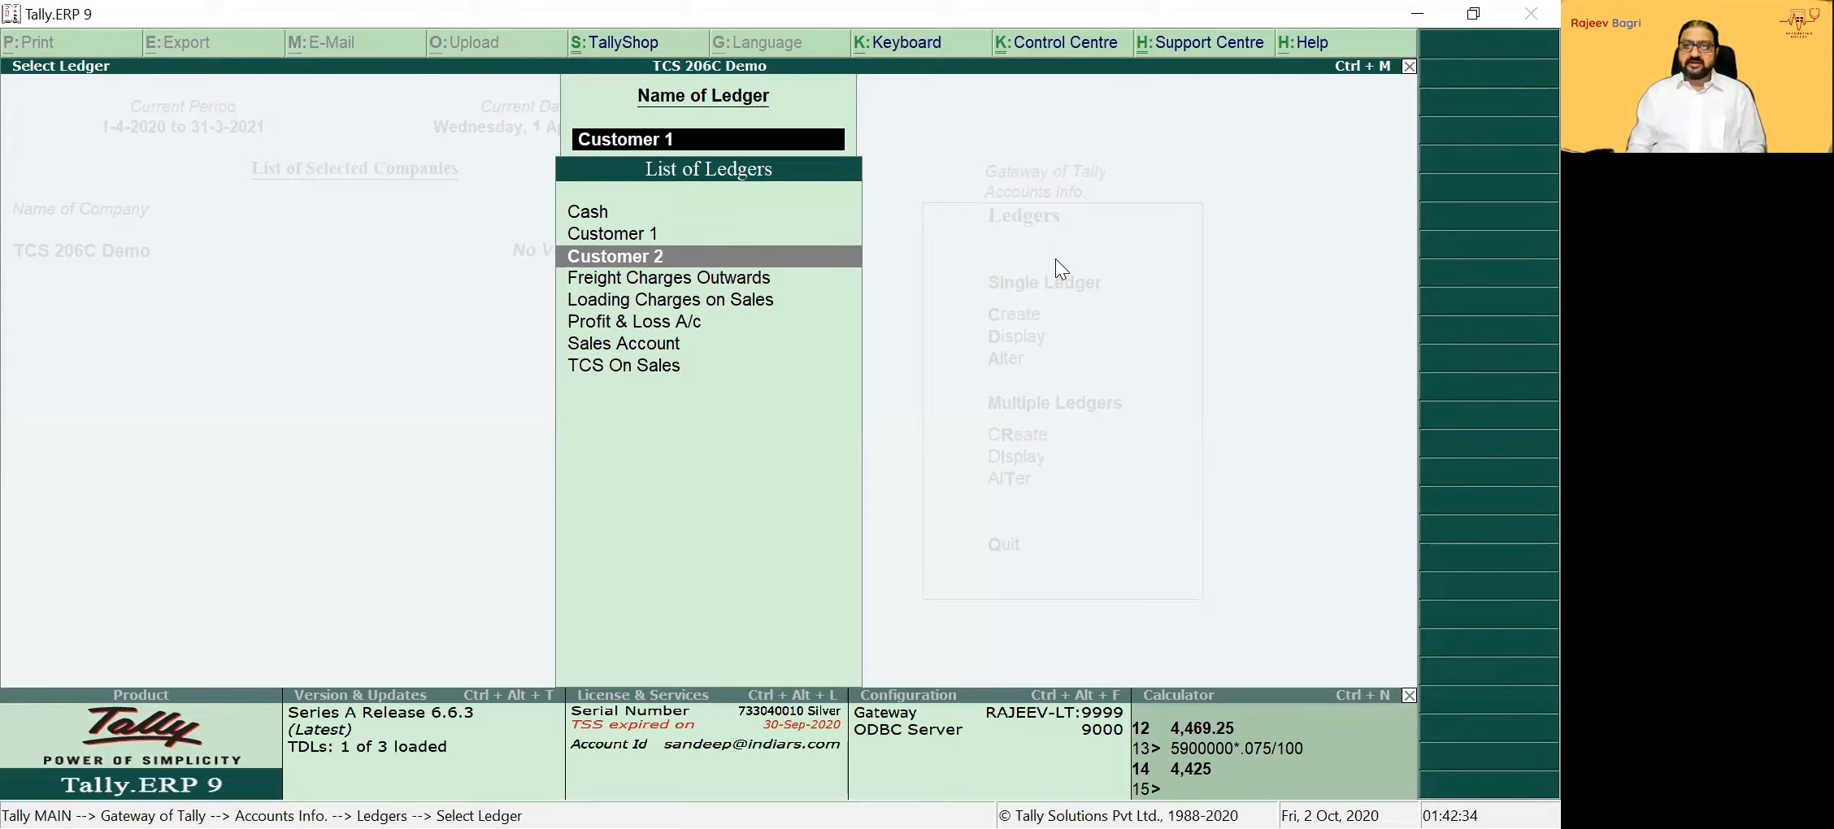
key("Return")
key("Return")
key("Return")
key("Return")
key("Return")
key("Return")
key("Return")
key("Return")
key("Return")
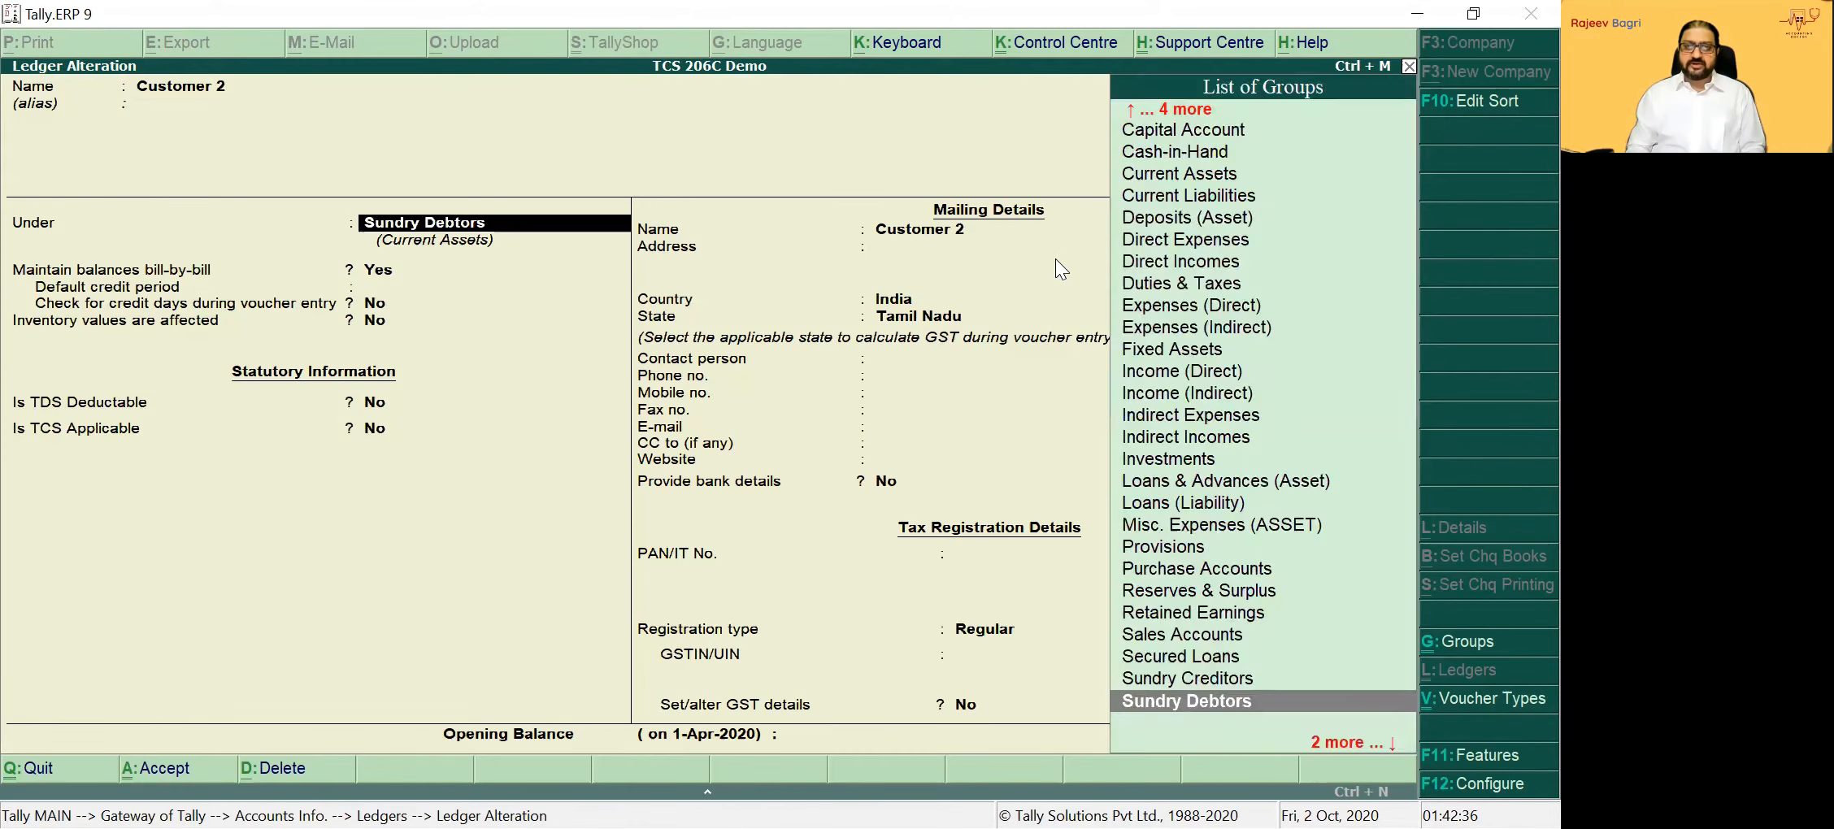
key("BackSpace")
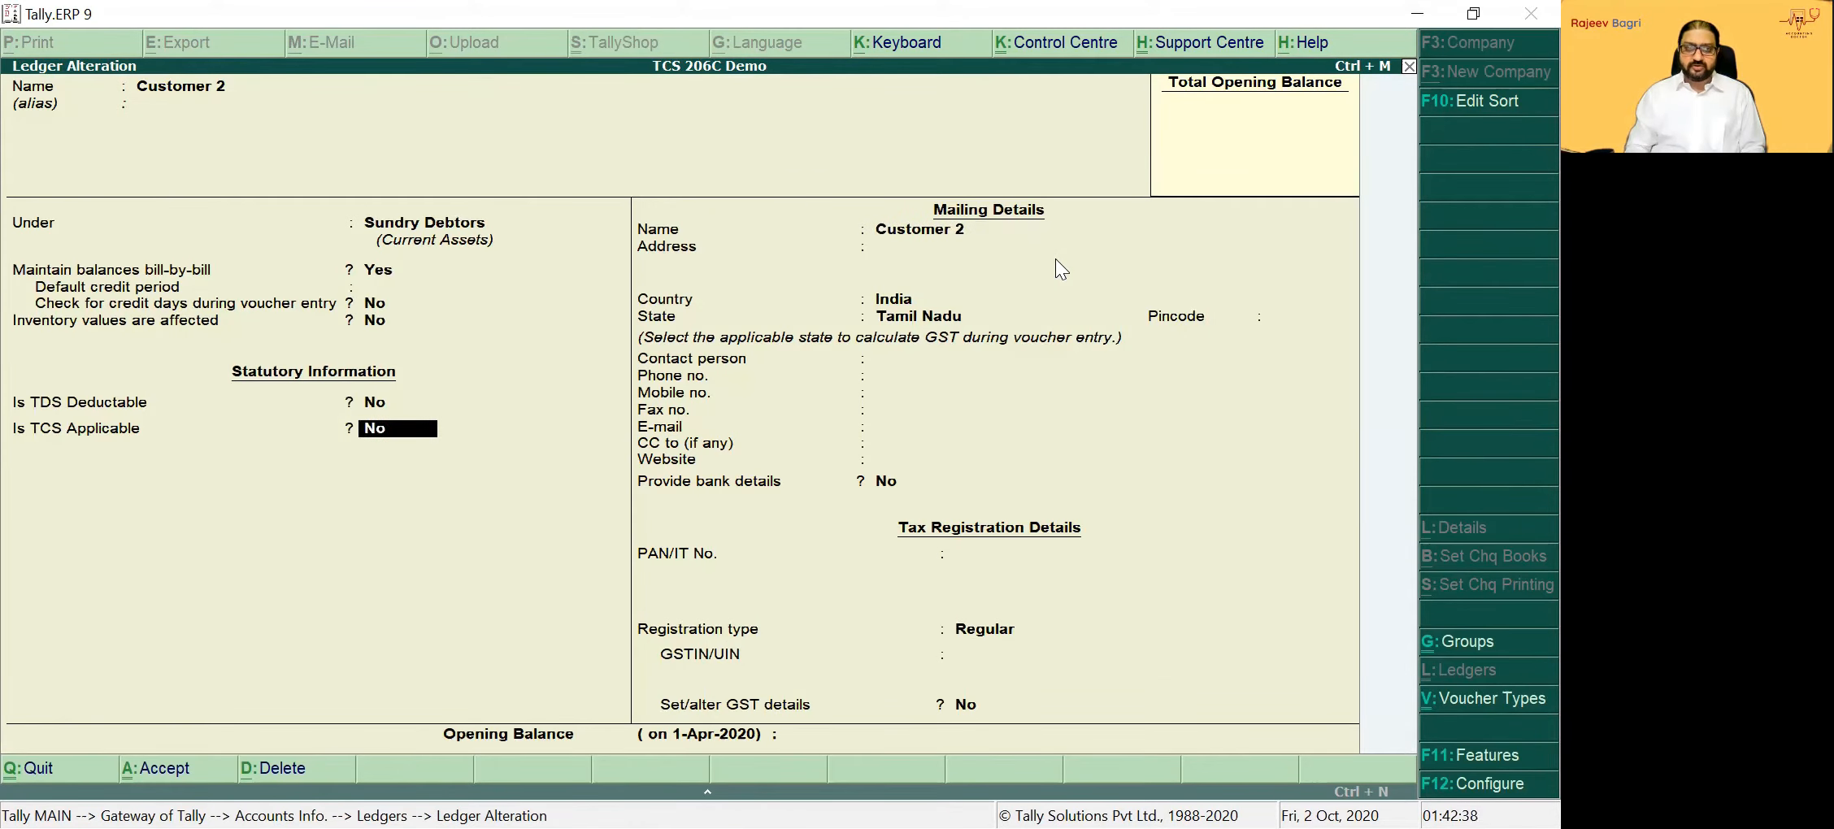
type("y")
key("Return")
Set the buyer/lessee type of Customer 2 to Partnership Firm
key("Return")
key("Return")
key("Return")
key("BackSpace")
key("BackSpace")
key("BackSpace")
key("Down")
key("Down")
key("Down")
key("Down")
key("Down")
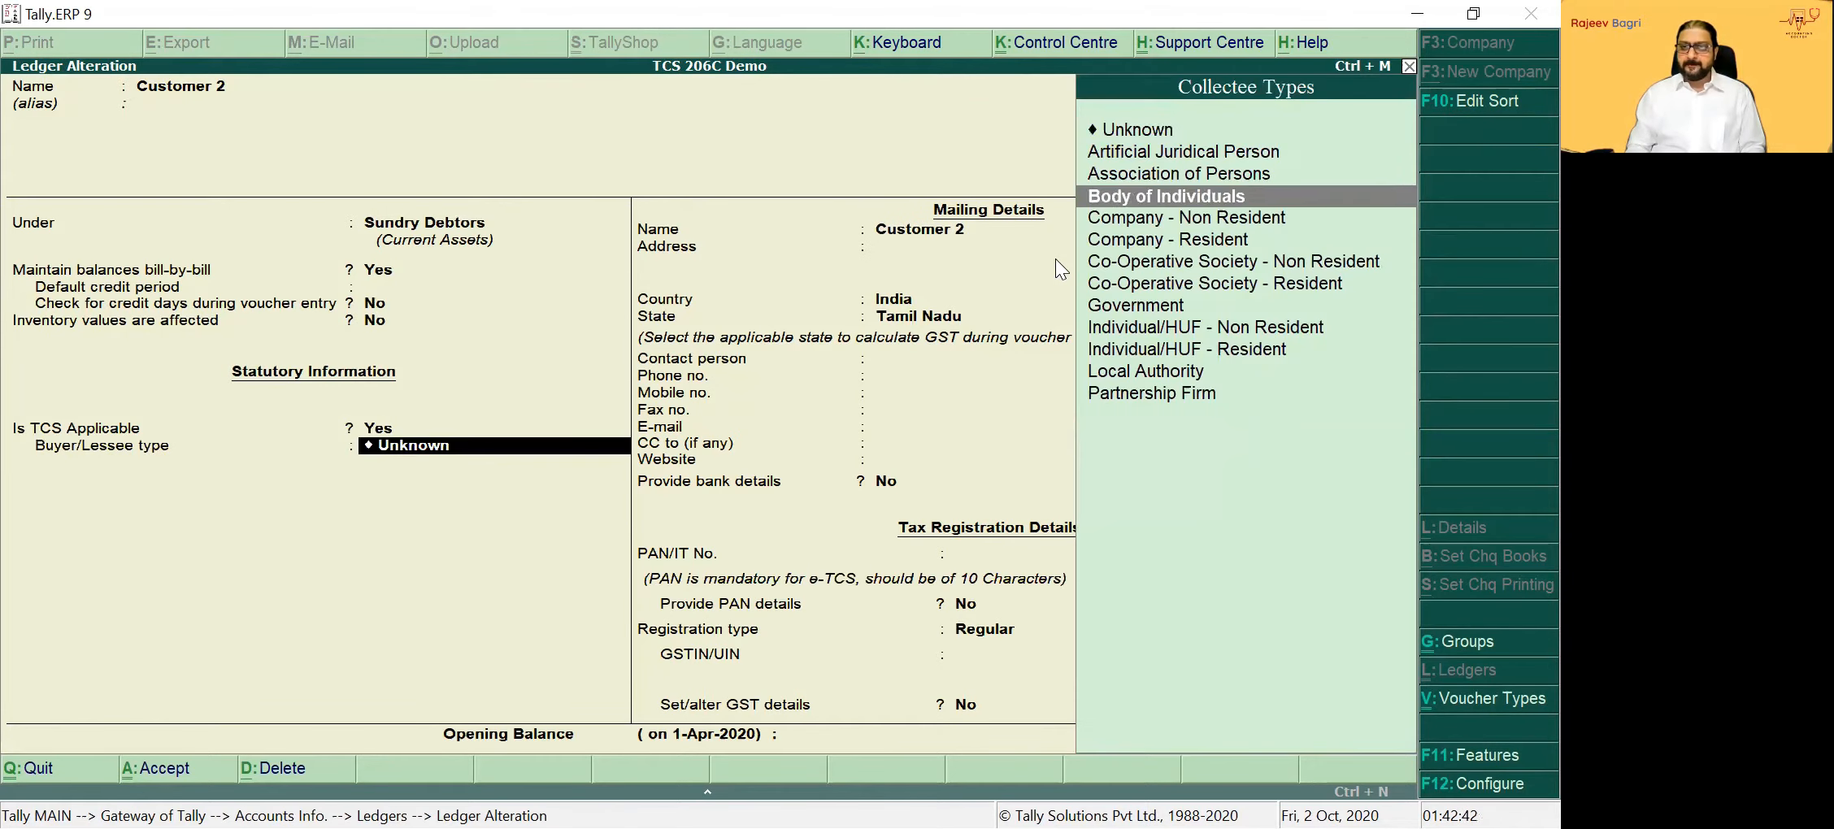
key("Down")
key("Down")
key("Down")
key("Down")
key("Down")
key("Down")
key("Down")
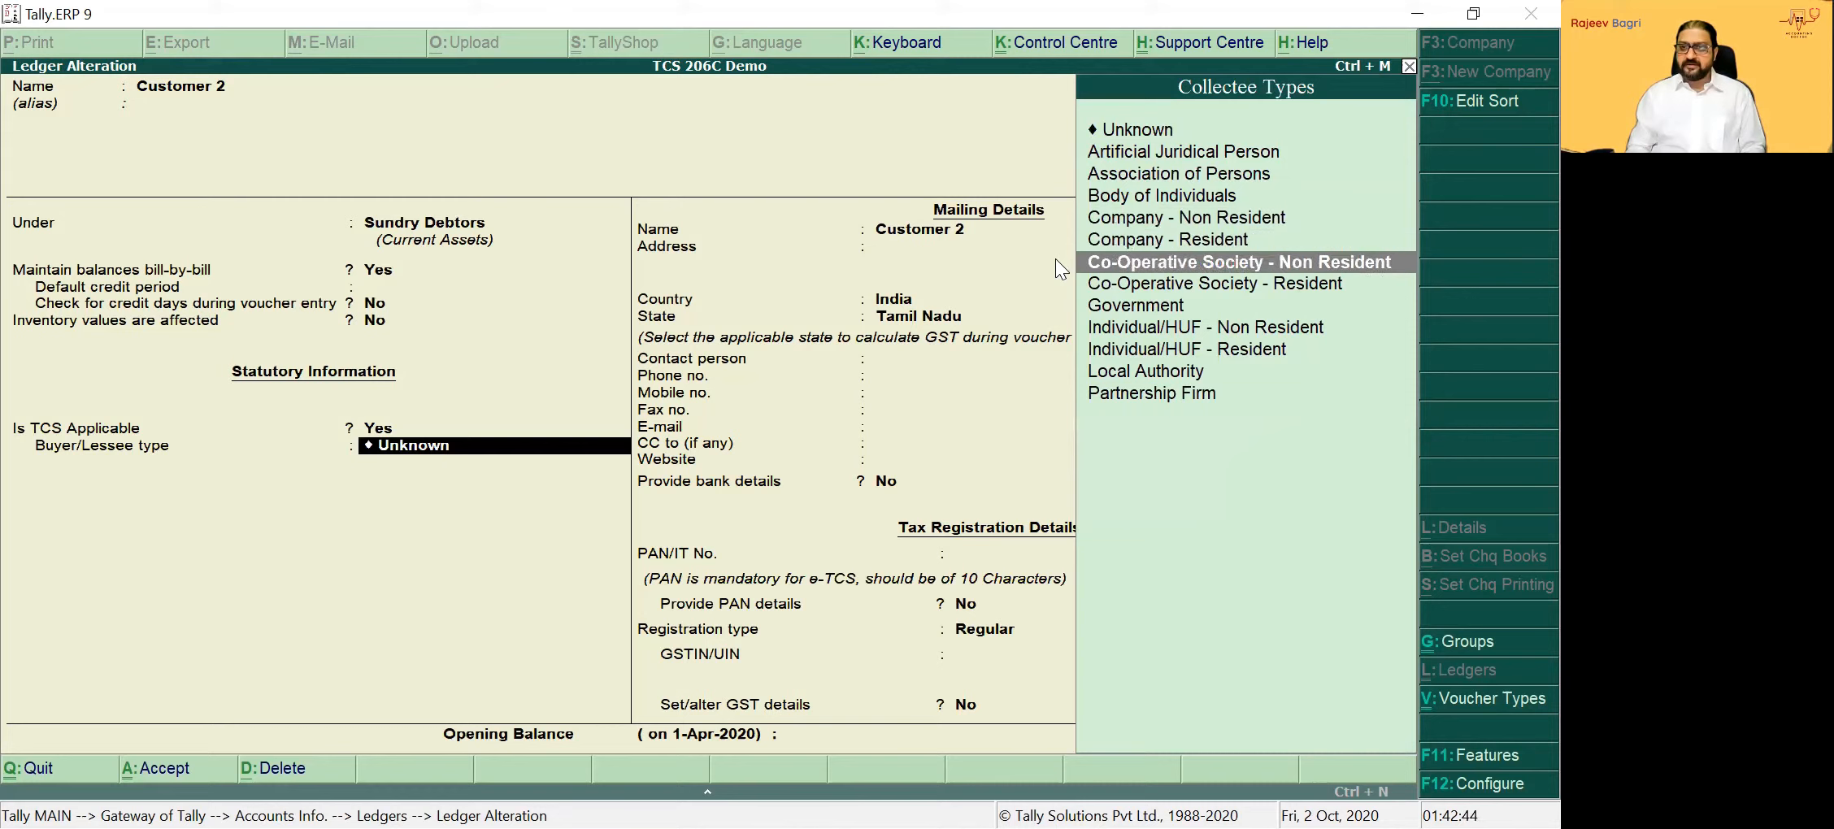
key("Return")
Enter the PAN/IT number for Customer 2, keep its mailing and registration details, and save the ledger
key("Return")
key("Return")
key("Return")
key("Return")
key("Return")
key("Return")
key("Return")
key("Return")
key("Return")
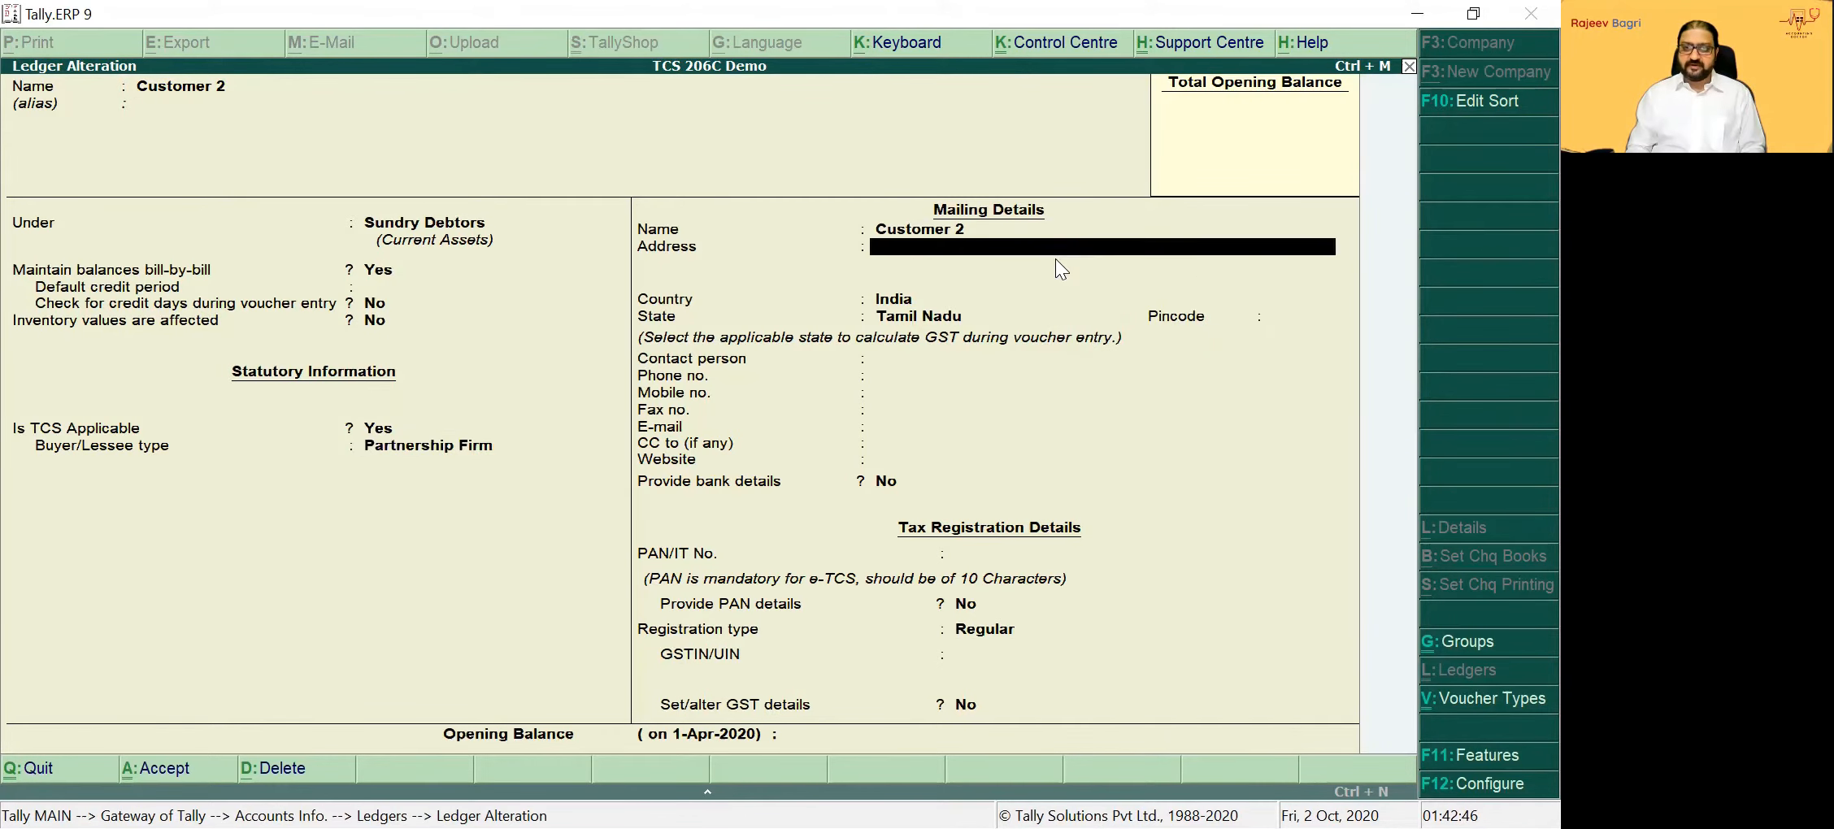
key("Return")
key("Return")
key("Return")
key("Return")
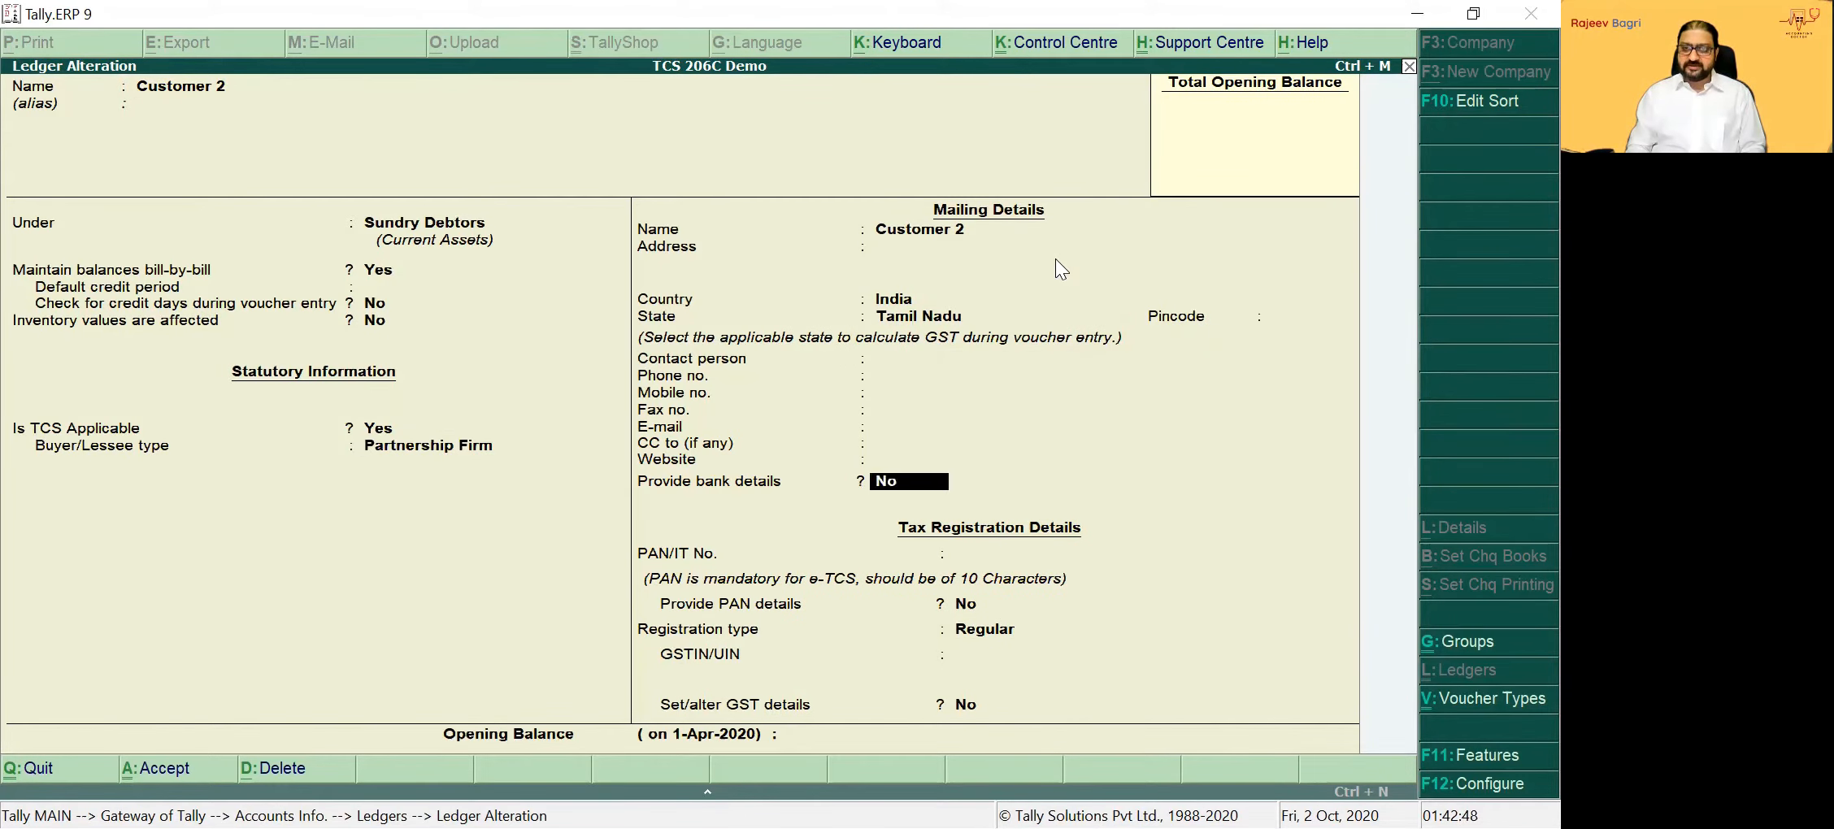
type("AA")
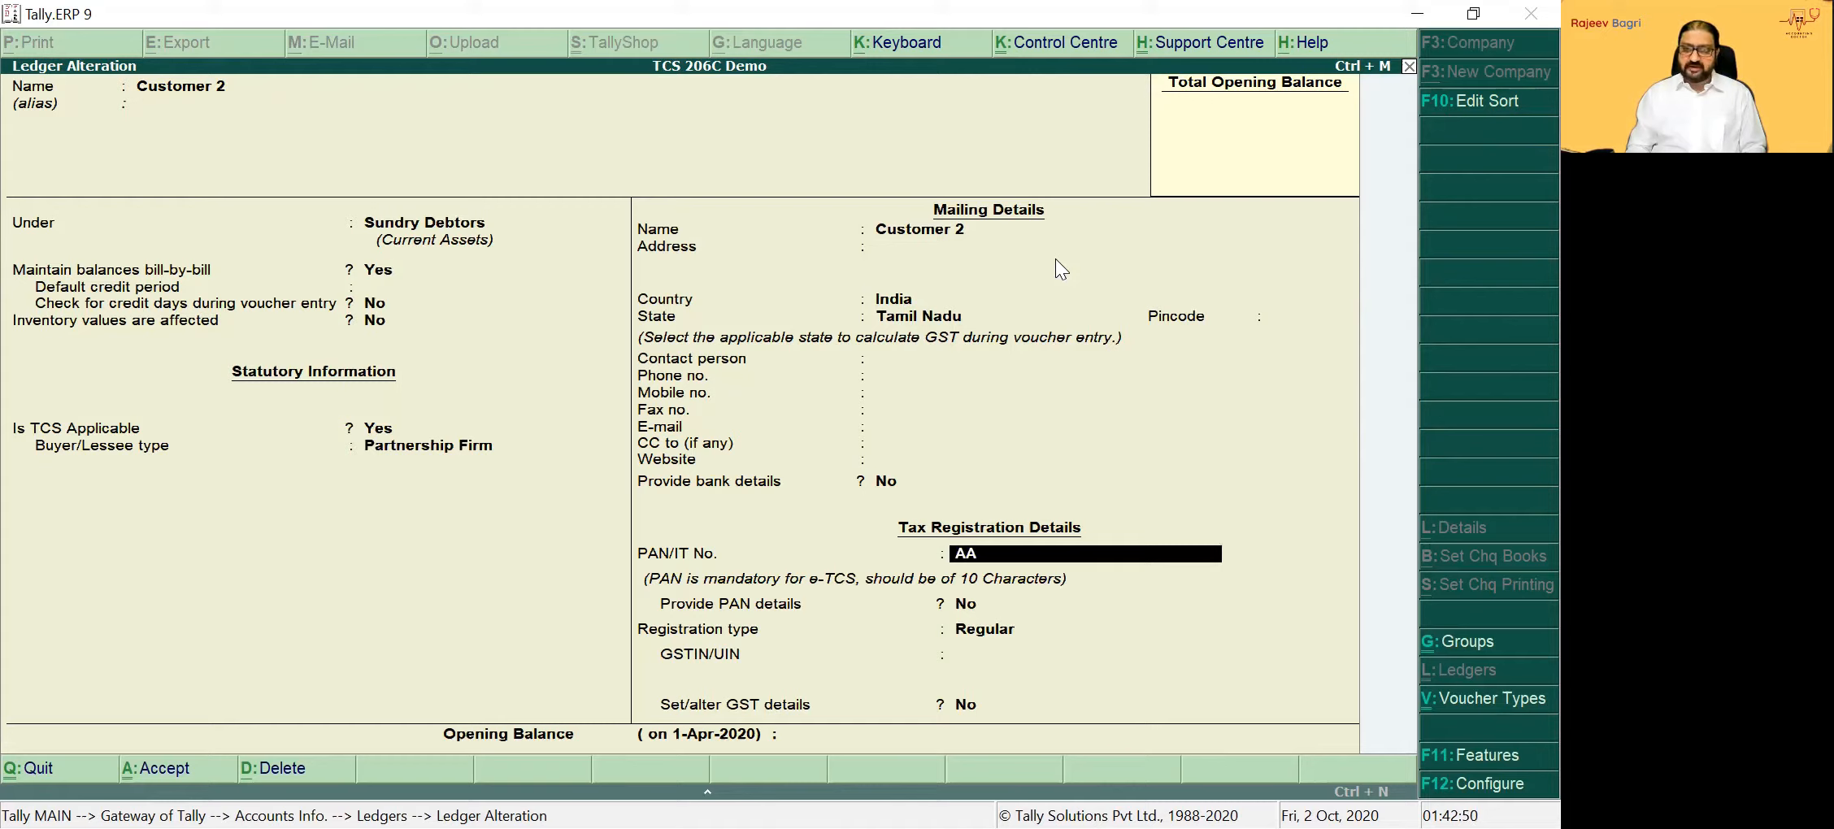
type("AF")
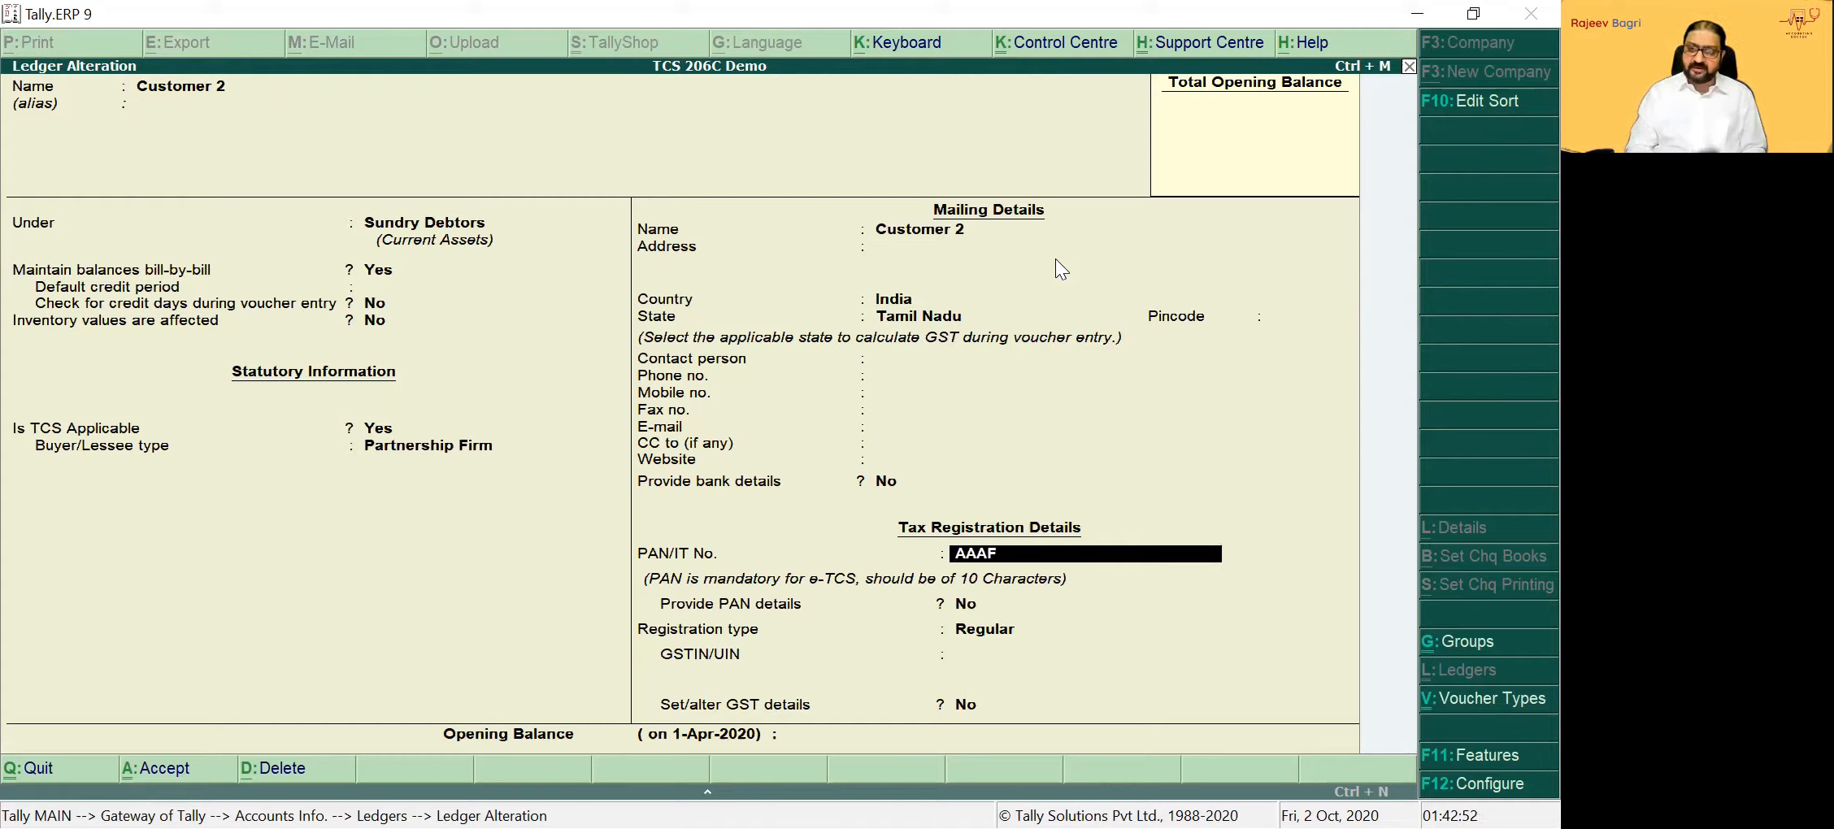
type("A1234A")
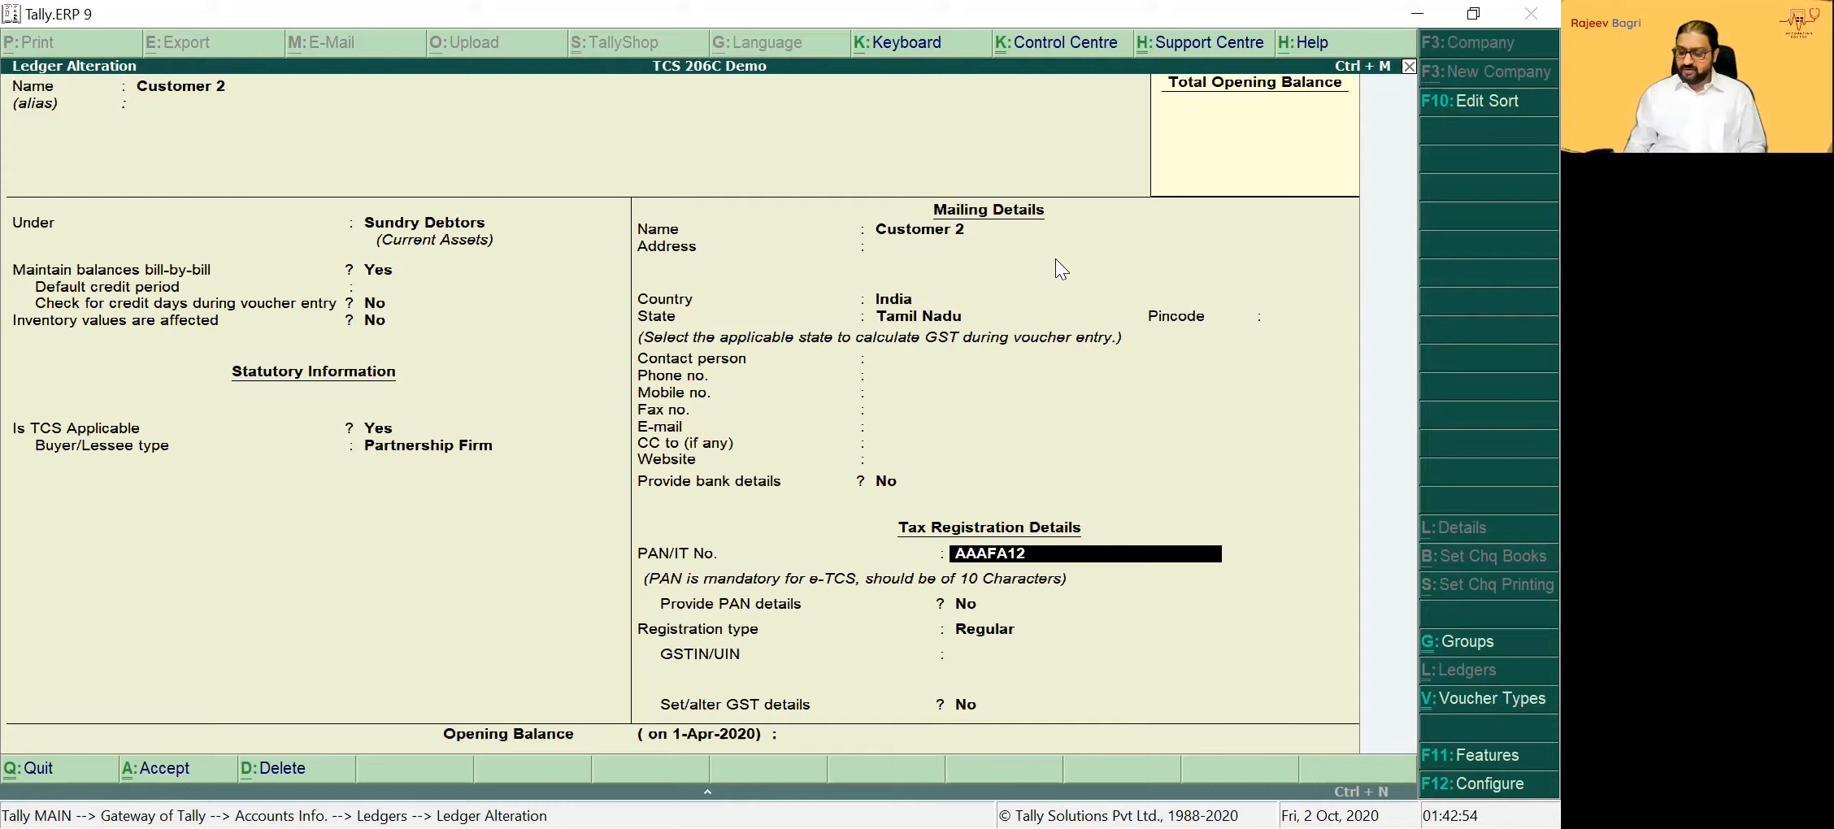
key("Return")
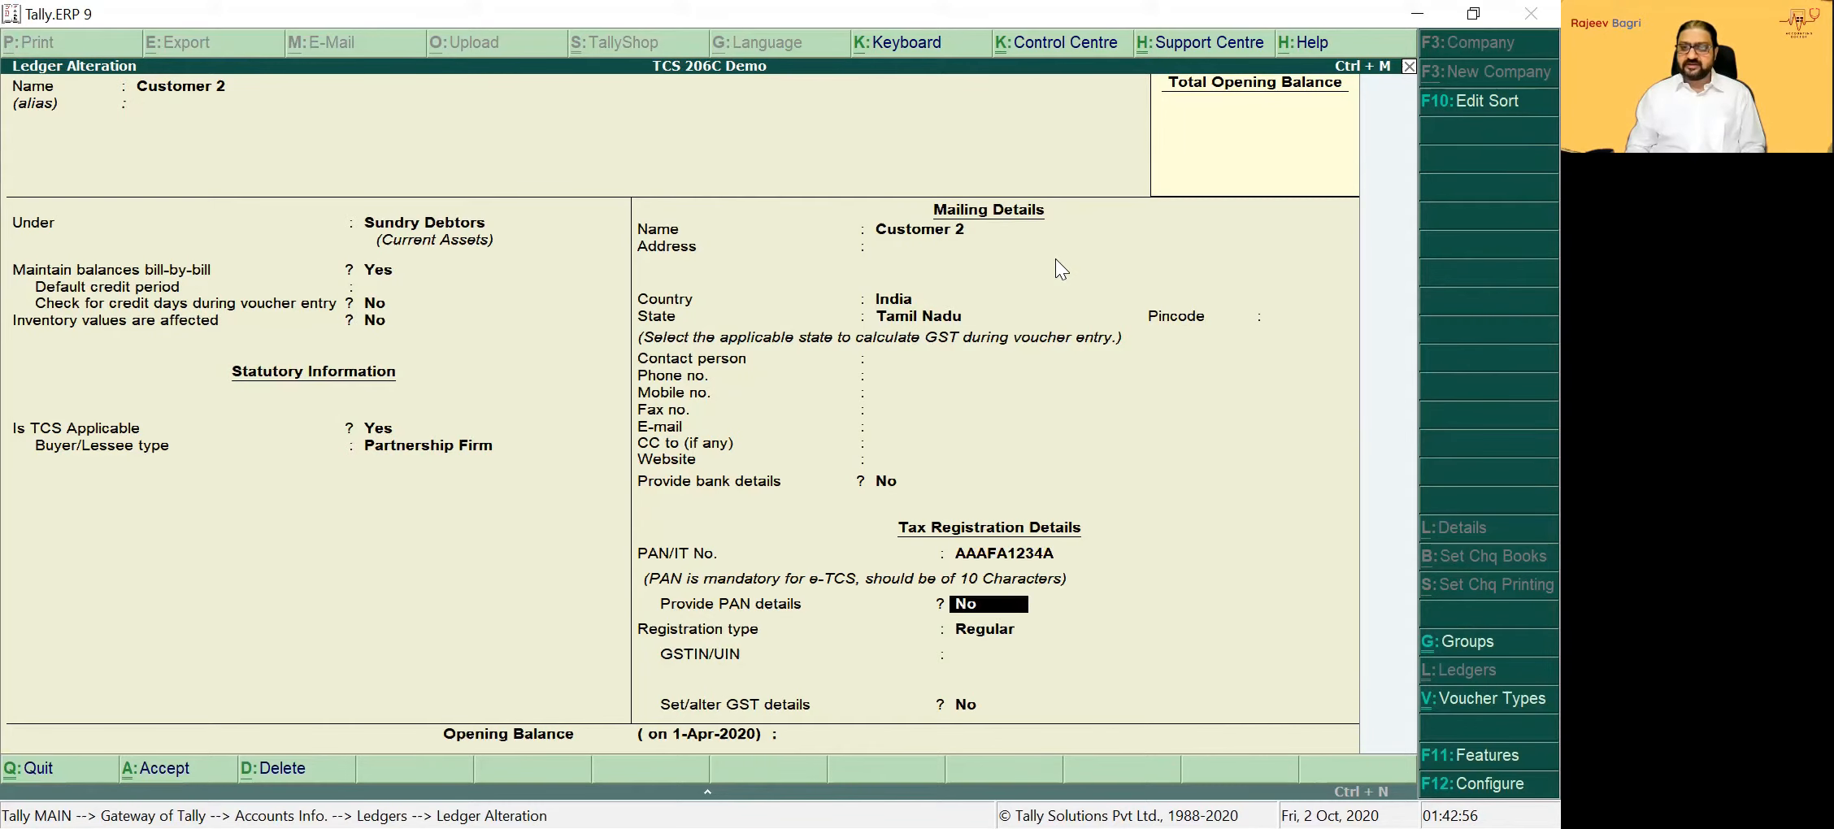
key("Return")
key("Return")
key("Return")
key("Return")
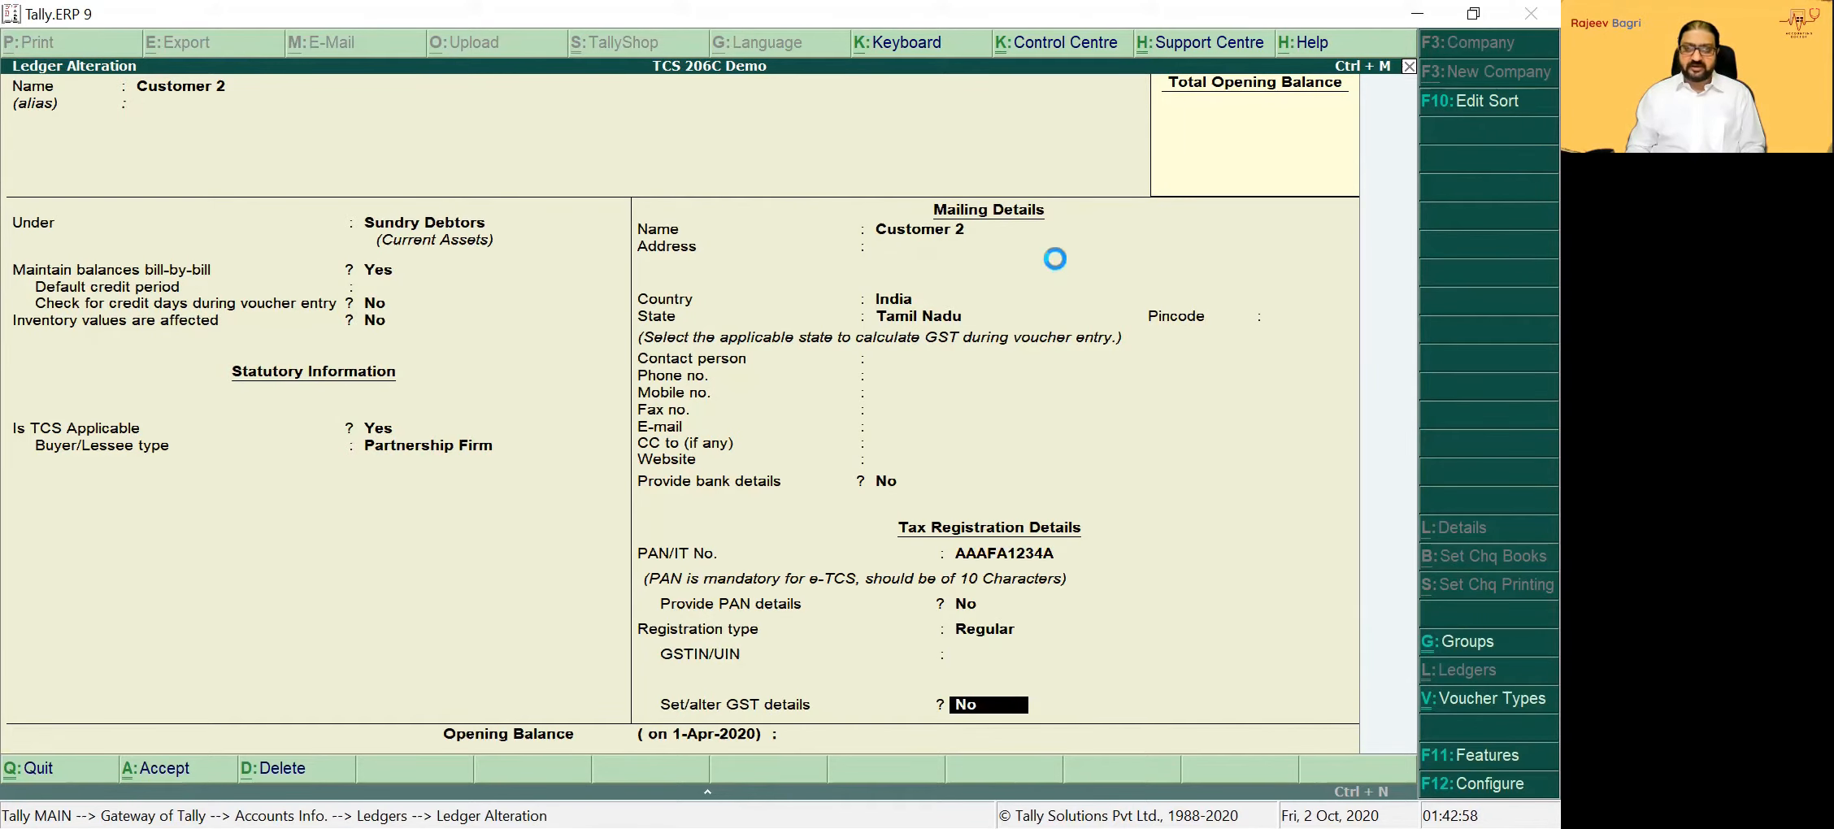
key("ctrl+a")
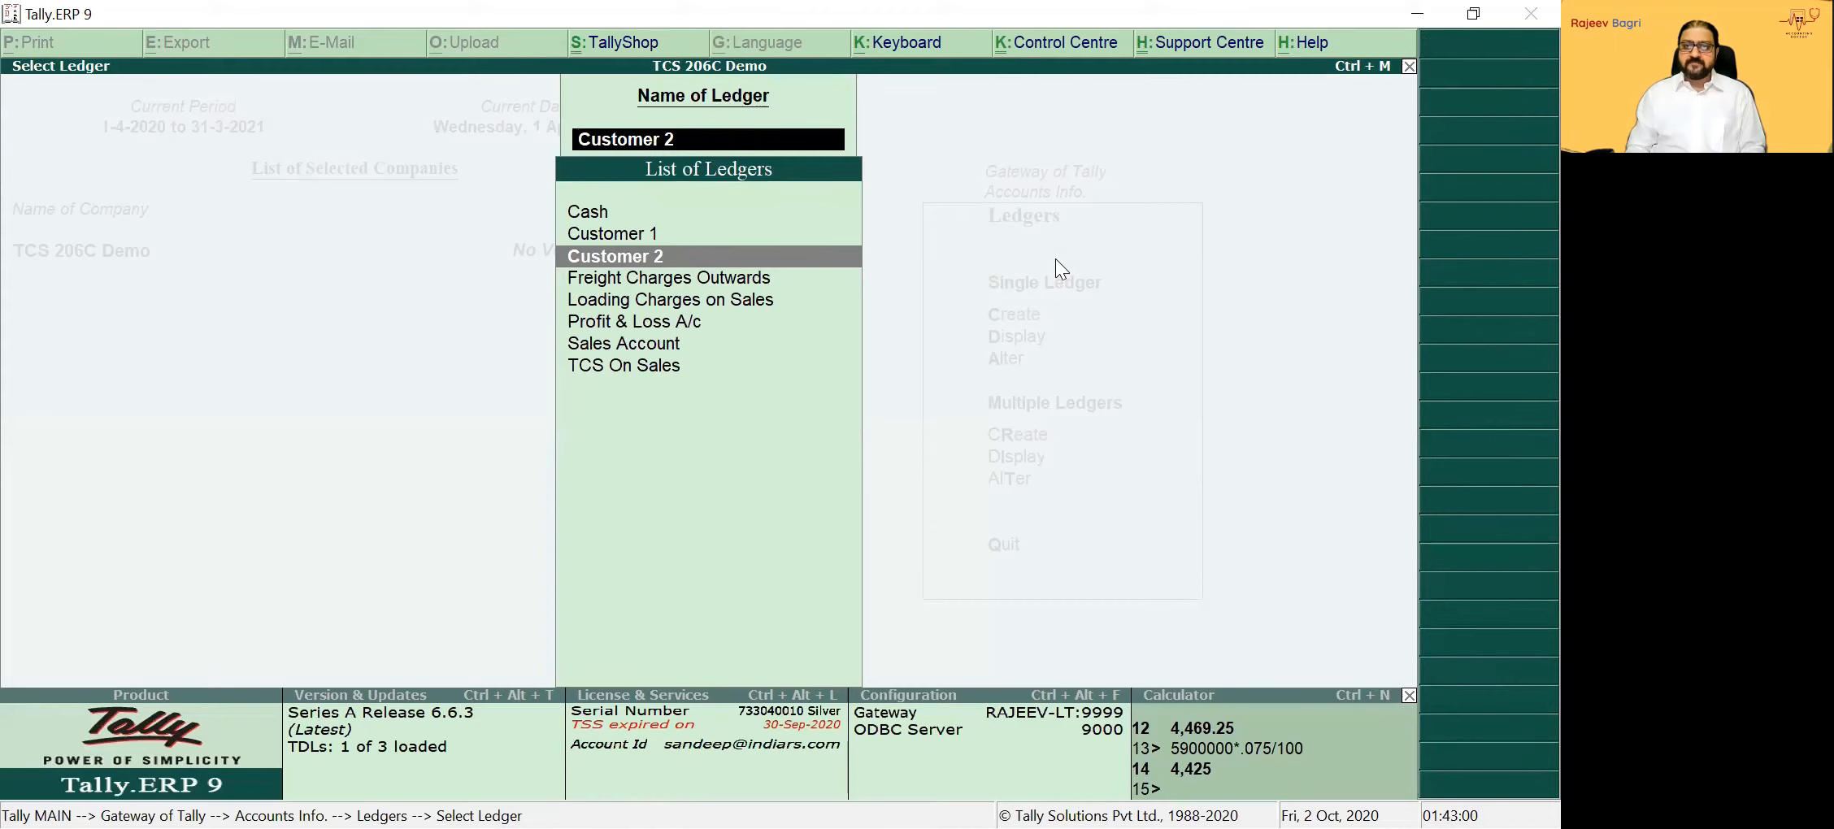
Leave ledger alteration and start a new single ledger named CGST Output under the Duties & Taxes group
key("Escape")
key("Escape")
type("c")
type("CGST O")
type("utput")
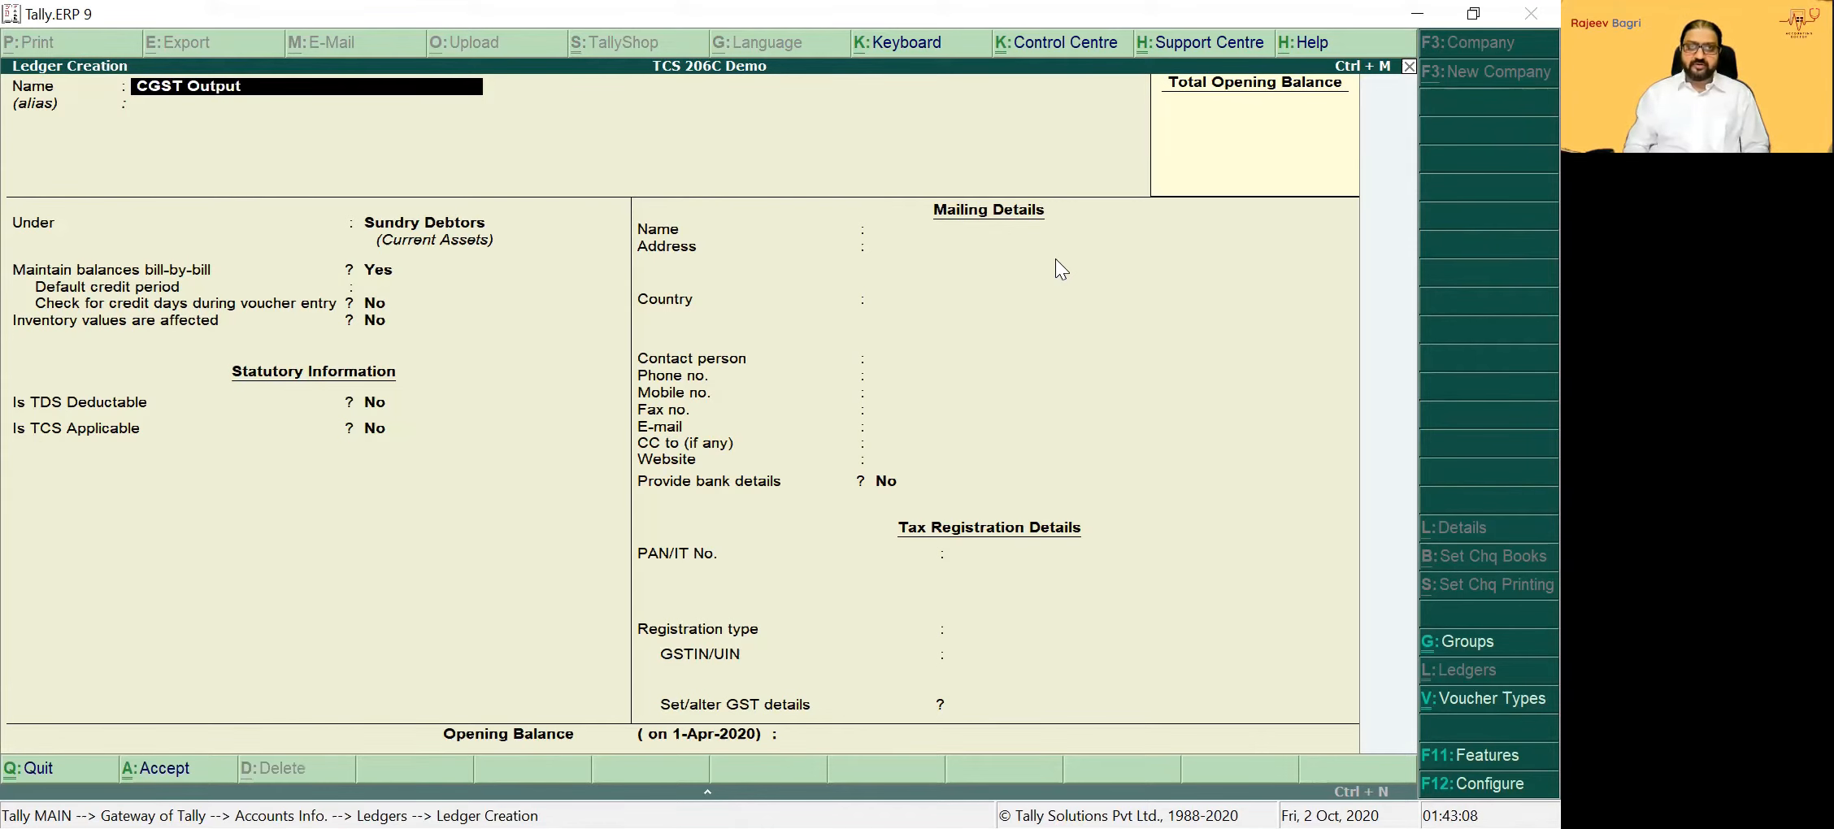
key("Return")
key("Return")
type("Dut")
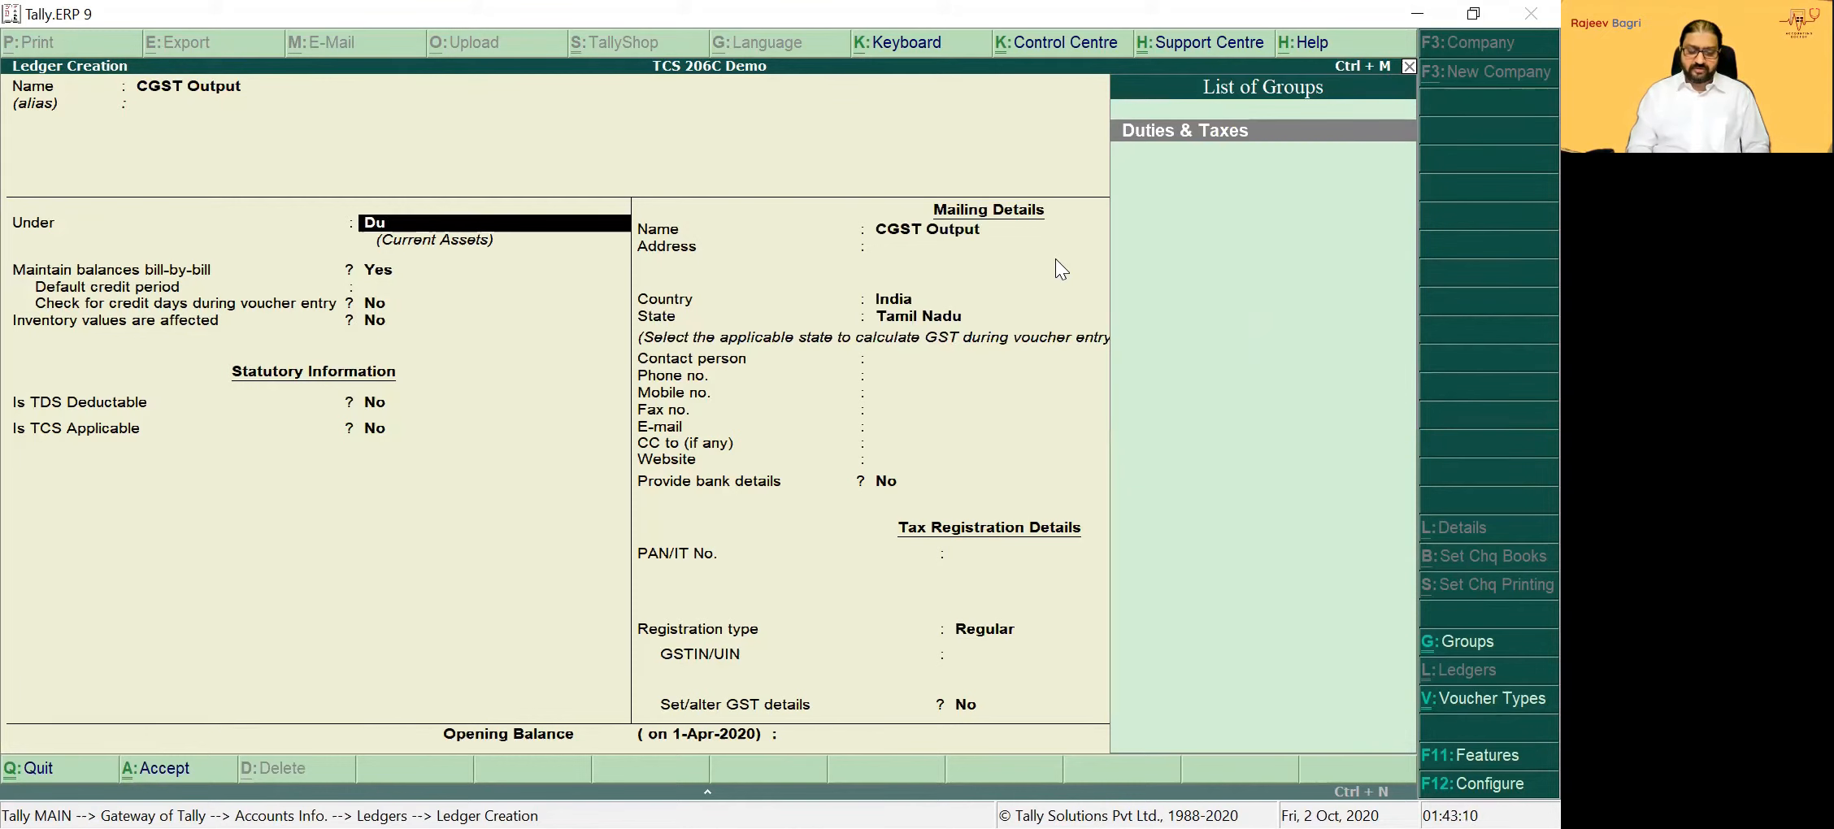
key("Return")
Set the CGST Output ledger's type of duty/tax to GST and tax type to Central Tax, keeping its percentage and rounding defaults
key("Up")
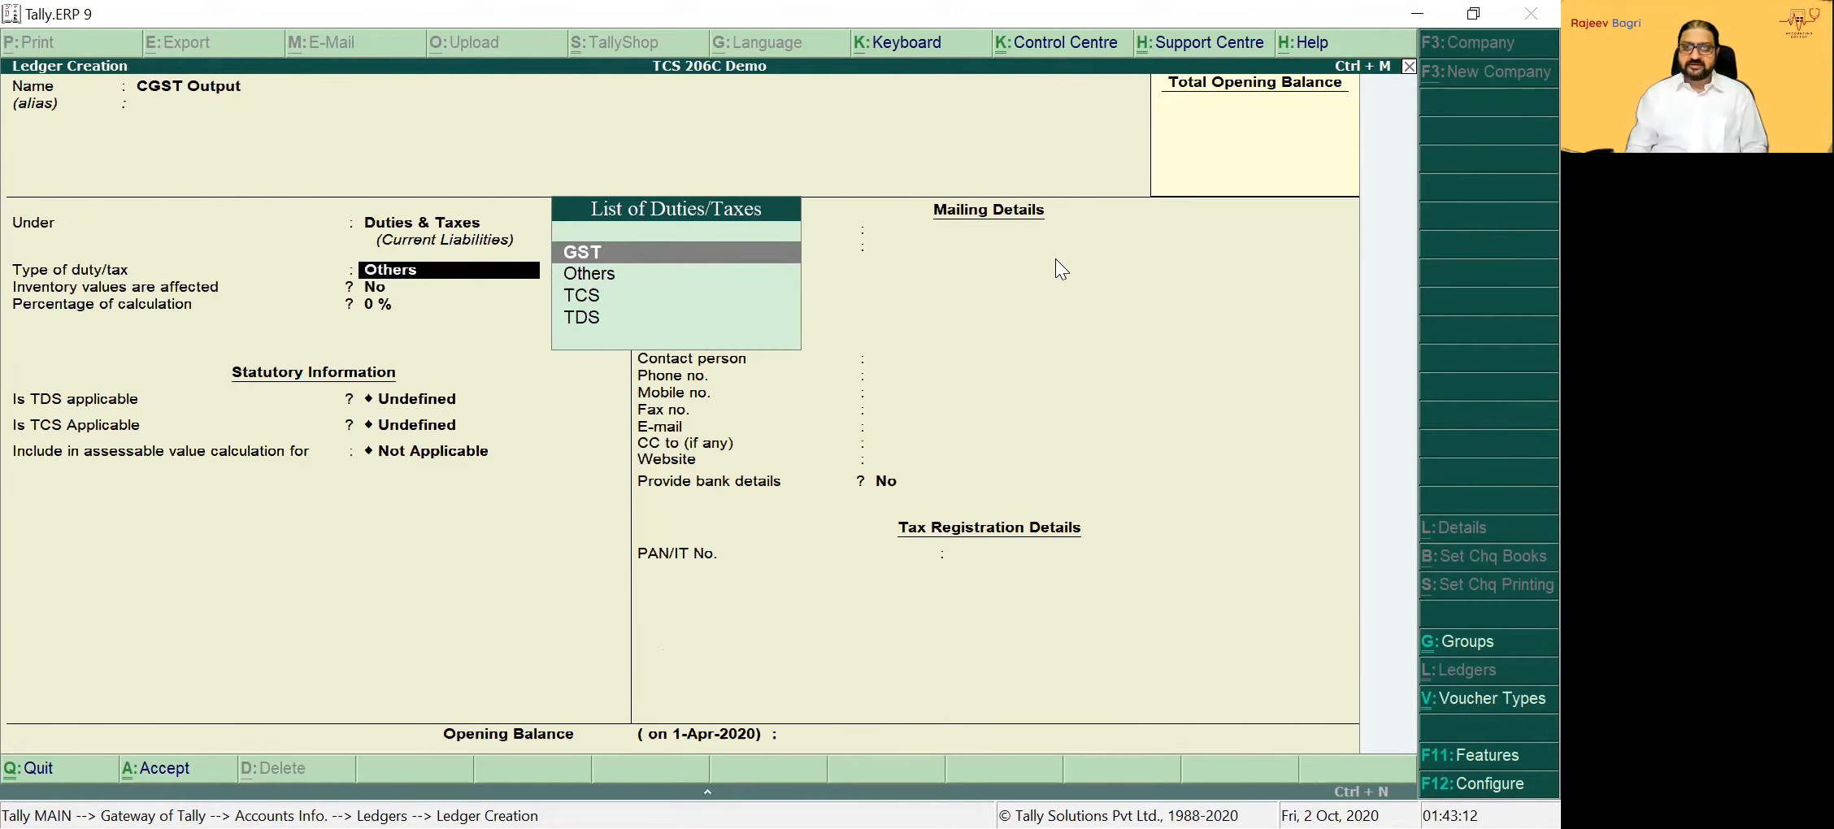
key("Return")
key("Down")
key("Up")
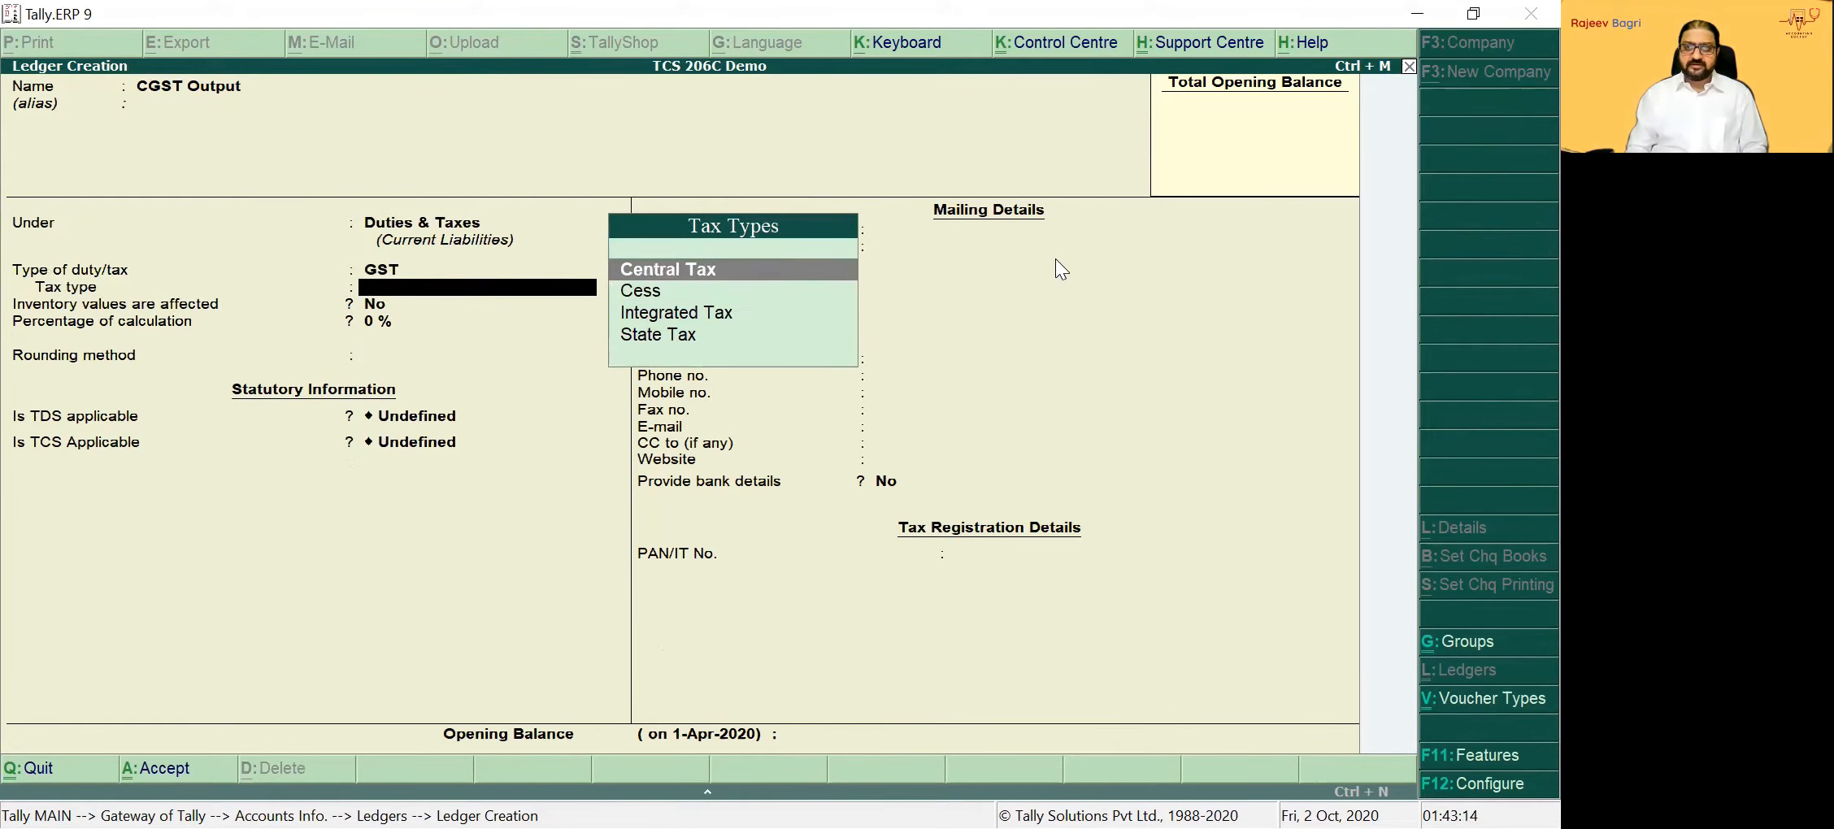
key("Return")
key("Return")
key("Return")
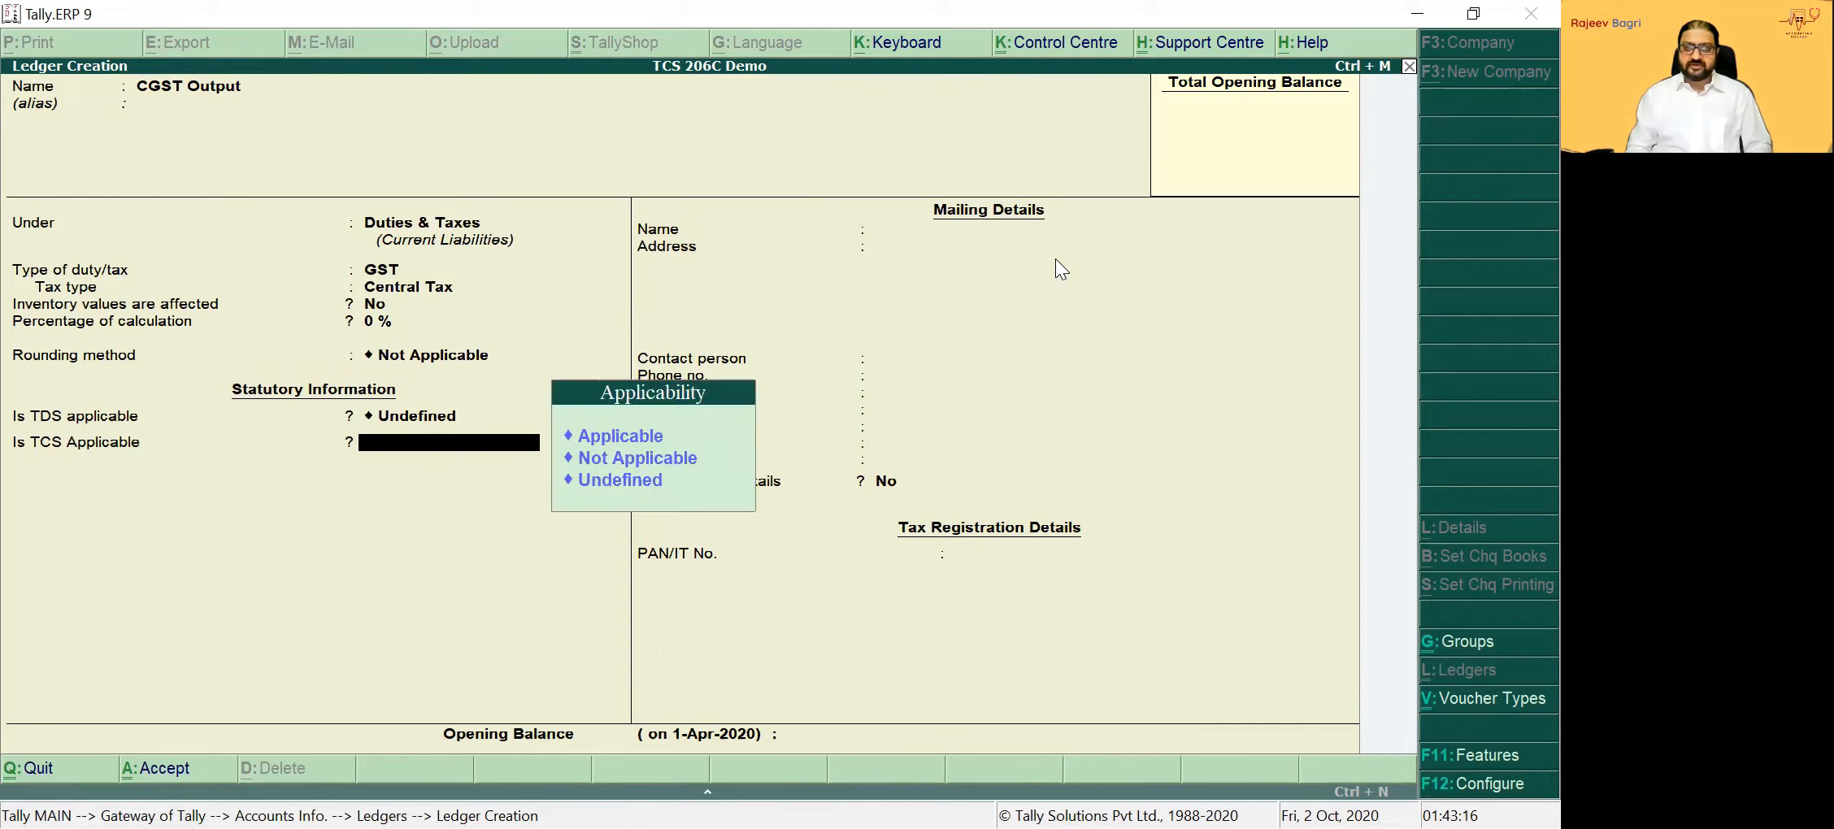
Set TCS applicability of CGST Output to Applicable with nature of goods "TCS 206C (1H)_", keeping bank and PAN details unchanged
key("Up")
key("Up")
key("Return")
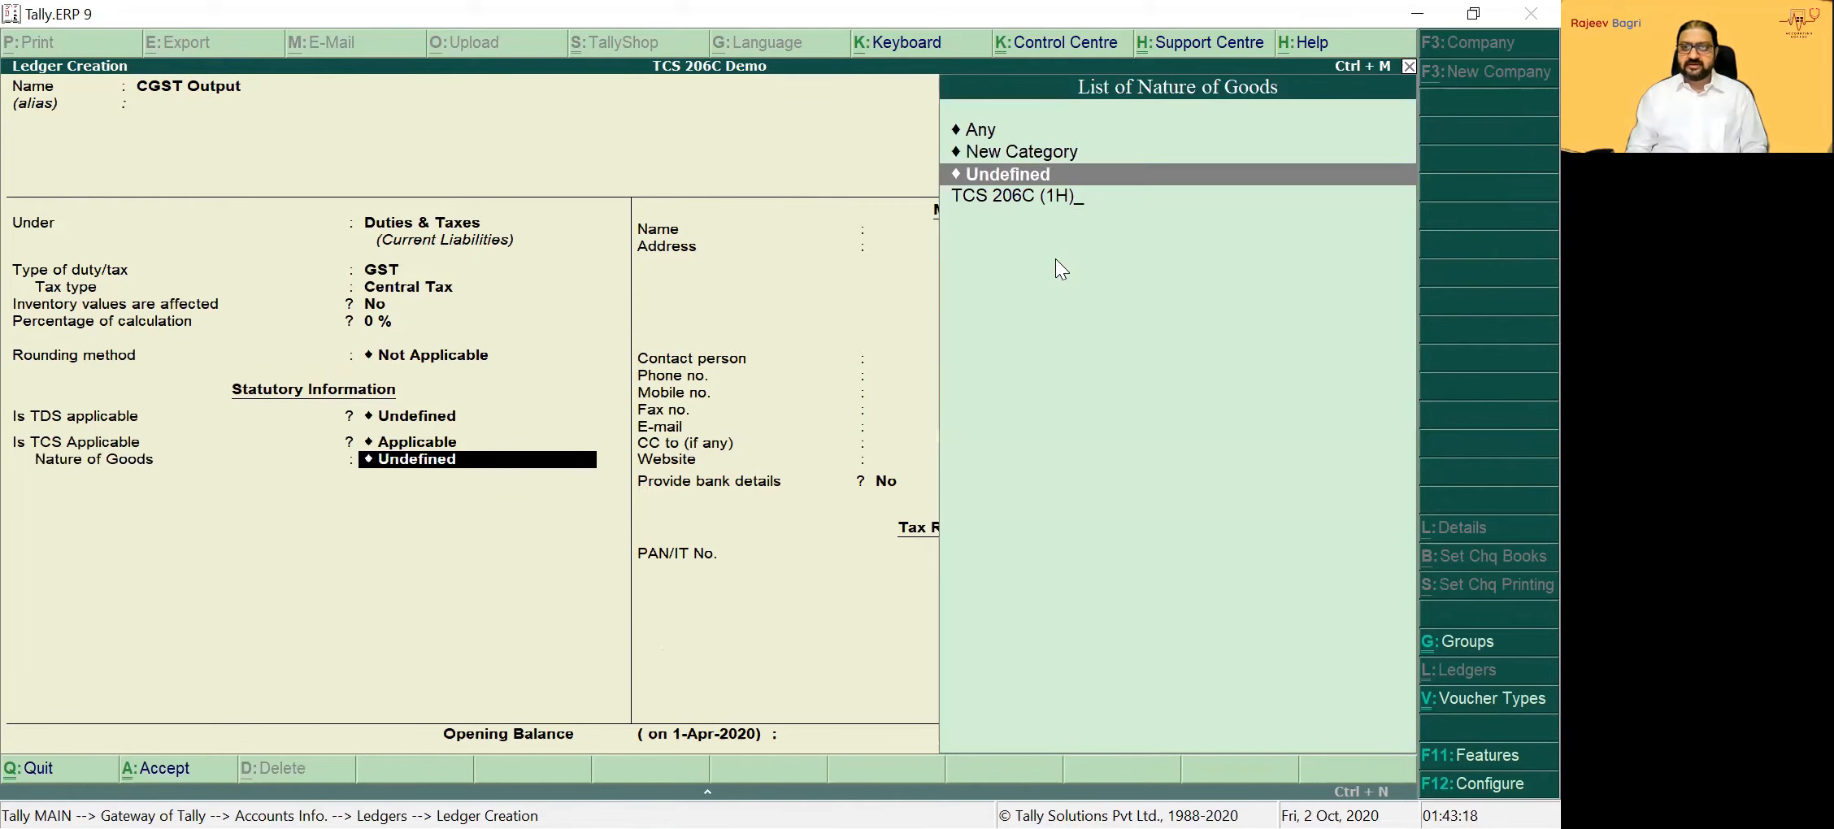
key("Down")
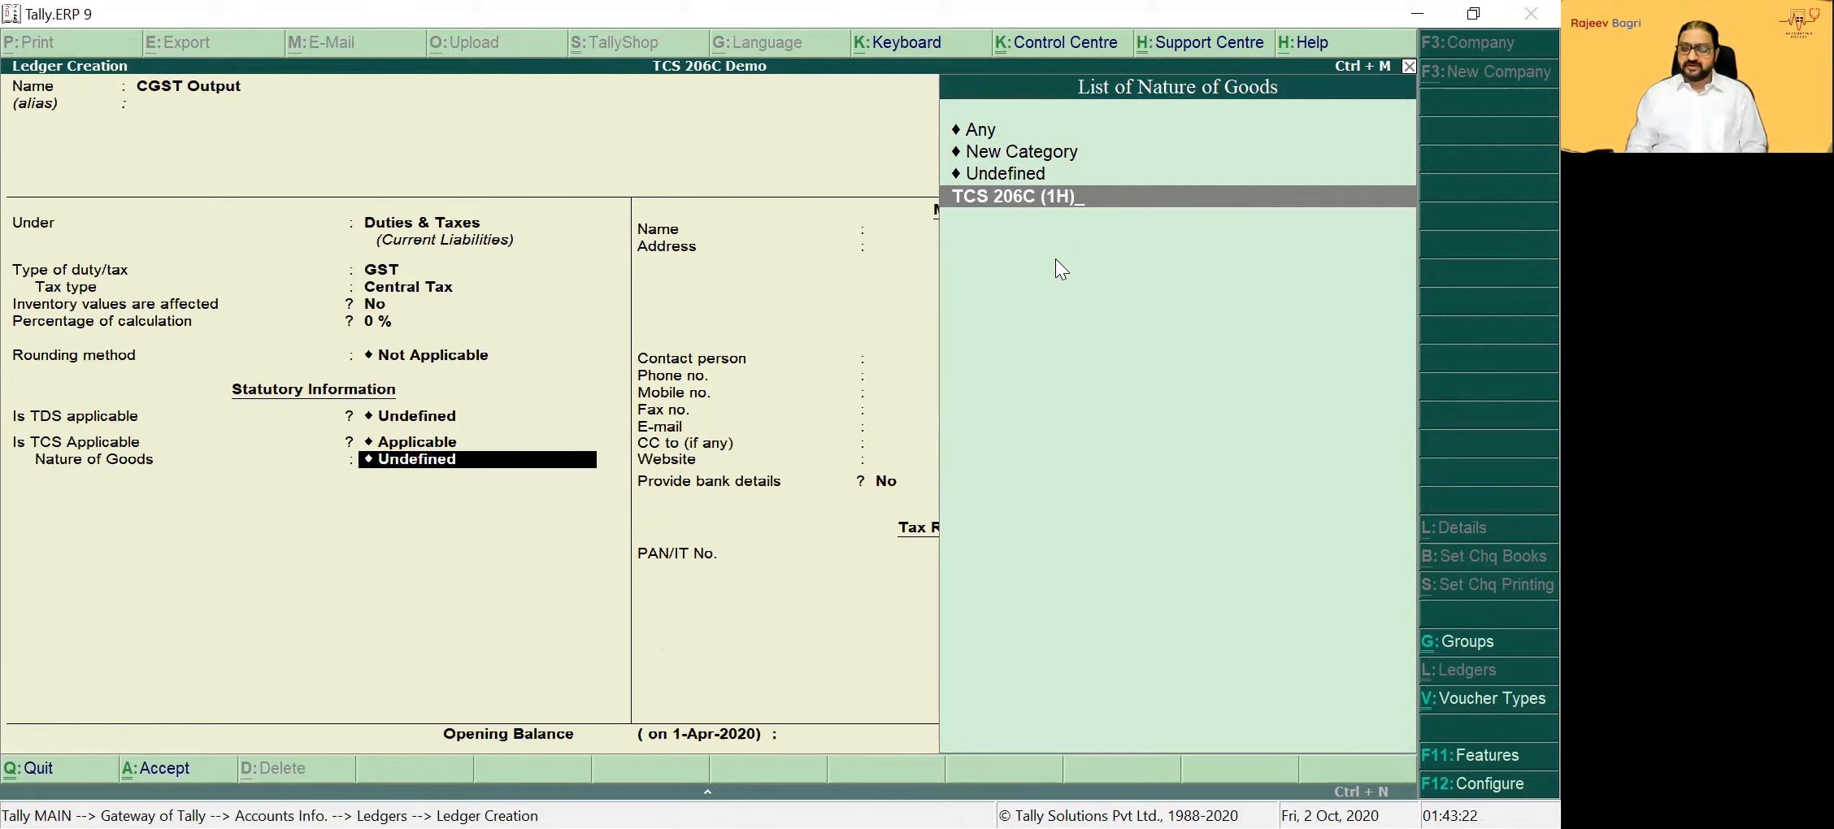
key("Return")
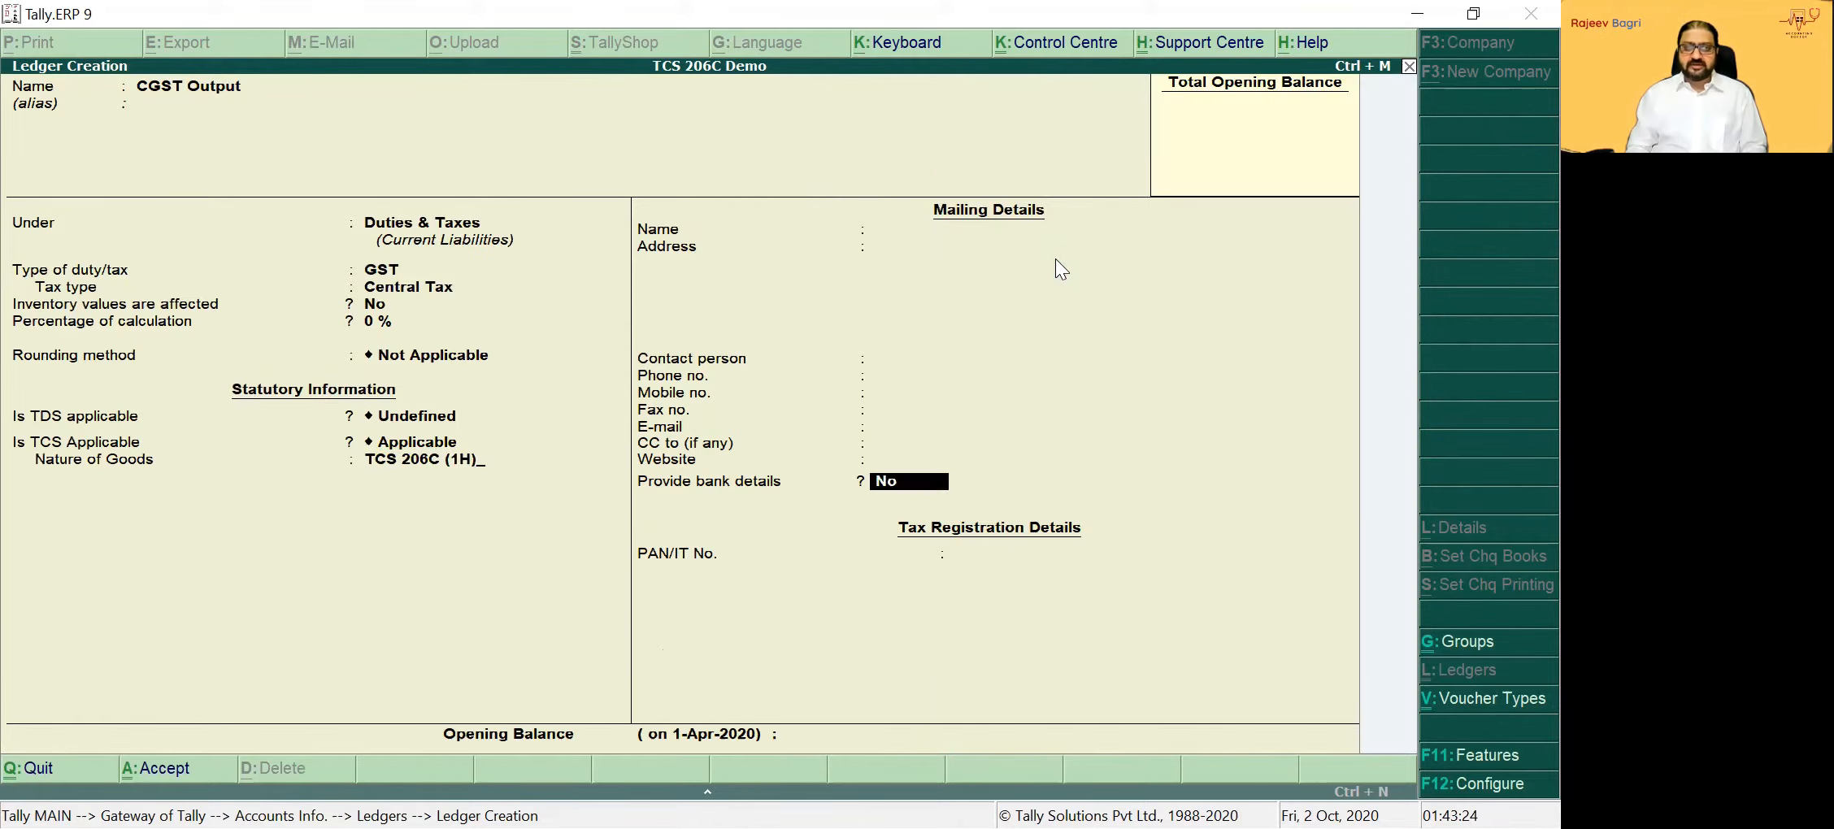
key("Return")
key("Return")
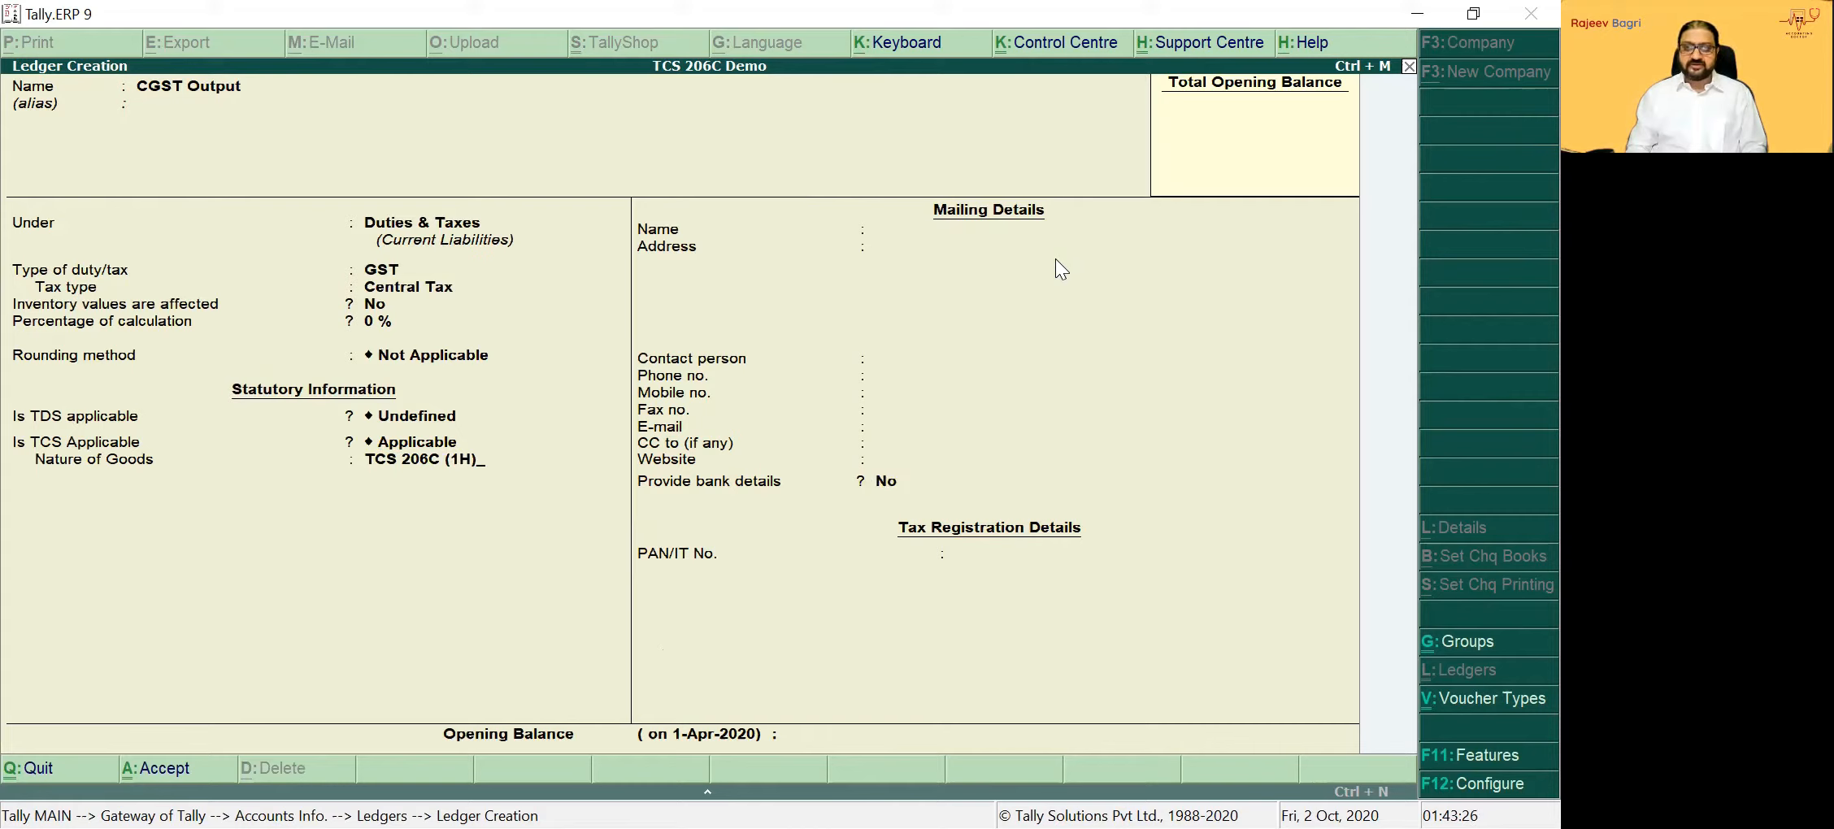
Save the CGST Output ledger and start another one named SGST Output under Duties & Taxes
key("Return")
type("SG")
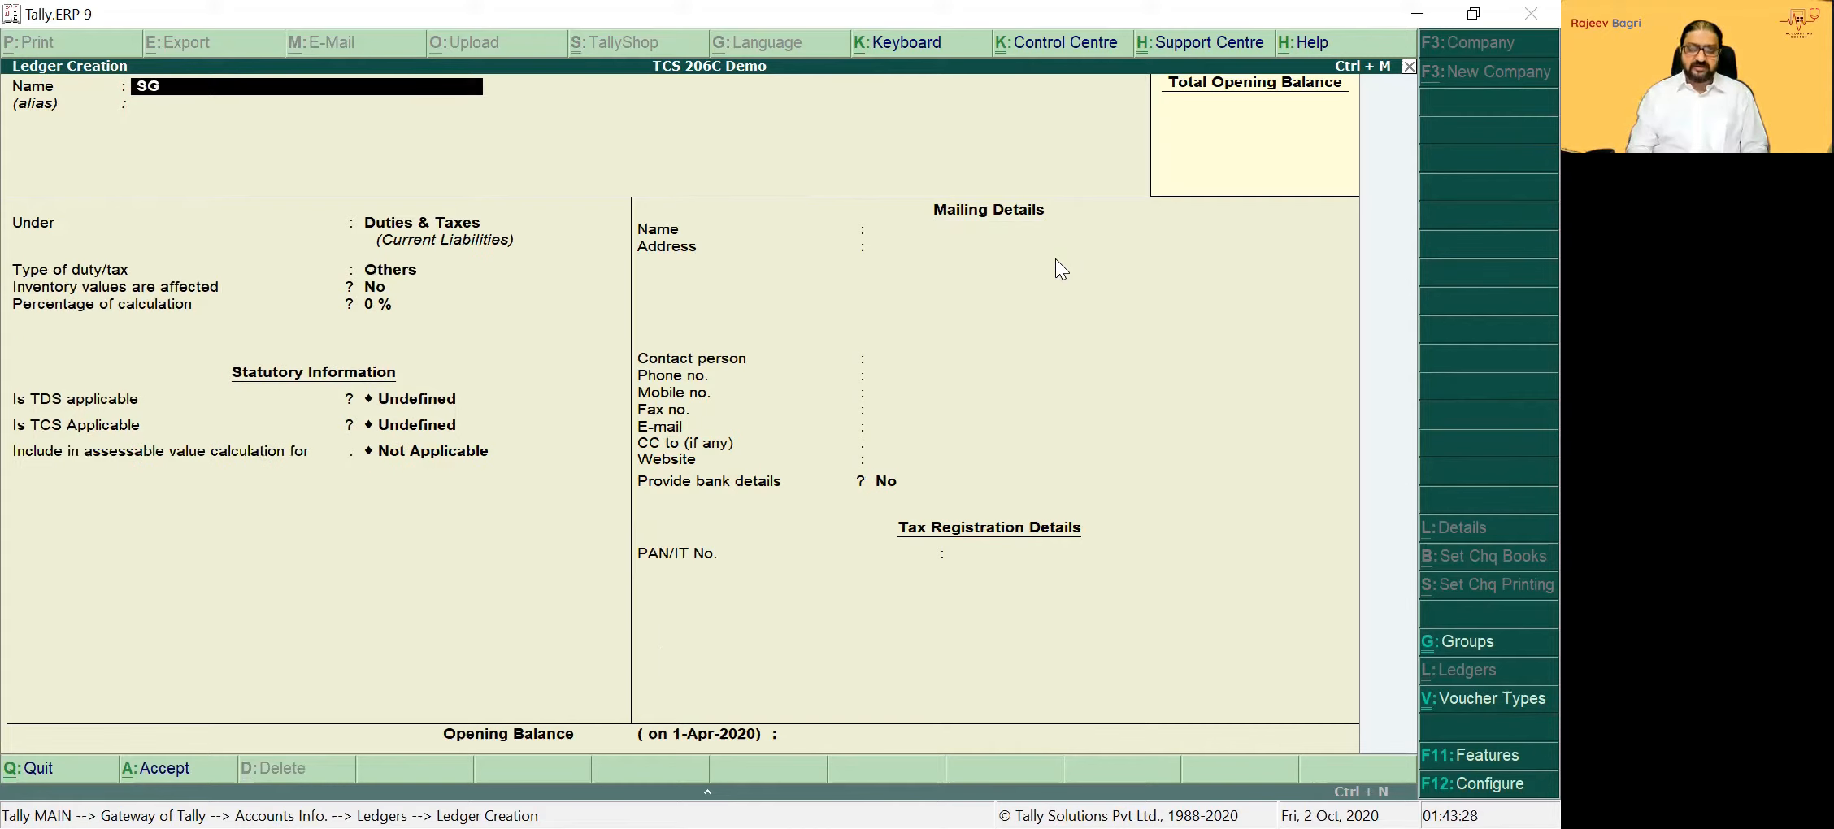
type("ST Outpt")
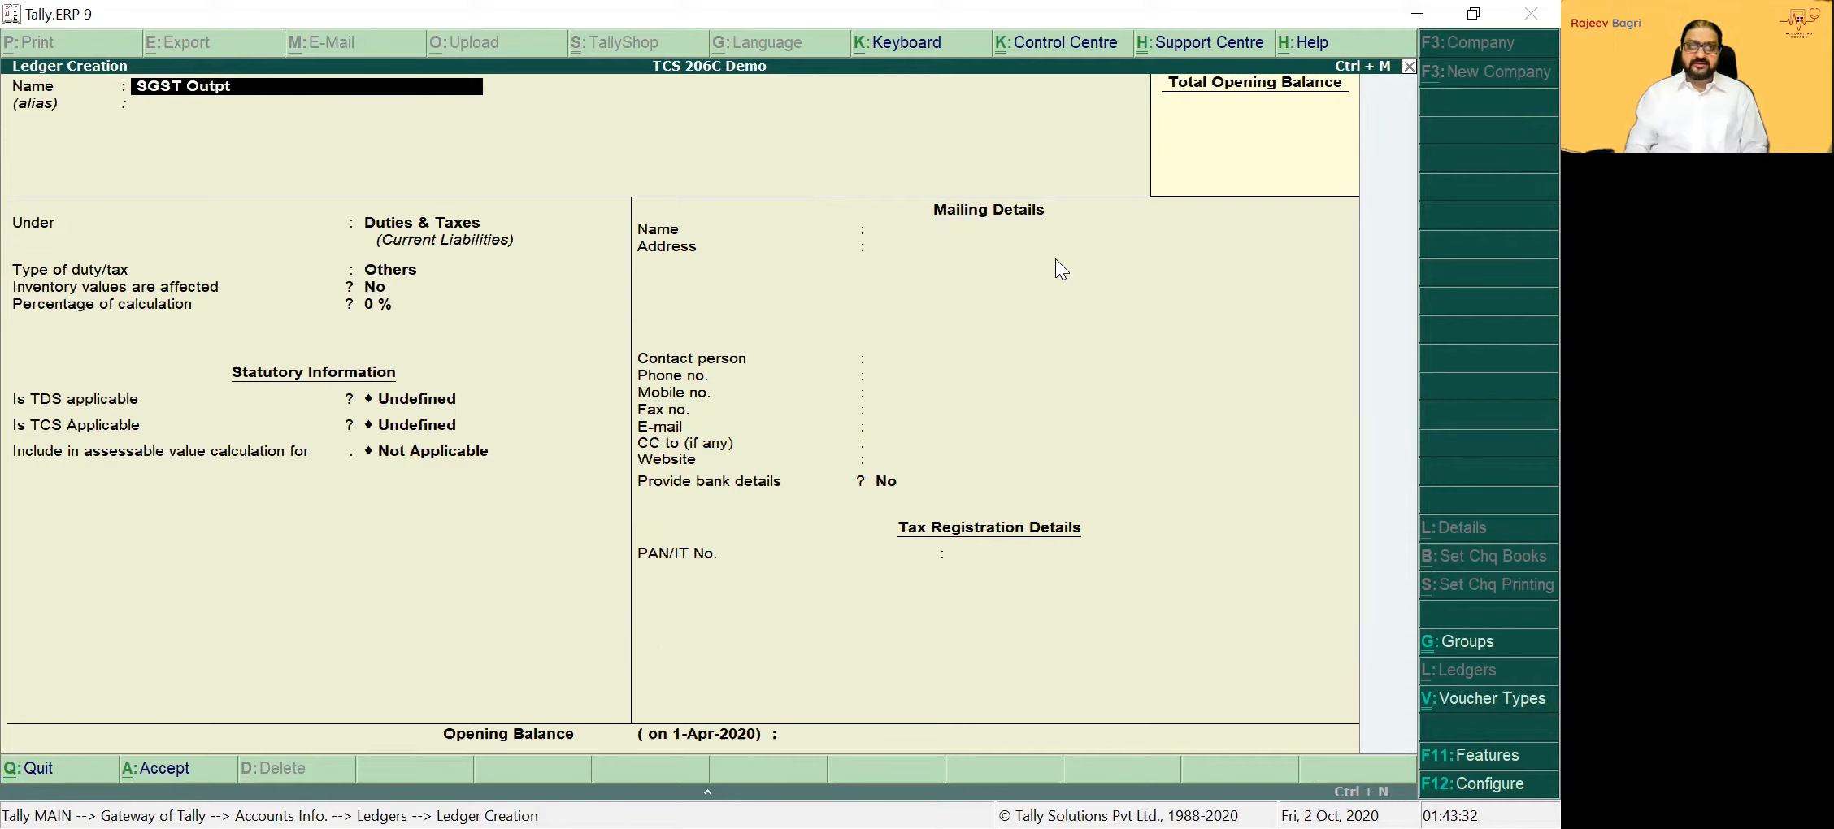
type("ut")
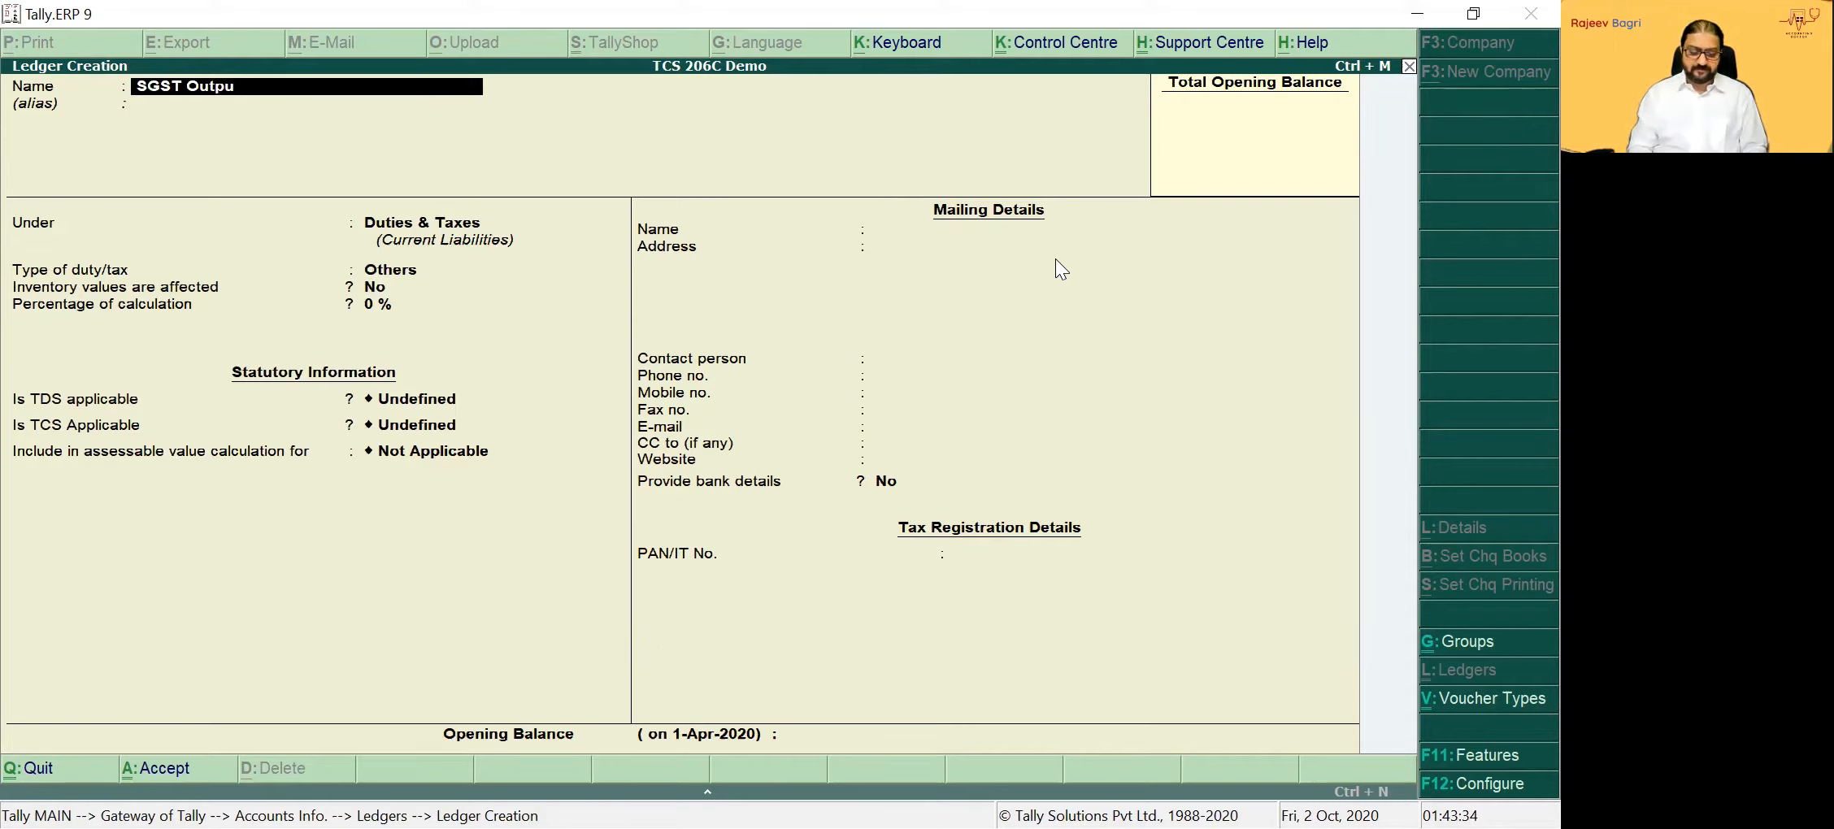
key("Return")
key("Return")
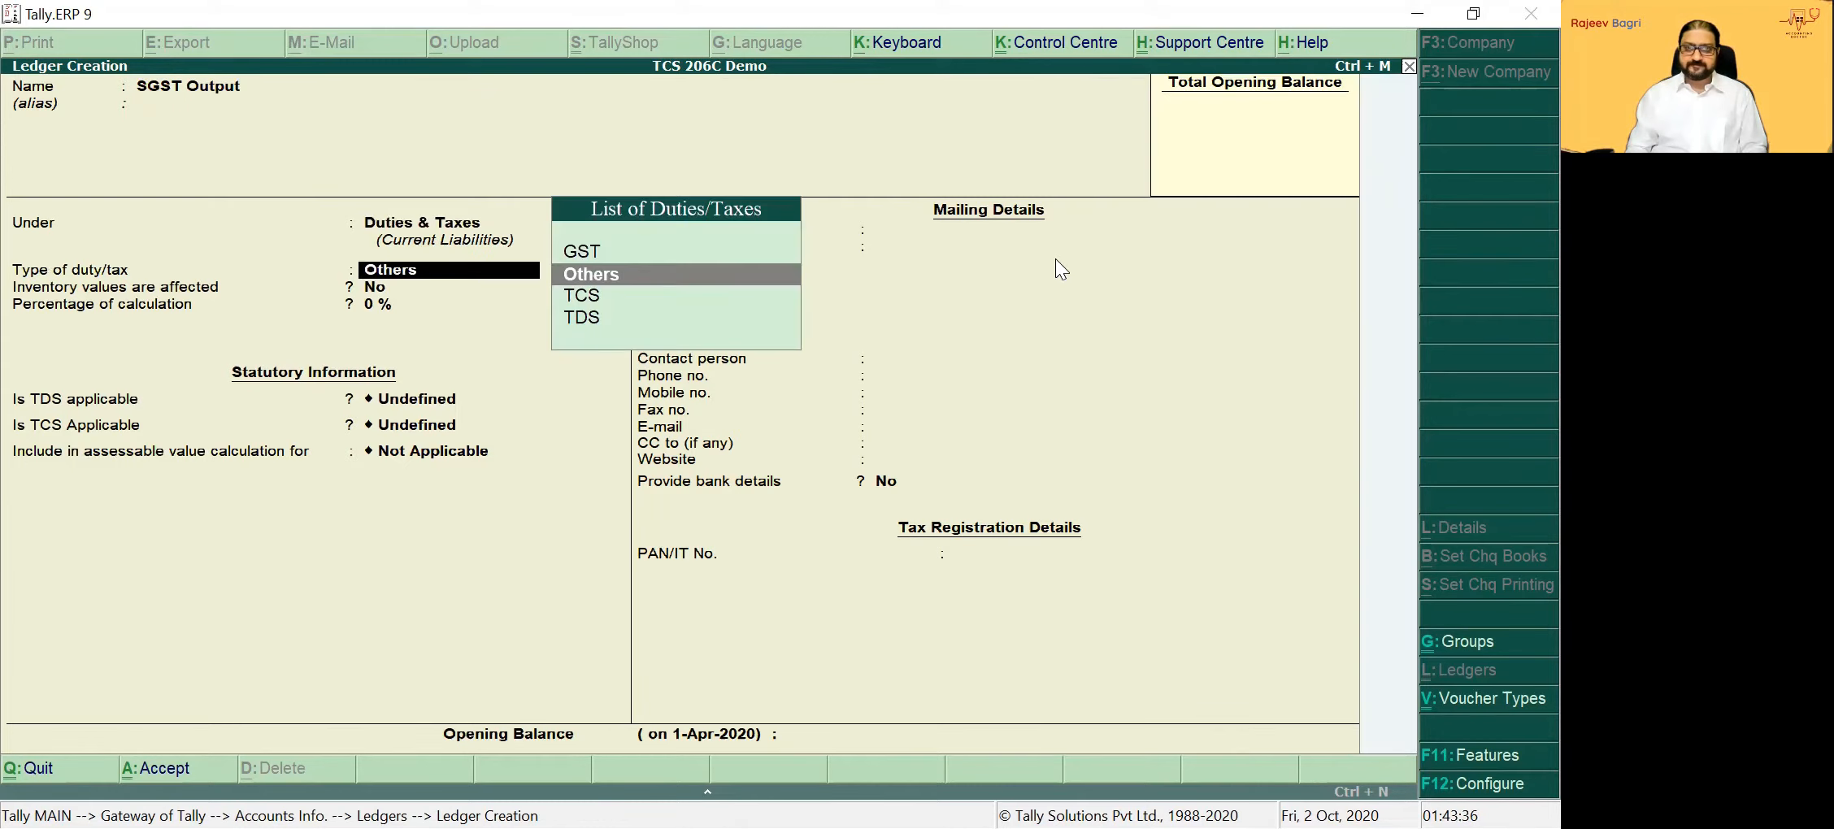
Set the SGST Output ledger's type of duty/tax to GST and tax type to State Tax, keeping its percentage, rounding and TDS defaults
key("Up")
key("Return")
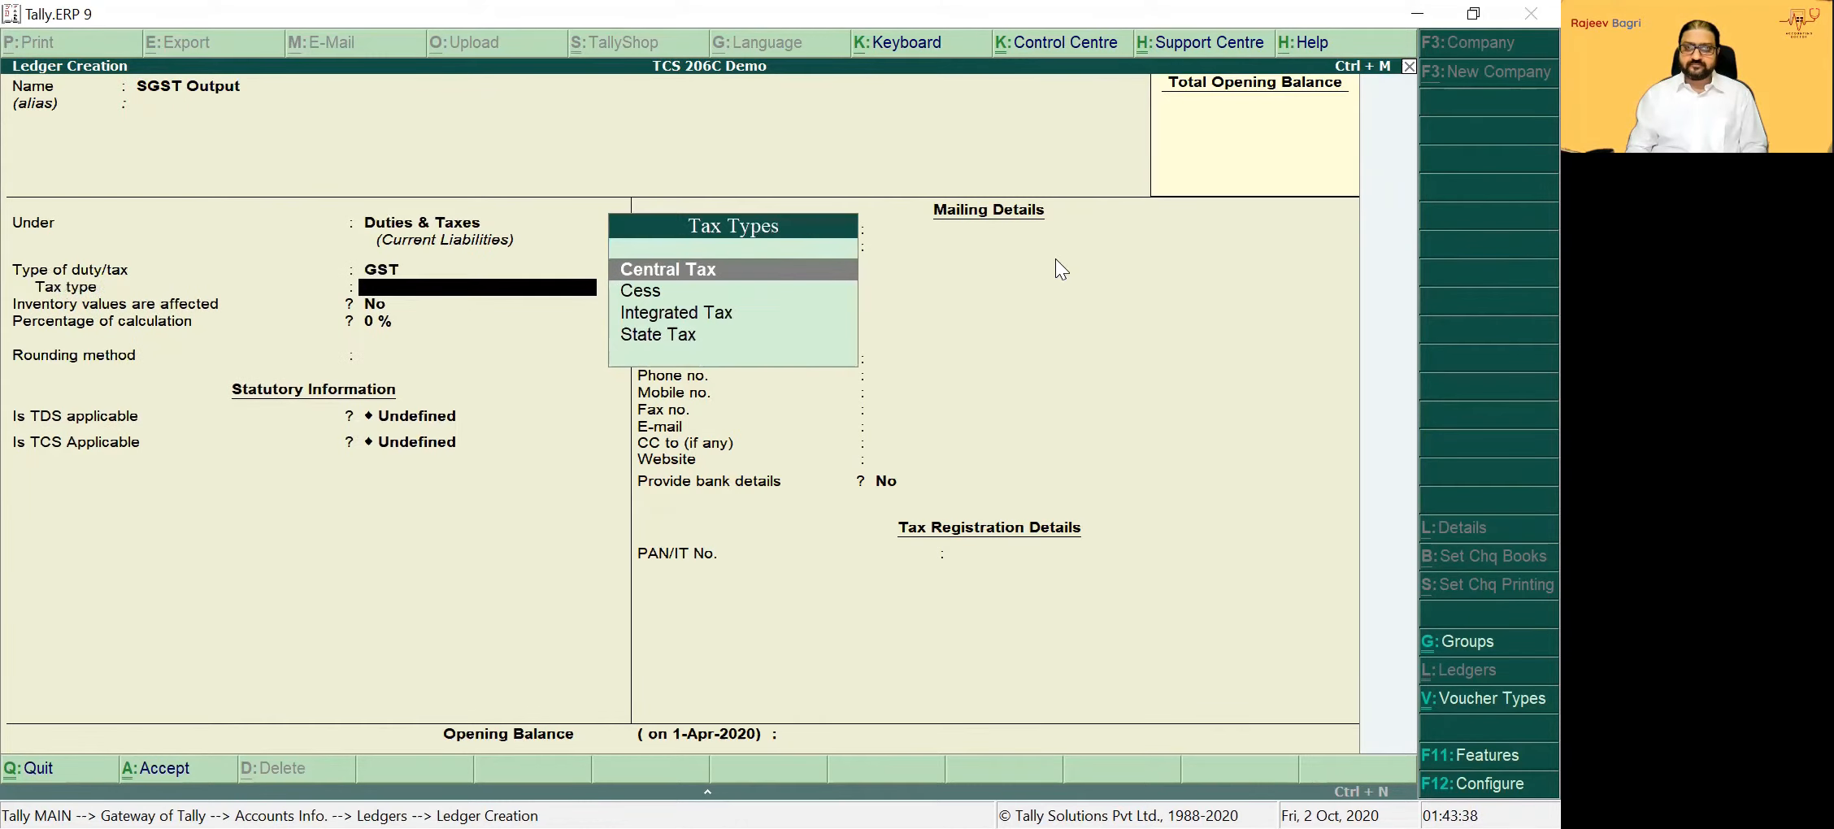
key("Down")
key("Down")
key("Down")
key("Return")
key("Return")
key("Return")
key("Return")
Set TCS applicability of SGST Output to Applicable with nature of goods "TCS 206C (1H)_" and save the ledger
key("Up")
key("Up")
key("Return")
key("Down")
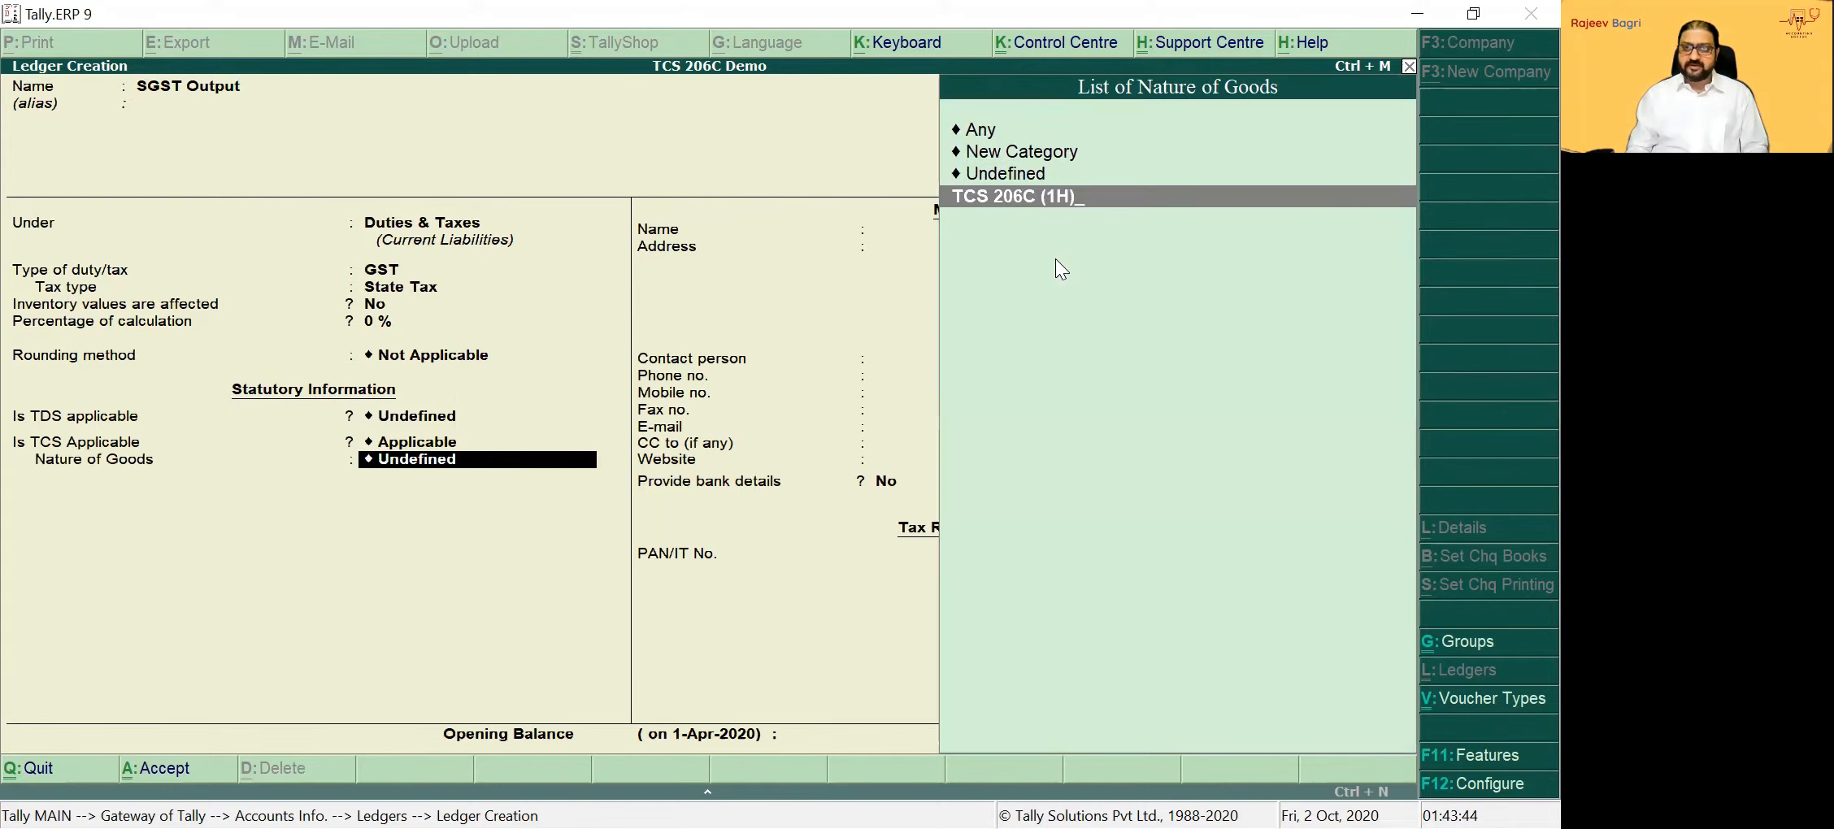
key("Return")
key("Return")
key("Return")
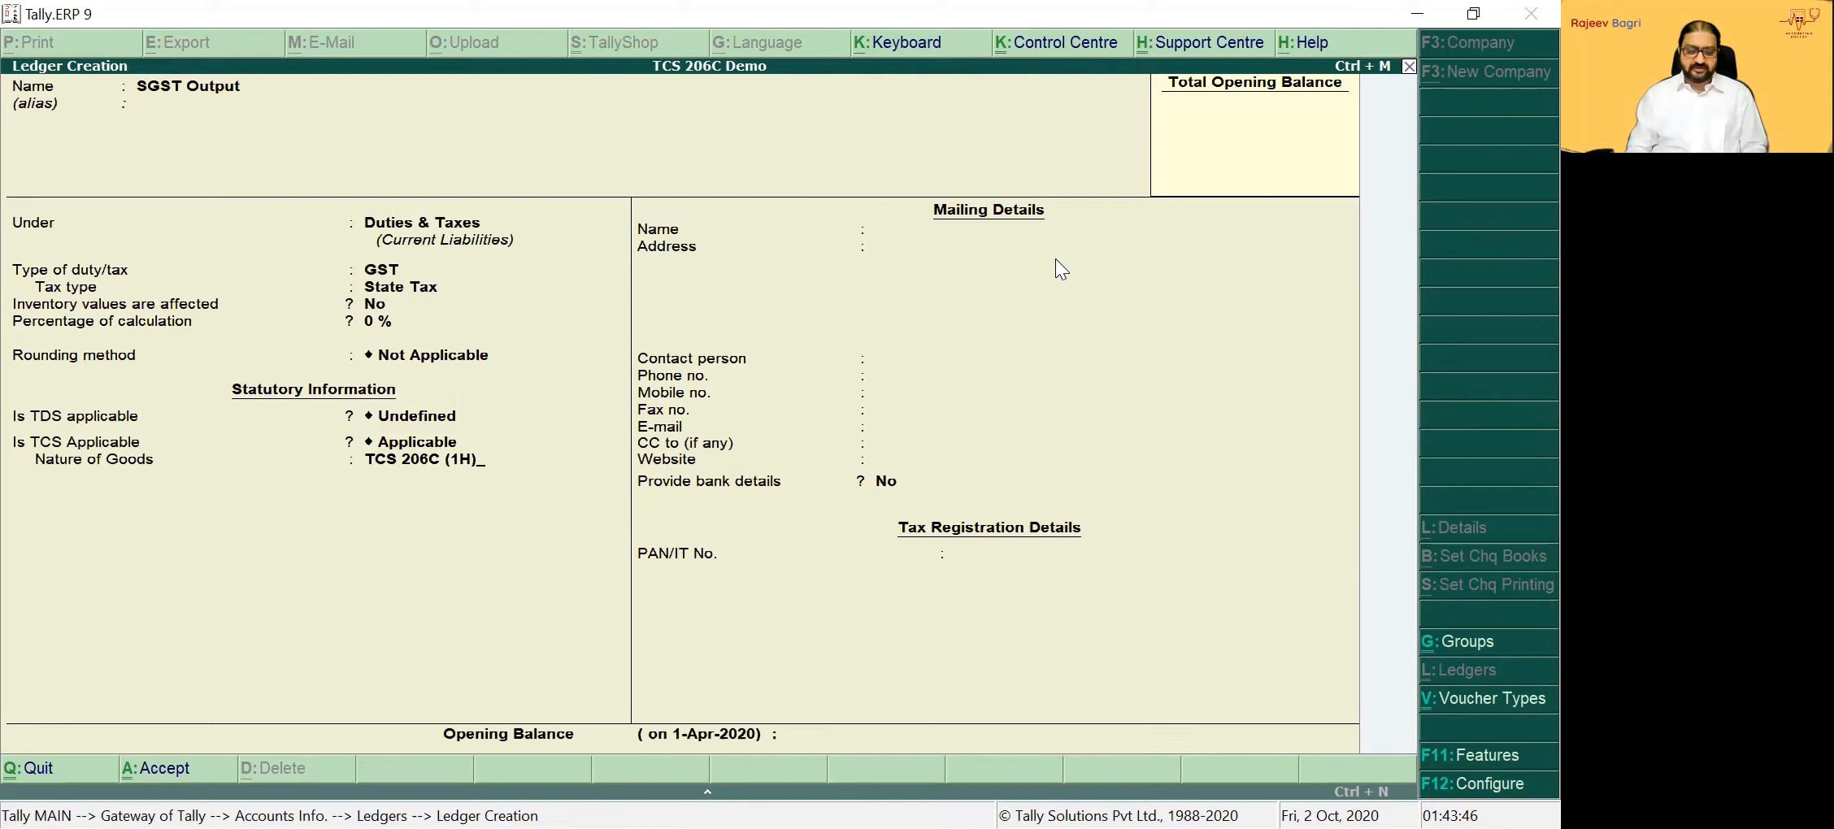
key("Return")
Leave ledger creation and open the stock item Item 1 for alteration from the inventory masters
key("Escape")
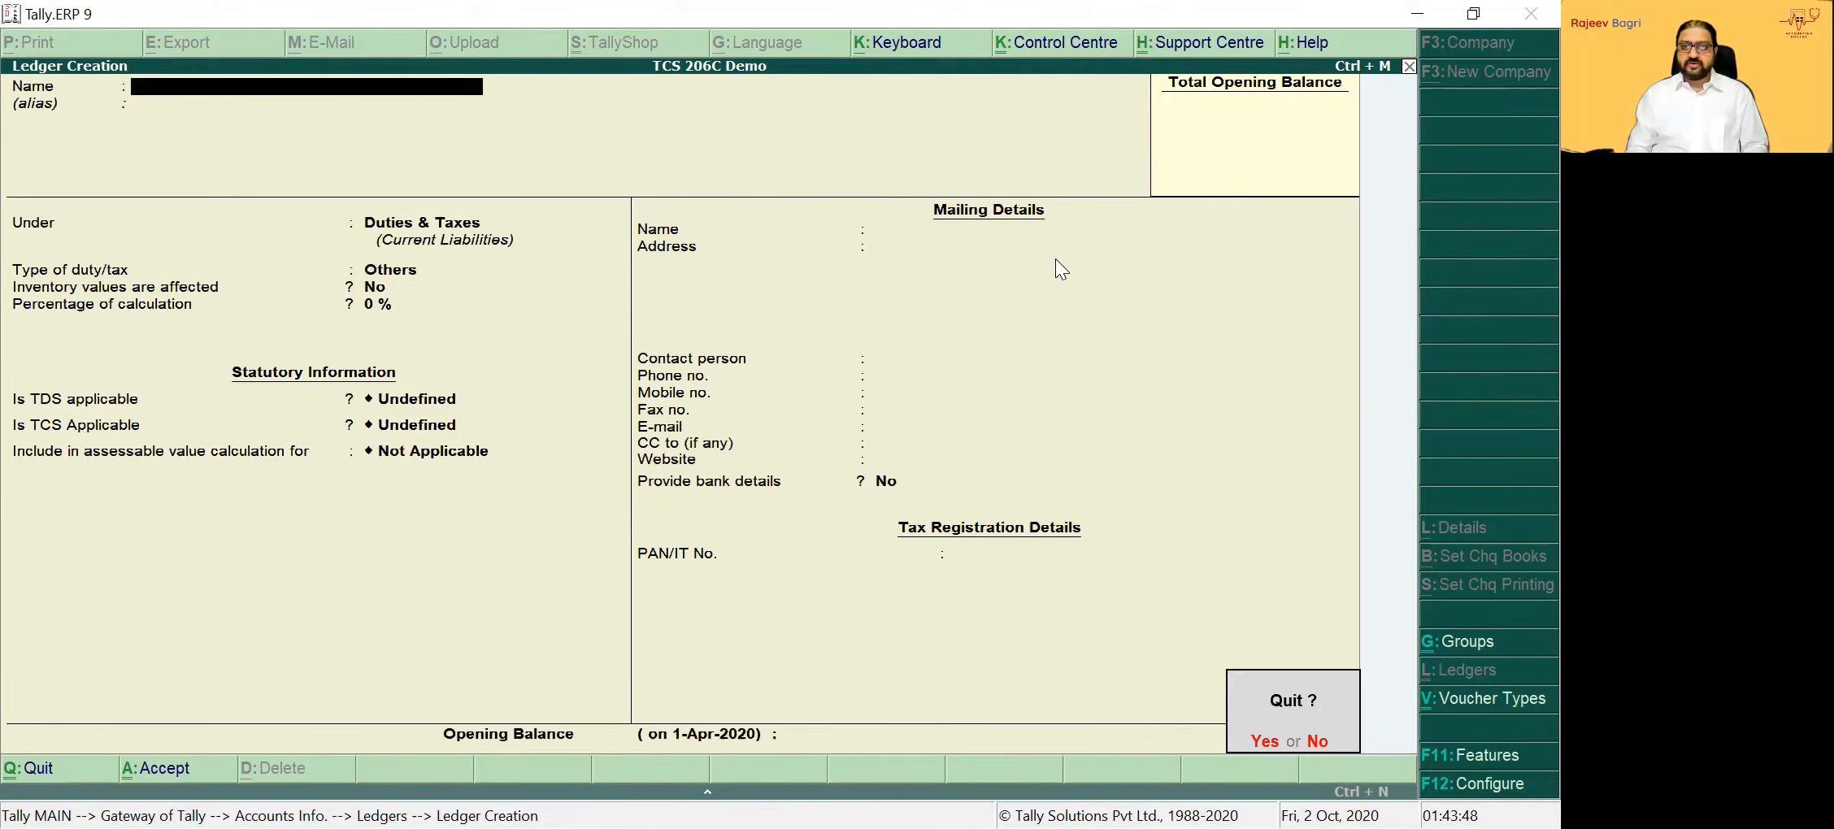
key("Return")
key("Escape")
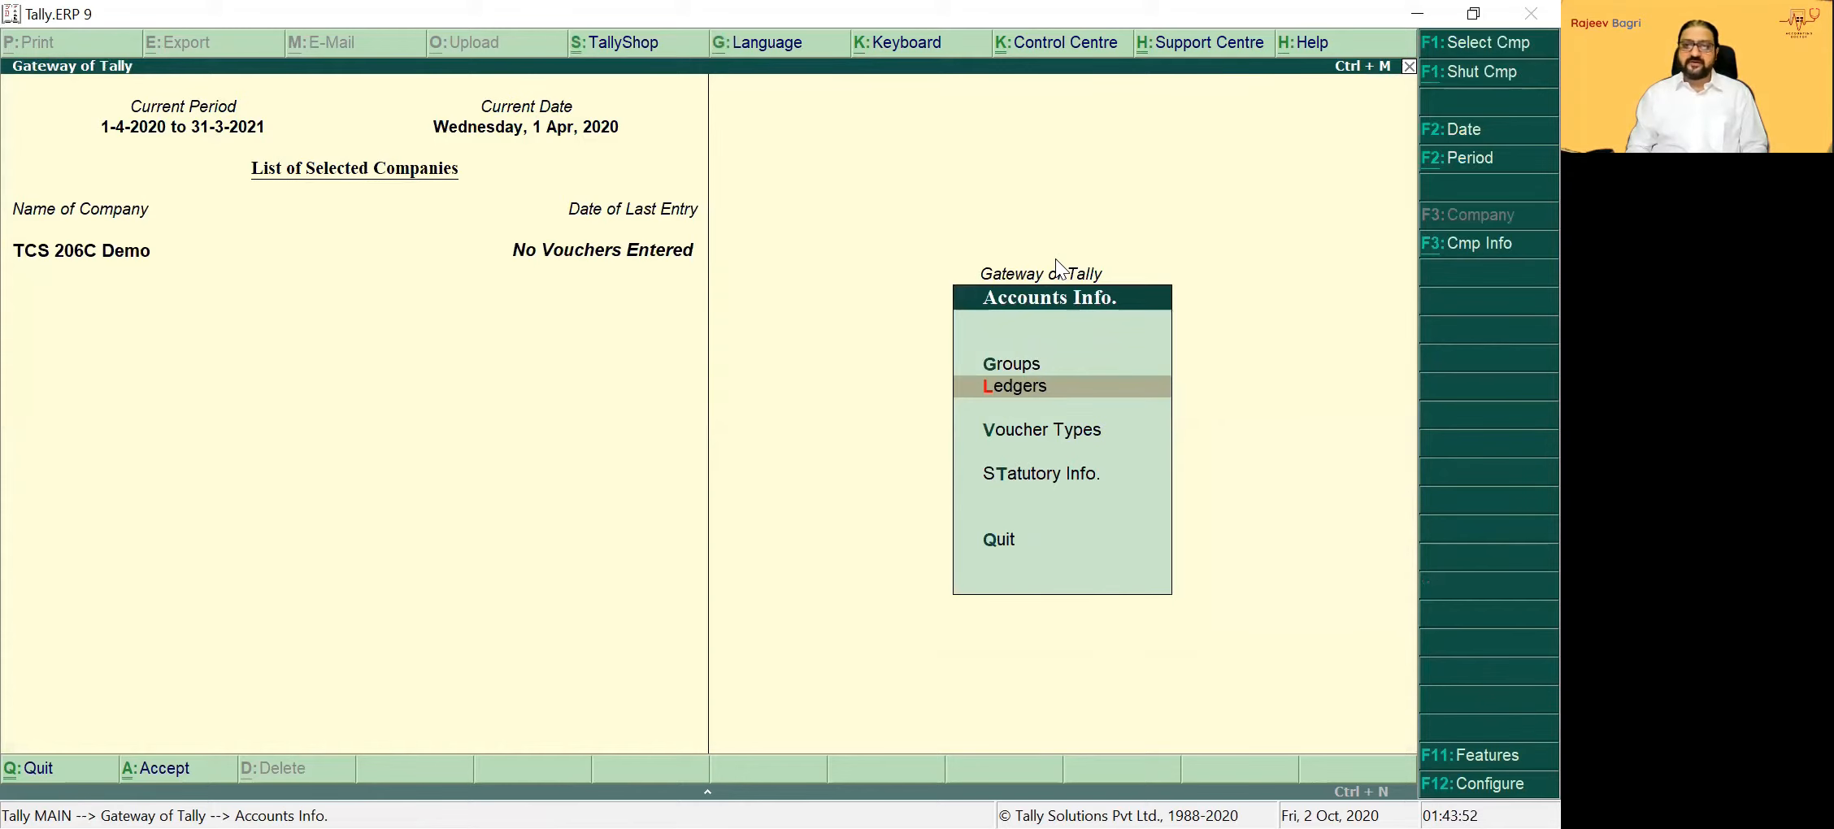
key("Escape")
key("Down")
key("Return")
key("Down")
key("Return")
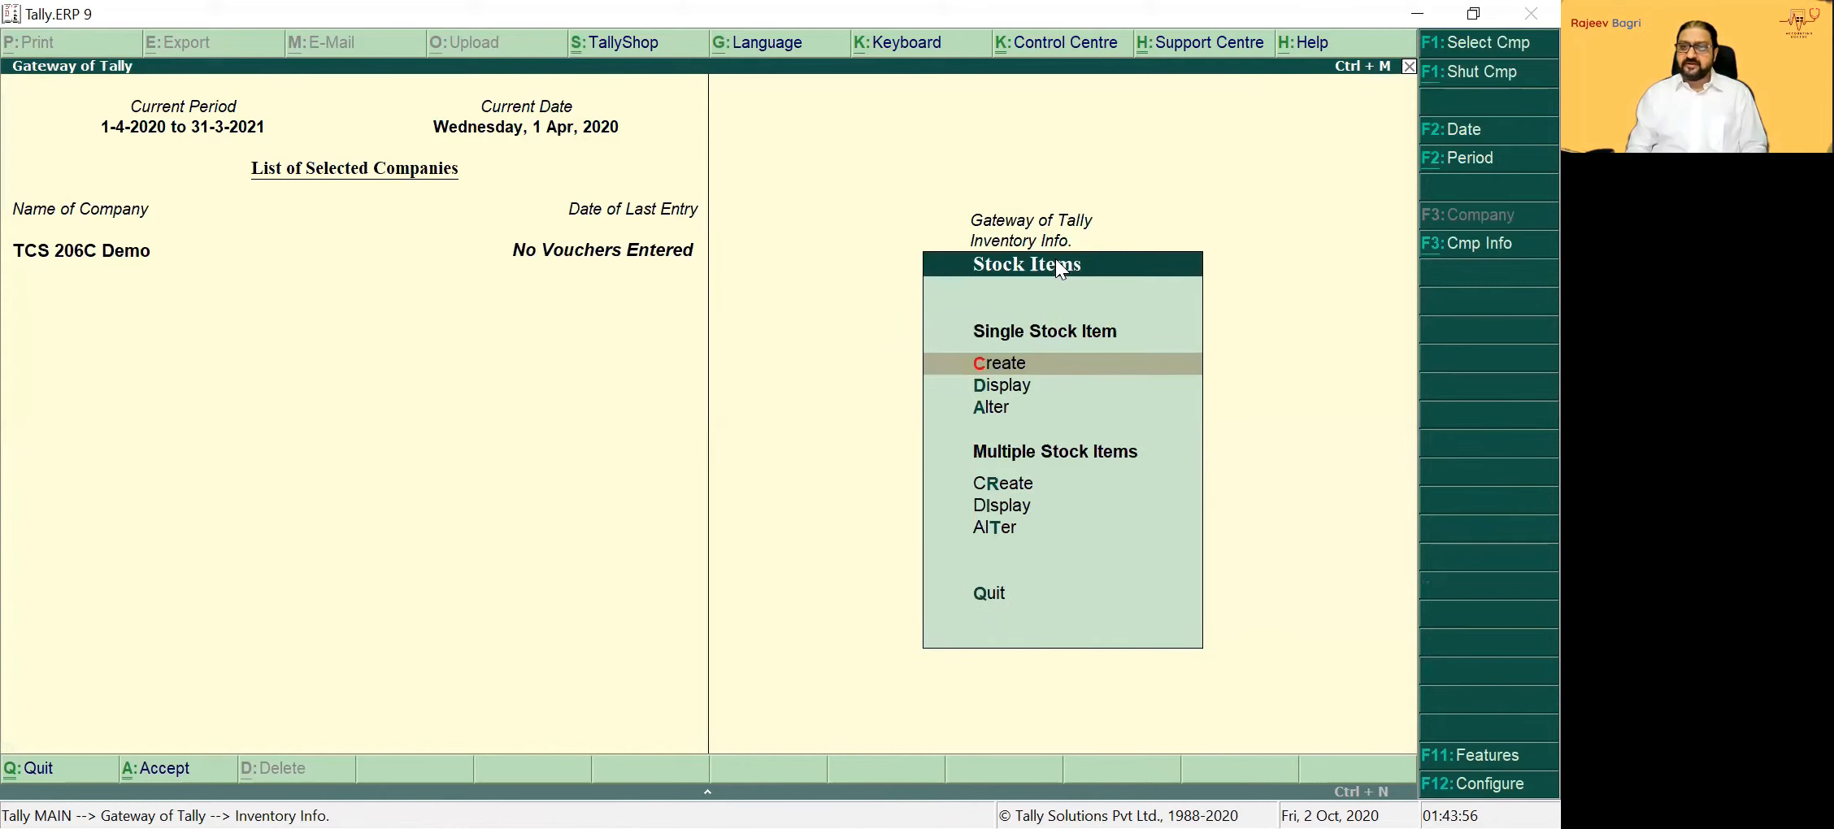
key("Down")
key("Down")
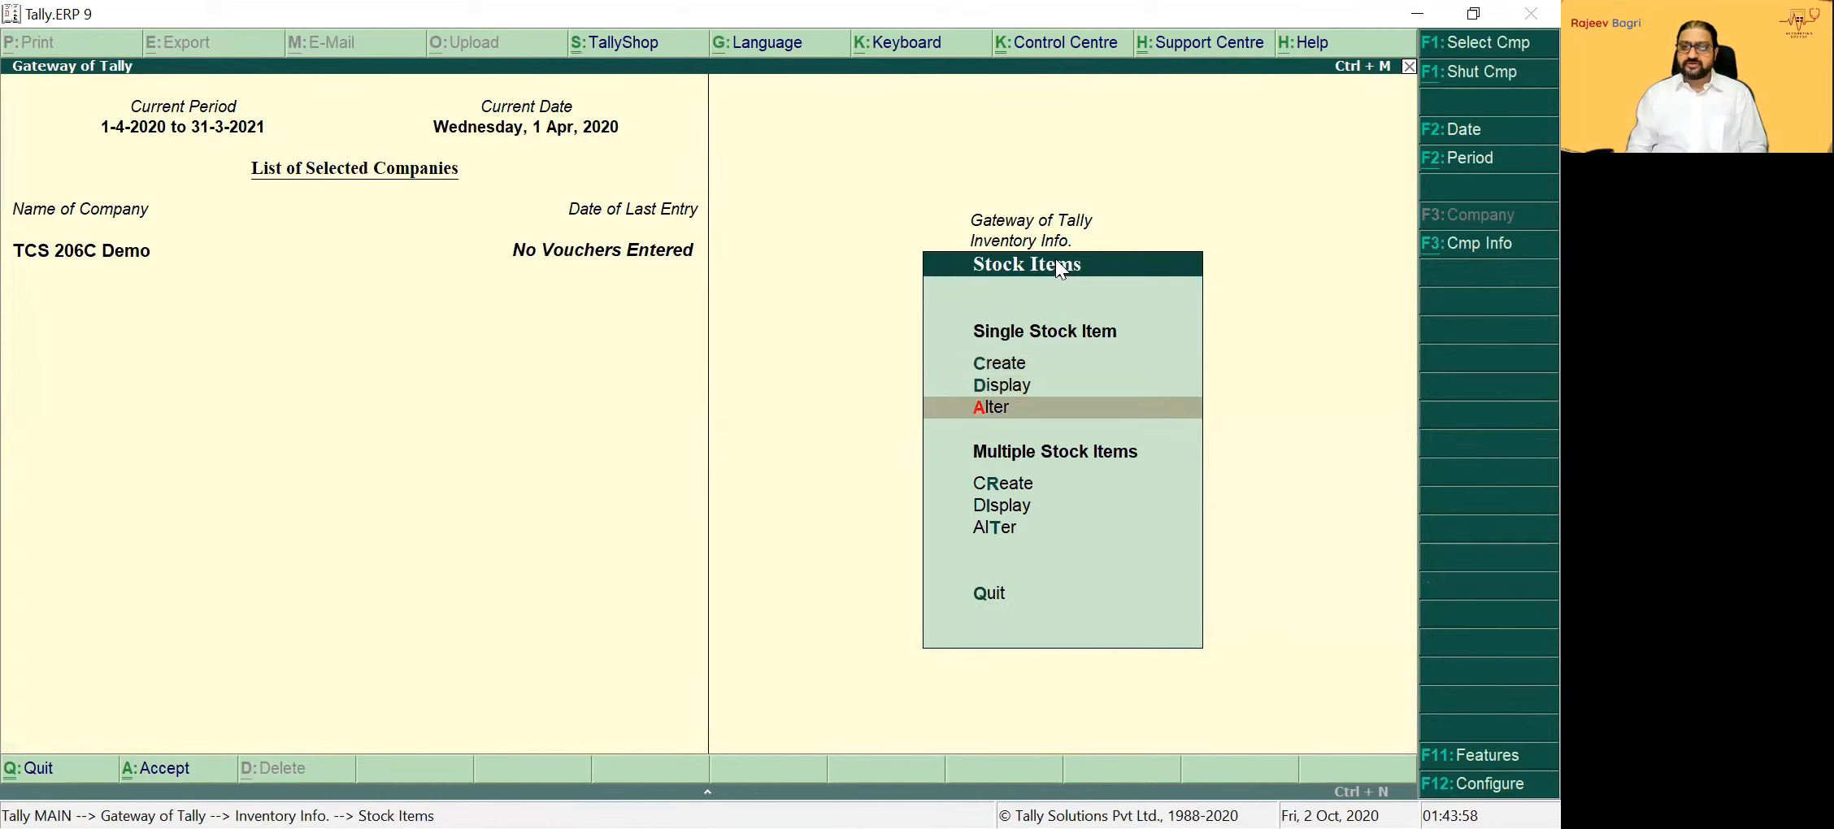
key("Return")
key("Return")
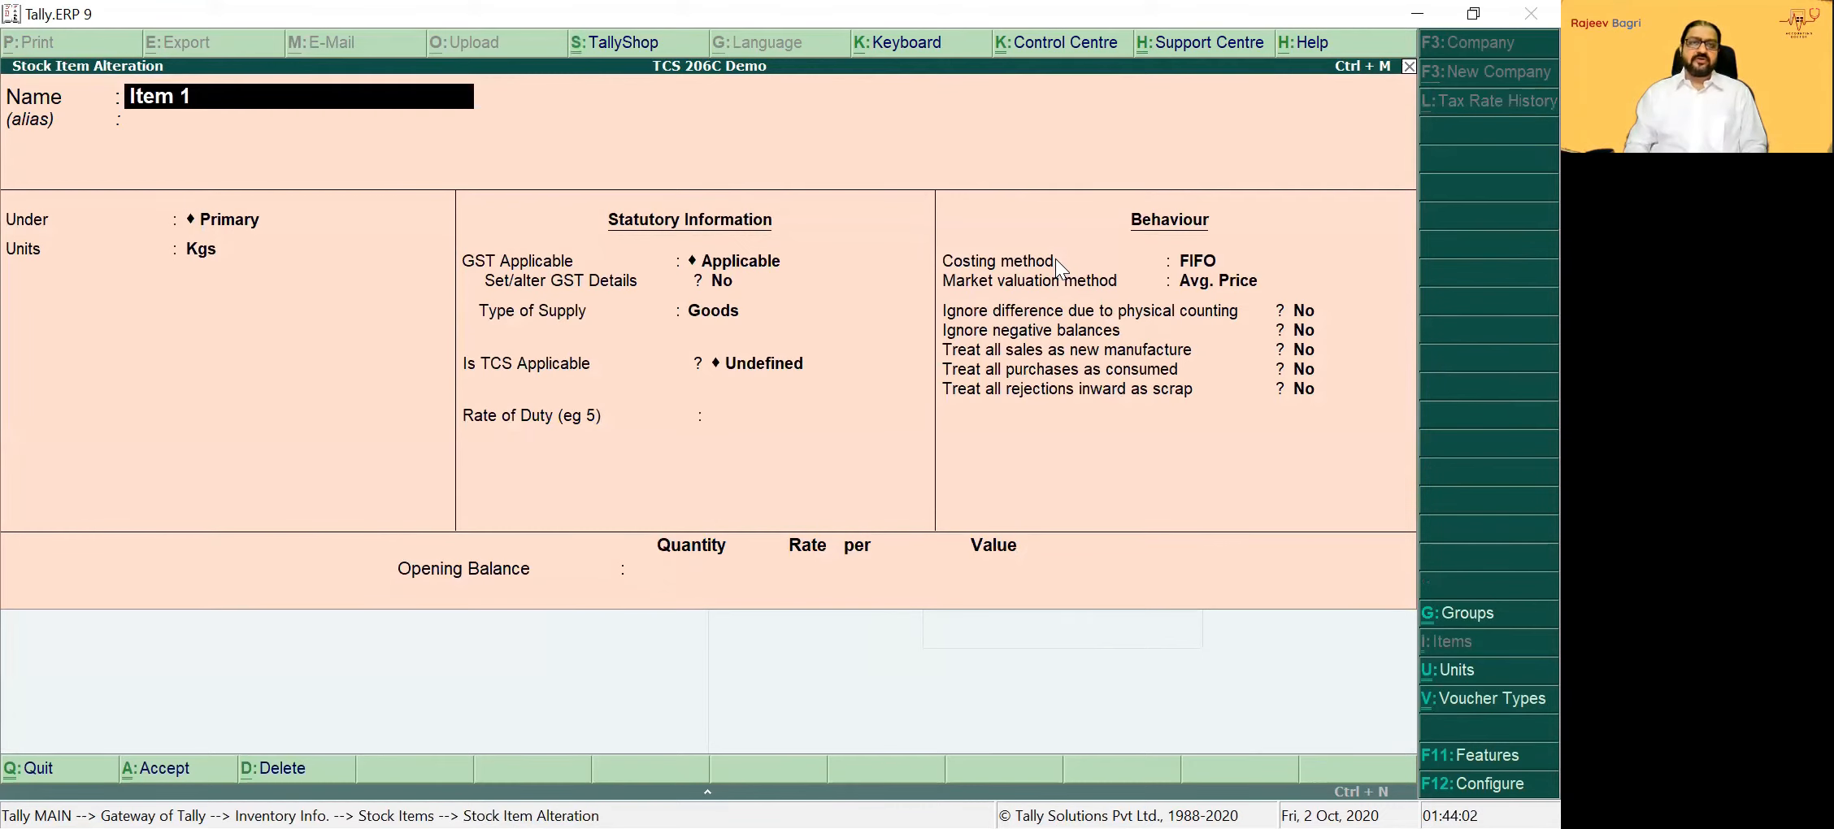
Set TCS applicability of Item 1 to Applicable with nature of goods "TCS 206C (1H)_", keep its other settings, and save the item
key("Return")
key("Return")
key("Return")
key("Return")
key("Return")
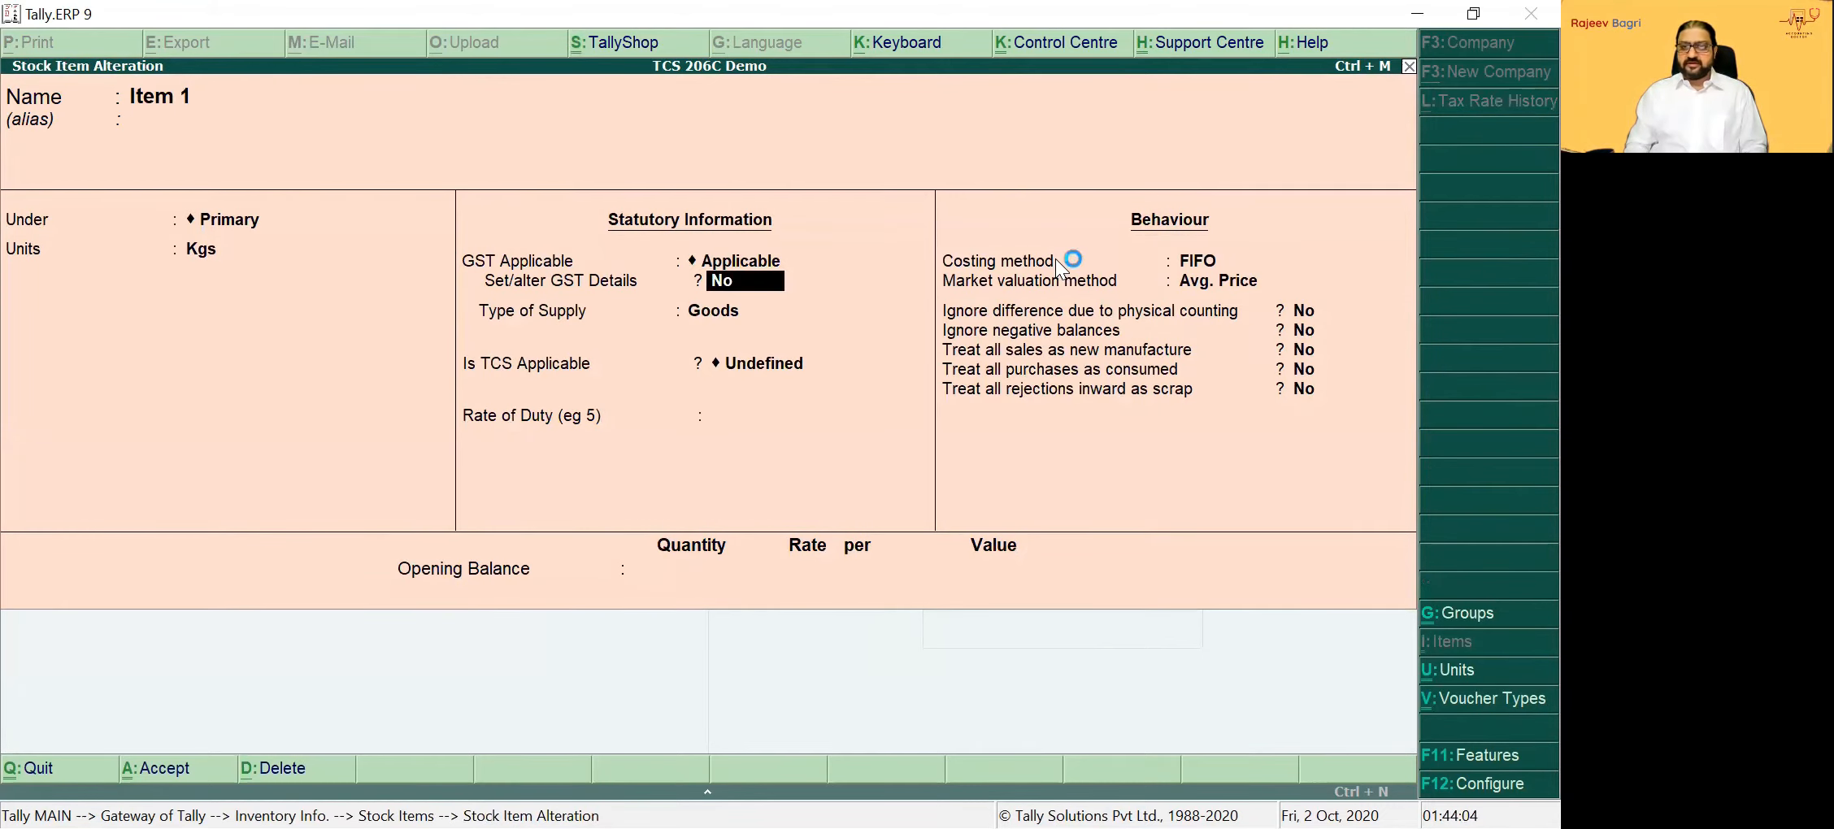
key("Return")
key("BackSpace")
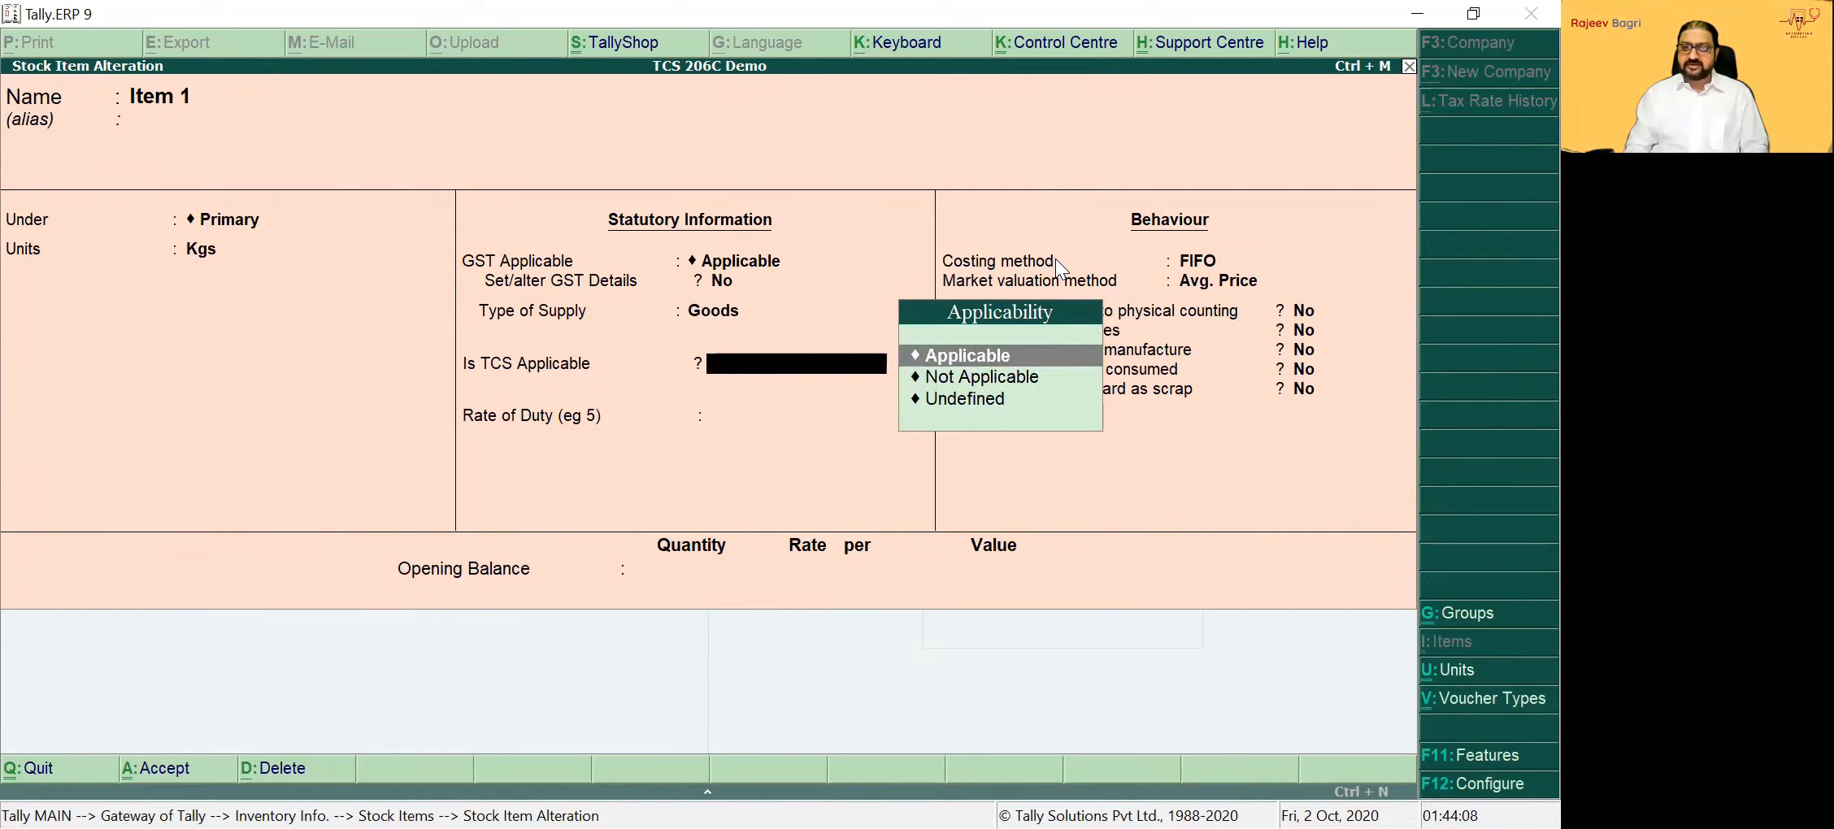
key("Return")
key("Down")
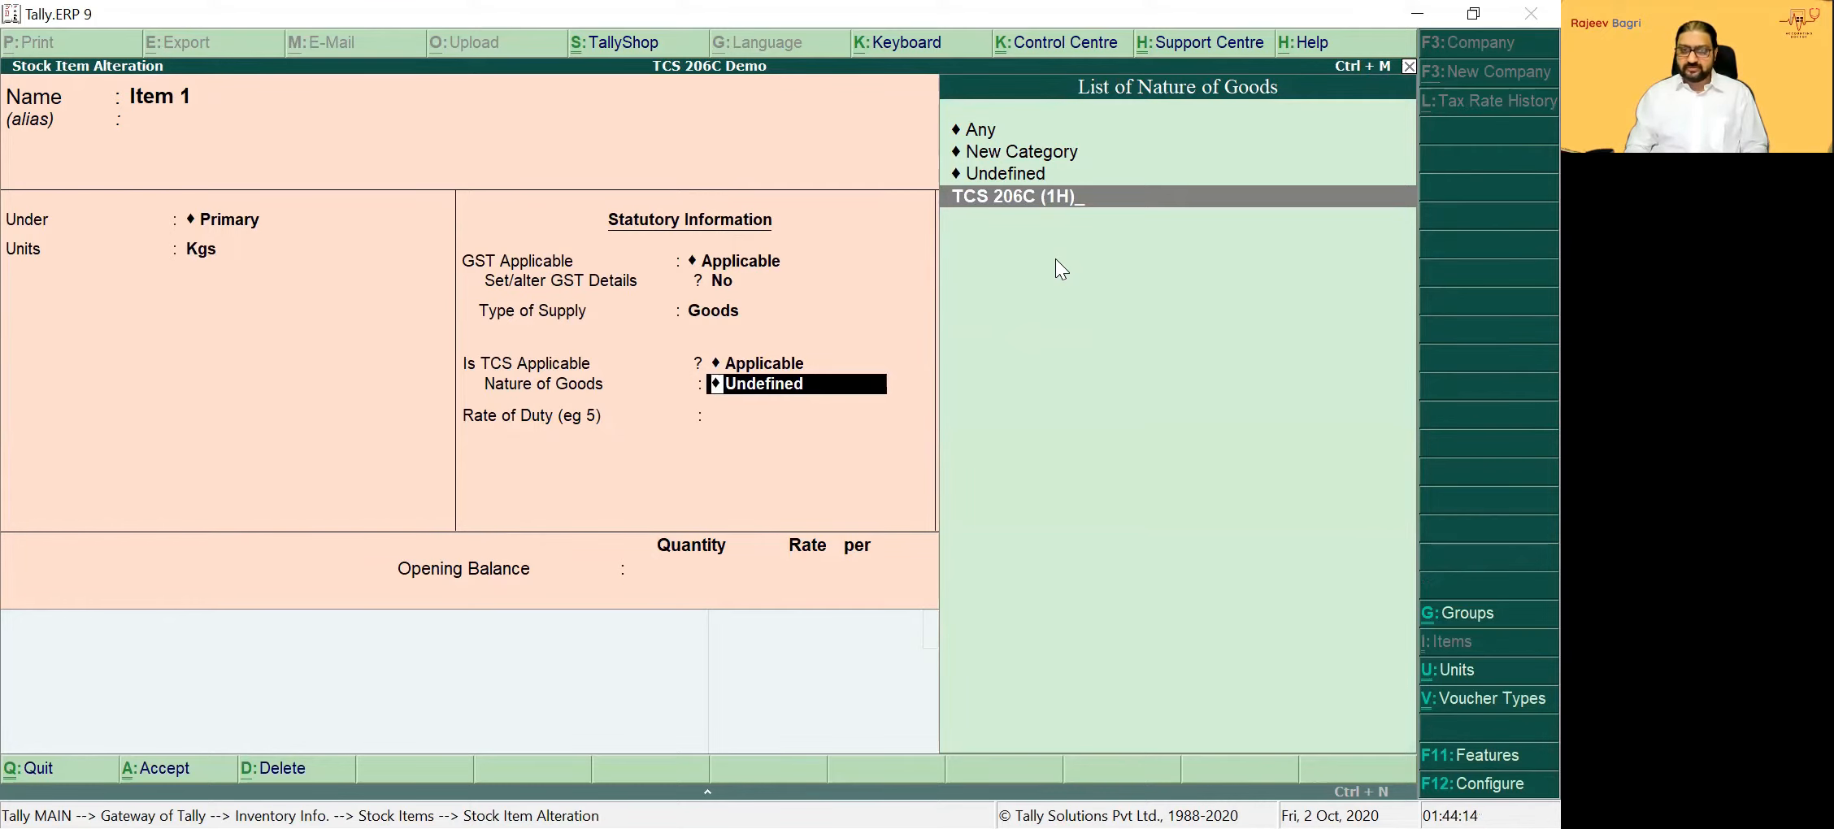
key("Return")
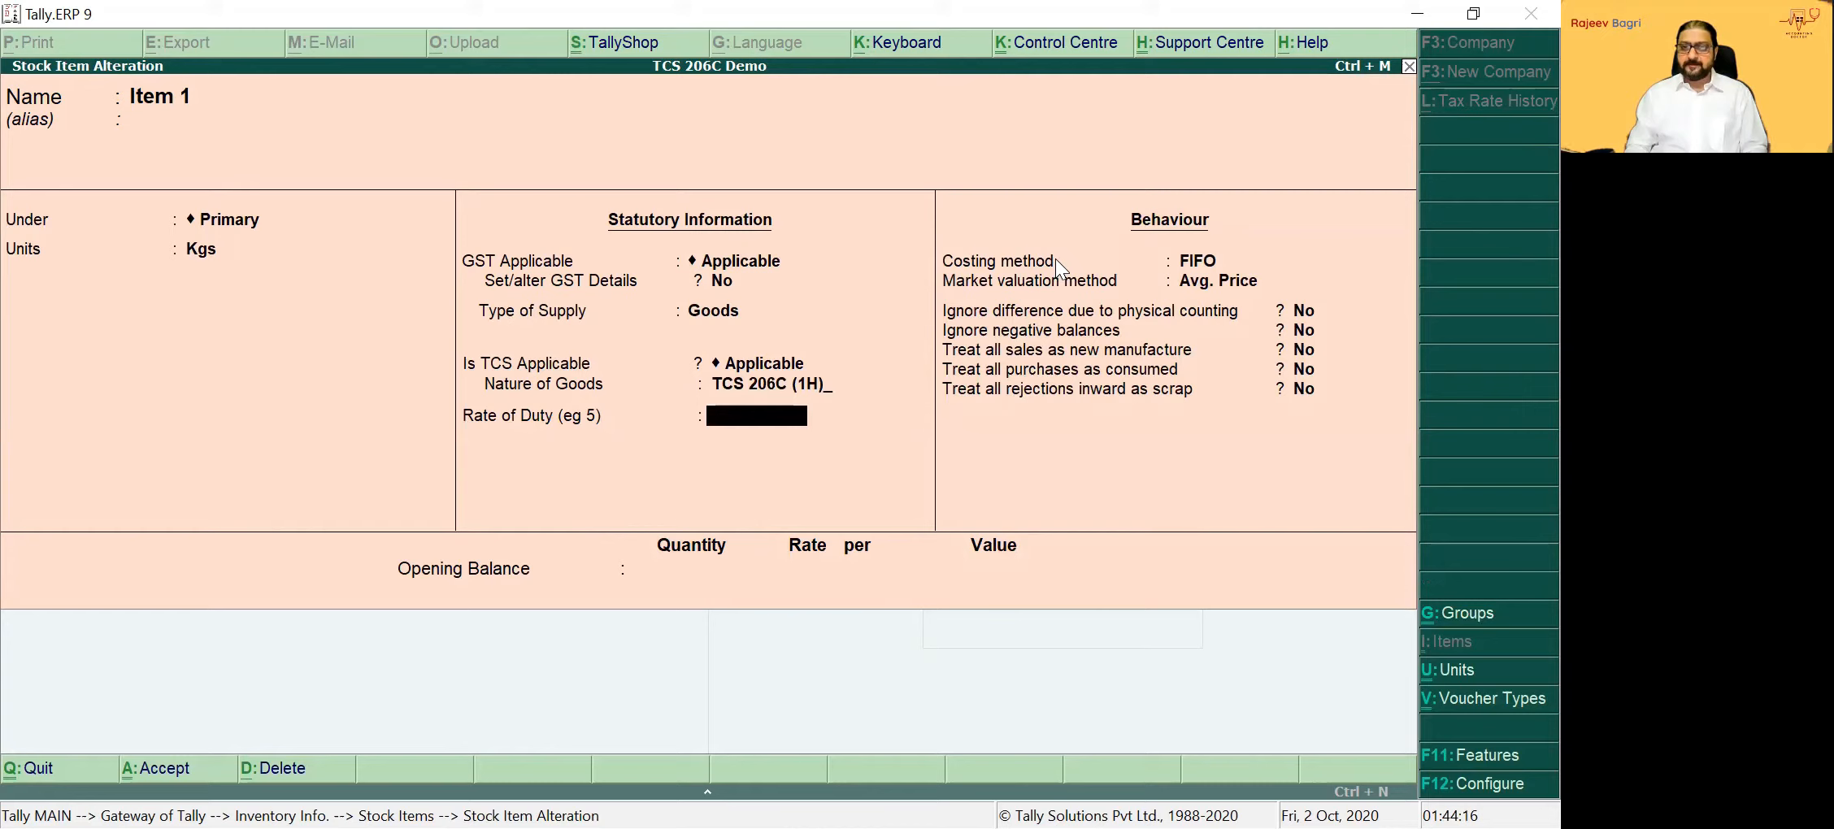
key("Return")
key("Return")
key("Return")
key("ctrl+a")
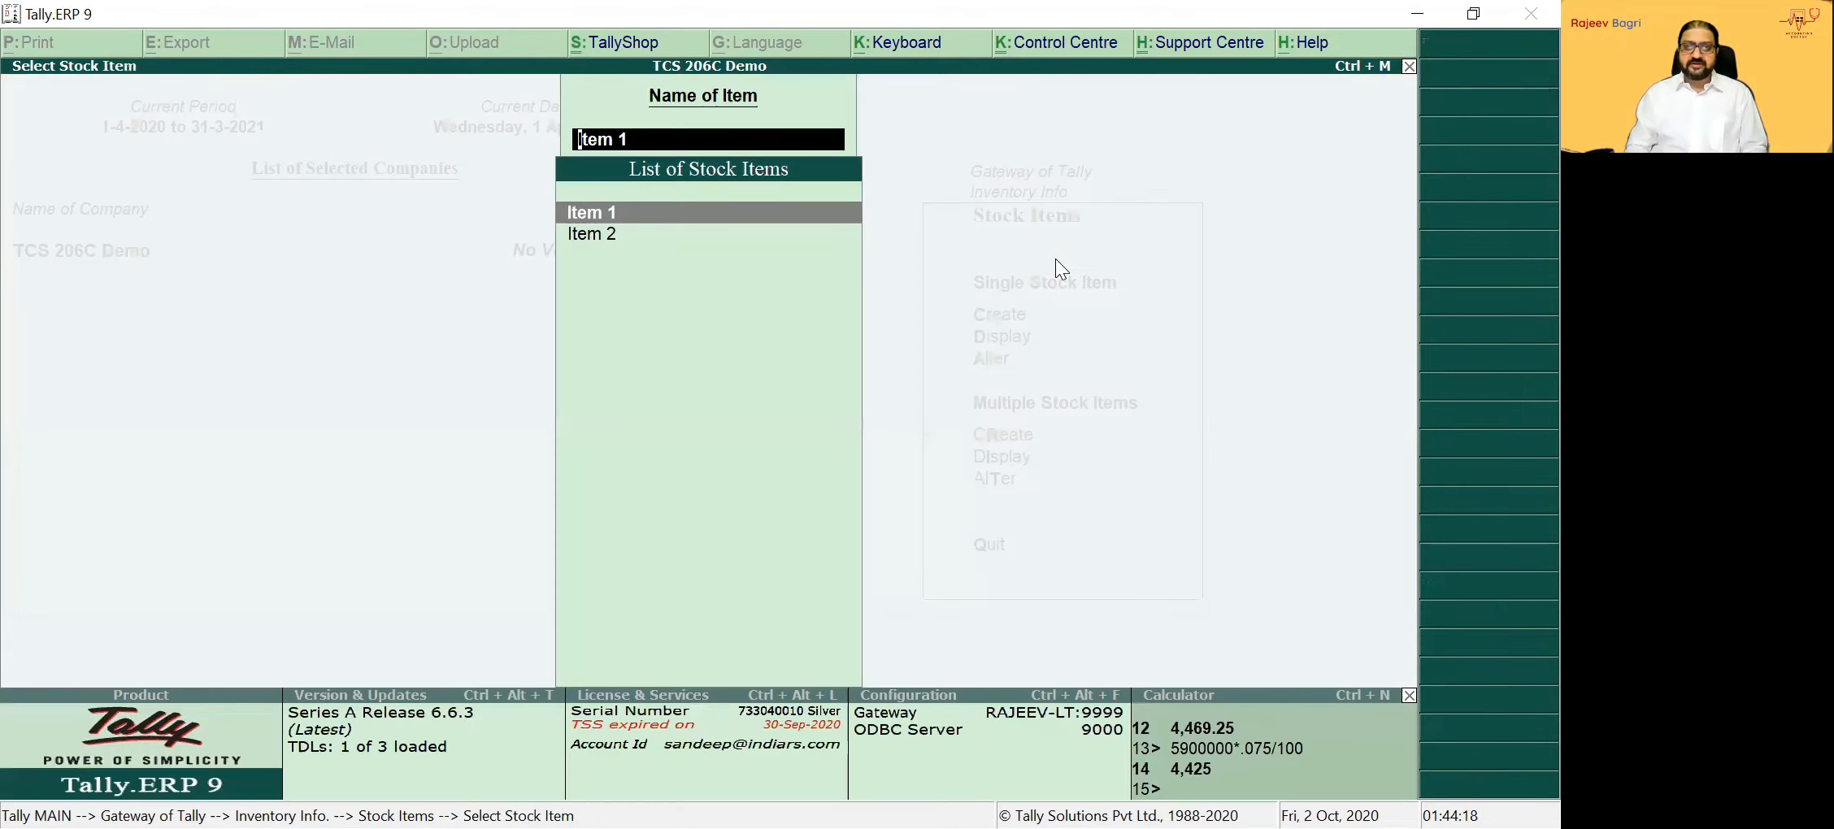
Open the stock item Item 2 for alteration and keep its name, group, units and GST details
key("Down")
key("Return")
key("Return")
key("Return")
key("Return")
key("Return")
key("Return")
key("Return")
key("Return")
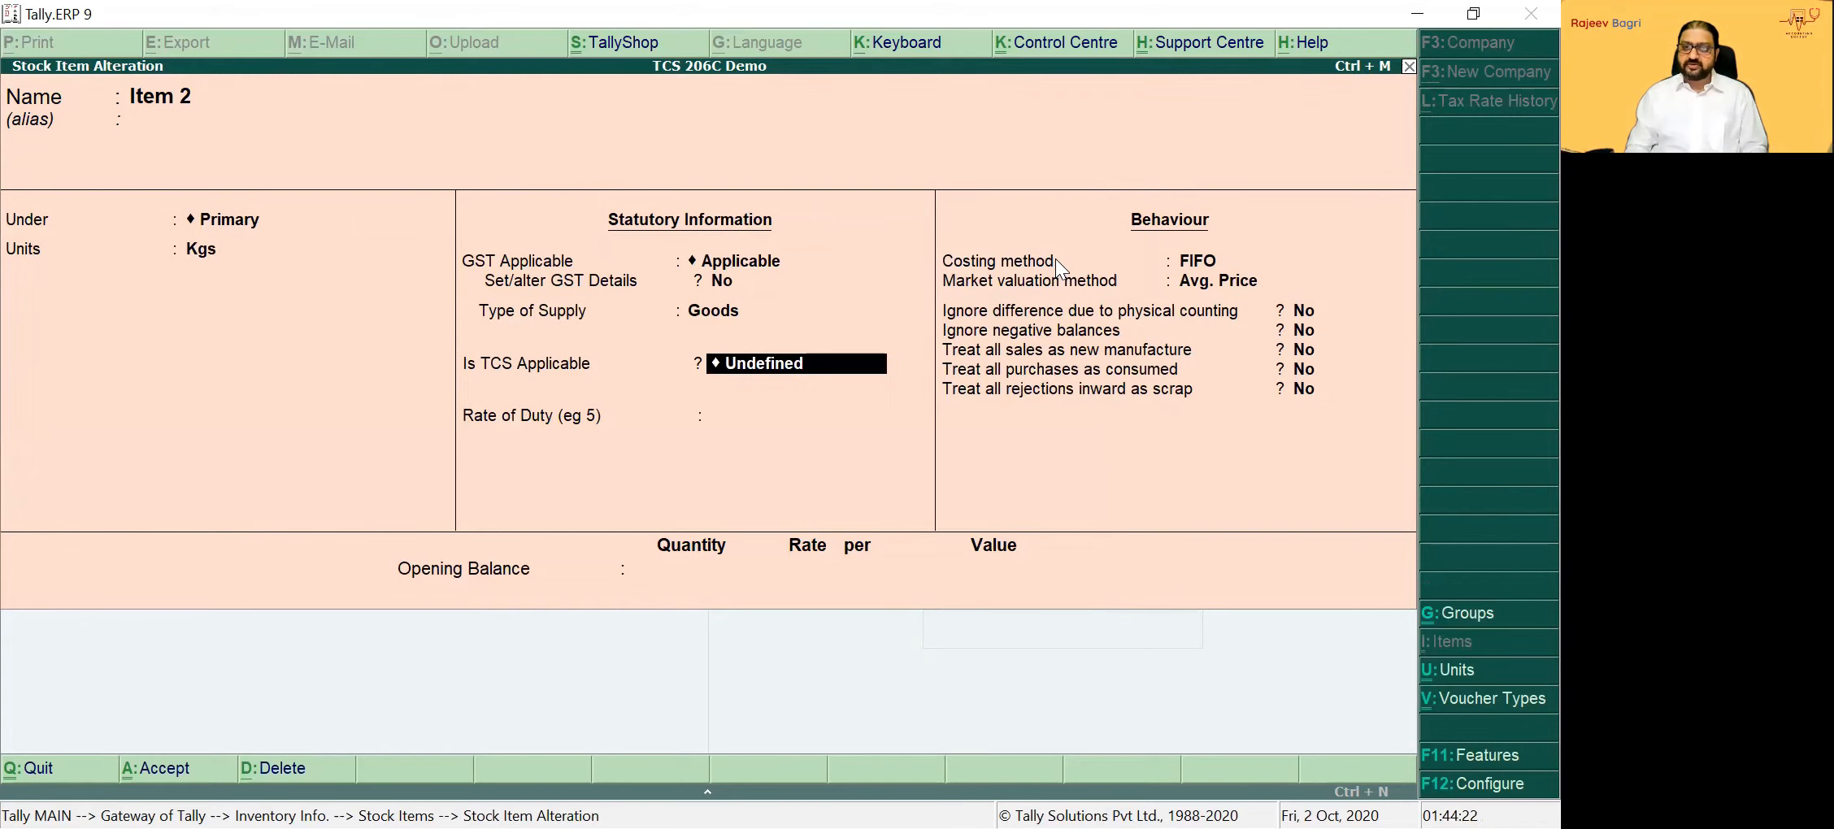
Set TCS applicability of Item 2 to Applicable with nature of goods "TCS 206C (1H)_" and save the item
key("Up")
key("Up")
key("Return")
key("Down")
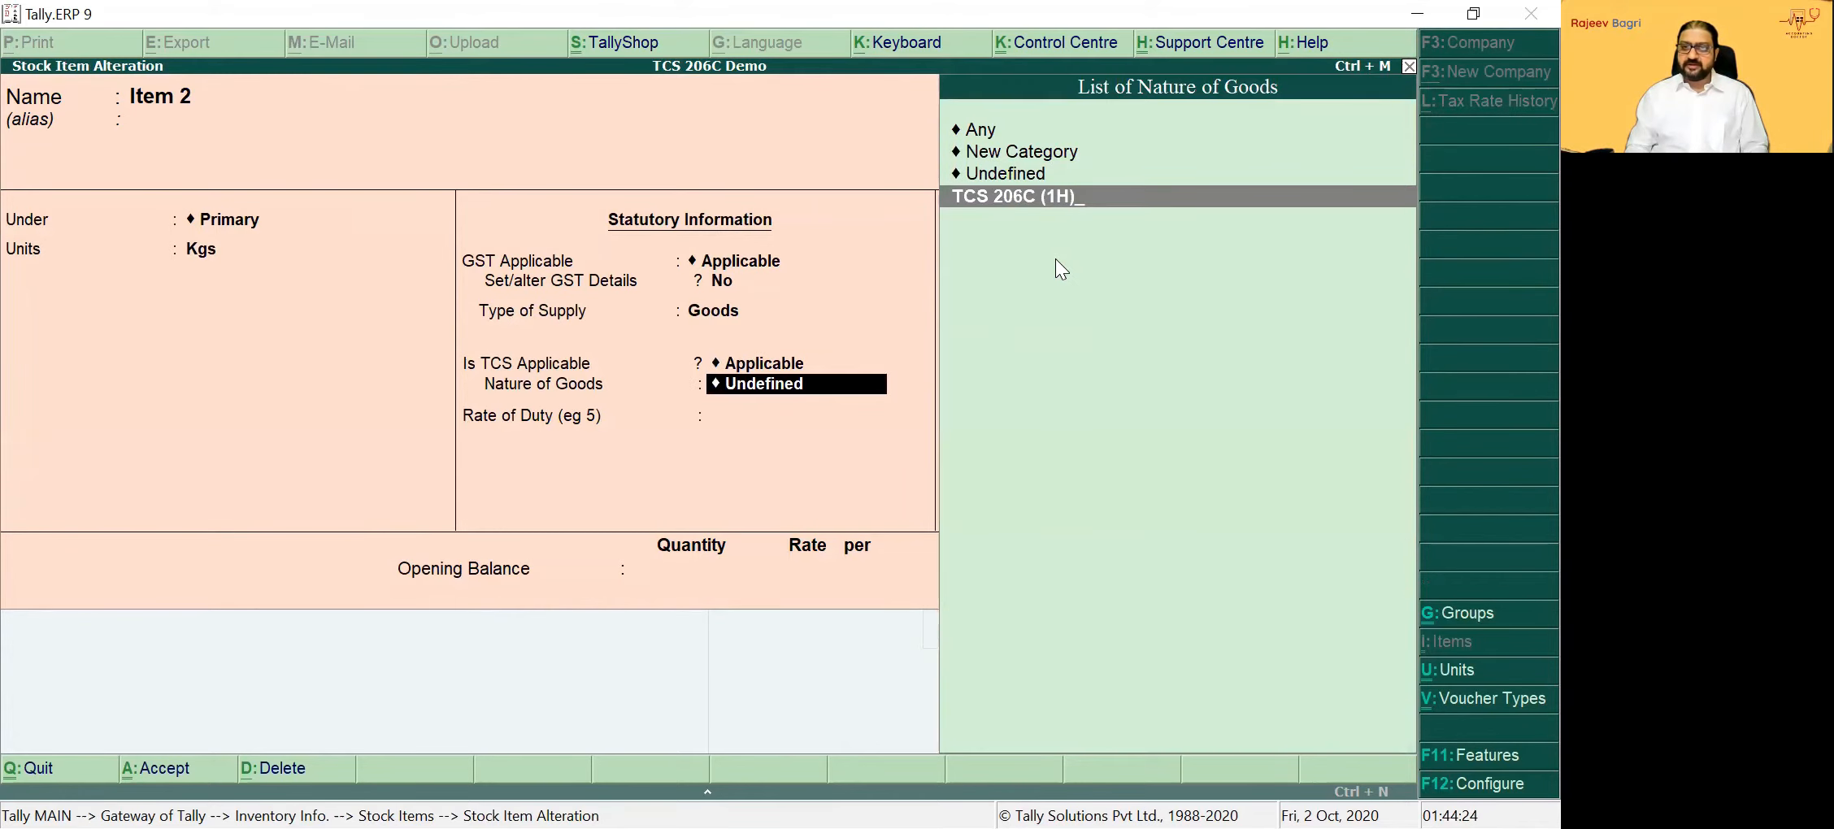
key("Return")
key("Return")
key("Return")
key("Return")
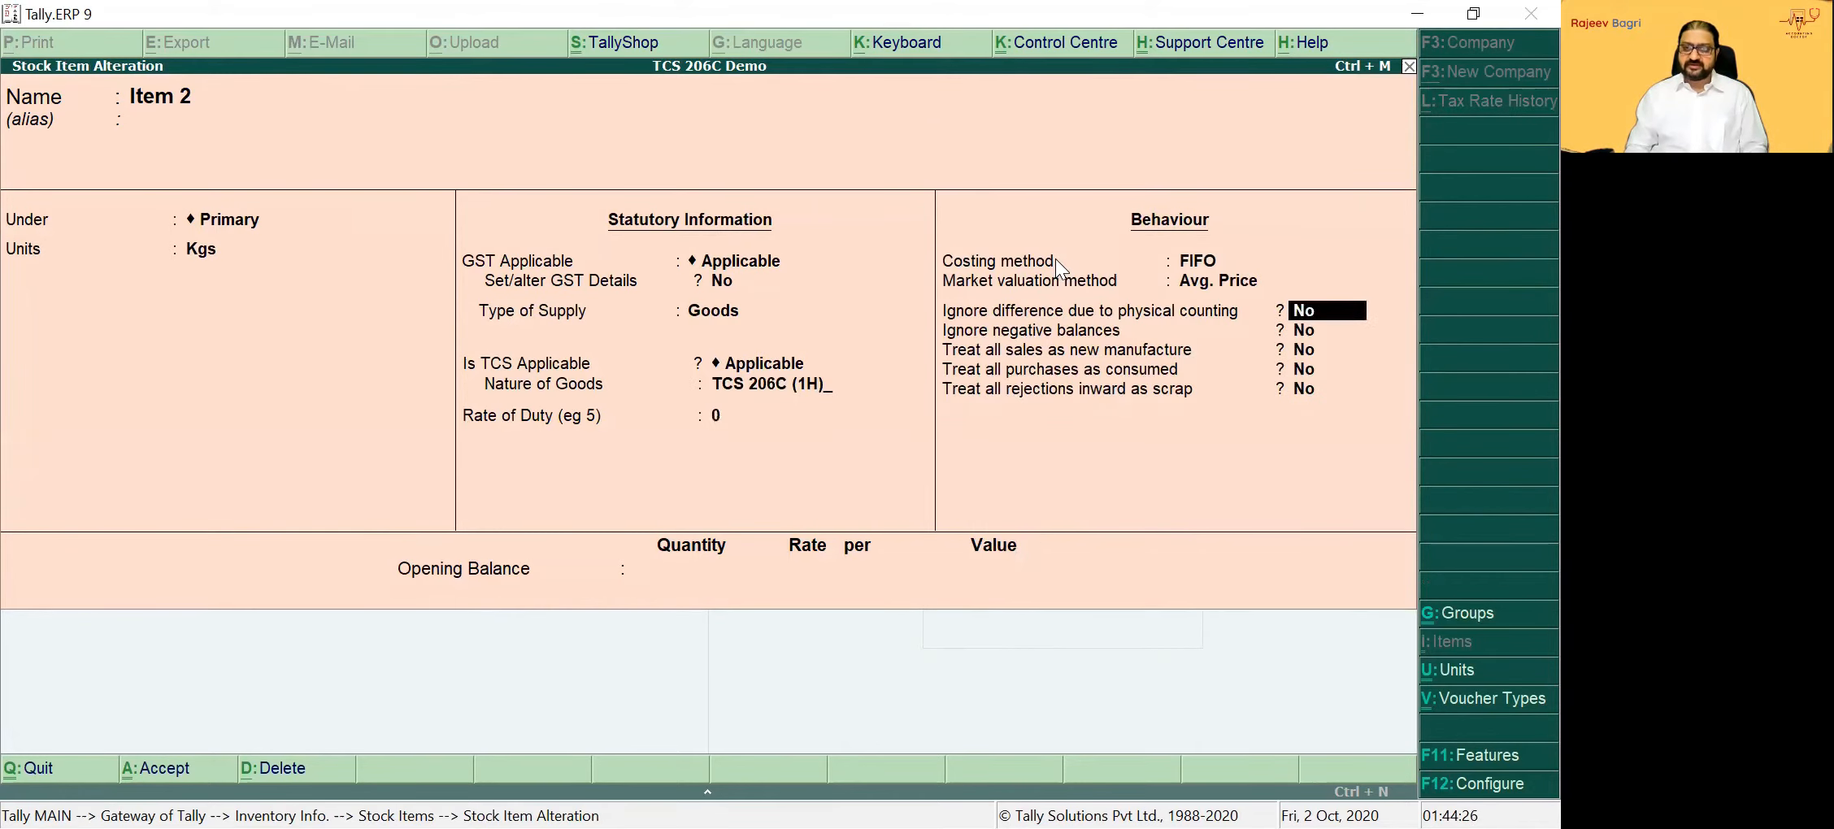
key("ctrl+a")
Leave the stock item masters, return to the Gateway of Tally and start a new sales voucher
key("Escape")
key("Escape")
key("Escape")
key("Escape")
key("Escape")
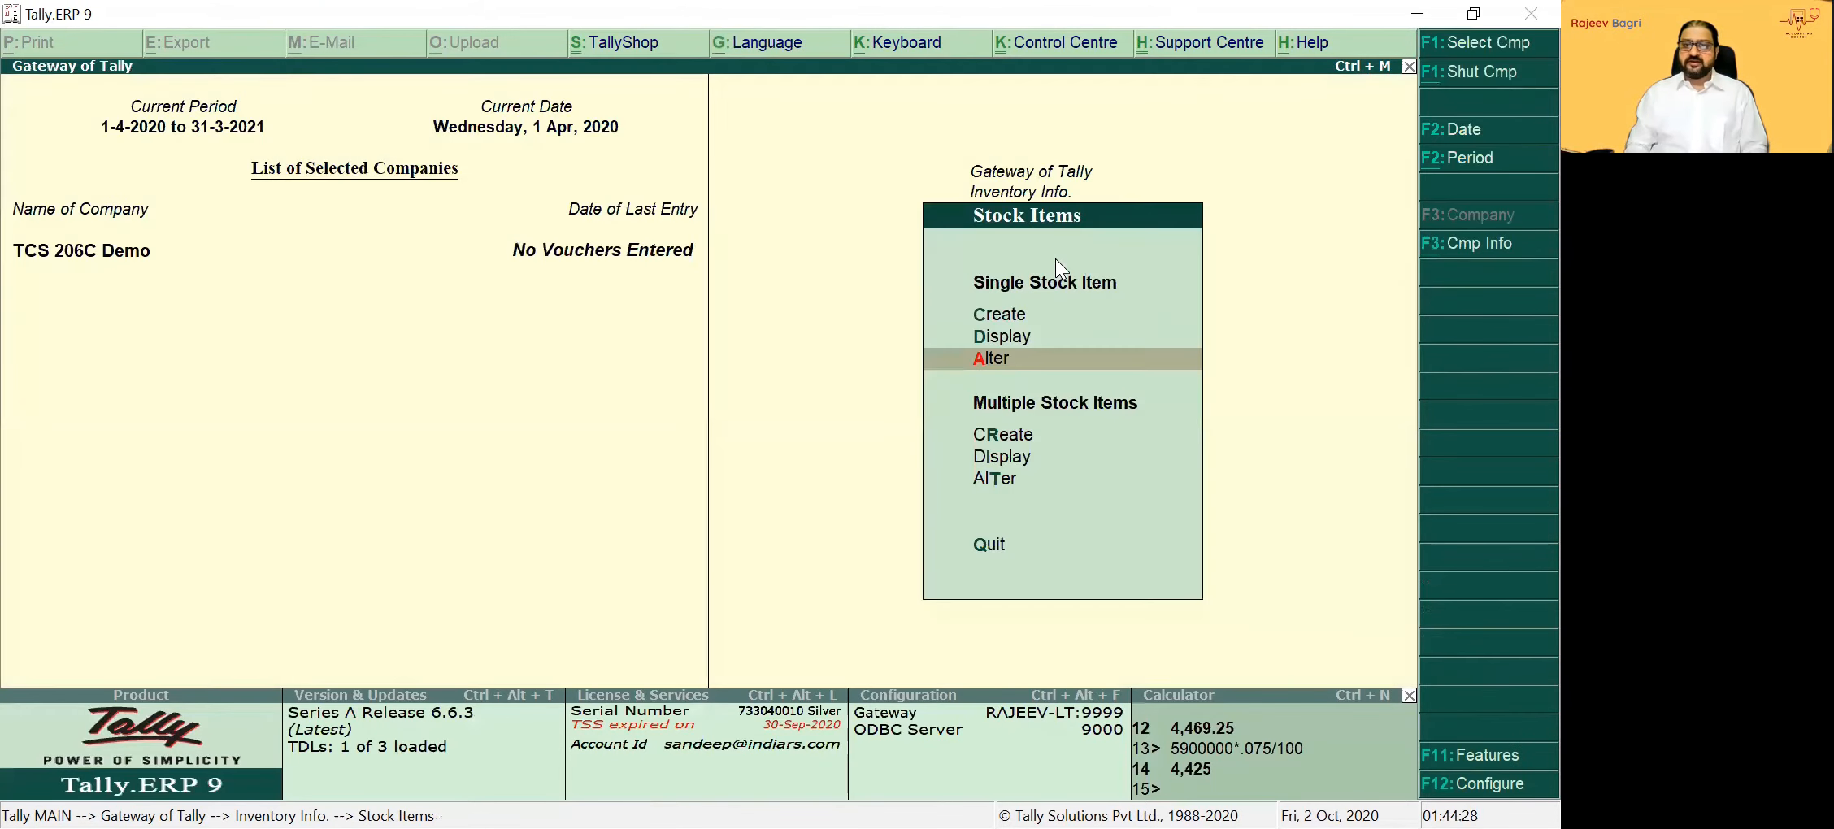
key("Escape")
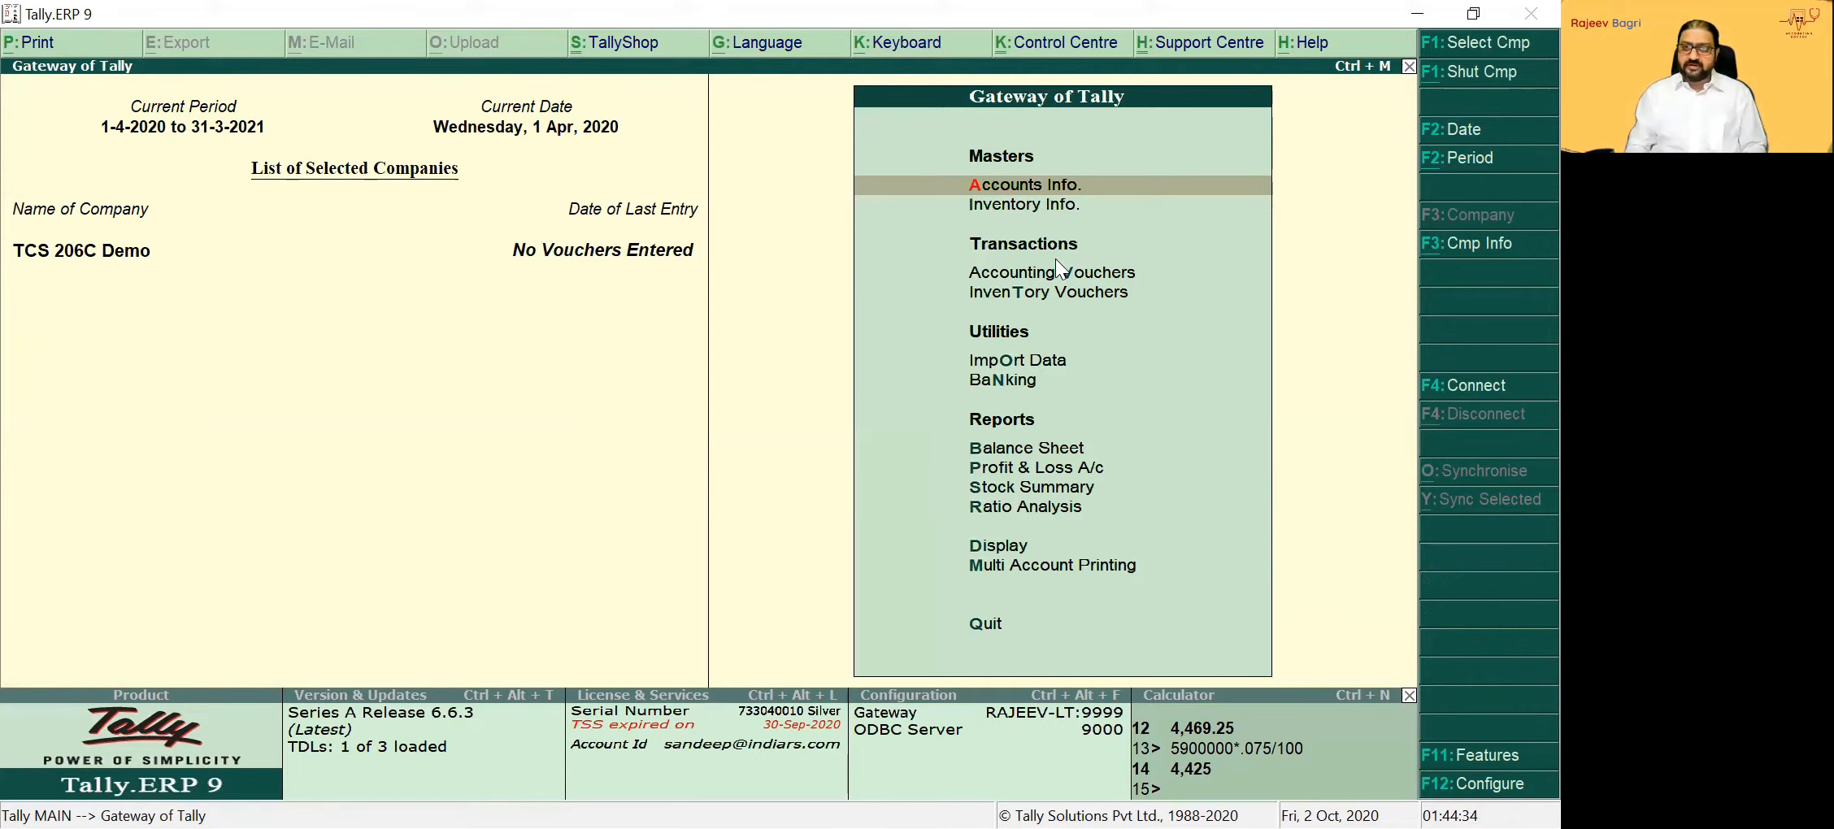
left_click(1059, 271)
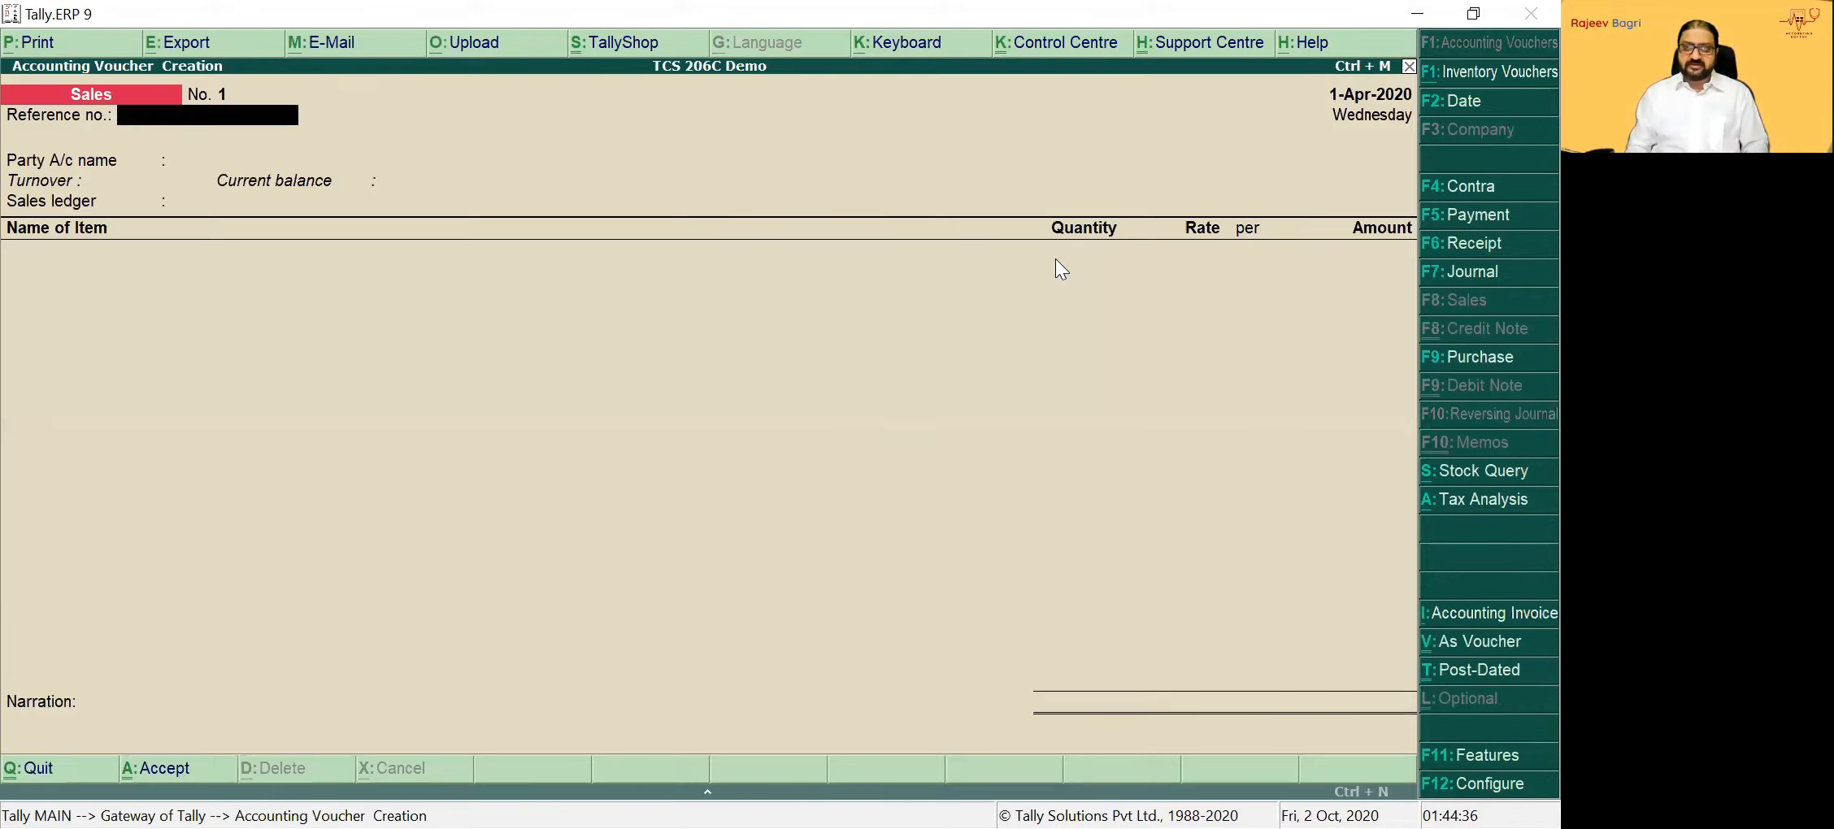
Leave the reference number blank, and choose Customer 1 as the party and Sales Account as the sales ledger
key("Return")
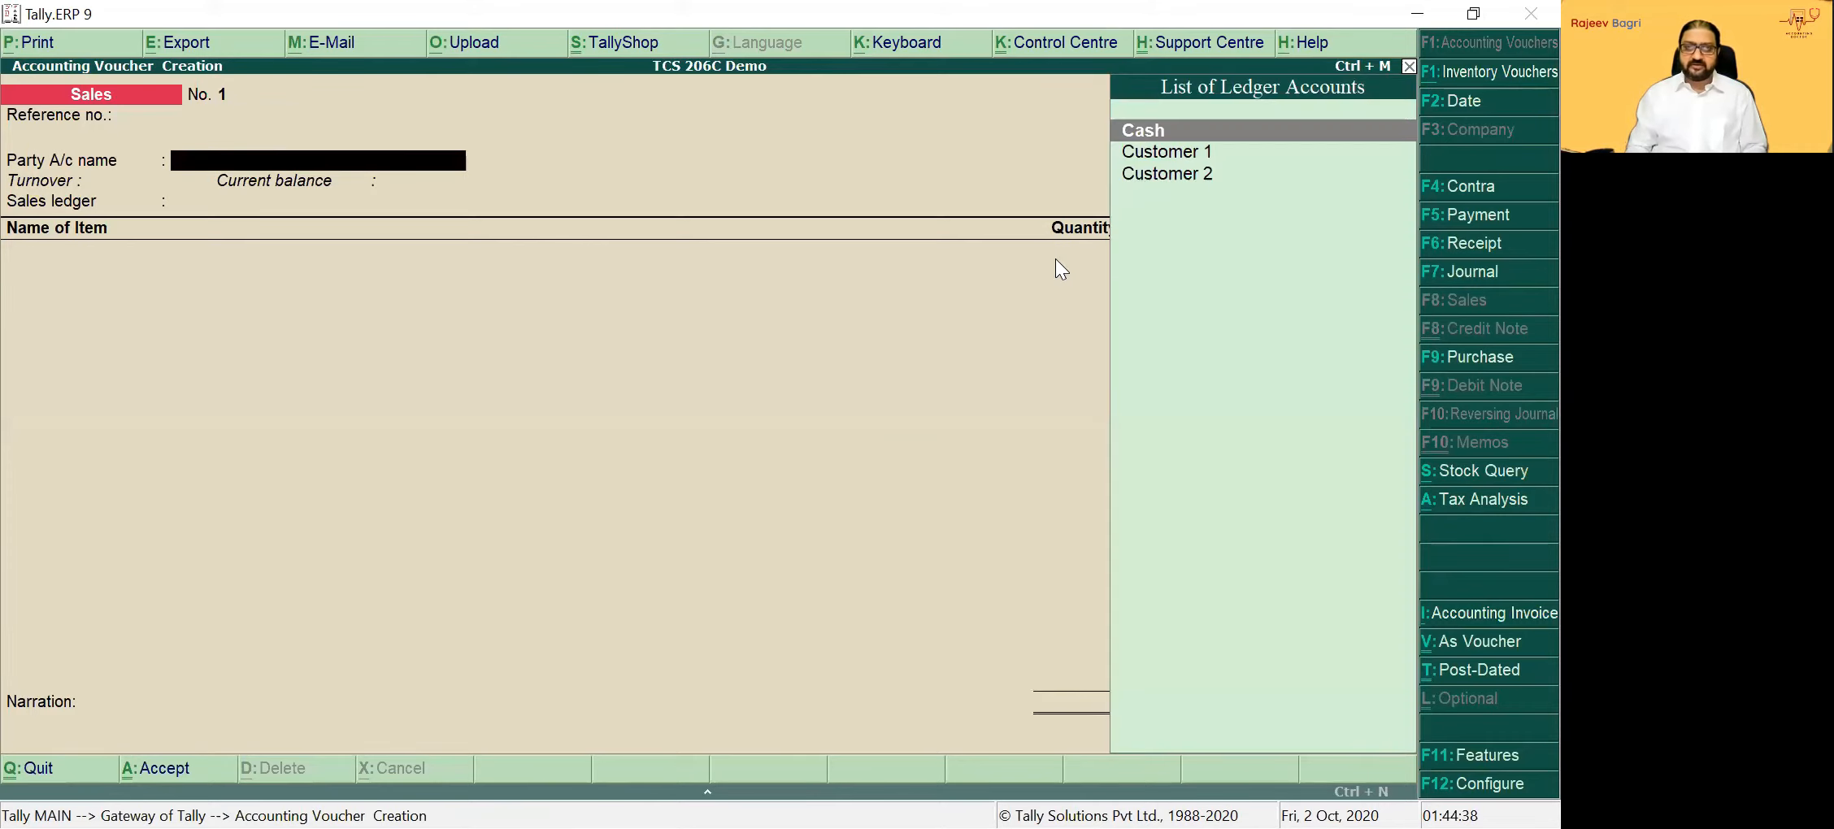
key("Down")
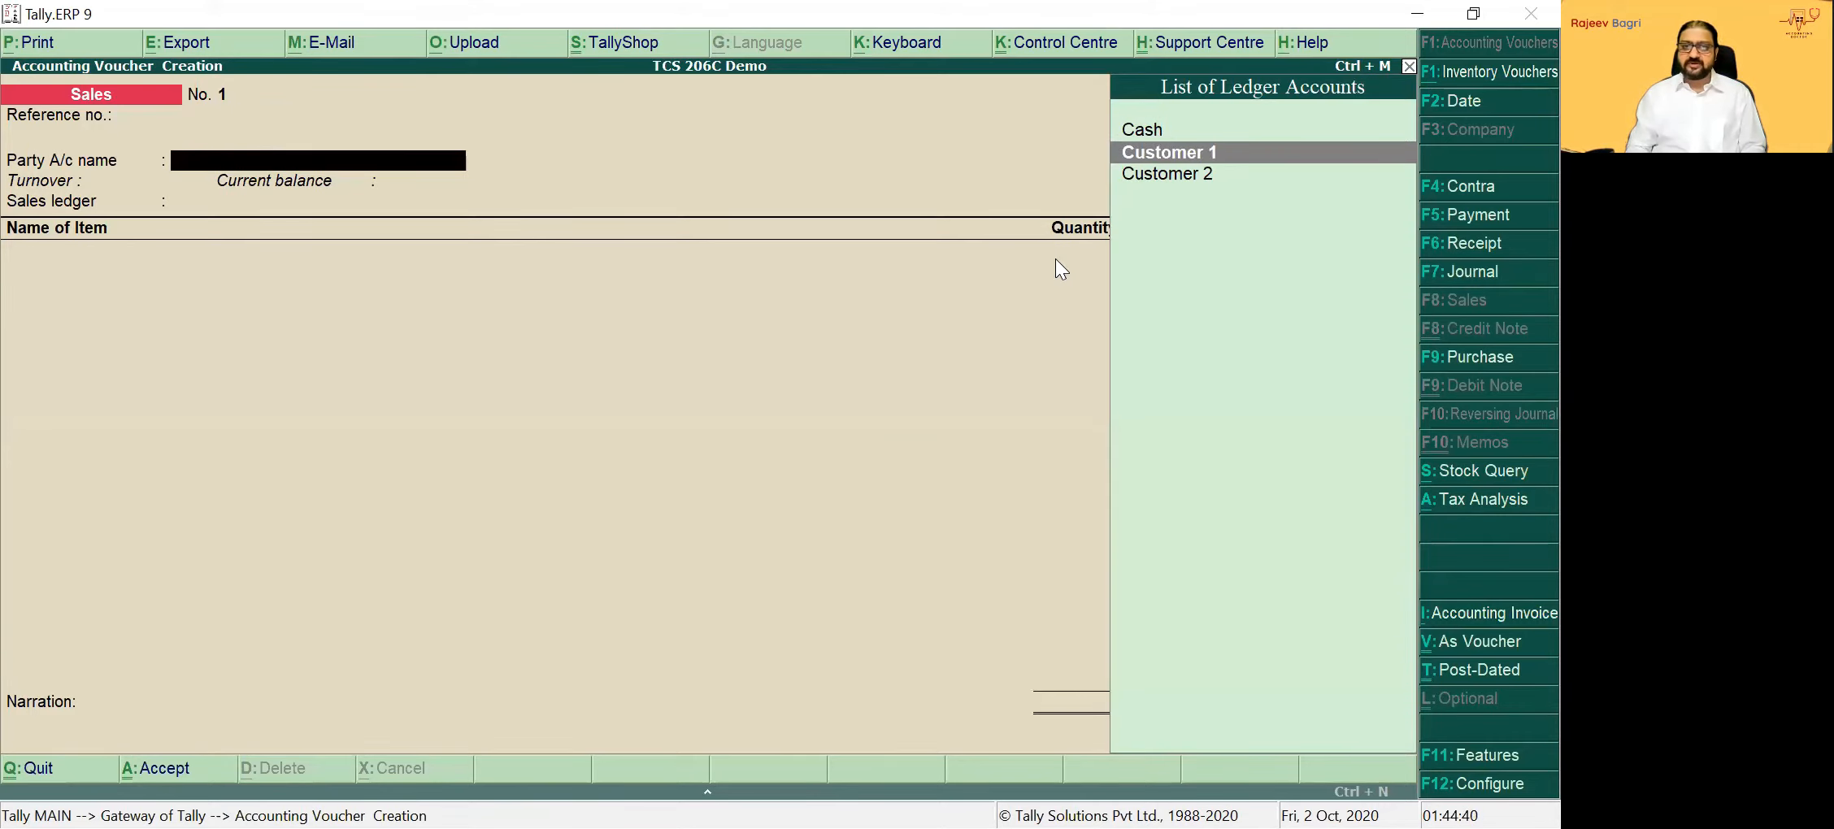
key("Return")
key("ctrl+a")
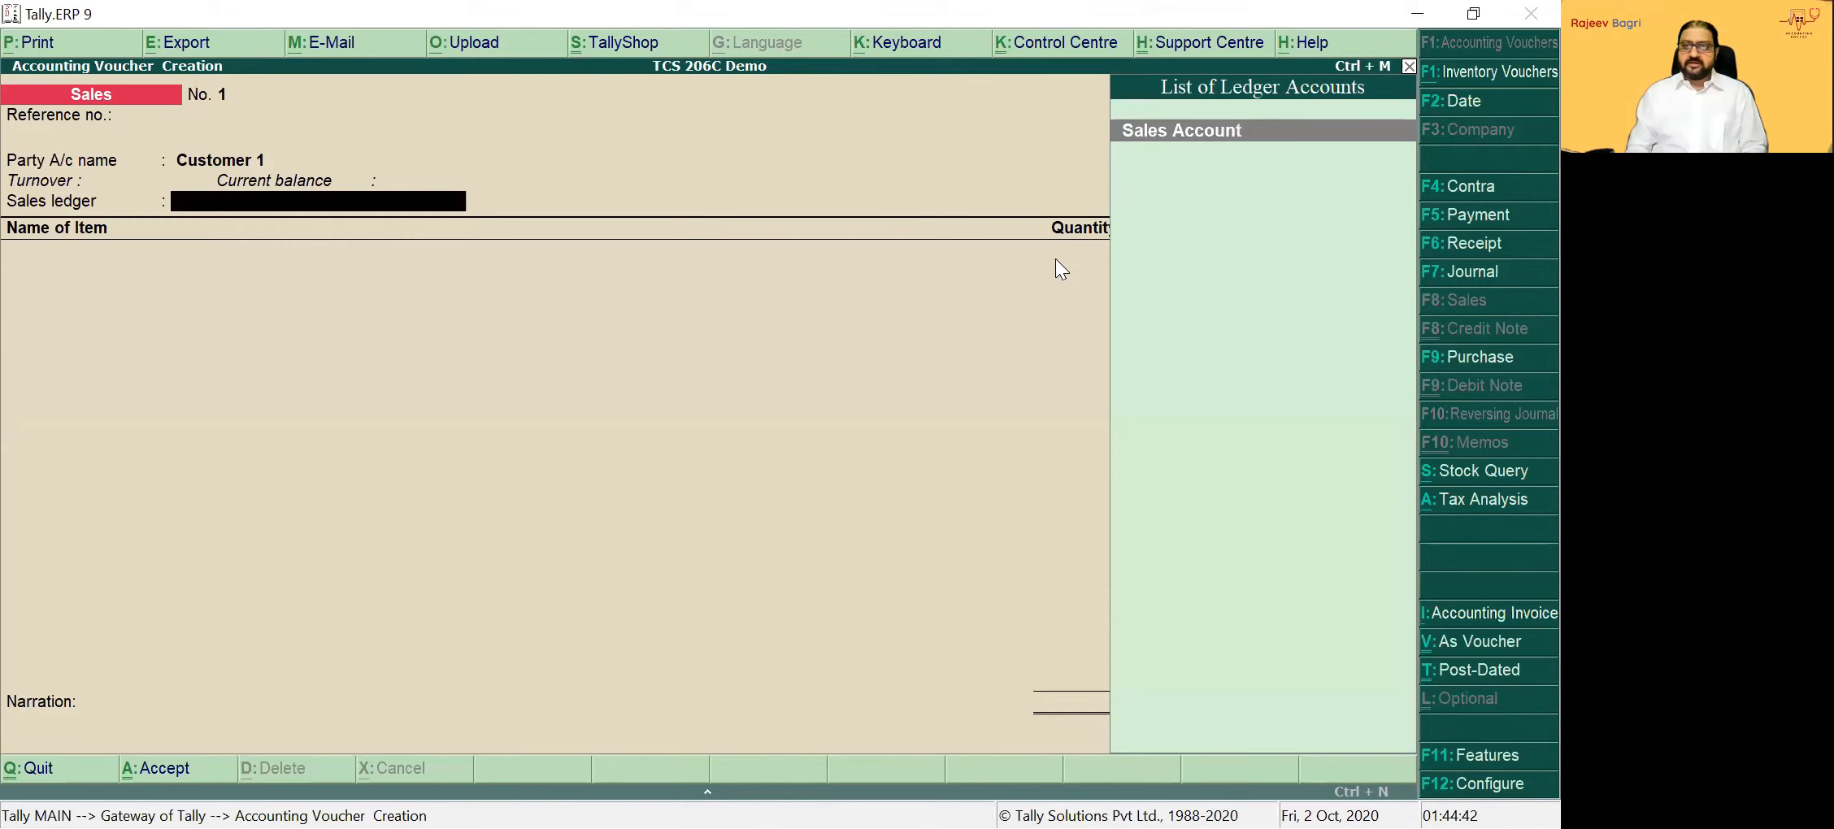
key("Return")
key("ctrl+a")
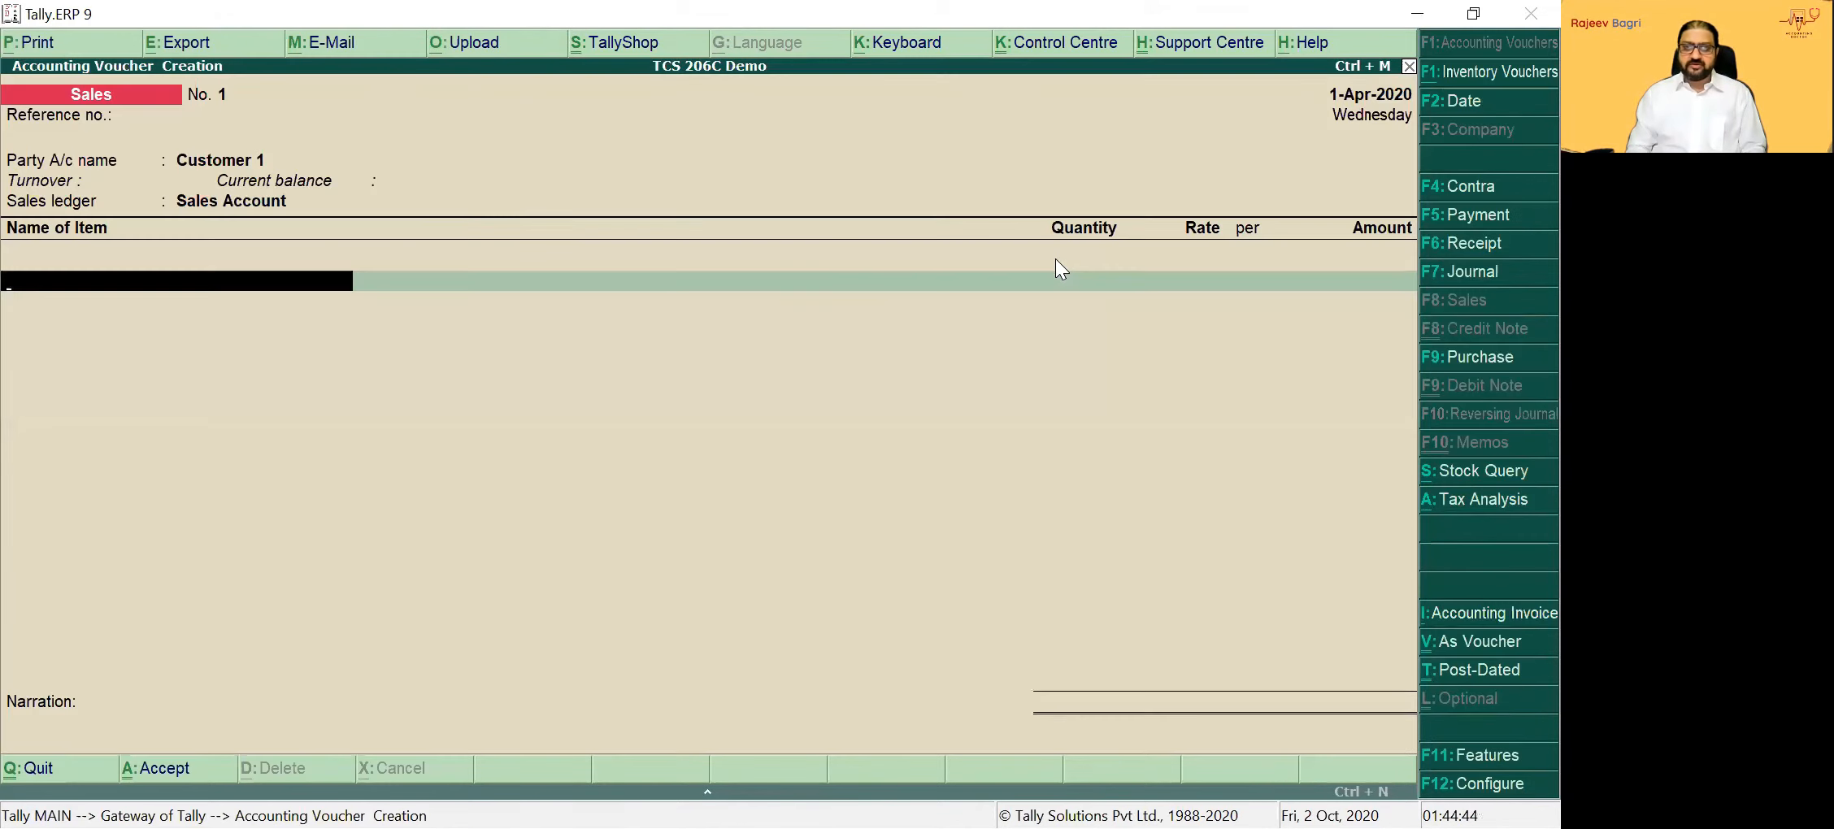
Add Item 1 to the sales voucher with a quantity of 1000 Kgs
key("Down")
key("Return")
key("Return")
type("1000")
key("Return")
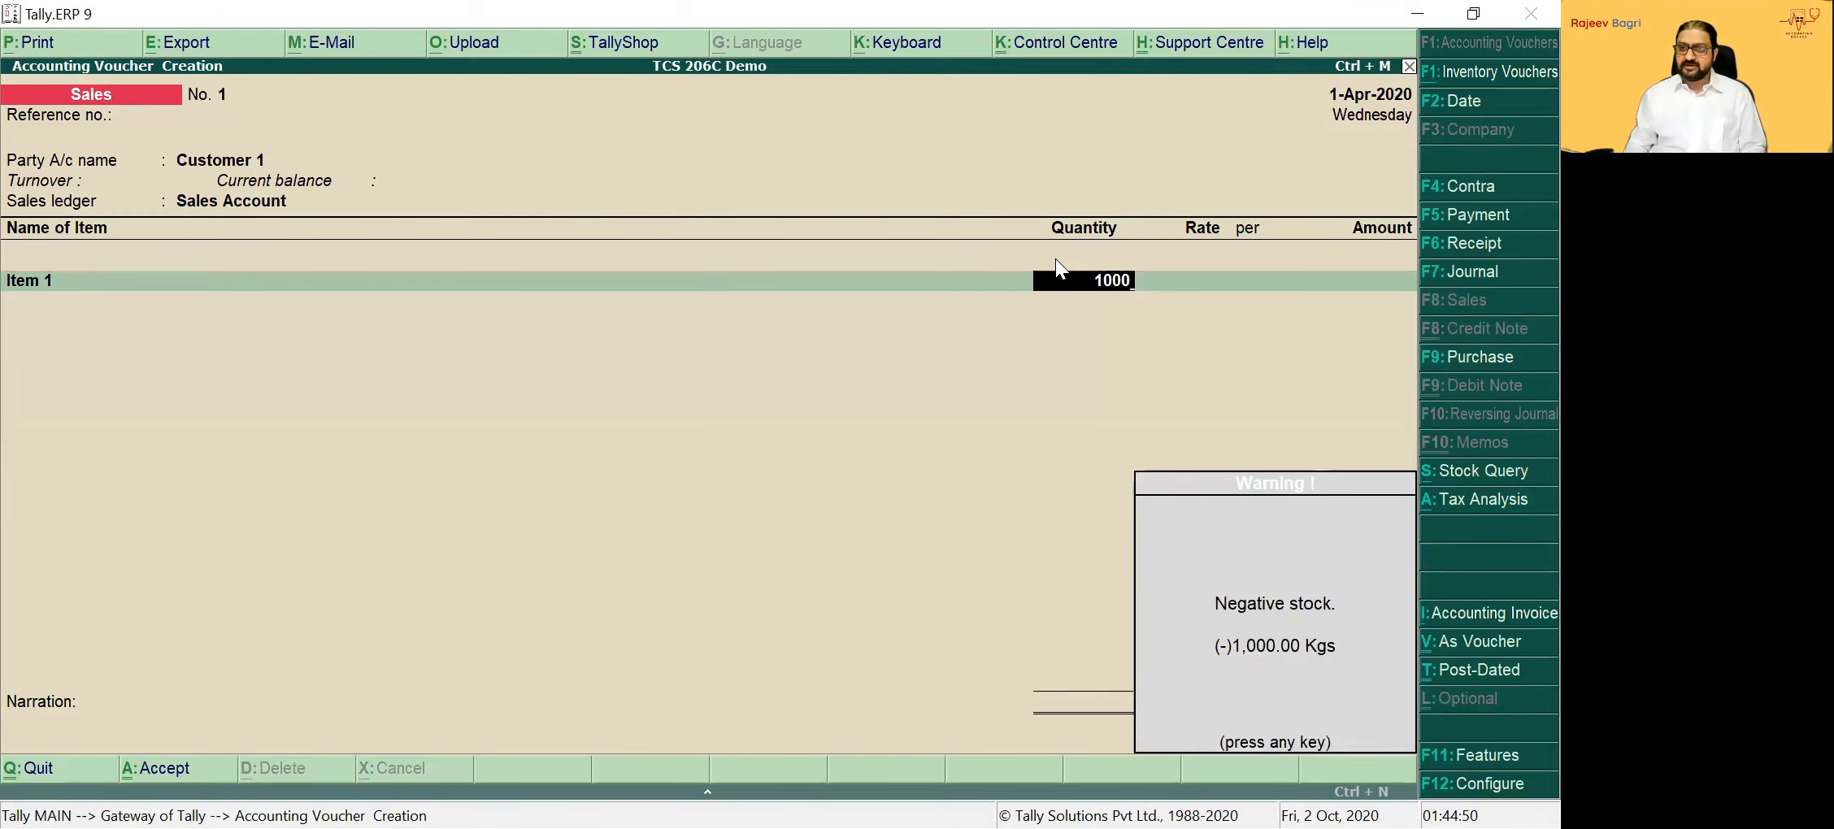
key("Return")
Set the rate of Item 1 to 500 per Kgs and finish the item list
type("5000")
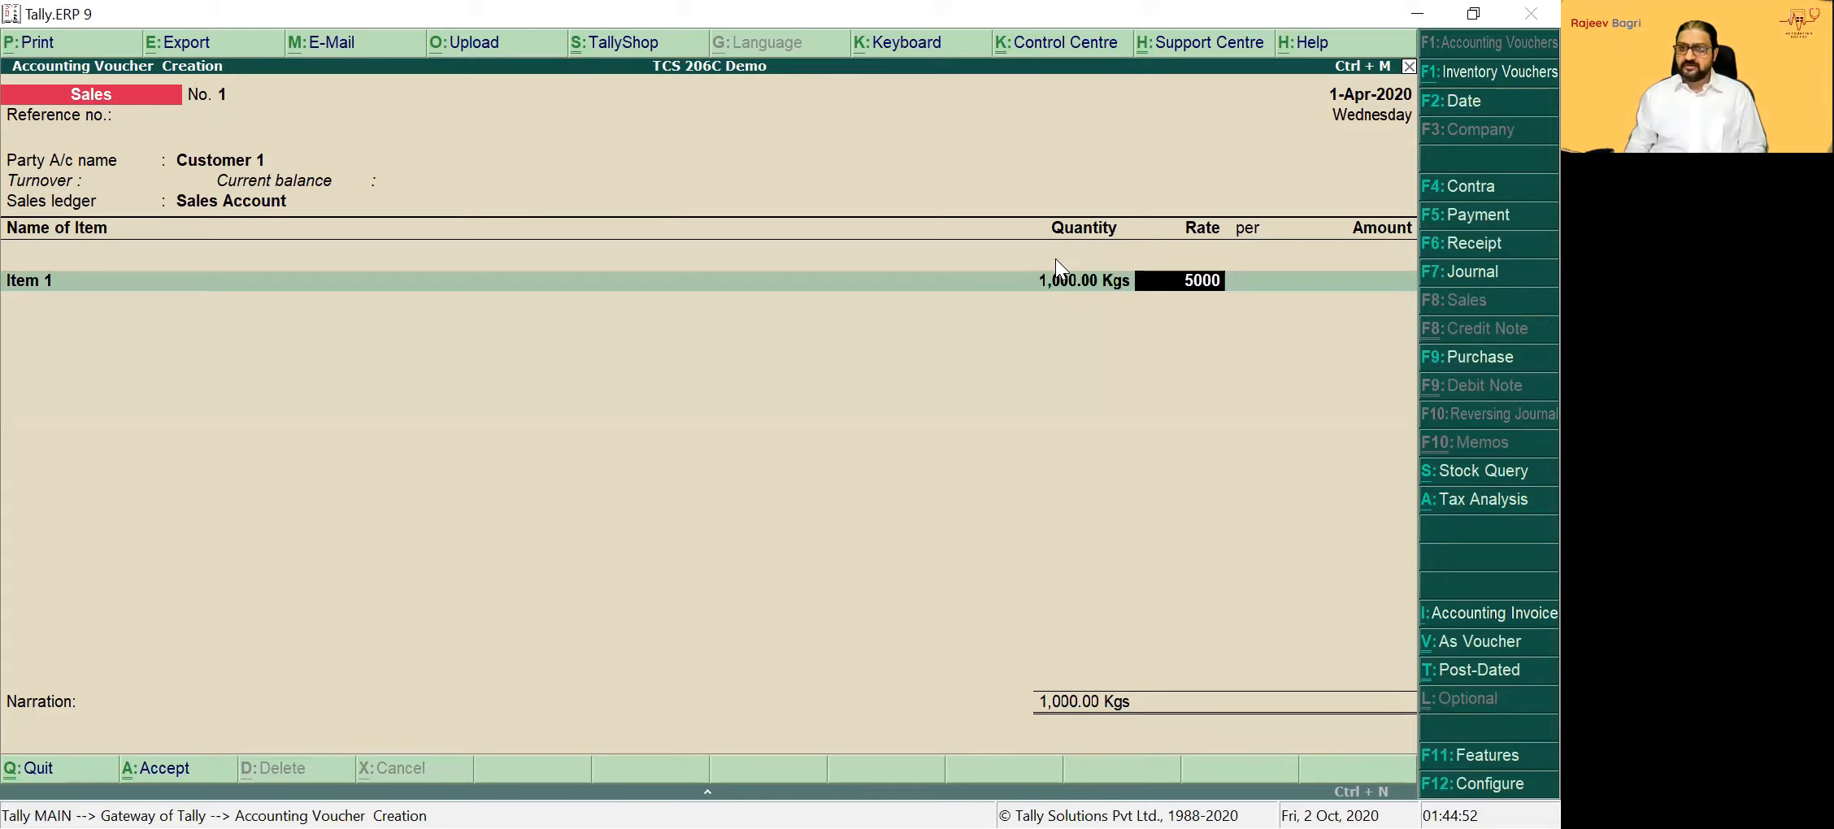
type("0")
key("BackSpace")
key("BackSpace")
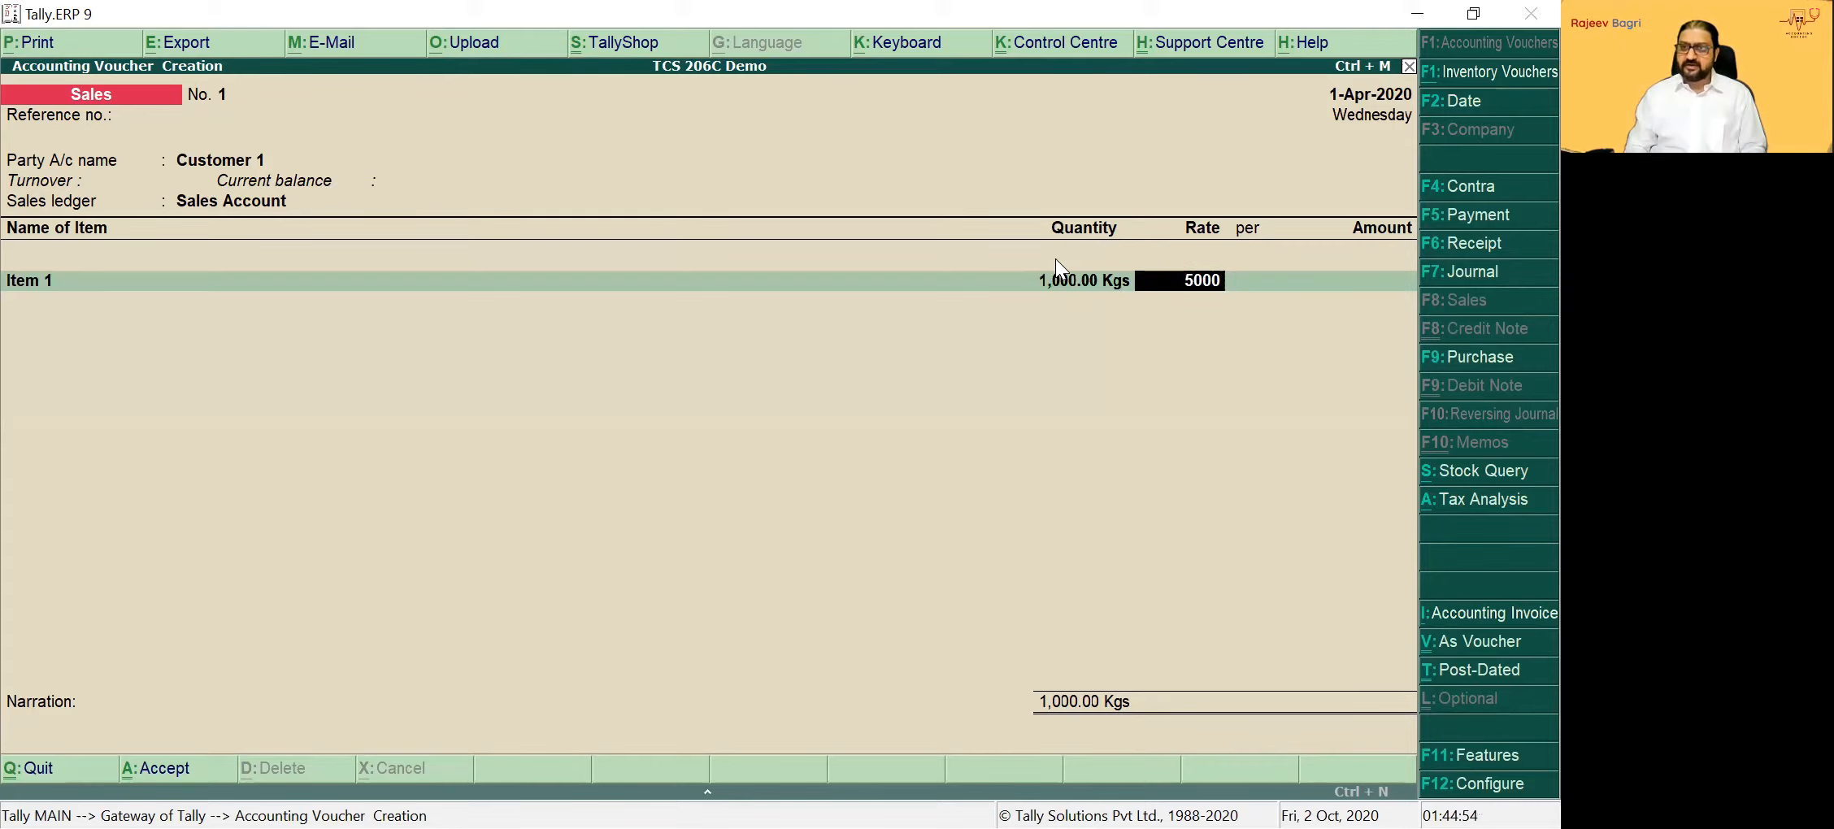
key("Return")
key("Return")
key("Return")
key("Return")
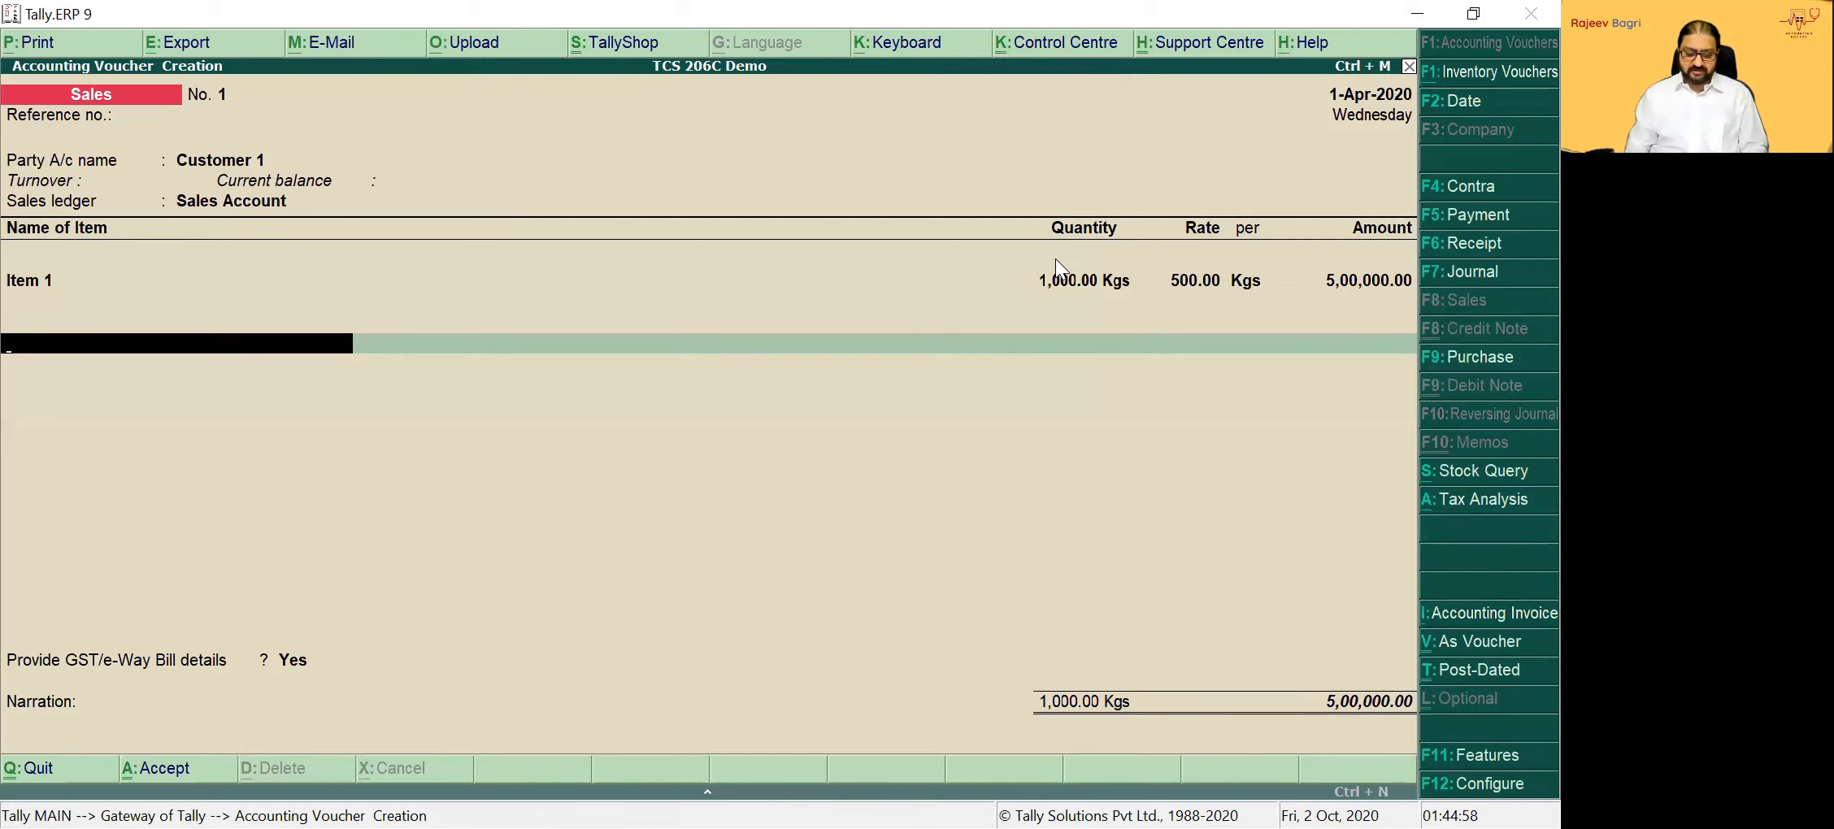
Add the CGST Output and SGST Output ledgers below the item, leaving their descriptions blank
type("cgst")
key("Return")
key("Return")
key("Return")
type("Sgst")
key("Return")
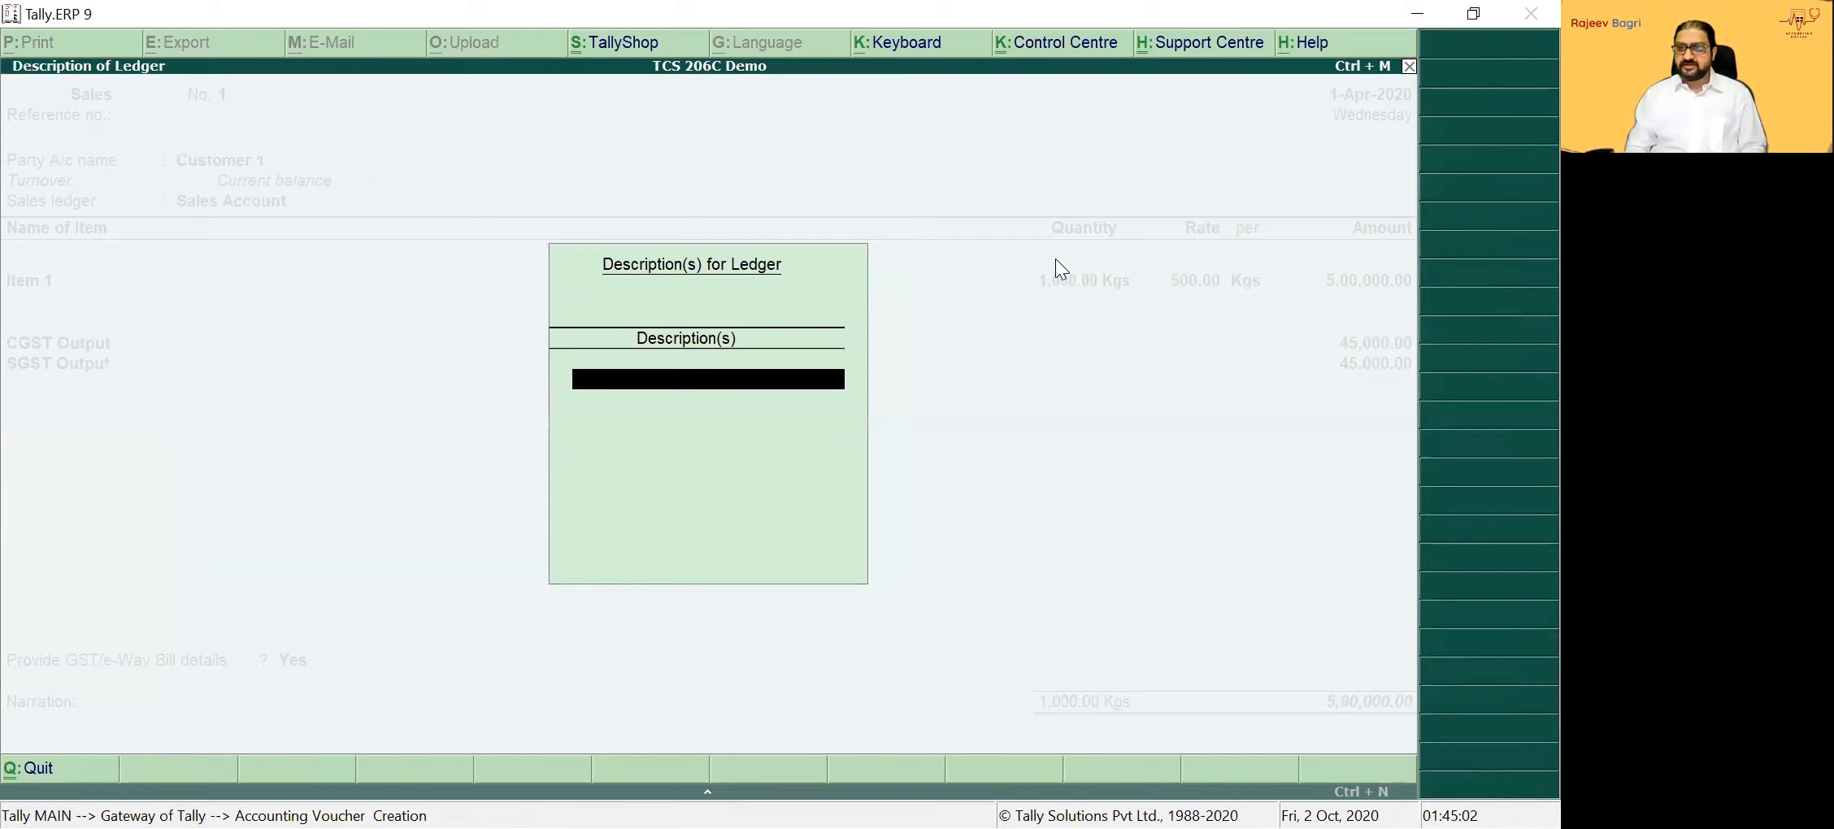
key("Return")
key("Return")
Try adding the TCS On Sales ledger below SGST Output, and remove its line from the voucher
type("Tcs")
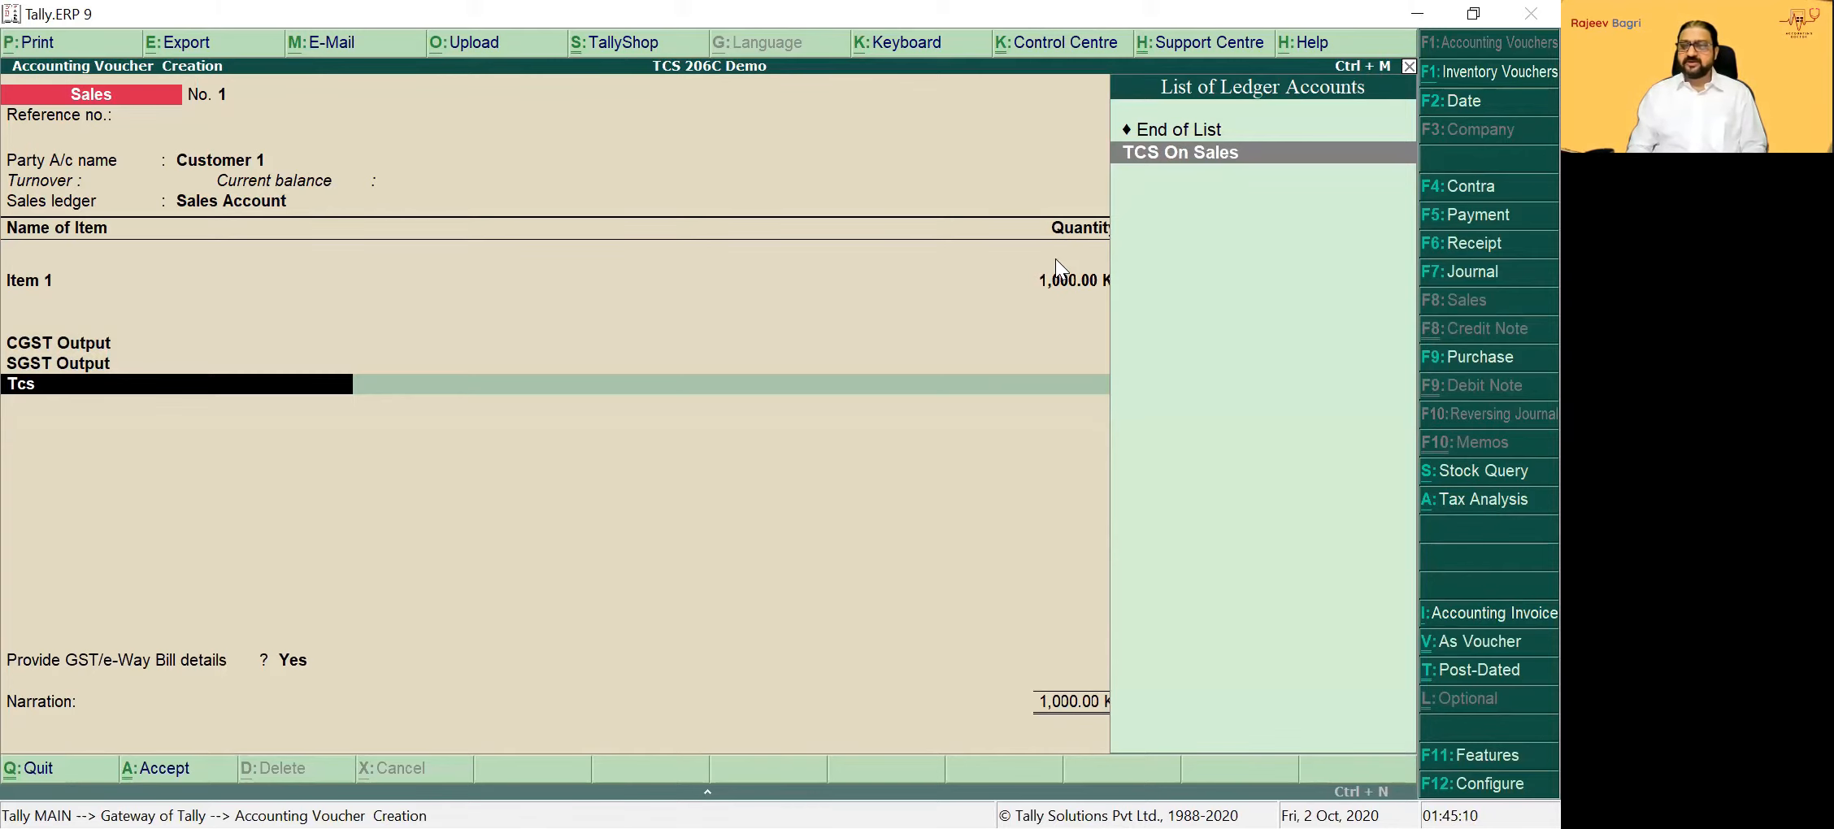
key("Return")
key("Return")
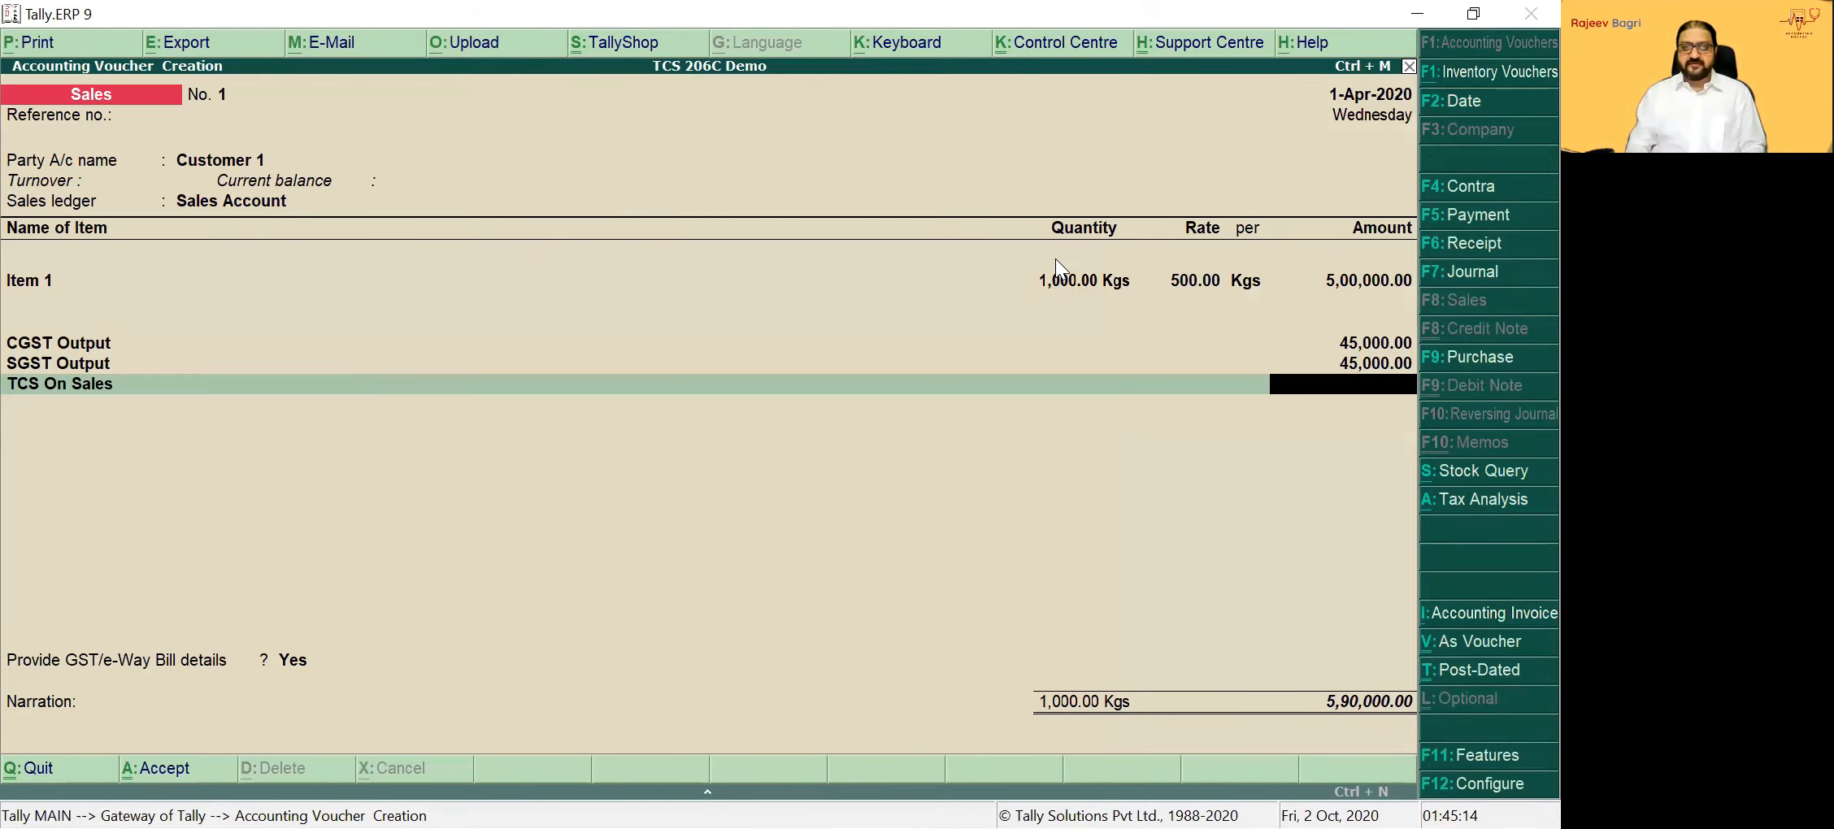
key("BackSpace")
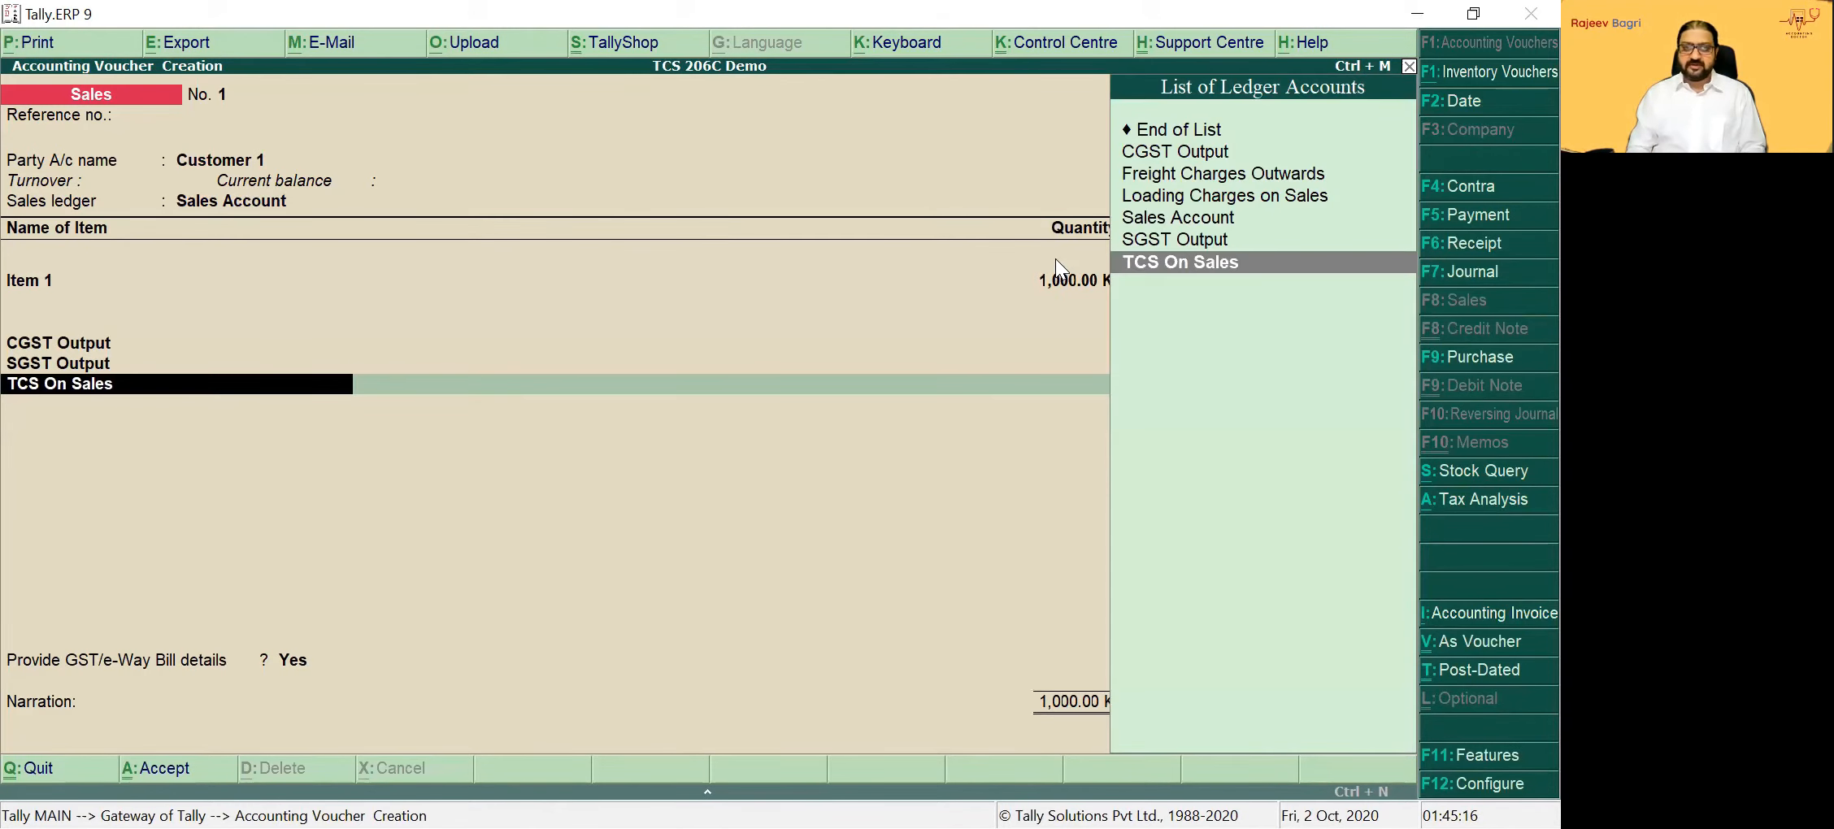
key("ctrl+d")
Finish the ledger list and save the sales voucher for Customer 1 with only the CGST and SGST ledgers
key("Return")
key("Return")
key("Return")
key("Return")
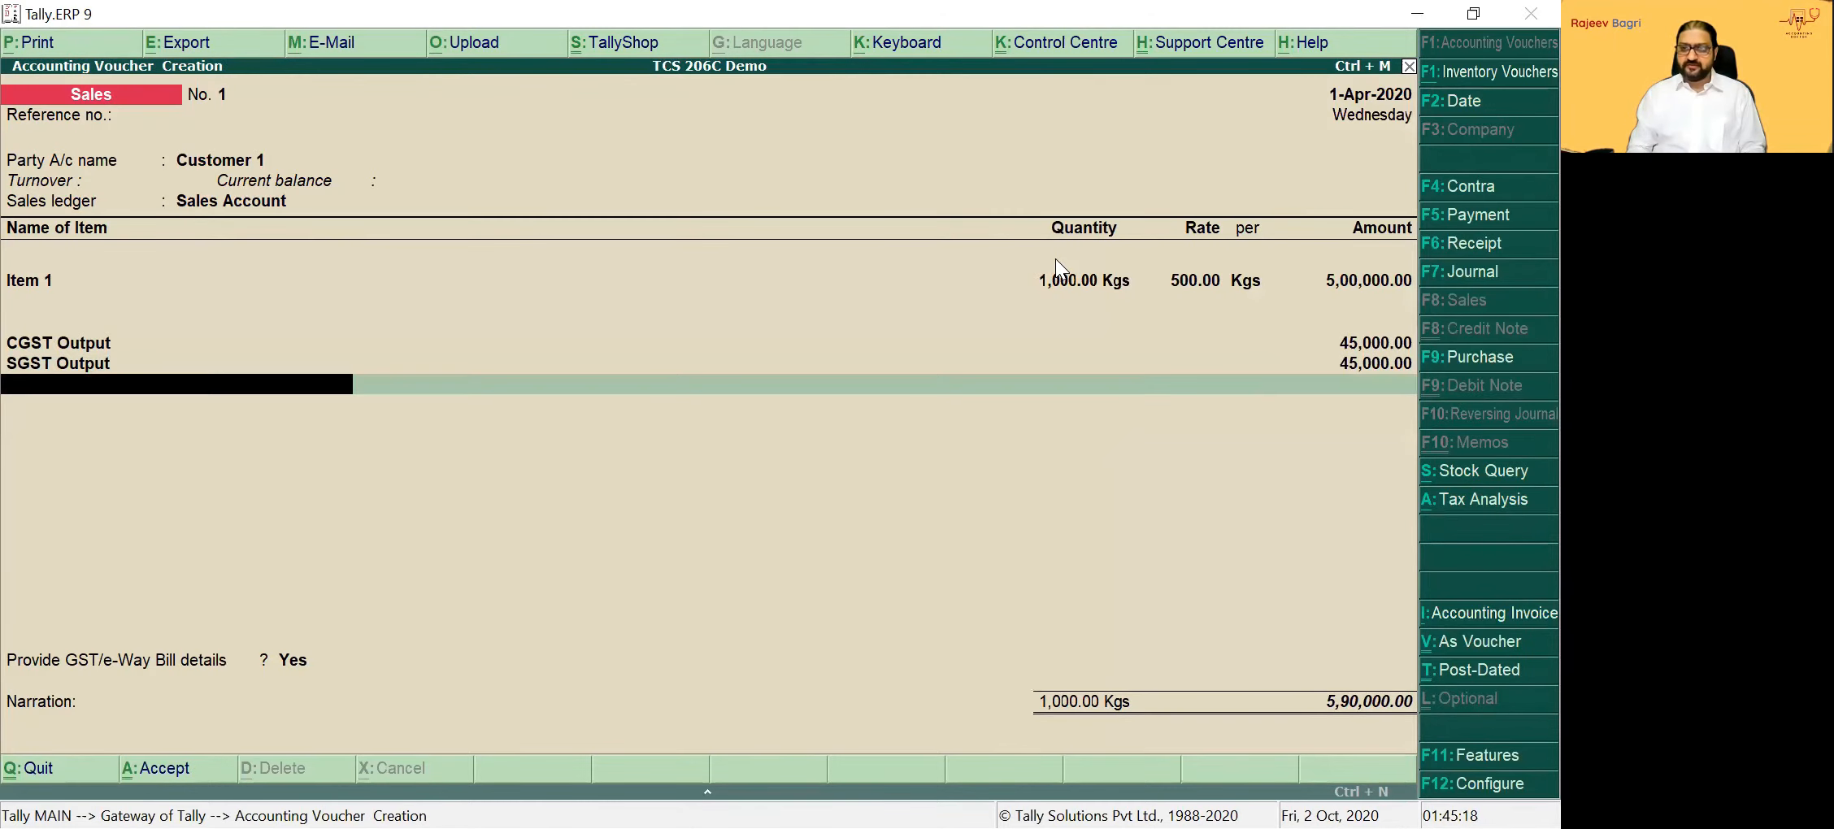
key("Return")
key("ctrl+a")
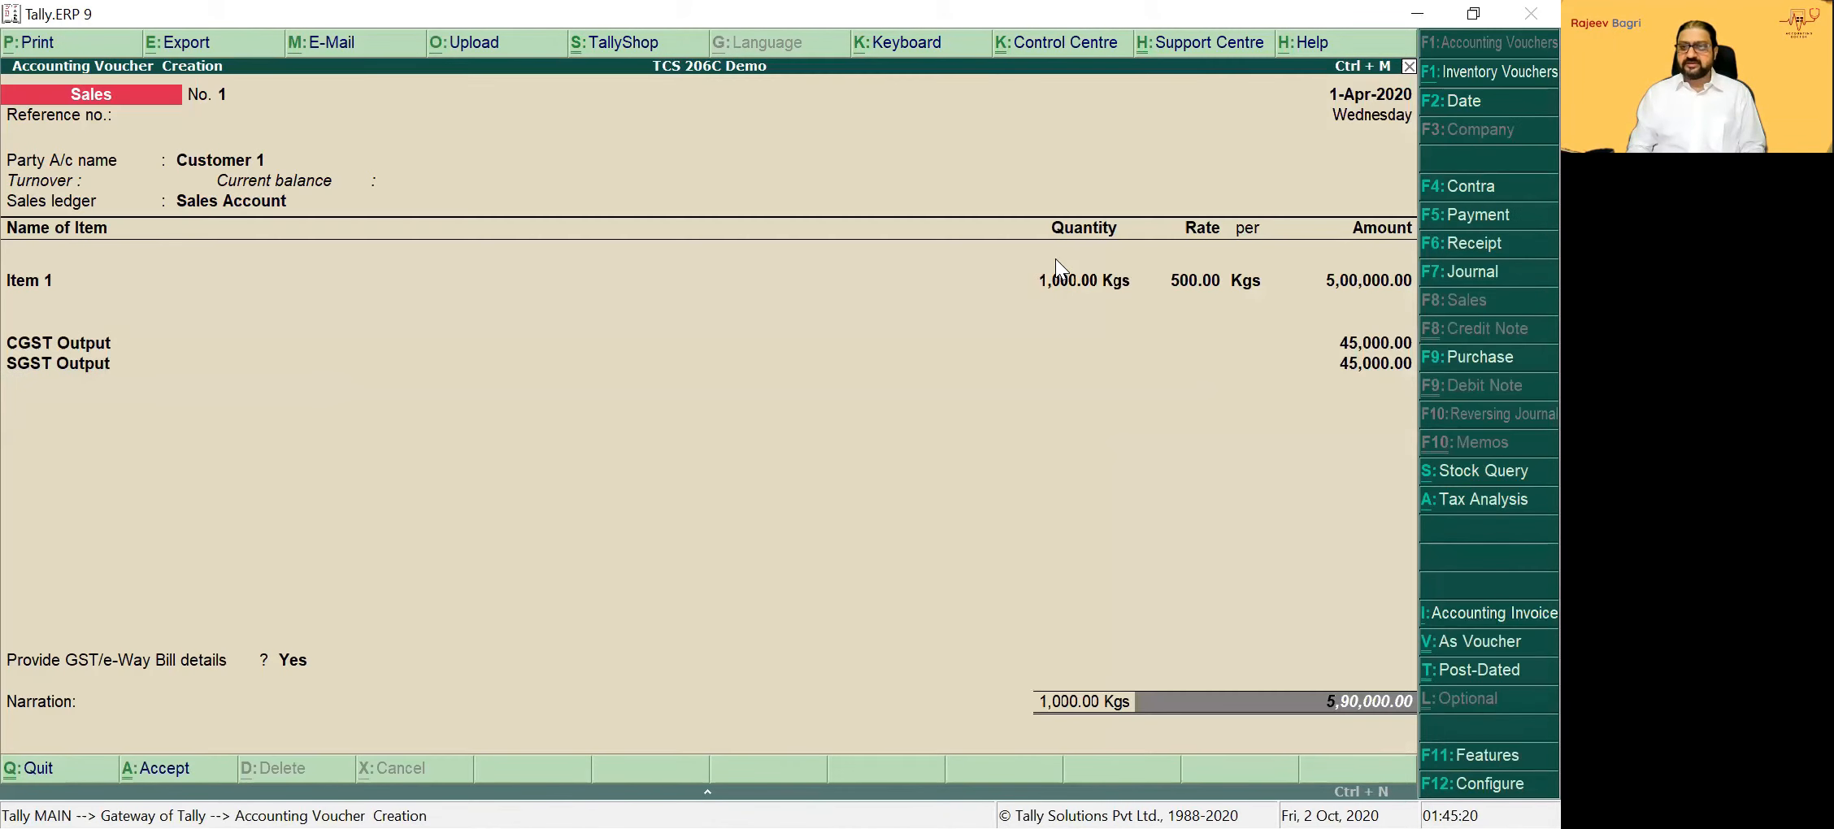
key("ctrl+a")
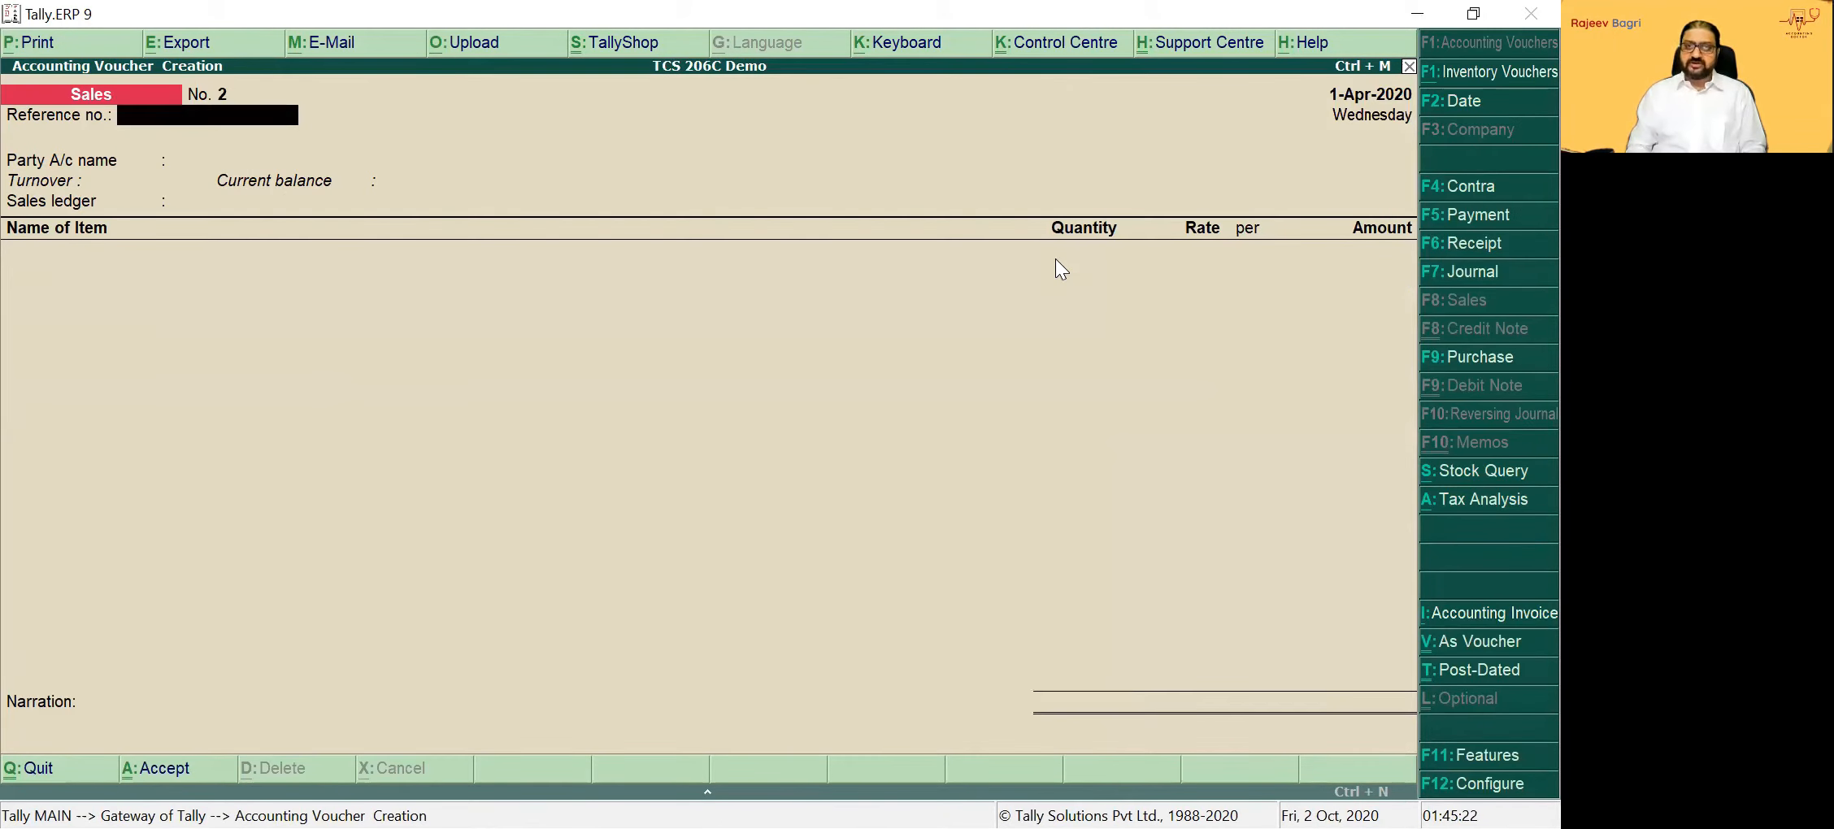
Leave the new sales voucher's reference number blank, and choose Customer 2 as the party and Sales Account as the sales ledger
key("Return")
key("Down")
key("Down")
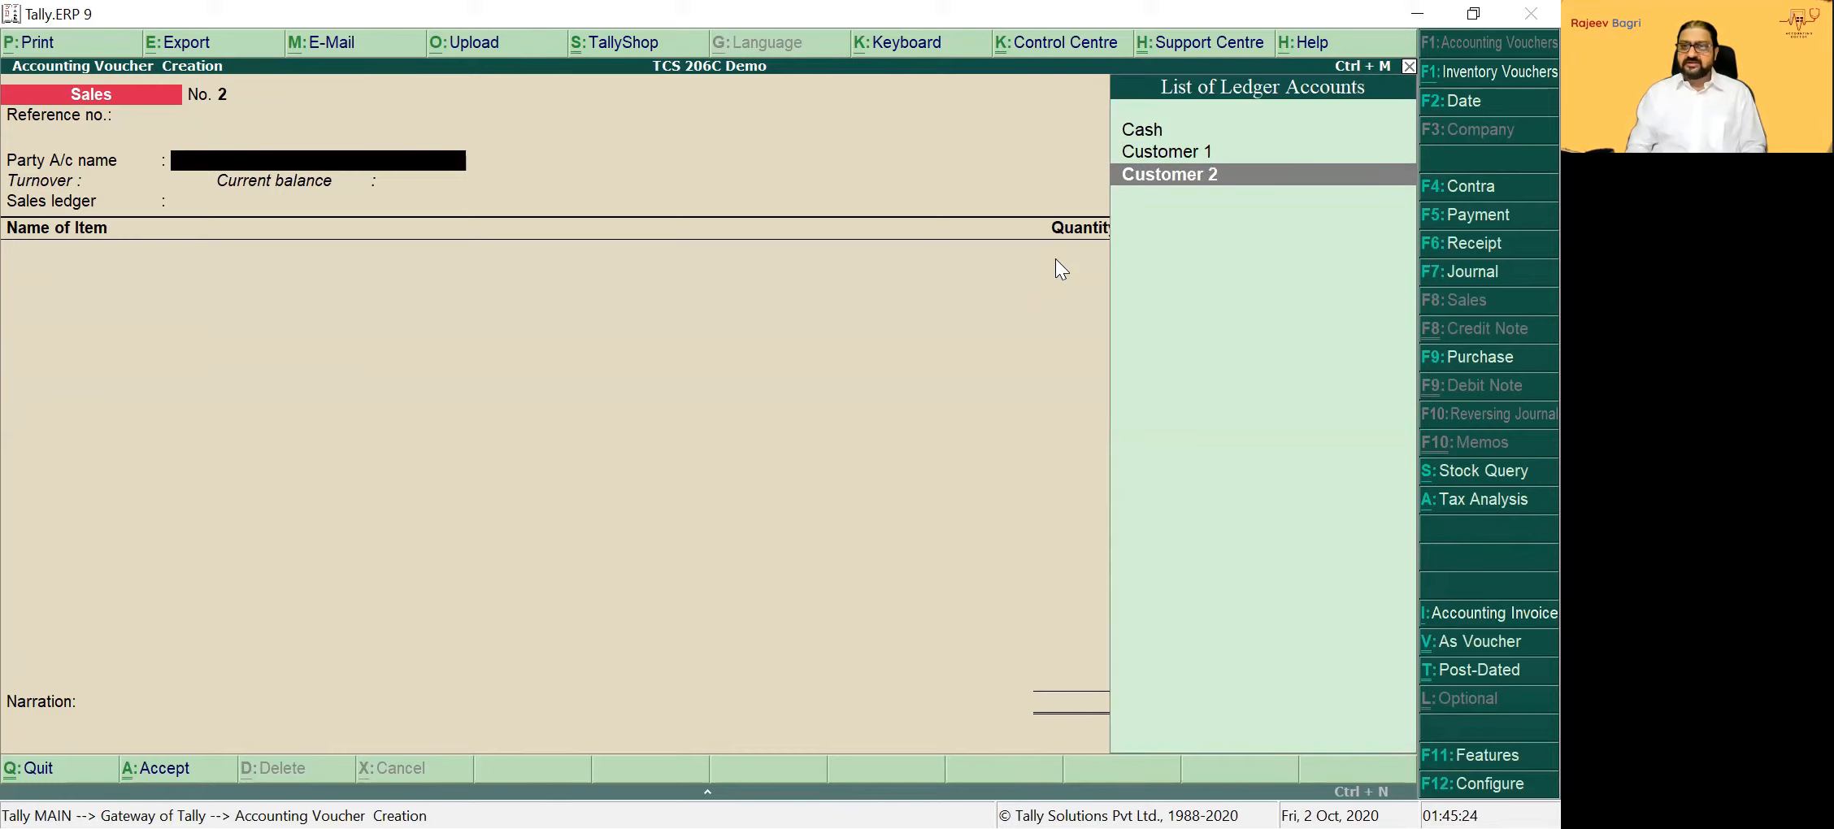
key("Return")
key("ctrl+a")
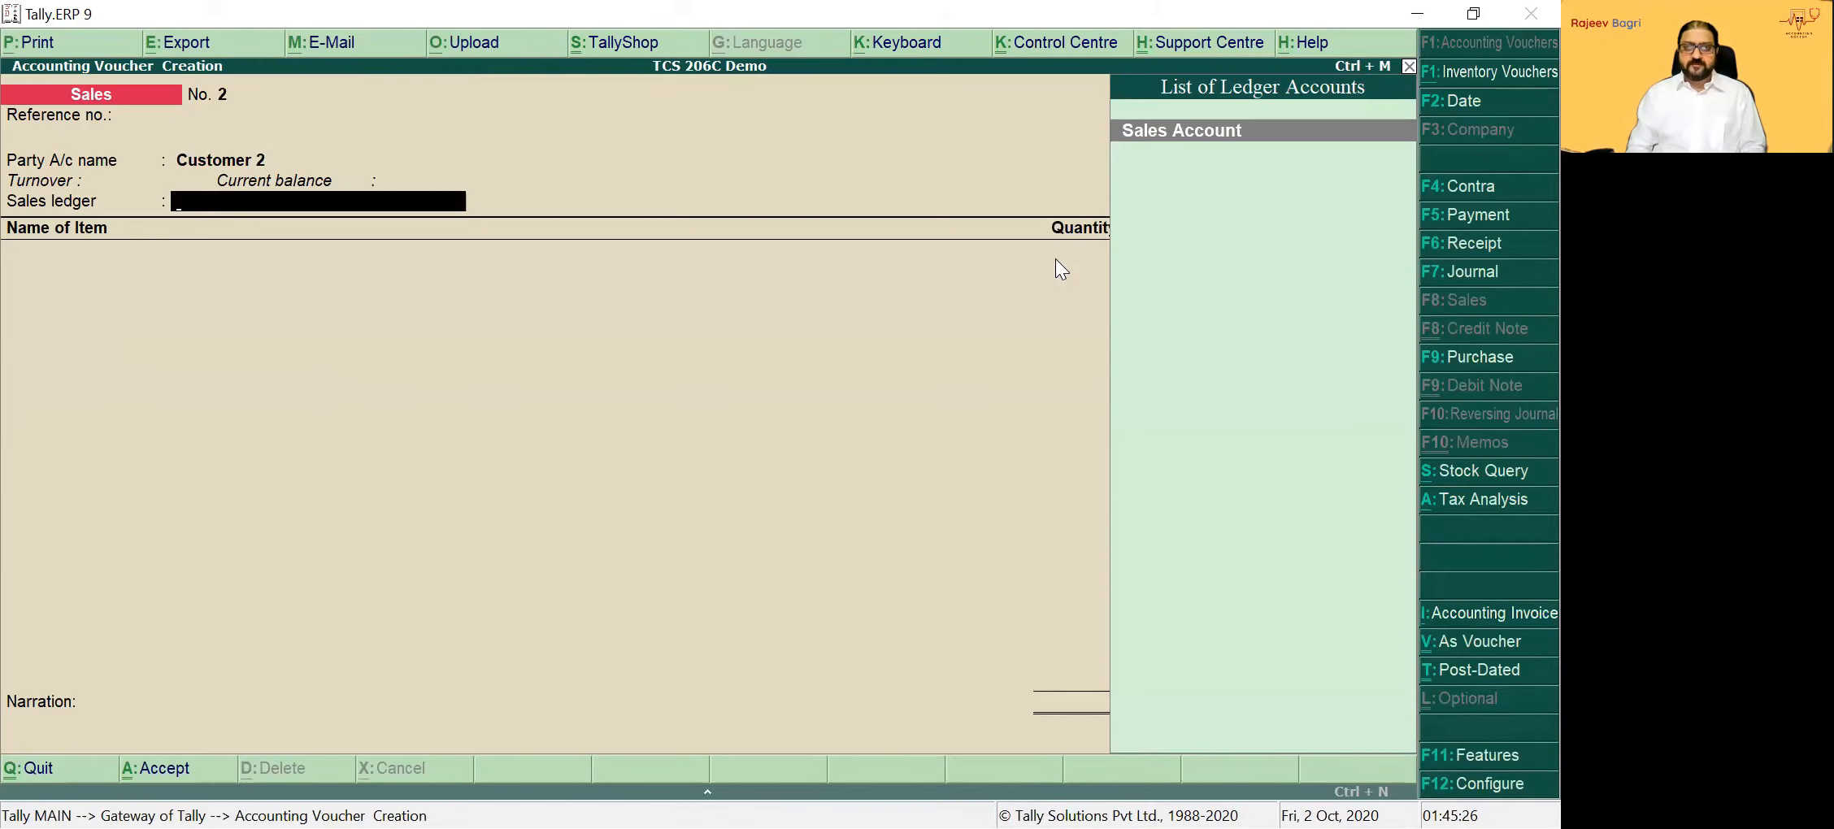
key("Return")
key("ctrl+a")
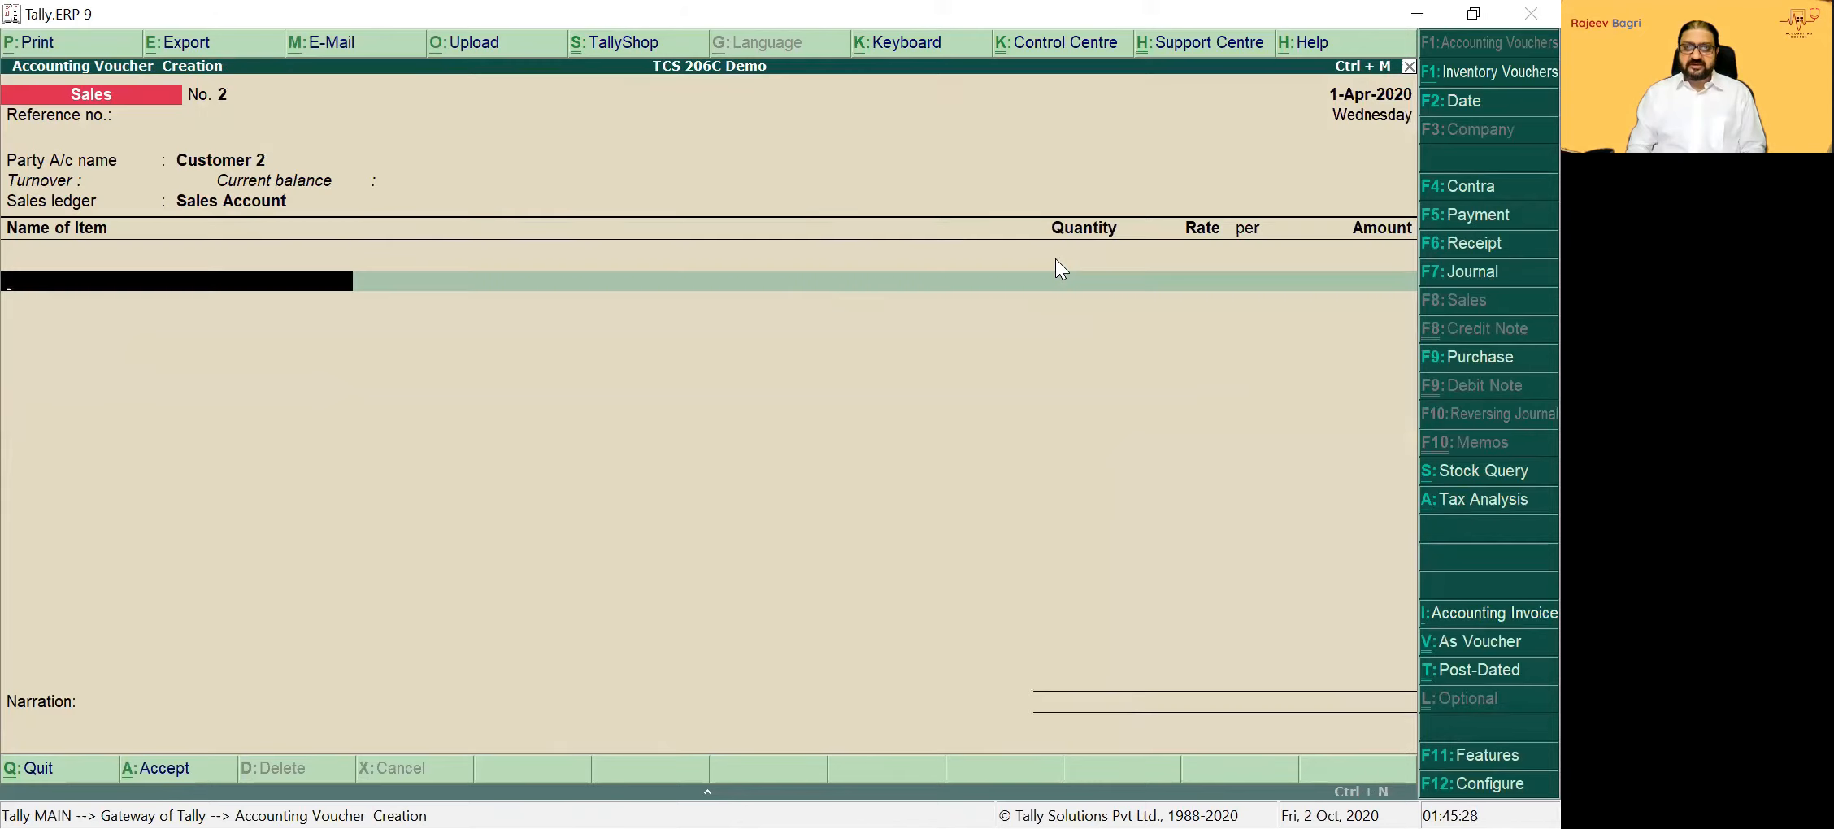
Add Item 2 to the Customer 2 voucher without a description and with a quantity of 10000 Kgs
key("Down")
key("Down")
key("Return")
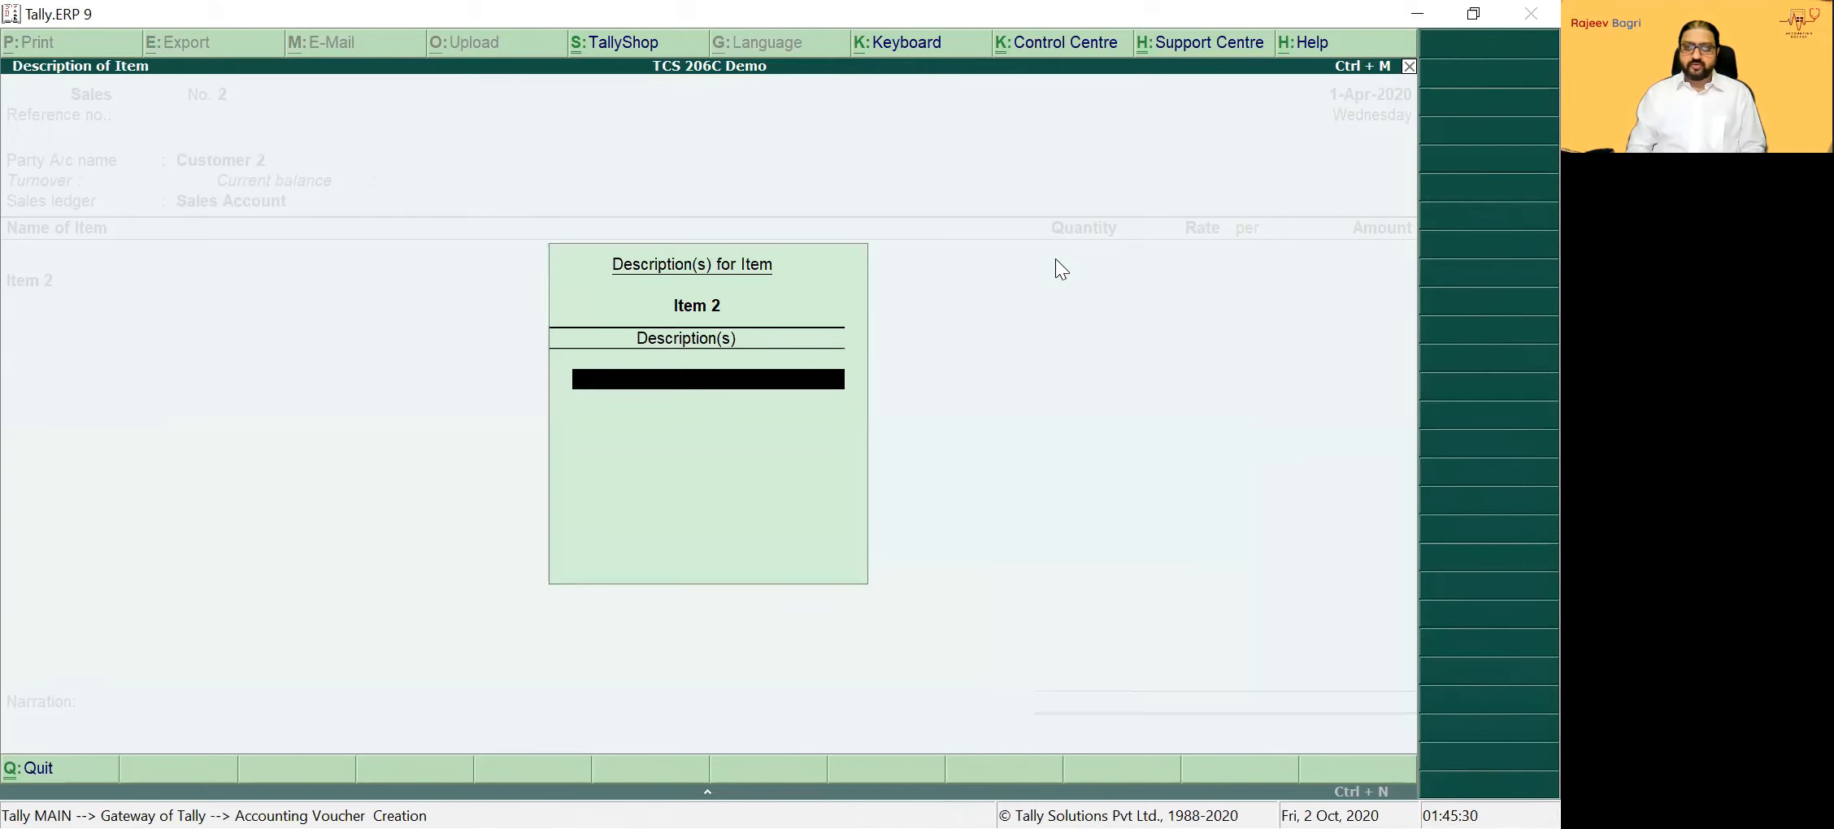
key("Return")
type("10000")
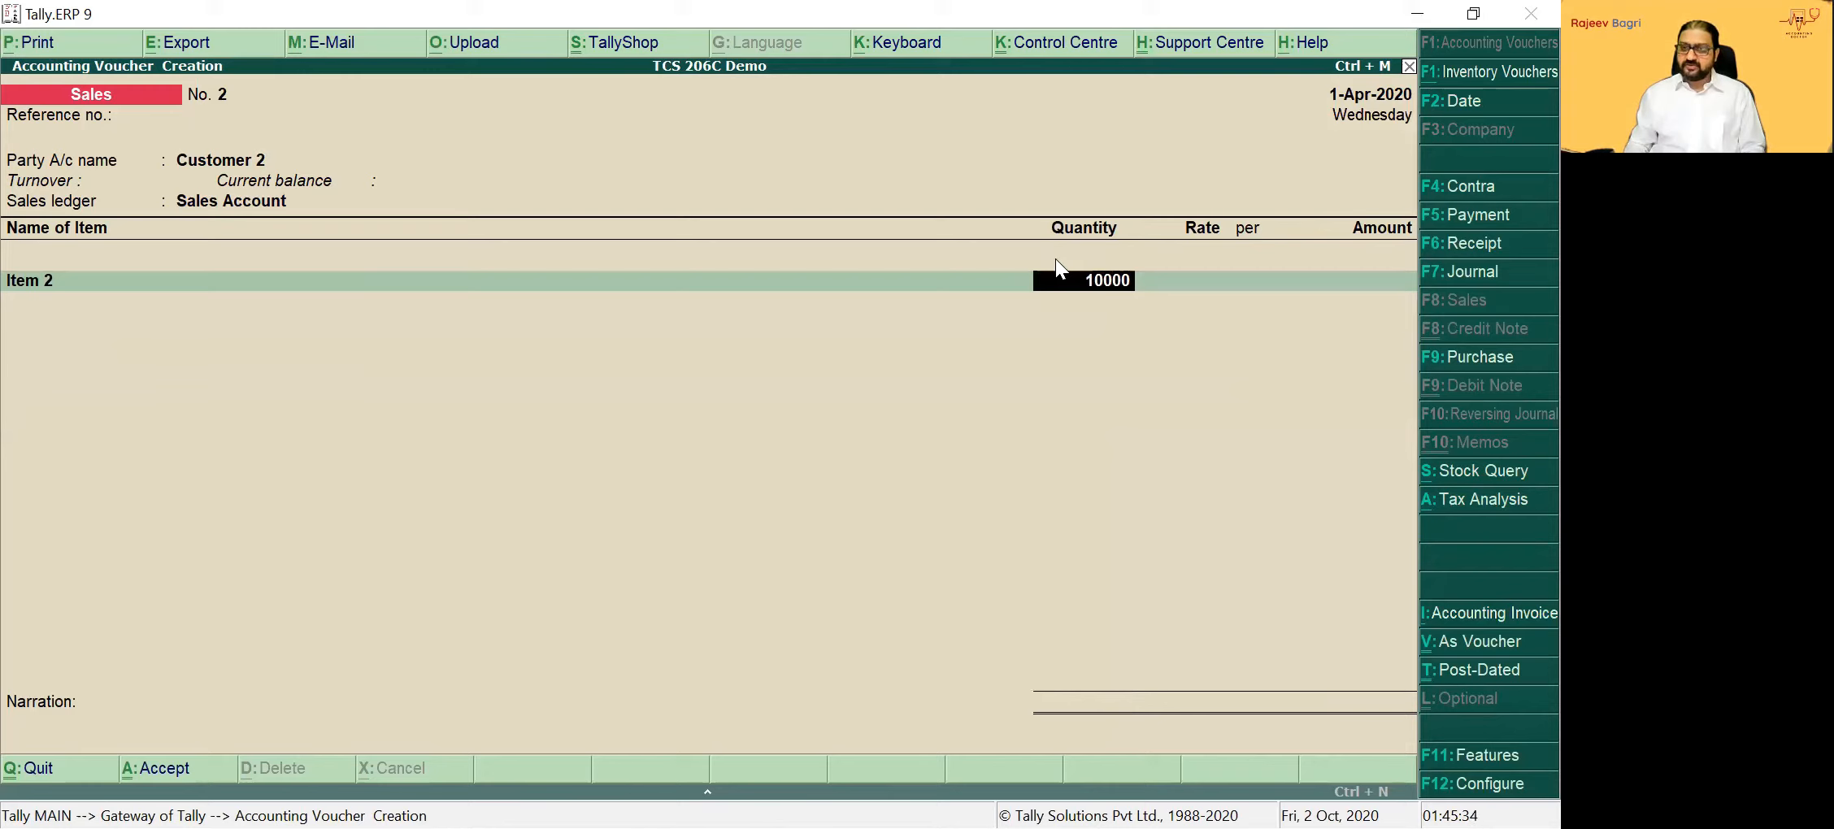
Set the rate of Item 2 to 500 per Kgs and finish the item list
key("Return")
type("500")
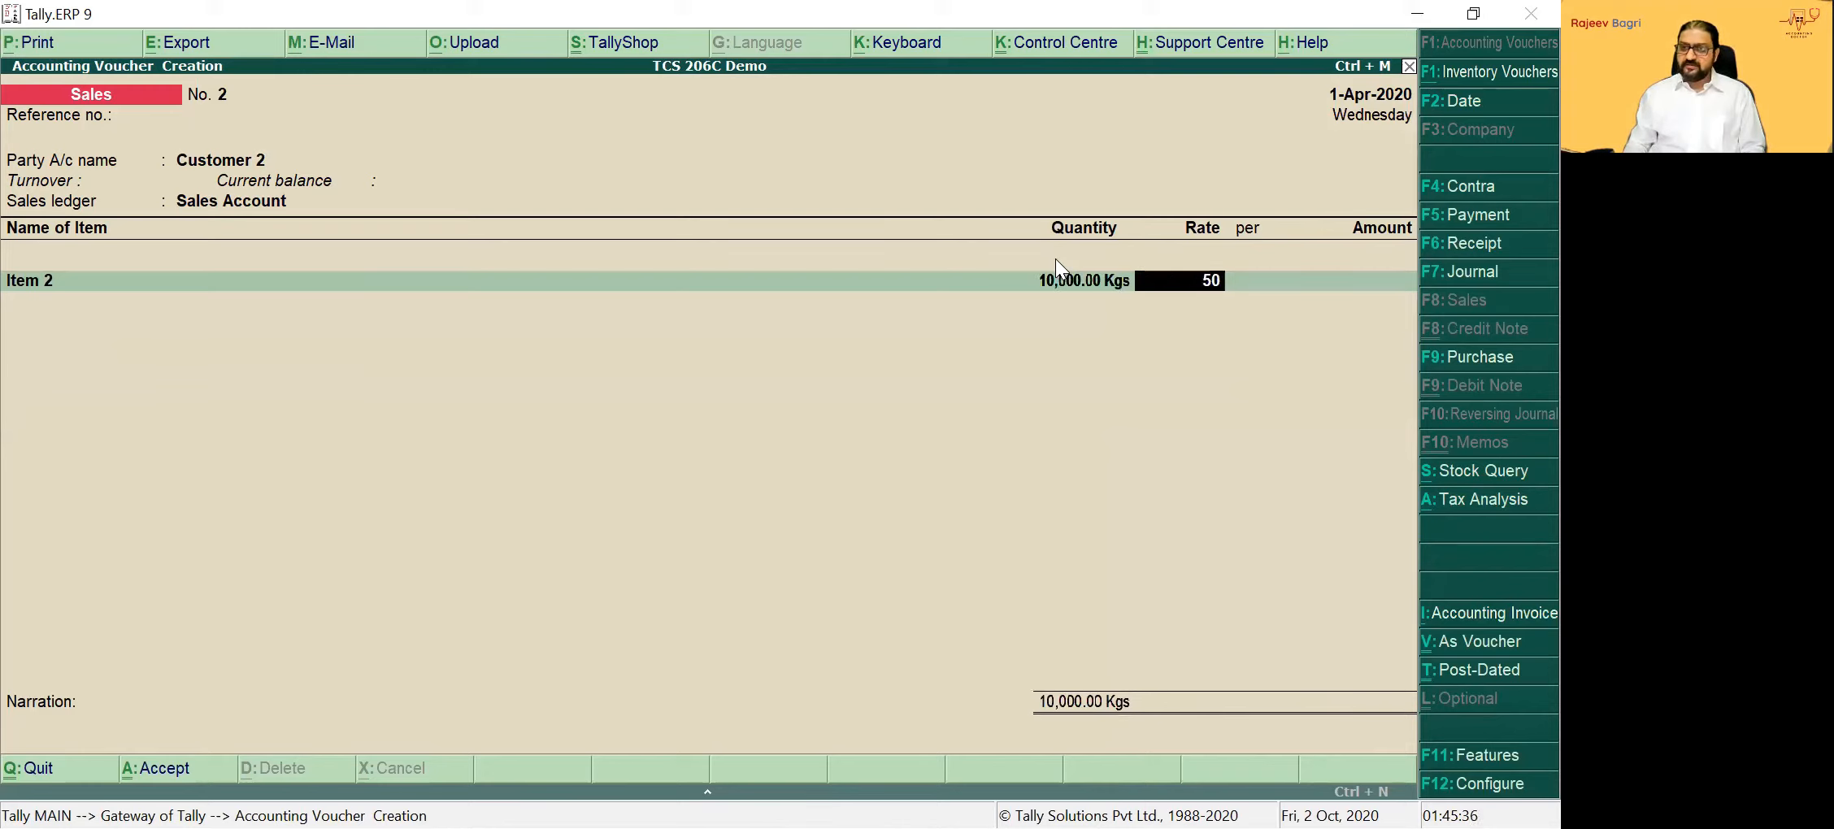
key("Return")
key("Return")
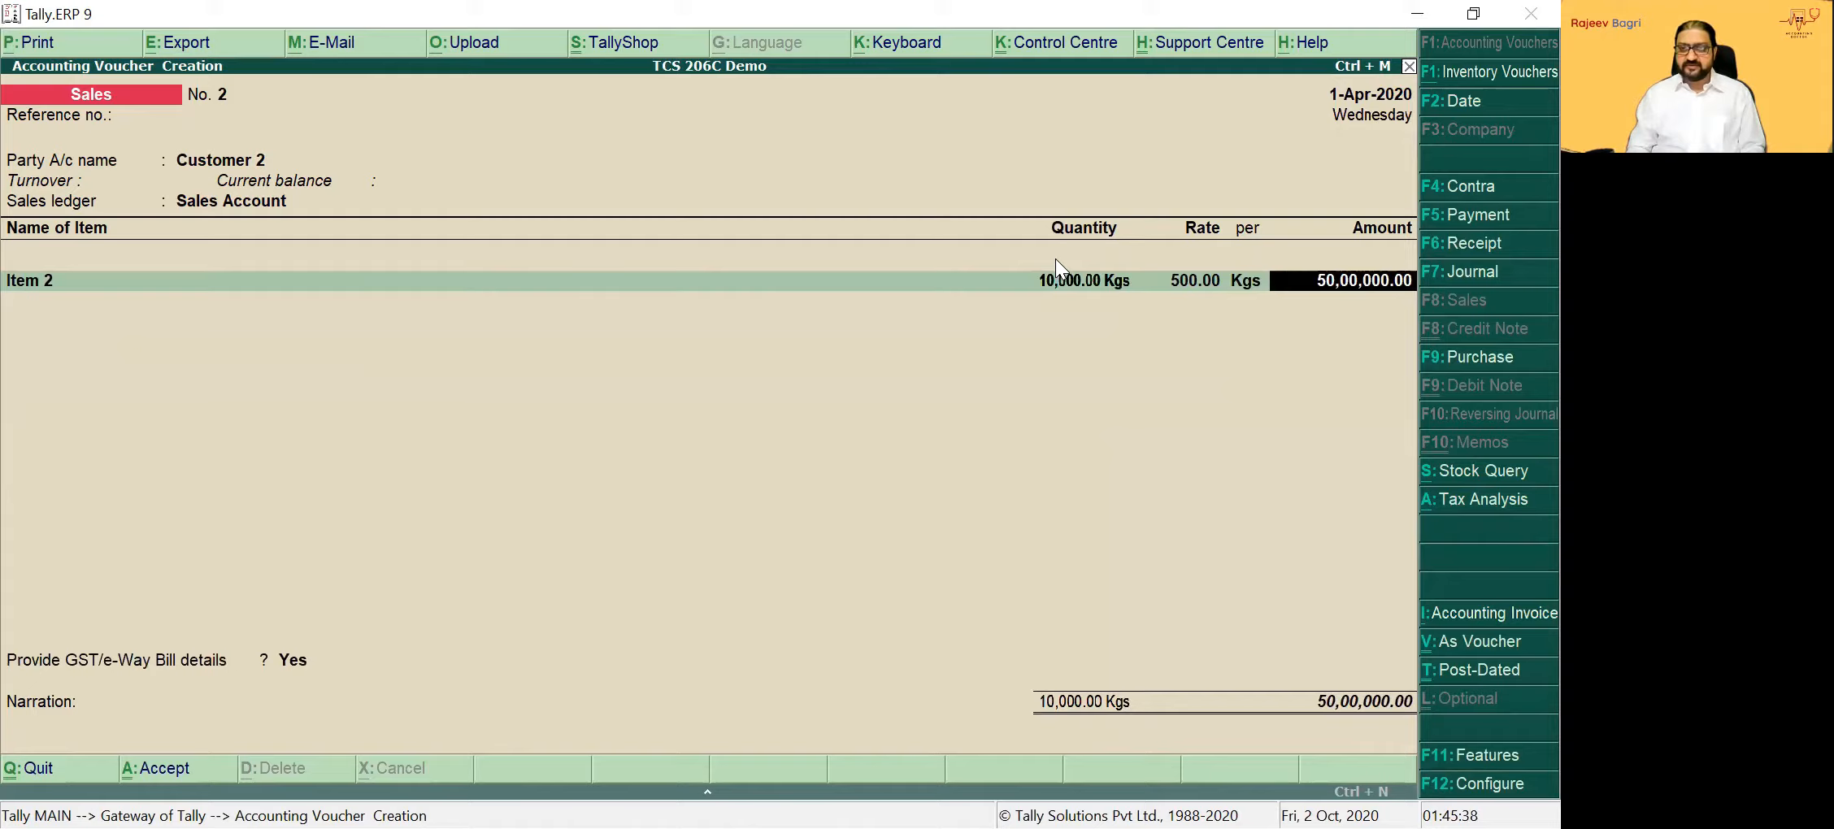
key("Return")
key("Return")
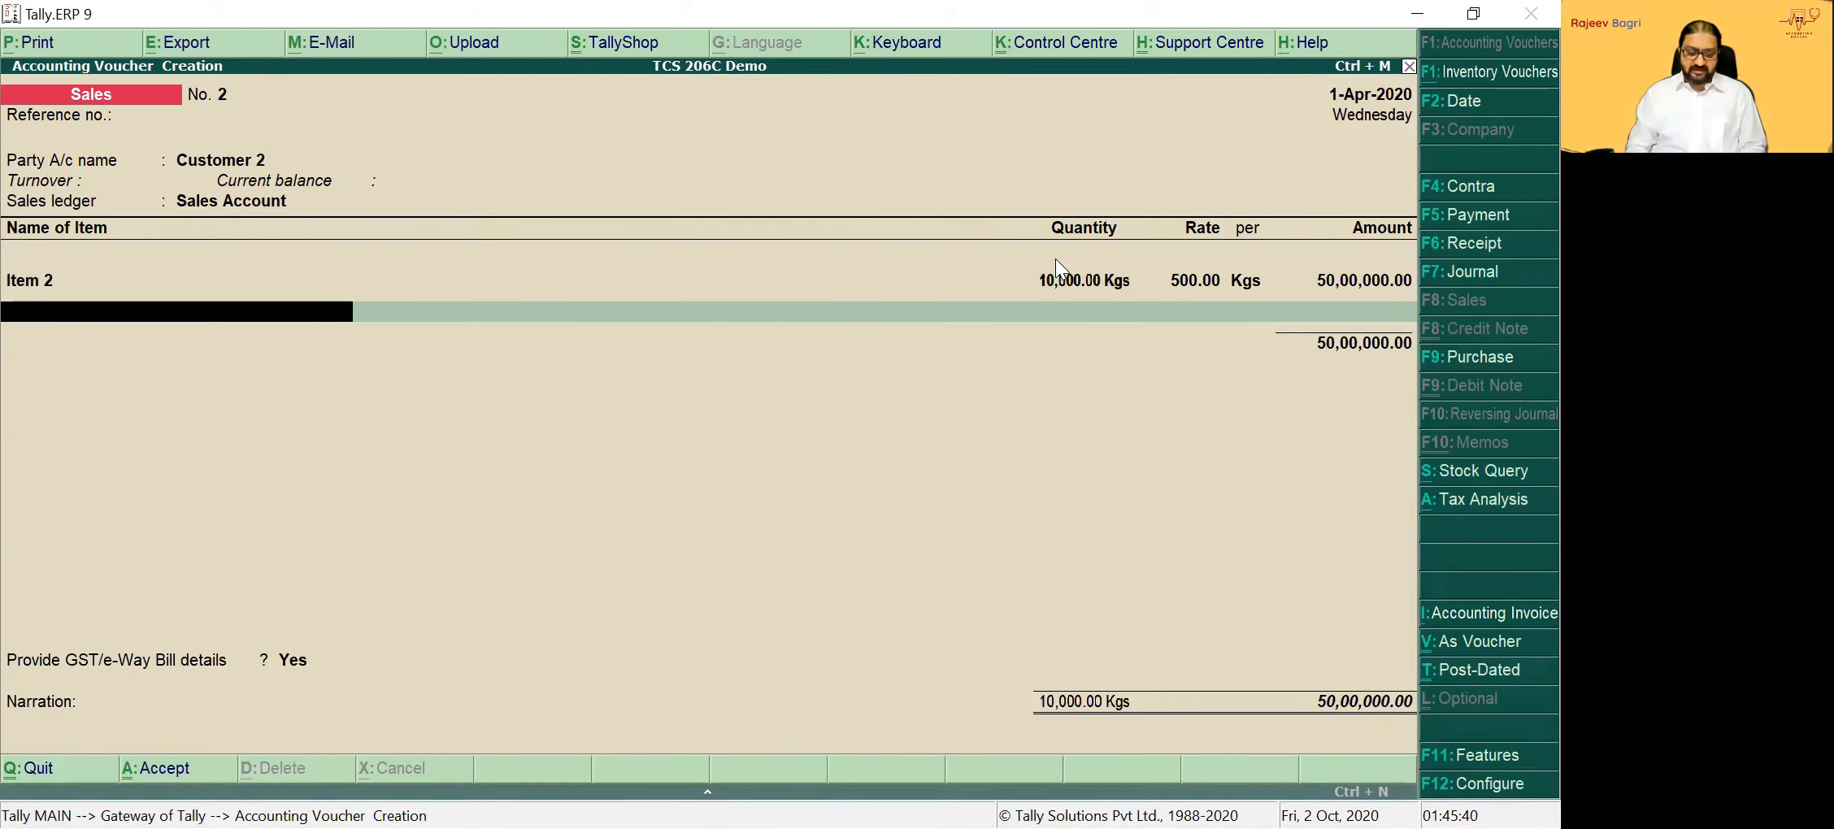
type("c")
key("Return")
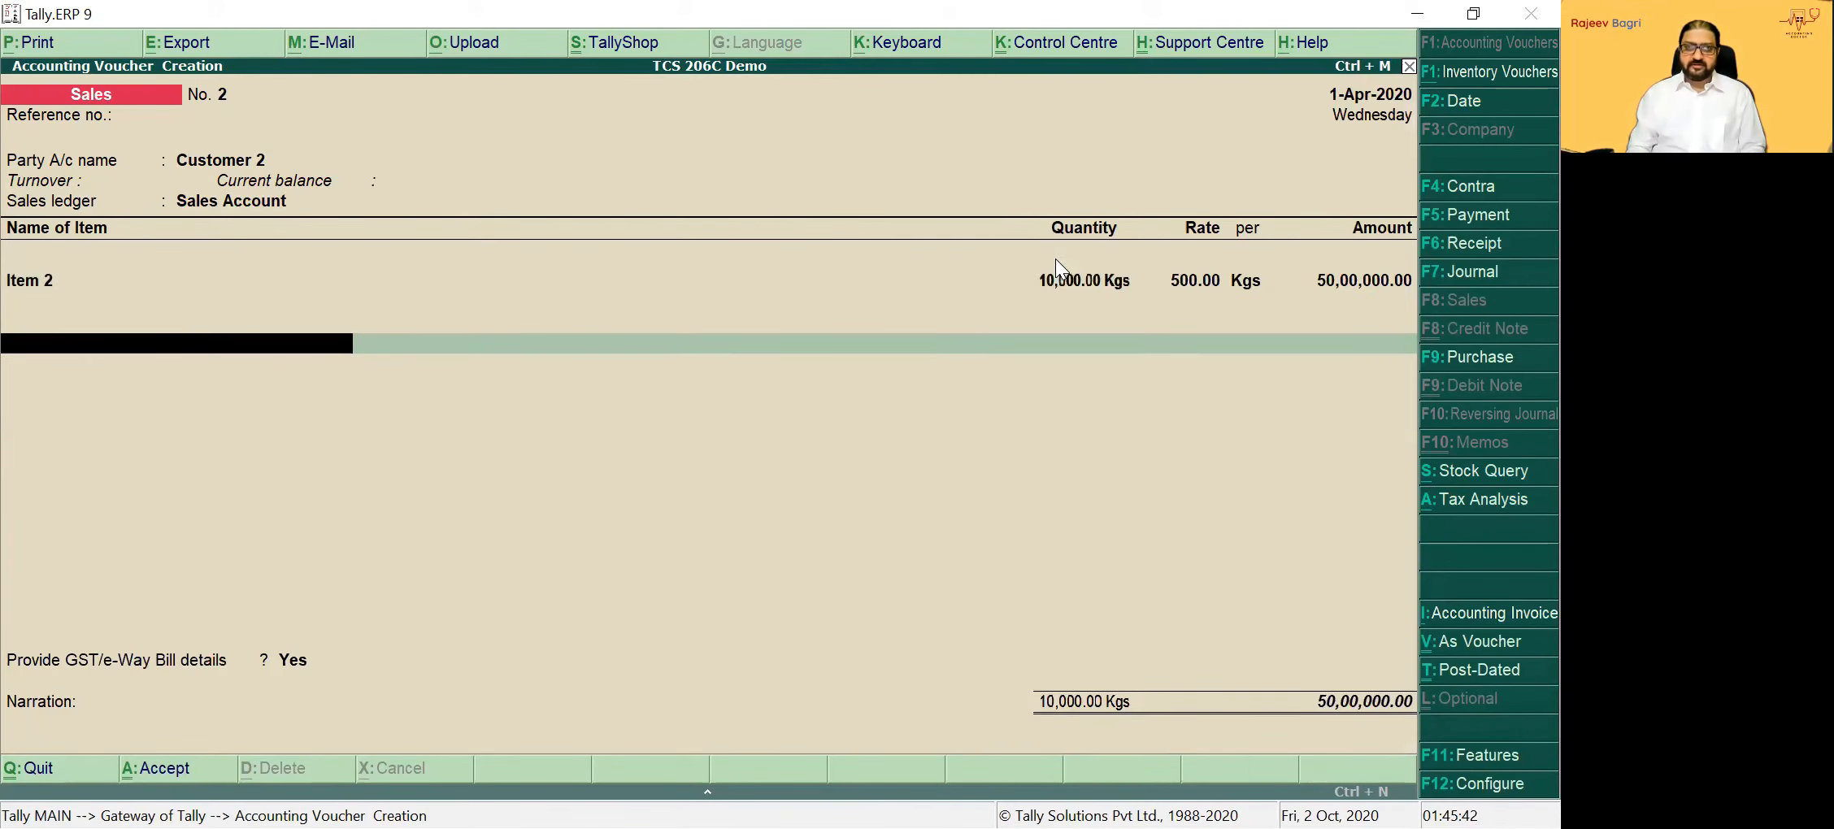
Add the CGST Output and SGST Output ledgers below Item 2, leaving their descriptions blank
type("cg")
key("Return")
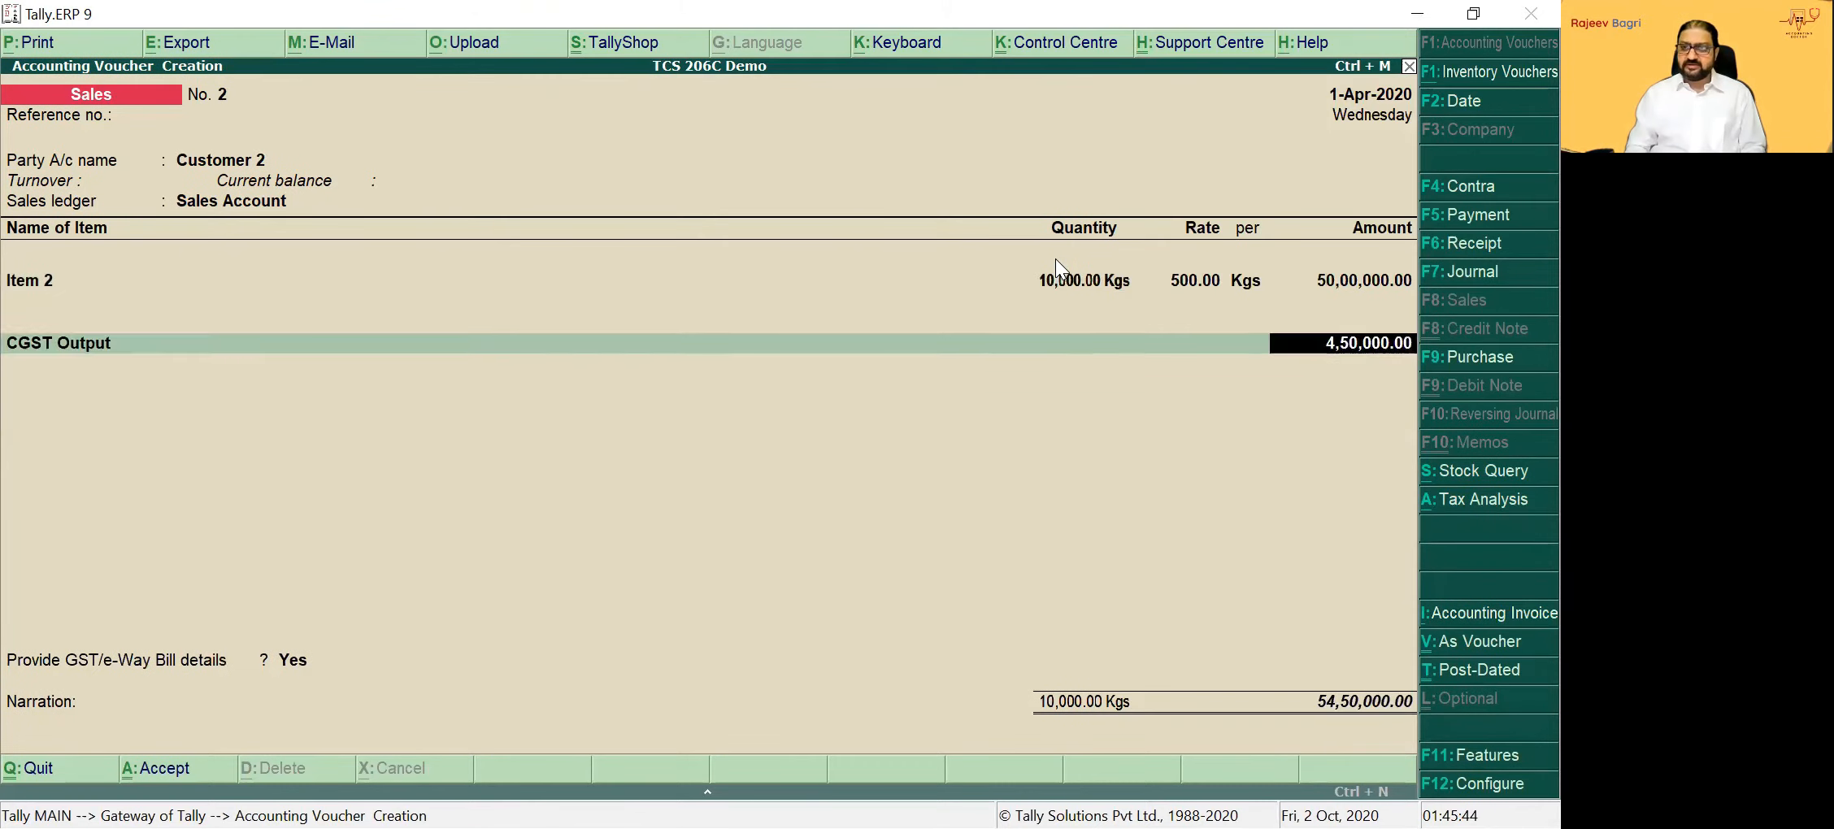
key("Return")
type("sg")
key("Return")
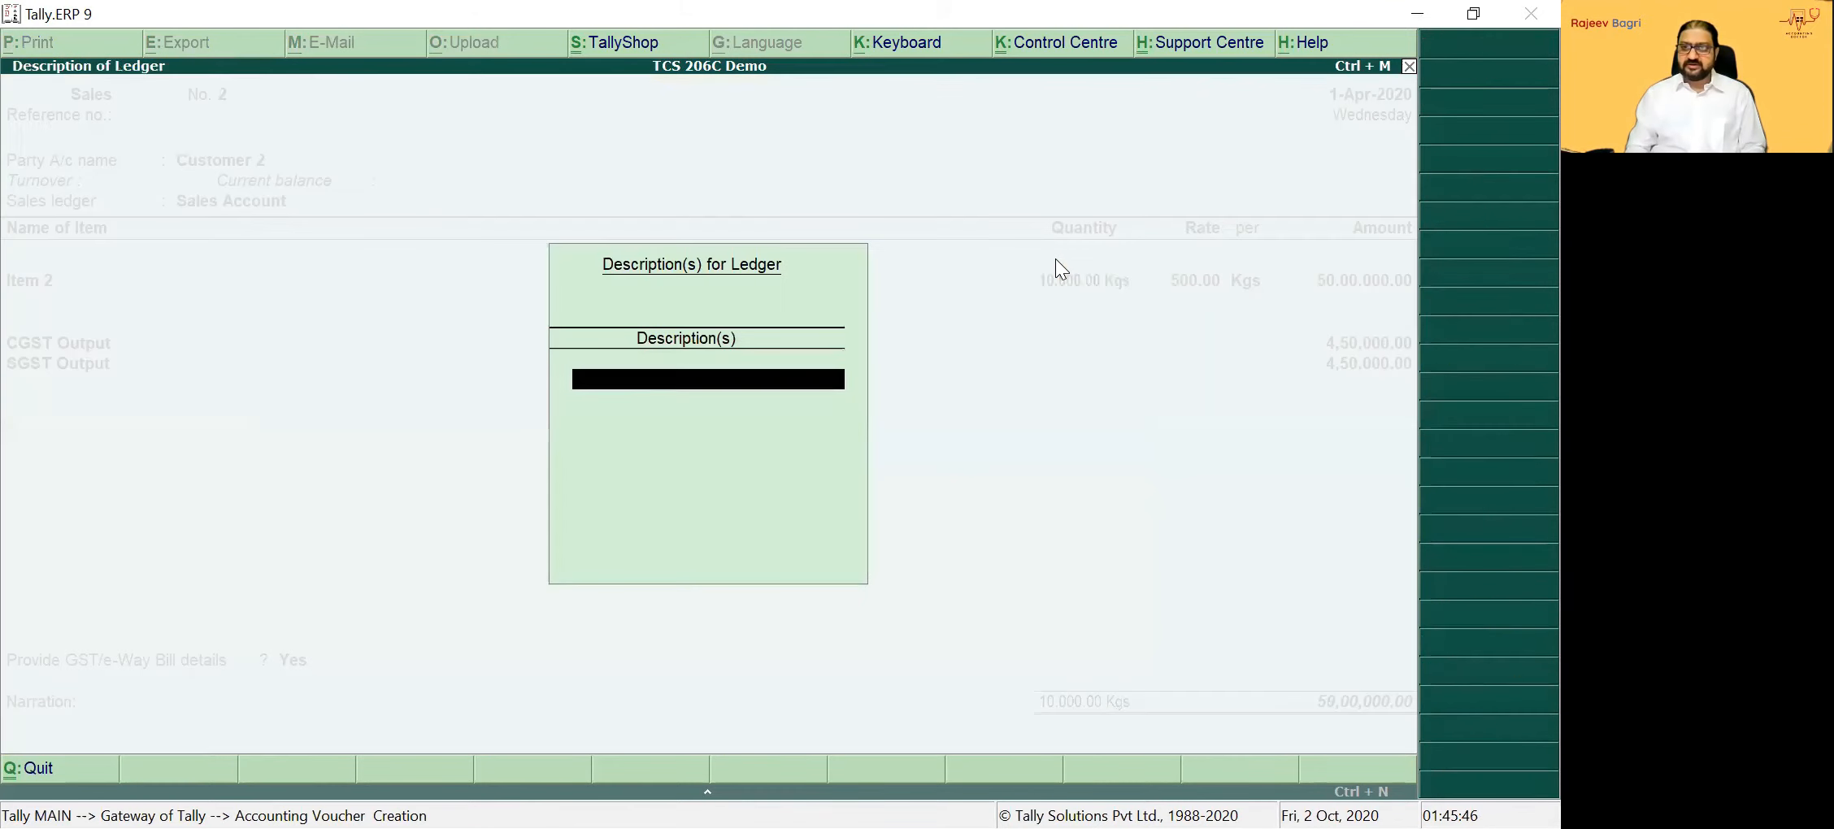
key("Return")
key("Return")
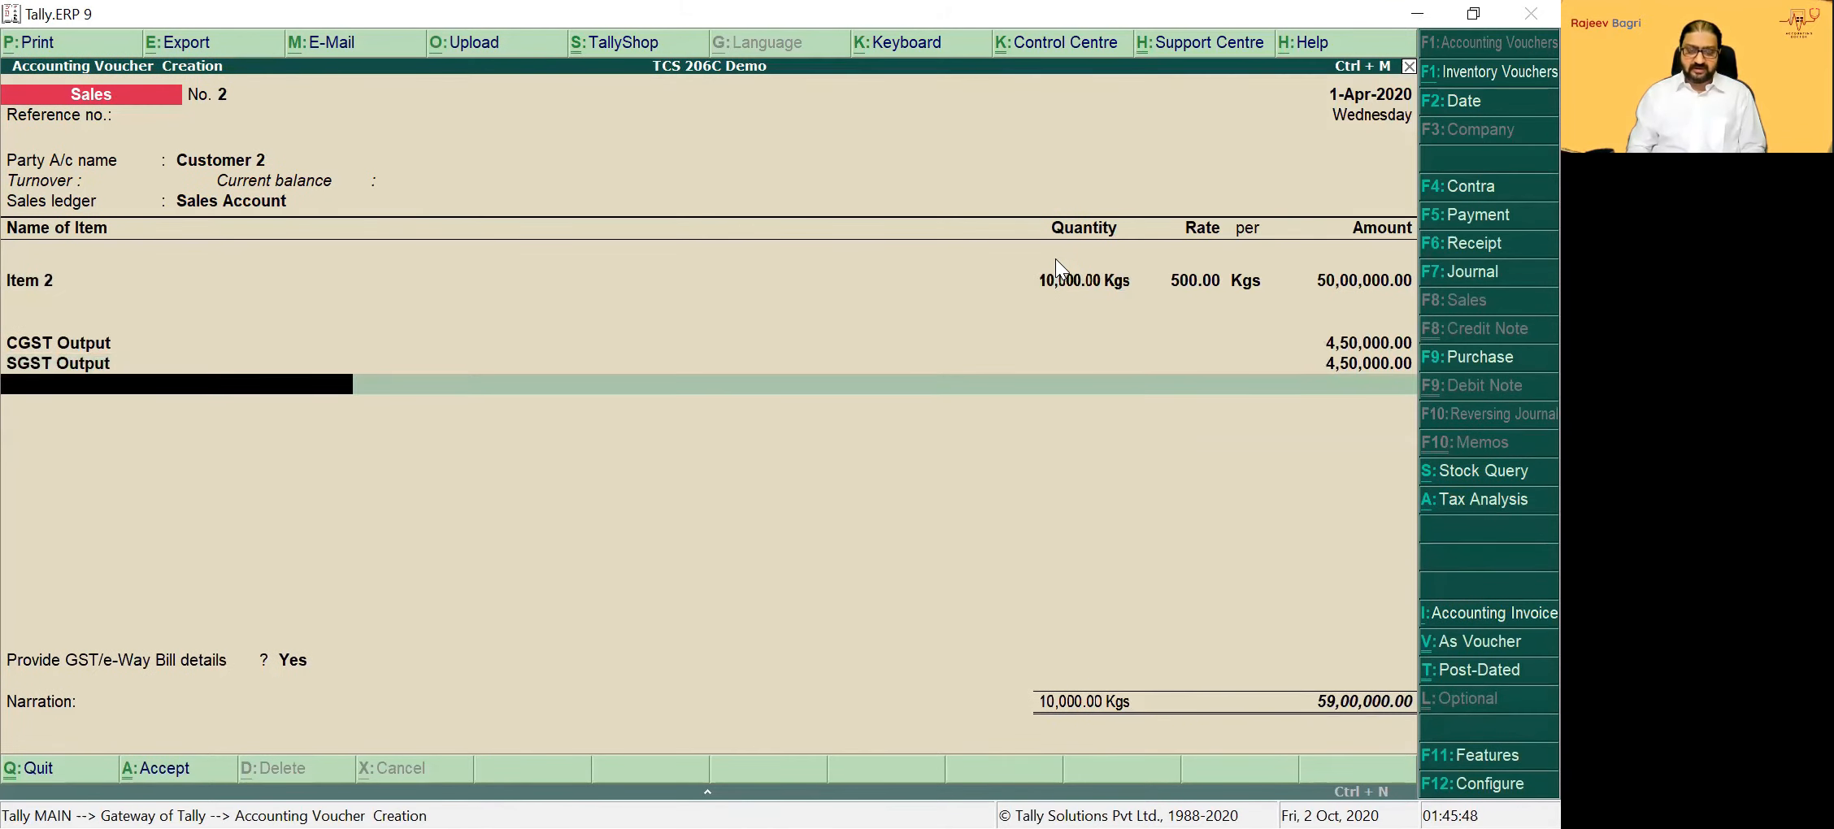
Add the TCS On Sales ledger below SGST Output in the Customer 2 voucher
type("tcs")
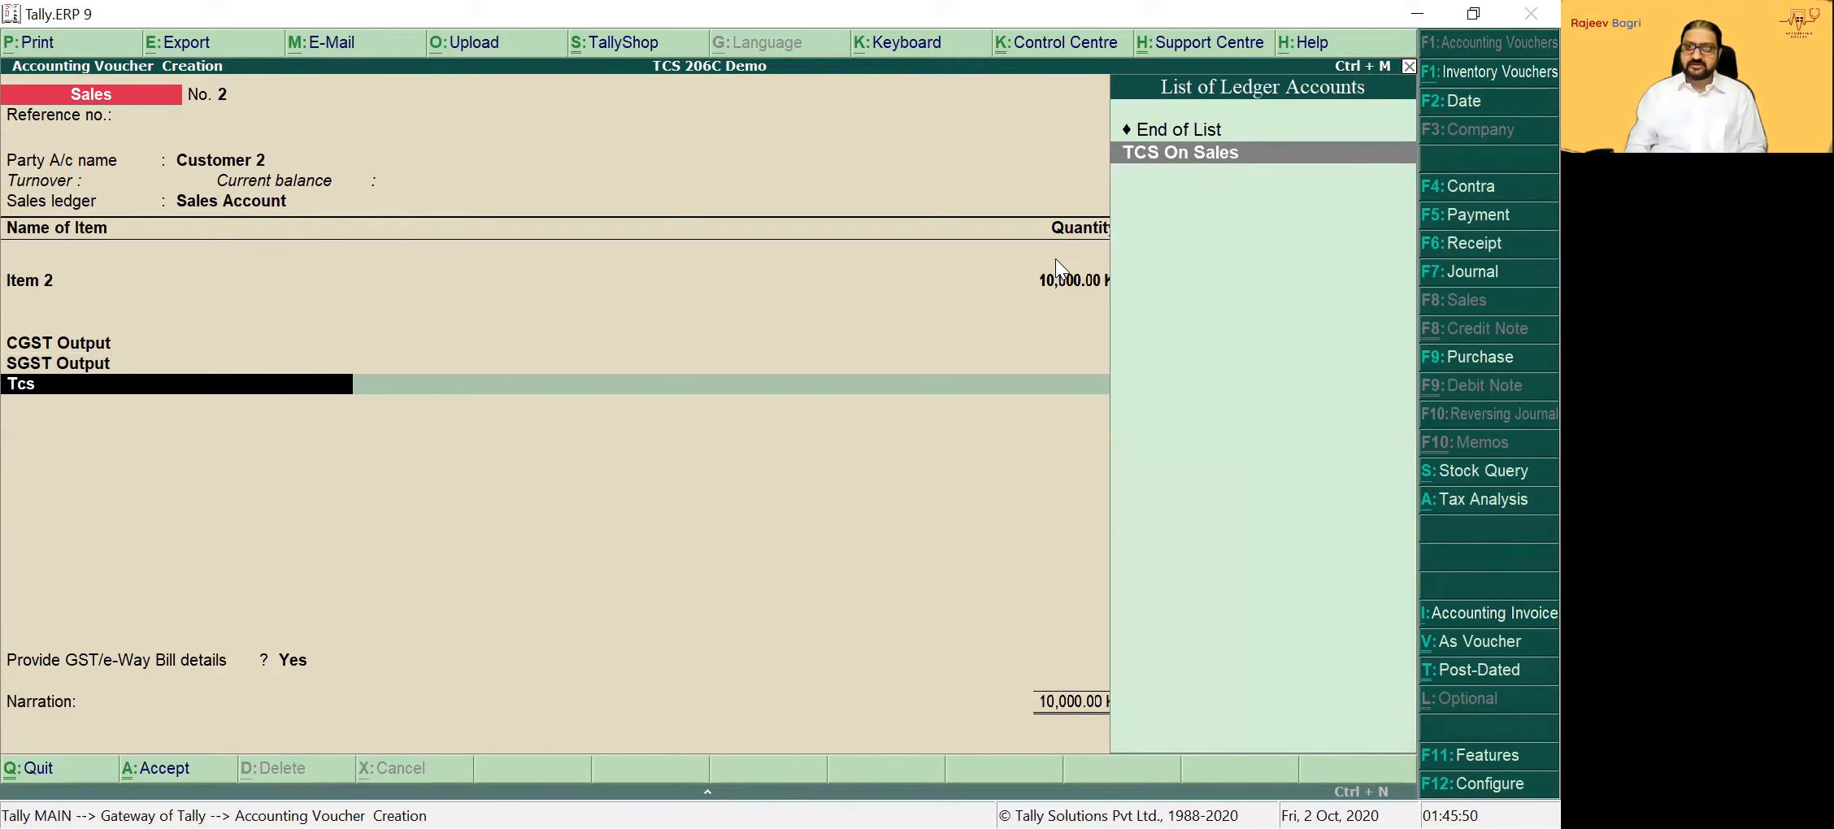
key("Return")
key("Return")
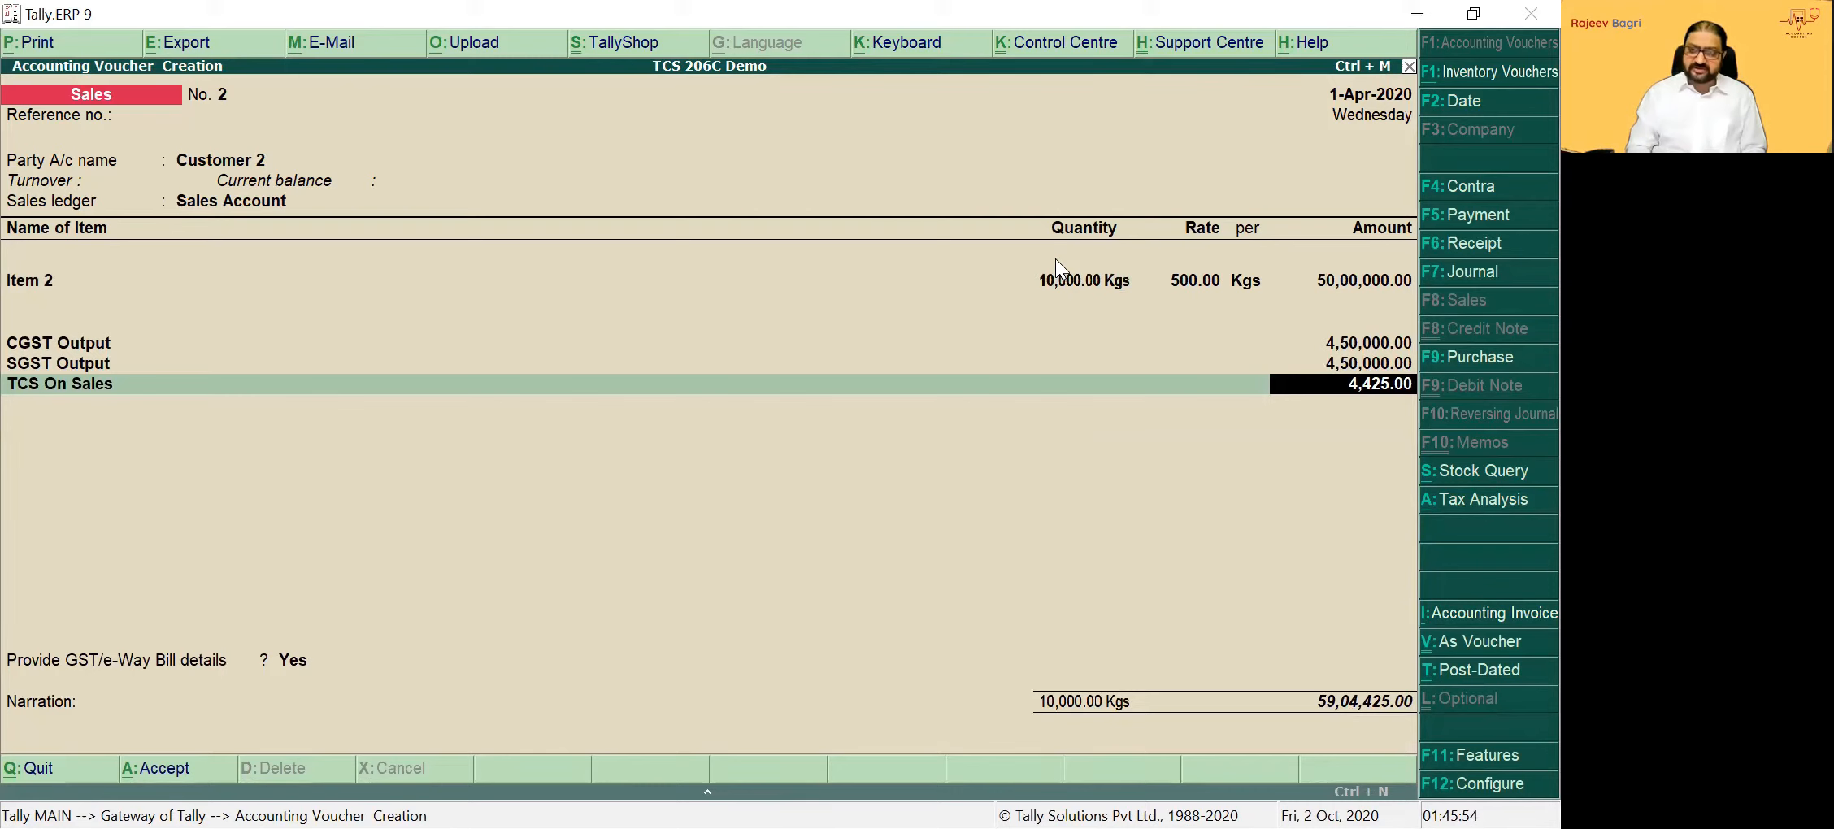
Check the TCS amount in the calculator by adding 5000000+900000 and multiplying the sum by .075/100
key("ctrl+n")
type("5000000")
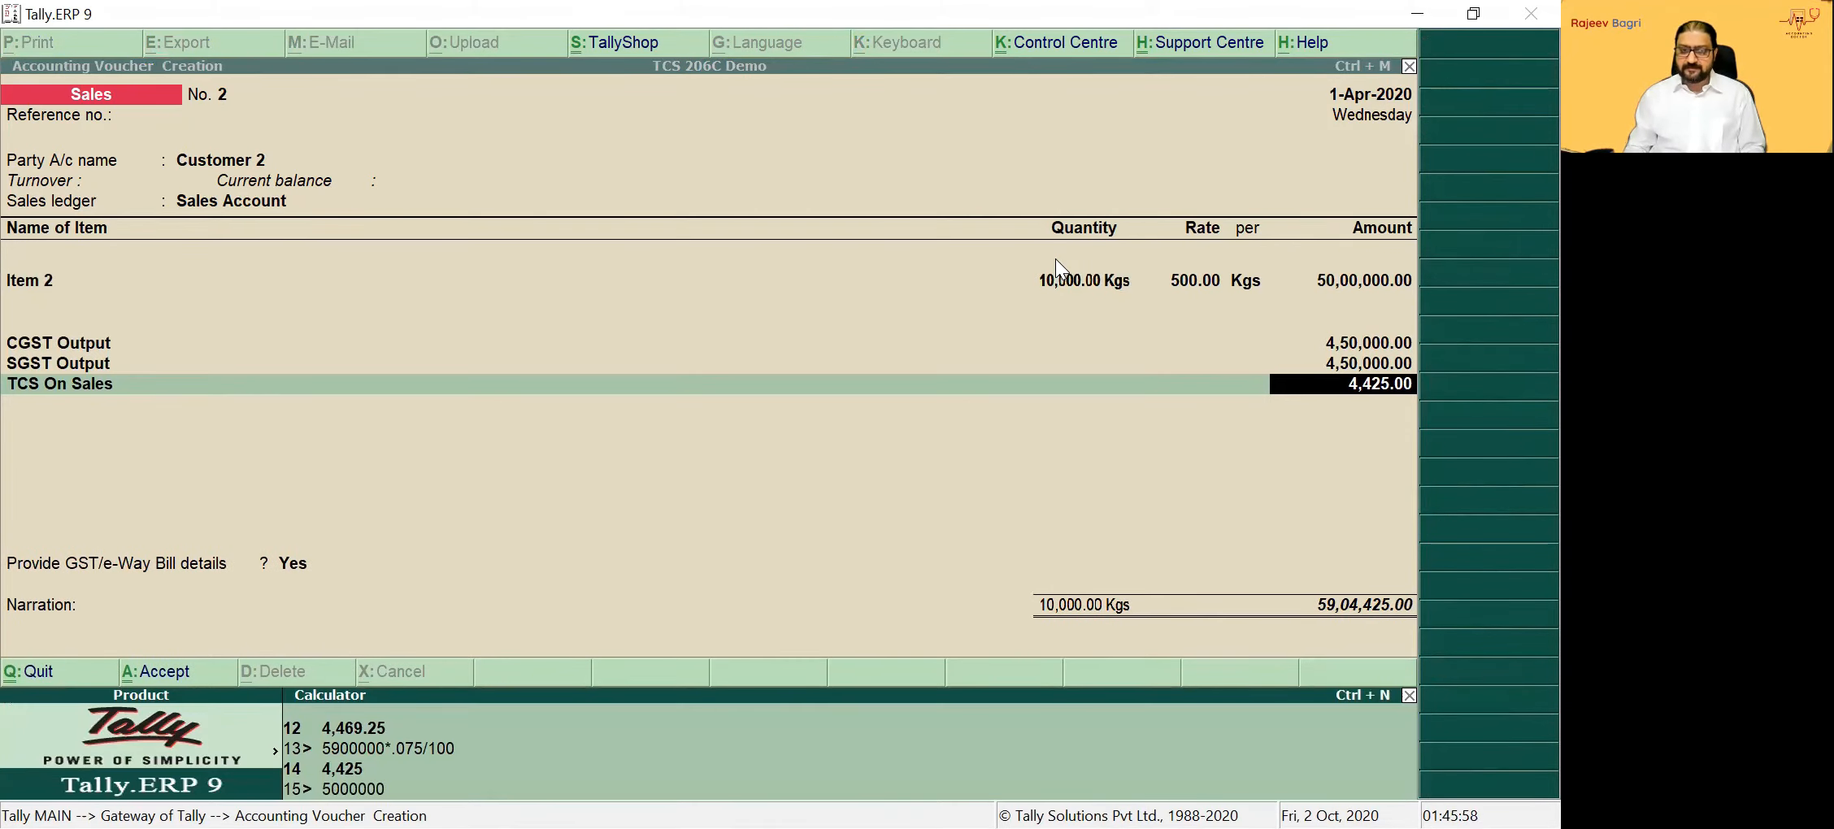
type("+900000")
key("Return")
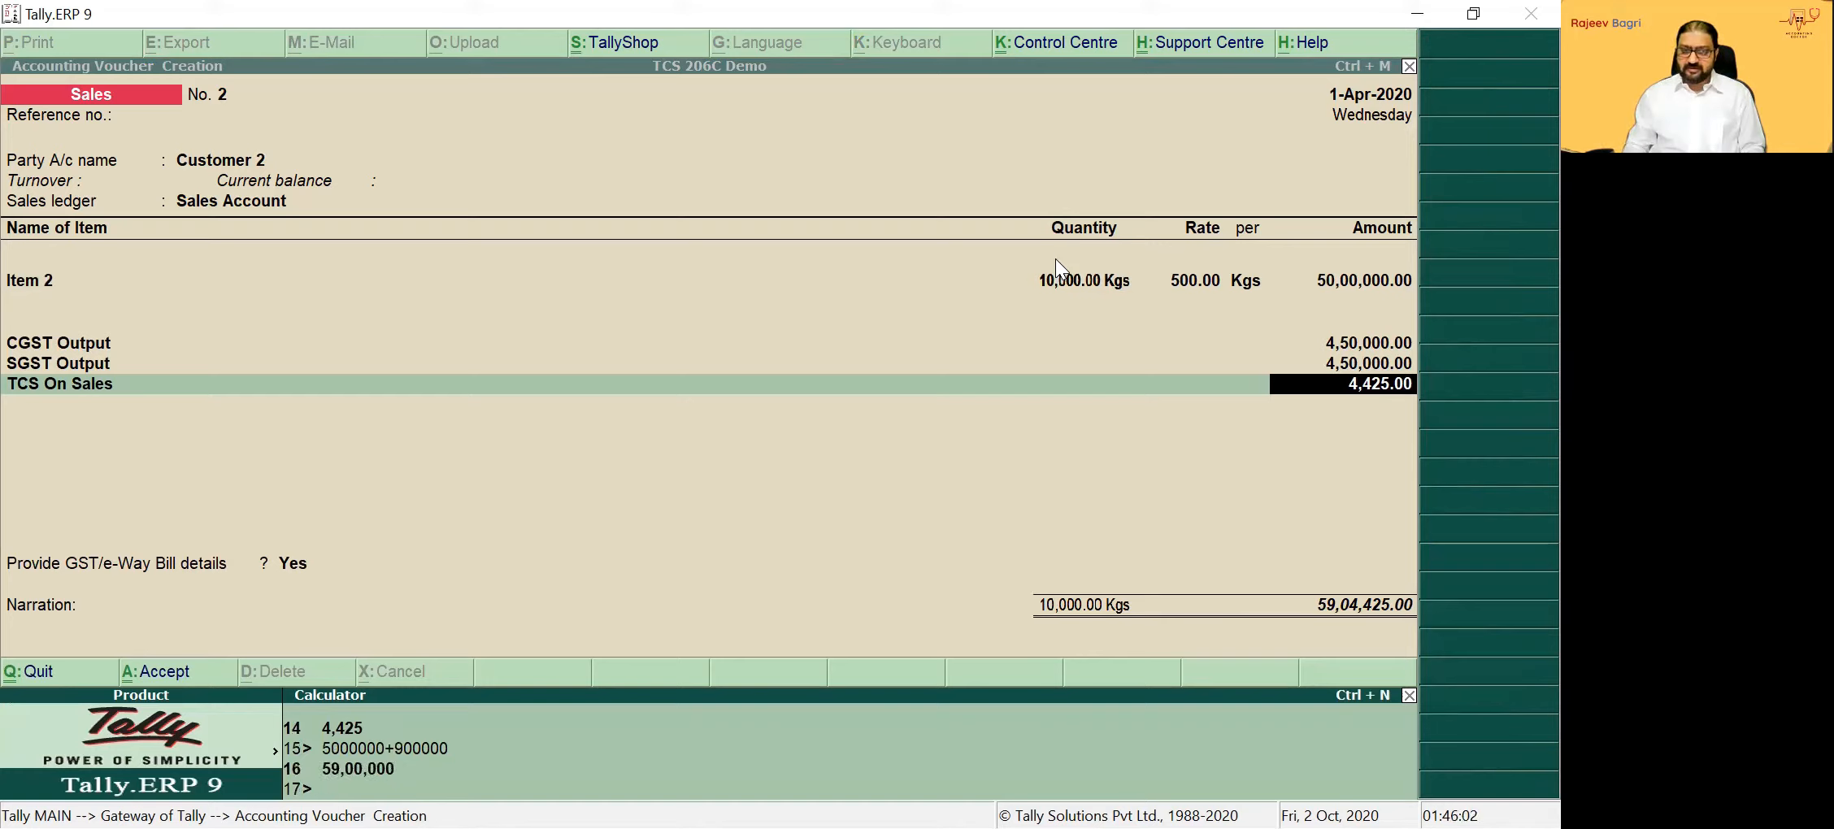
type("*.075/100")
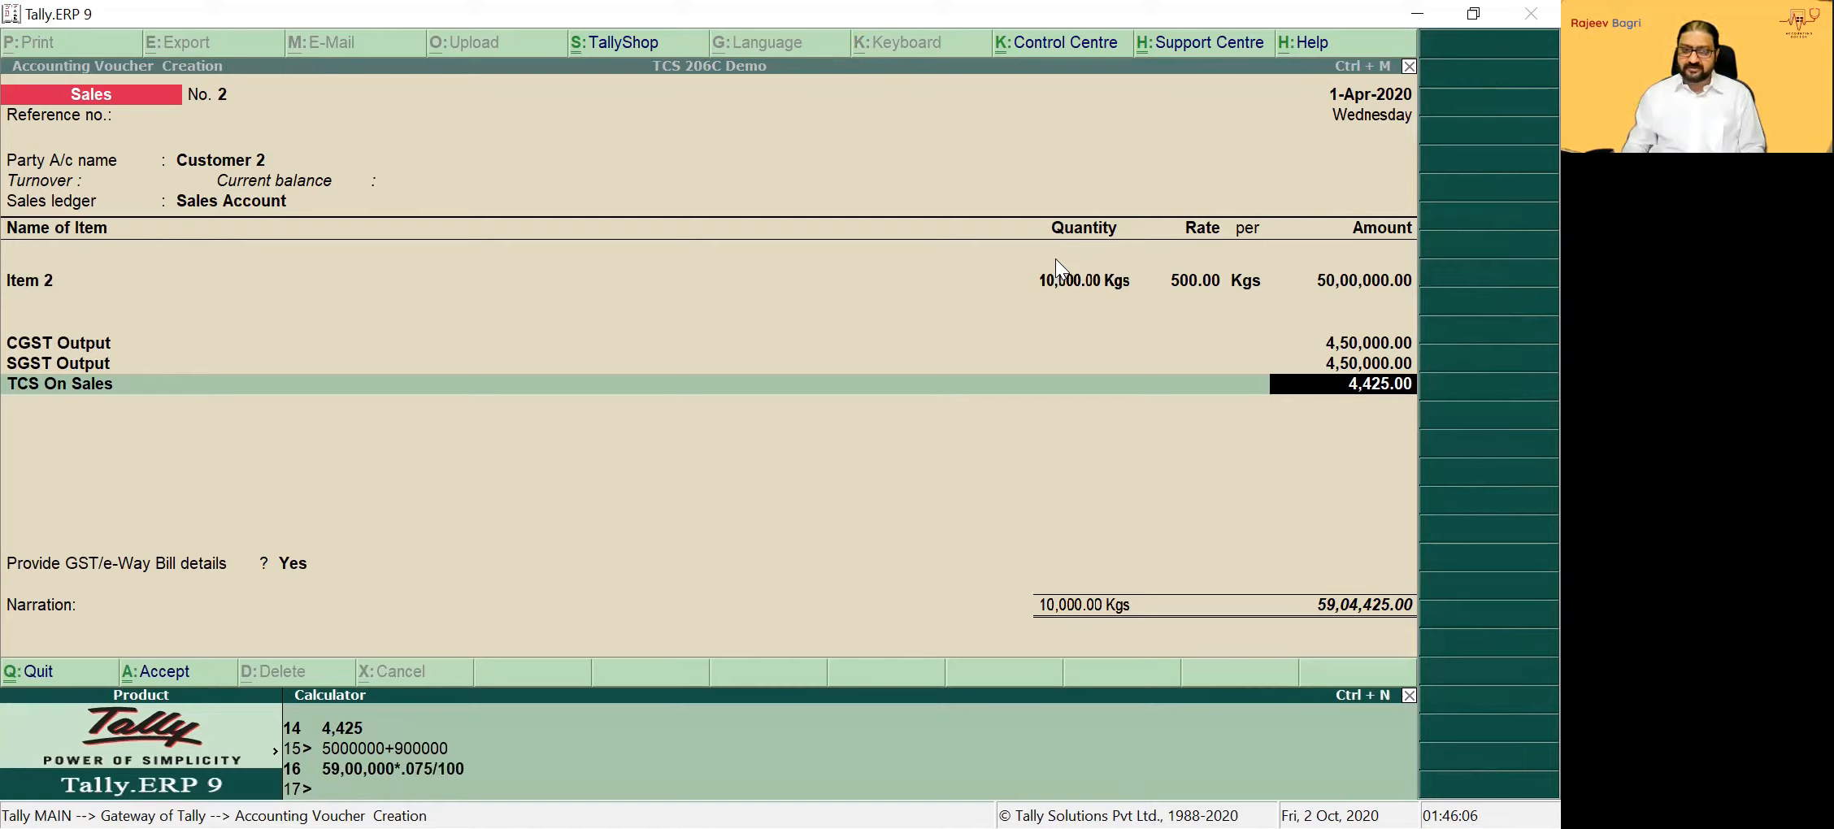
key("Return")
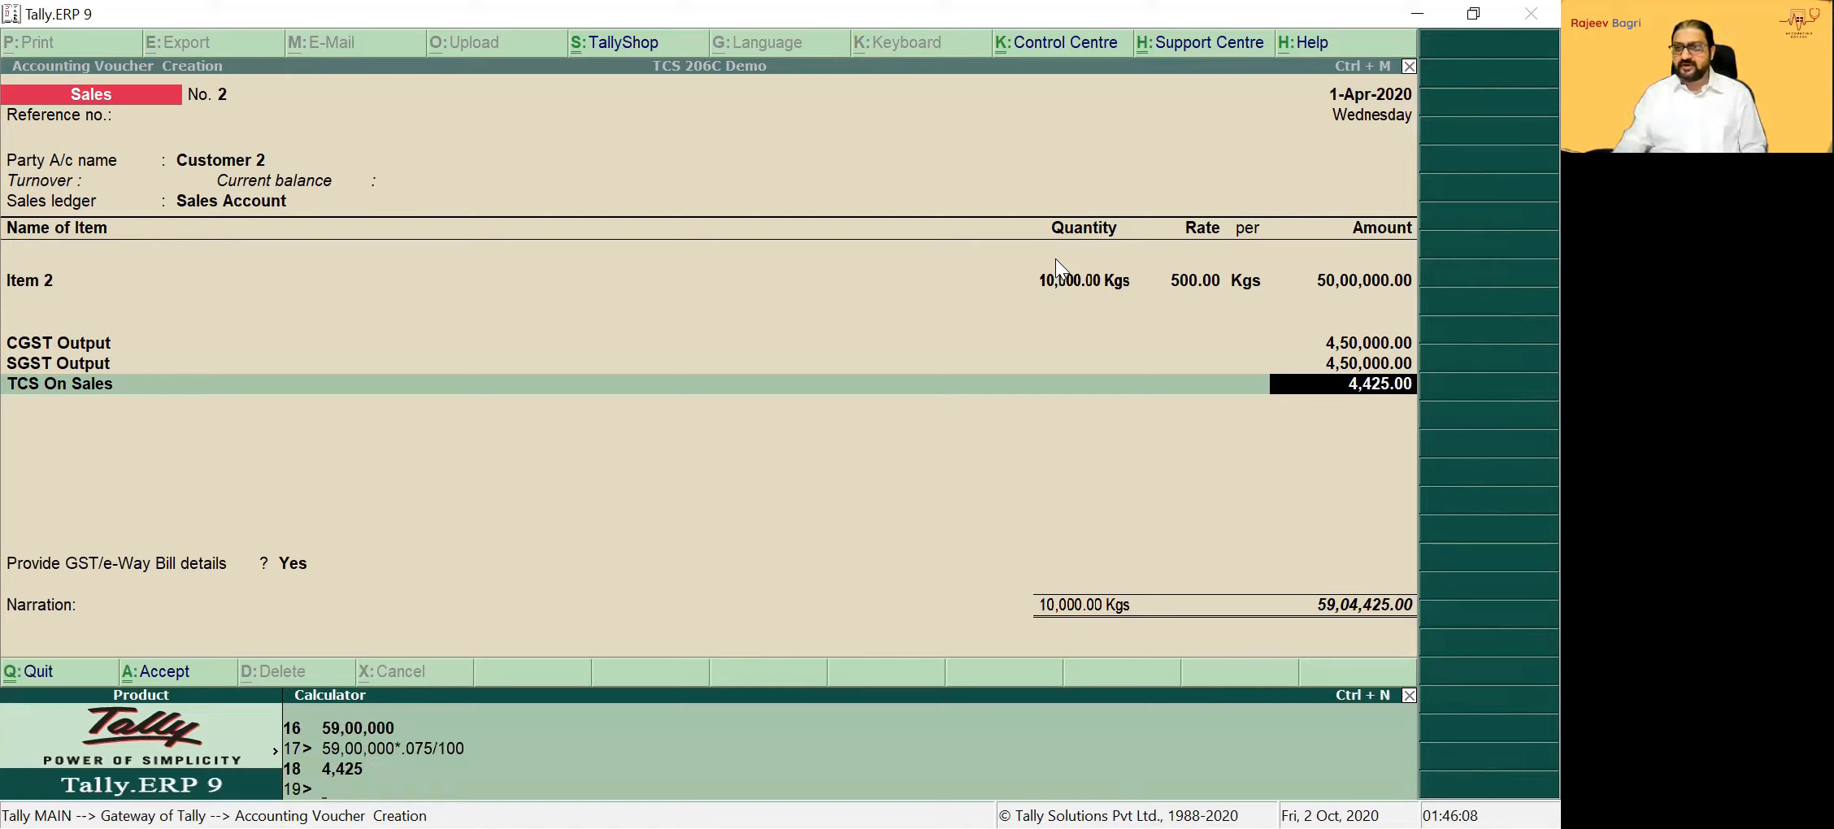
key("ctrl+m")
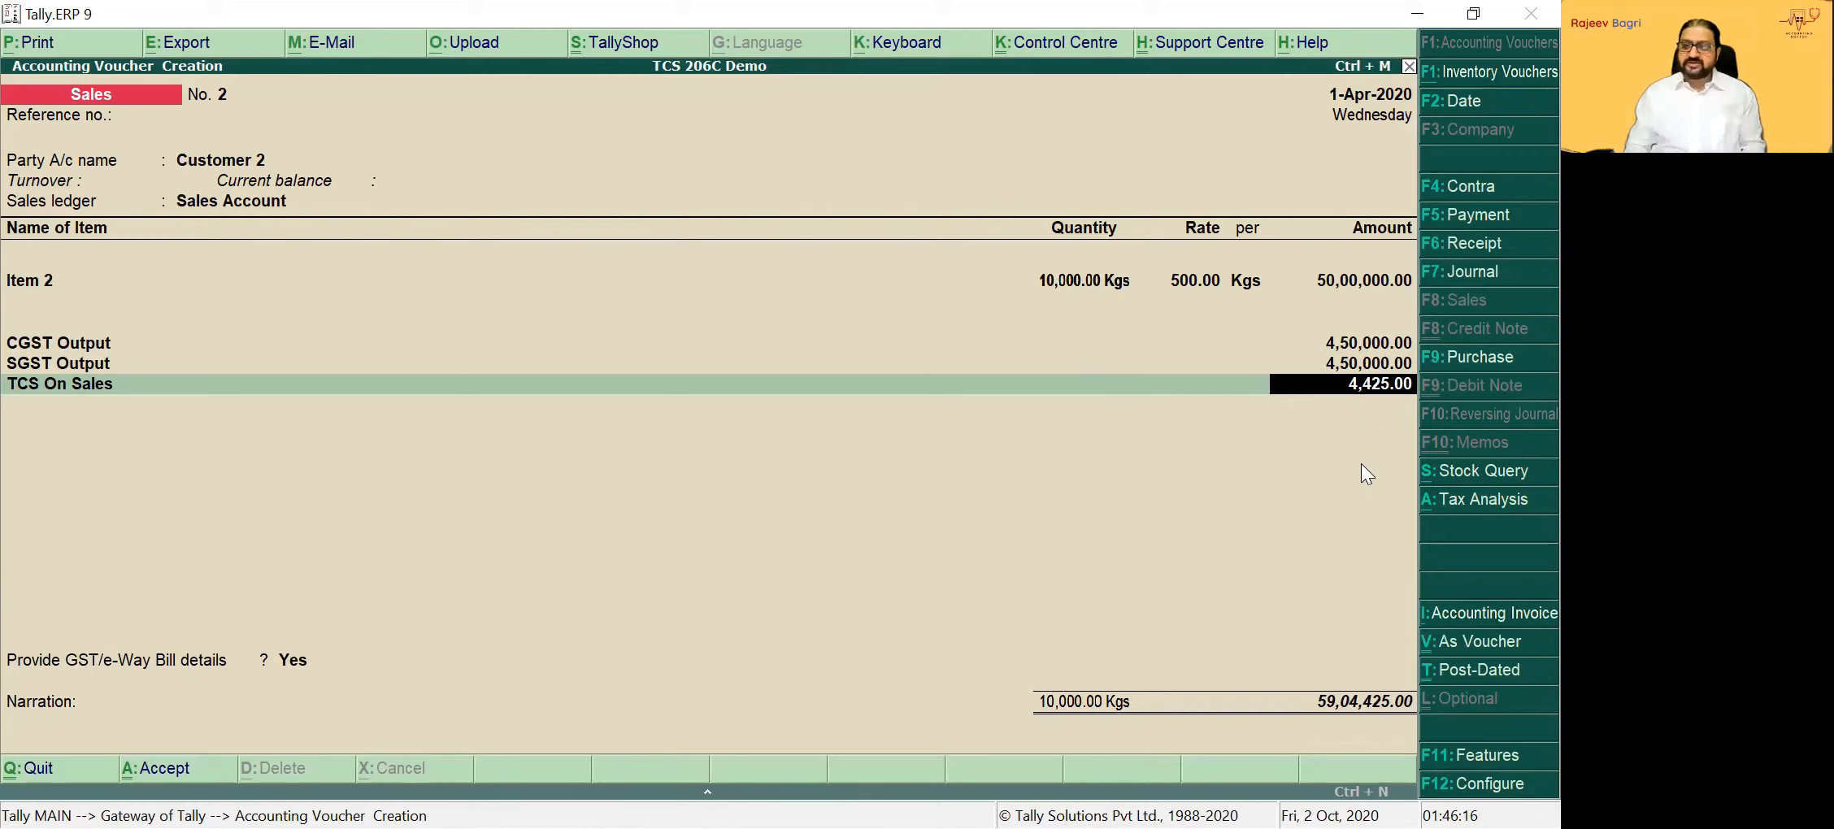
Finish the ledger list and set Provide GST/e-Way Bill details to No
key("Return")
key("Return")
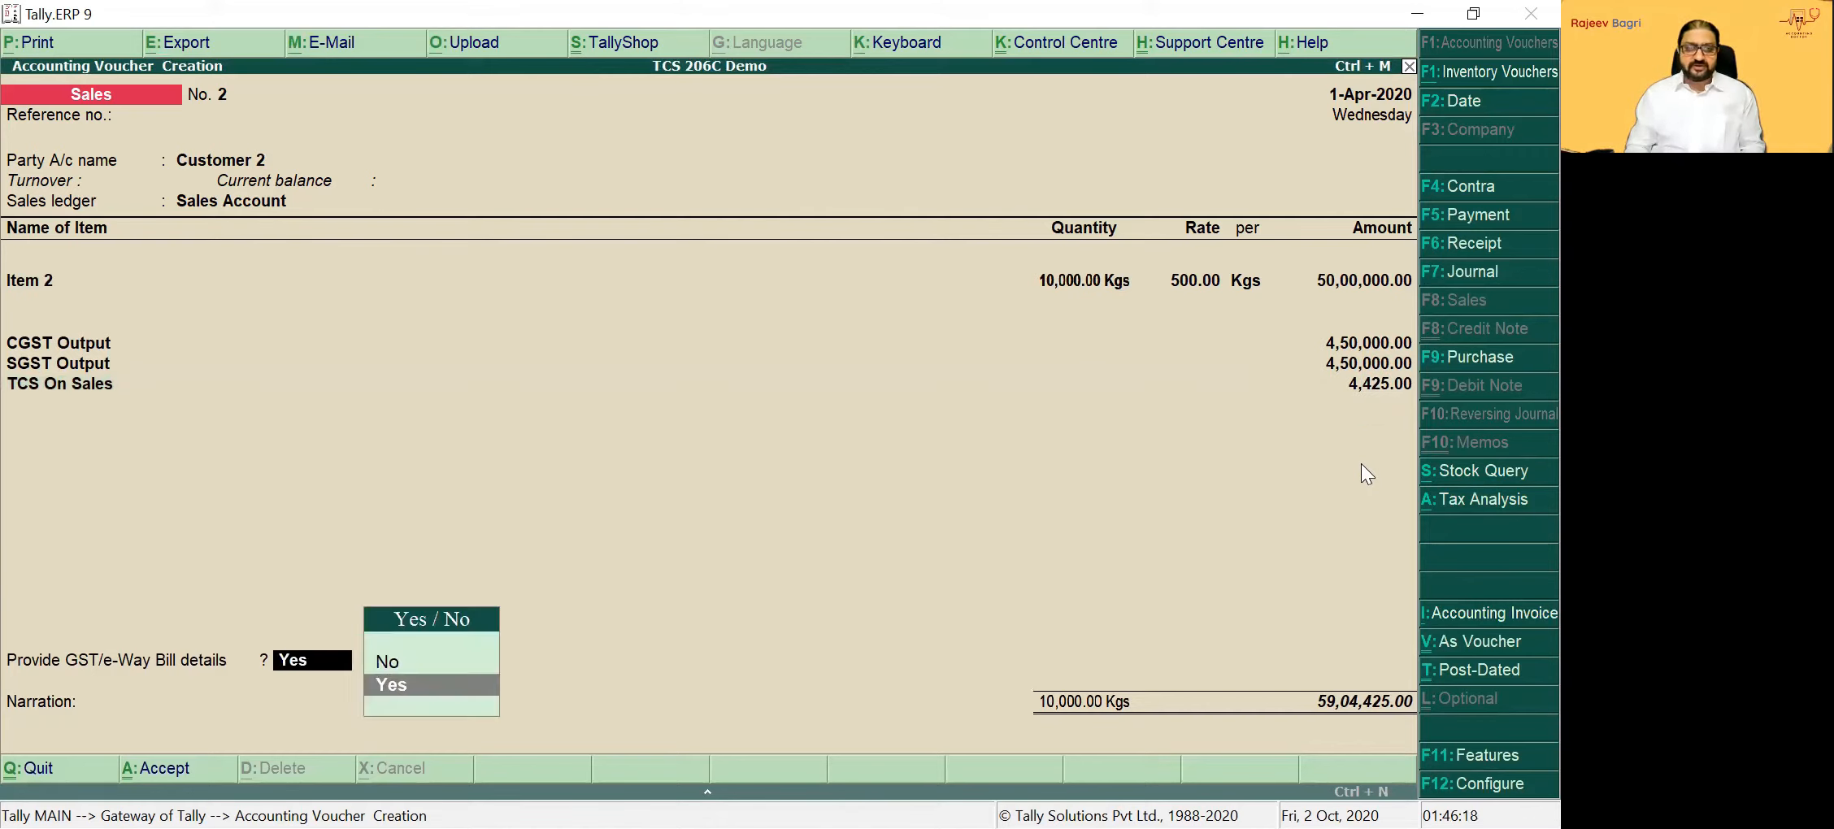
key("n")
key("Return")
Allocate the full bill amount to New Ref 2 for Customer 2 and save the sales voucher
key("Return")
key("Return")
key("Return")
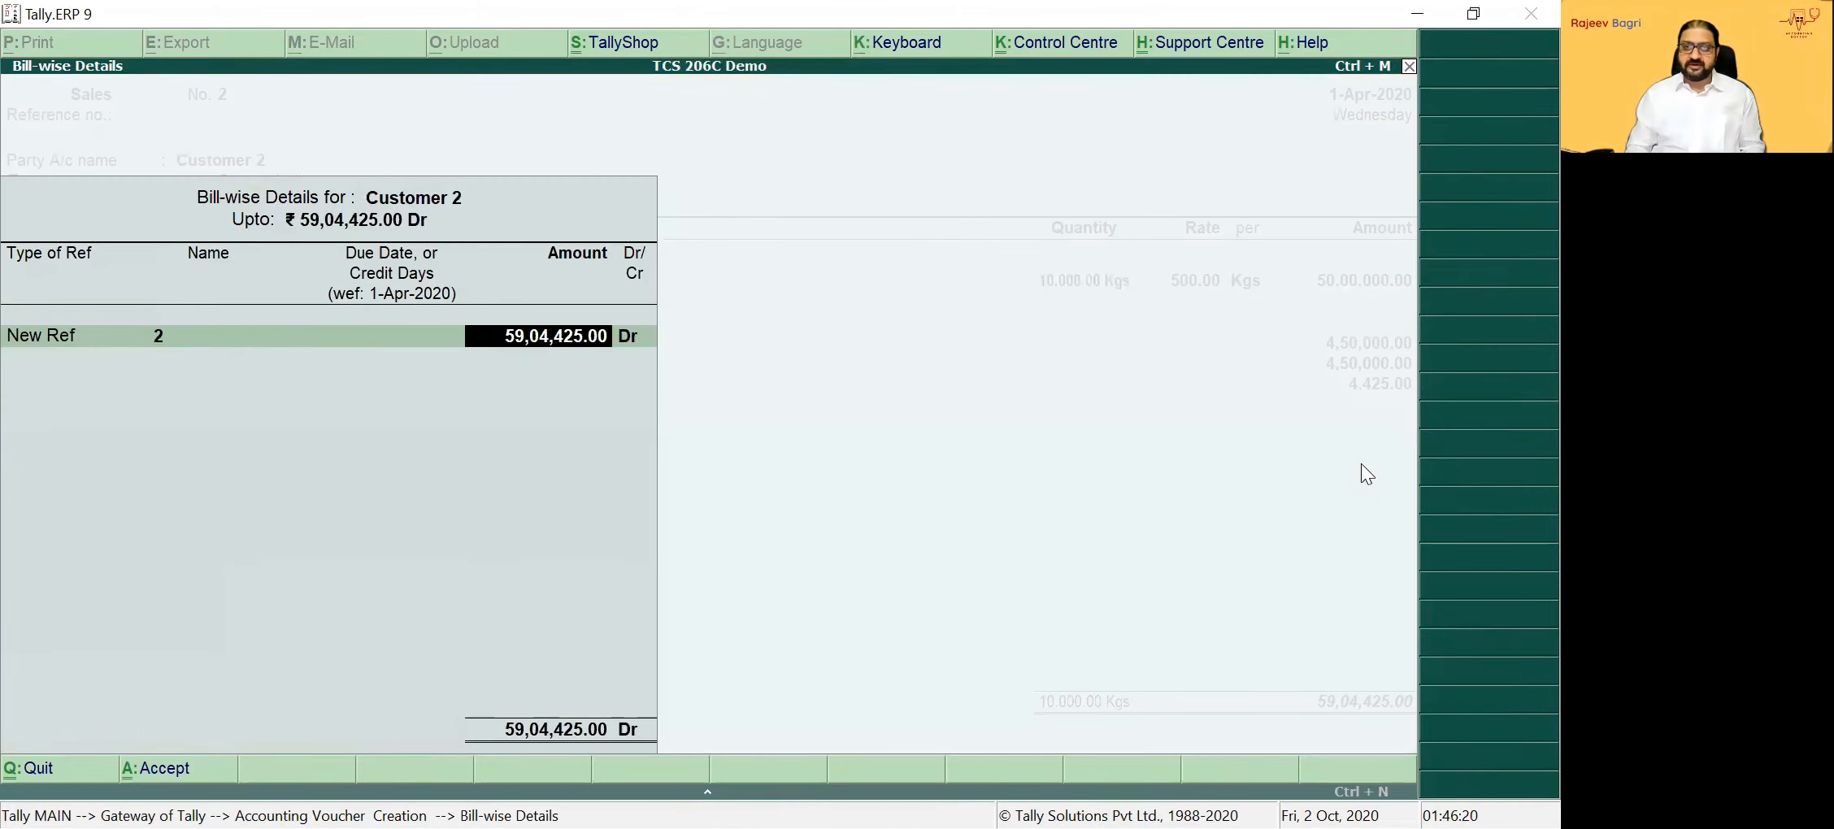
key("Return")
key("Return")
key("Return")
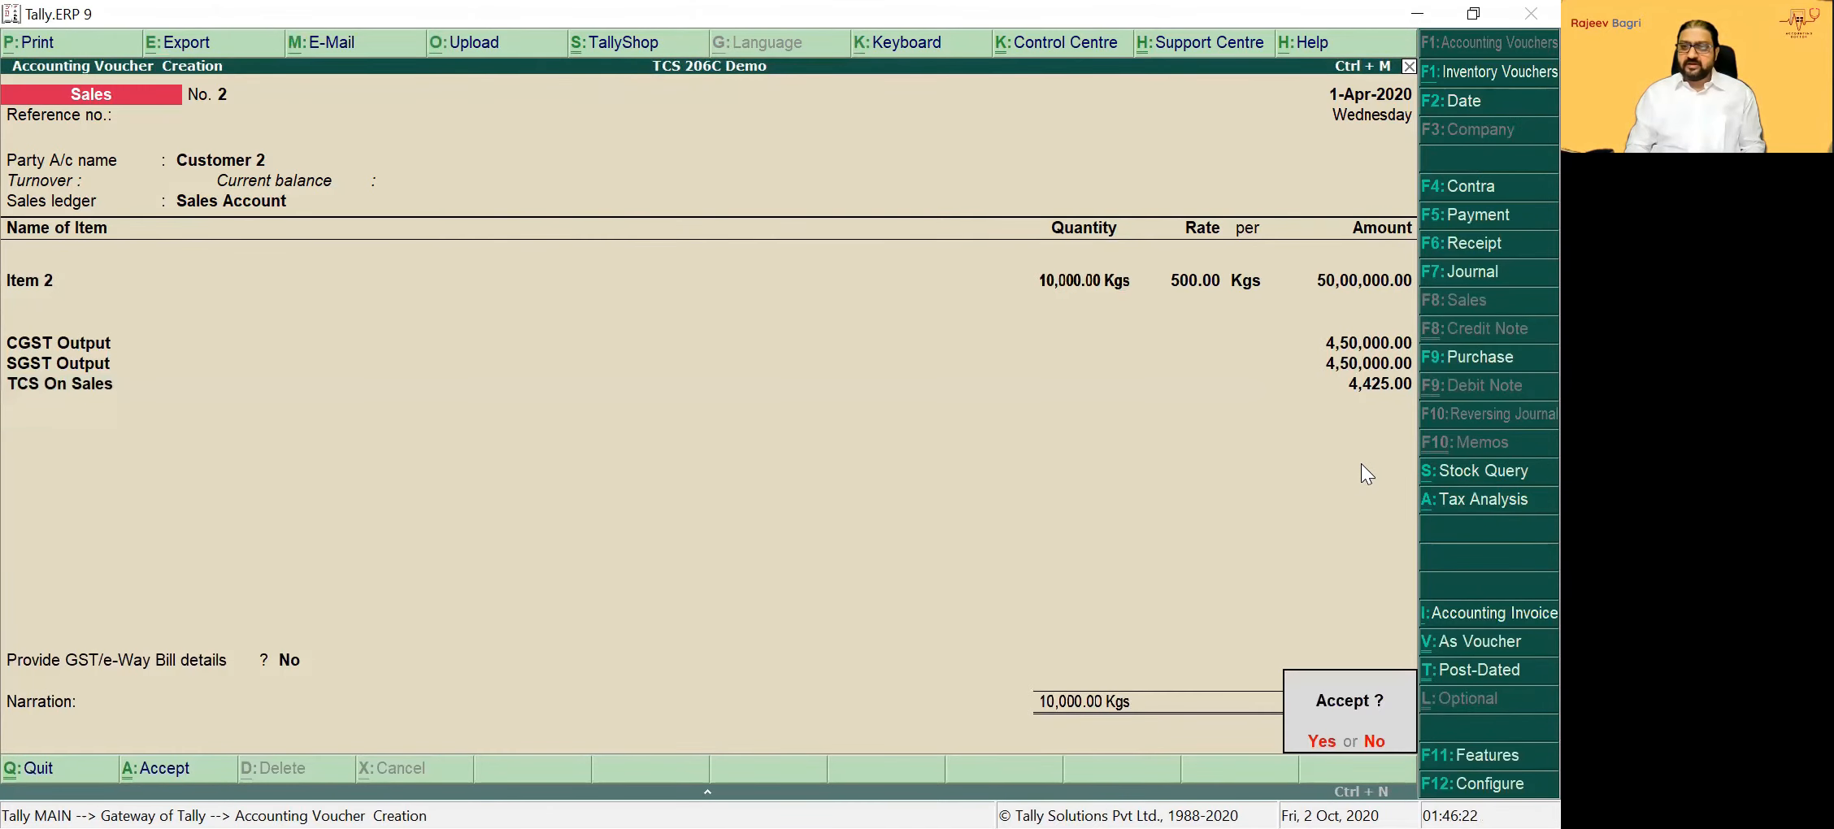
key("Return")
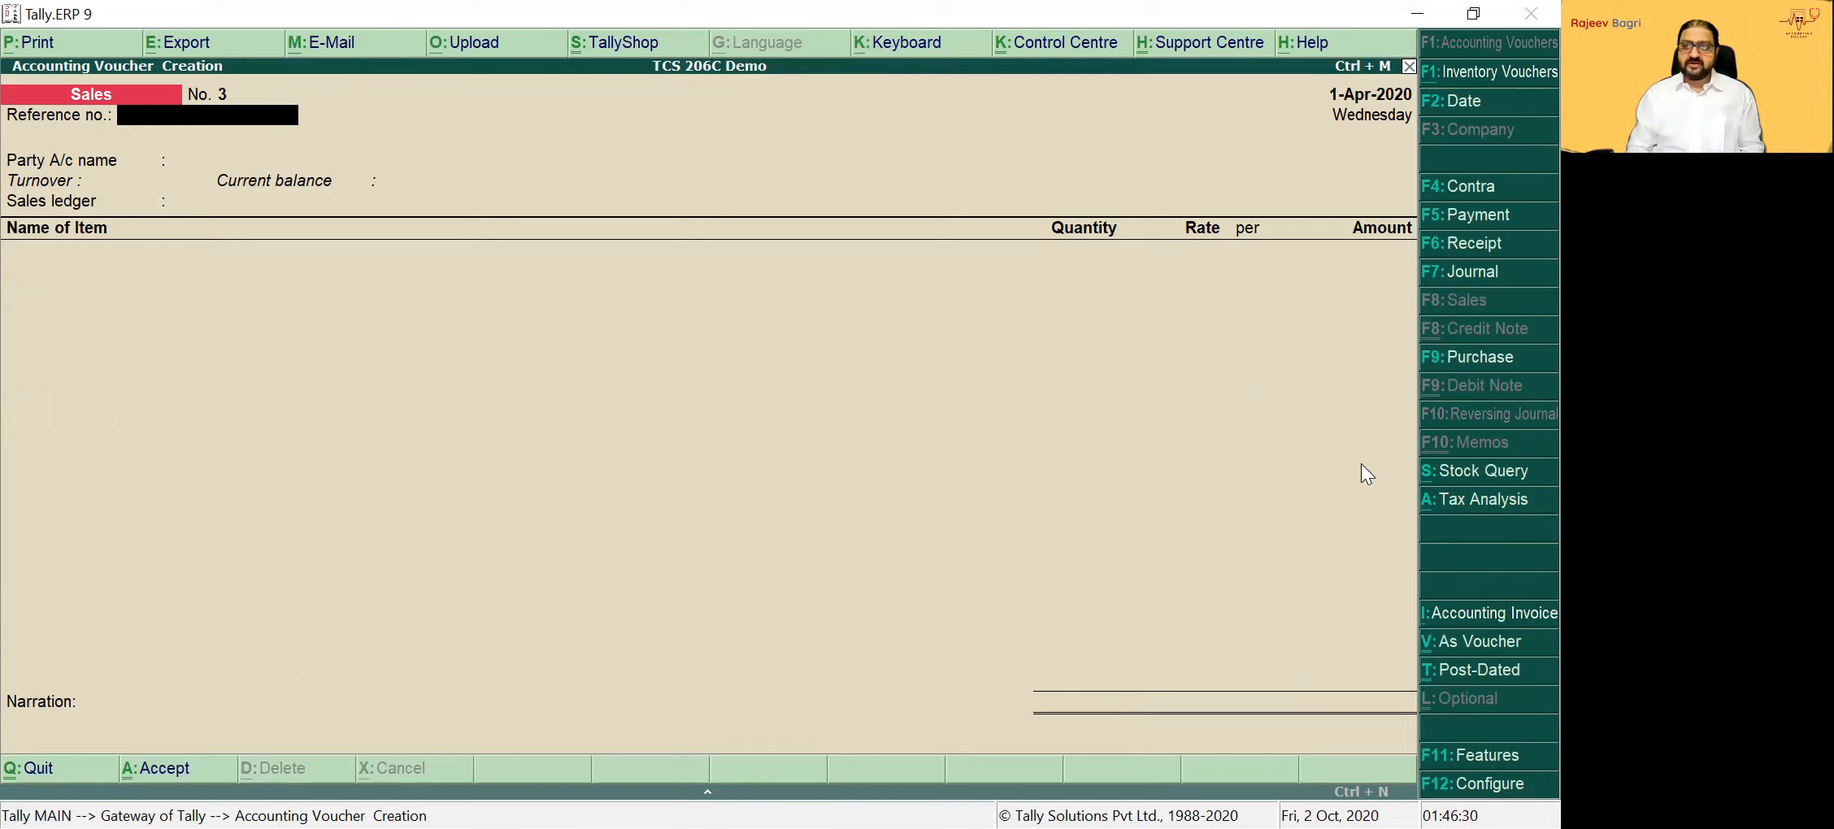
Start the third sales voucher with Customer 1 as the party and Sales Account as the sales ledger, with reverse charge set to No
key("Return")
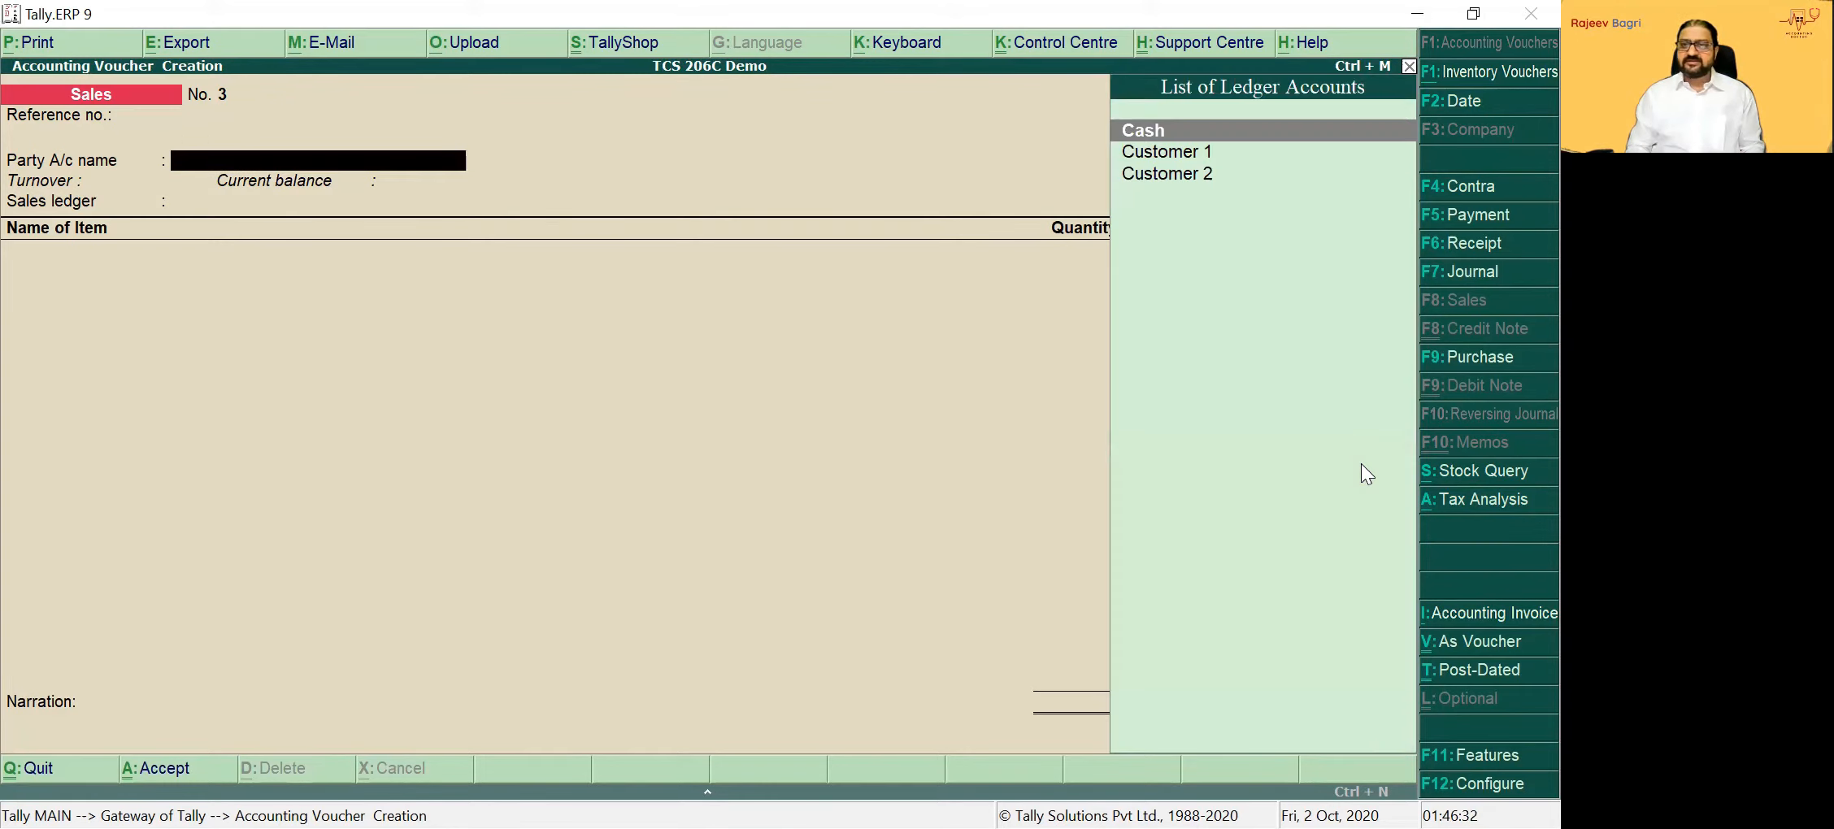
key("Down")
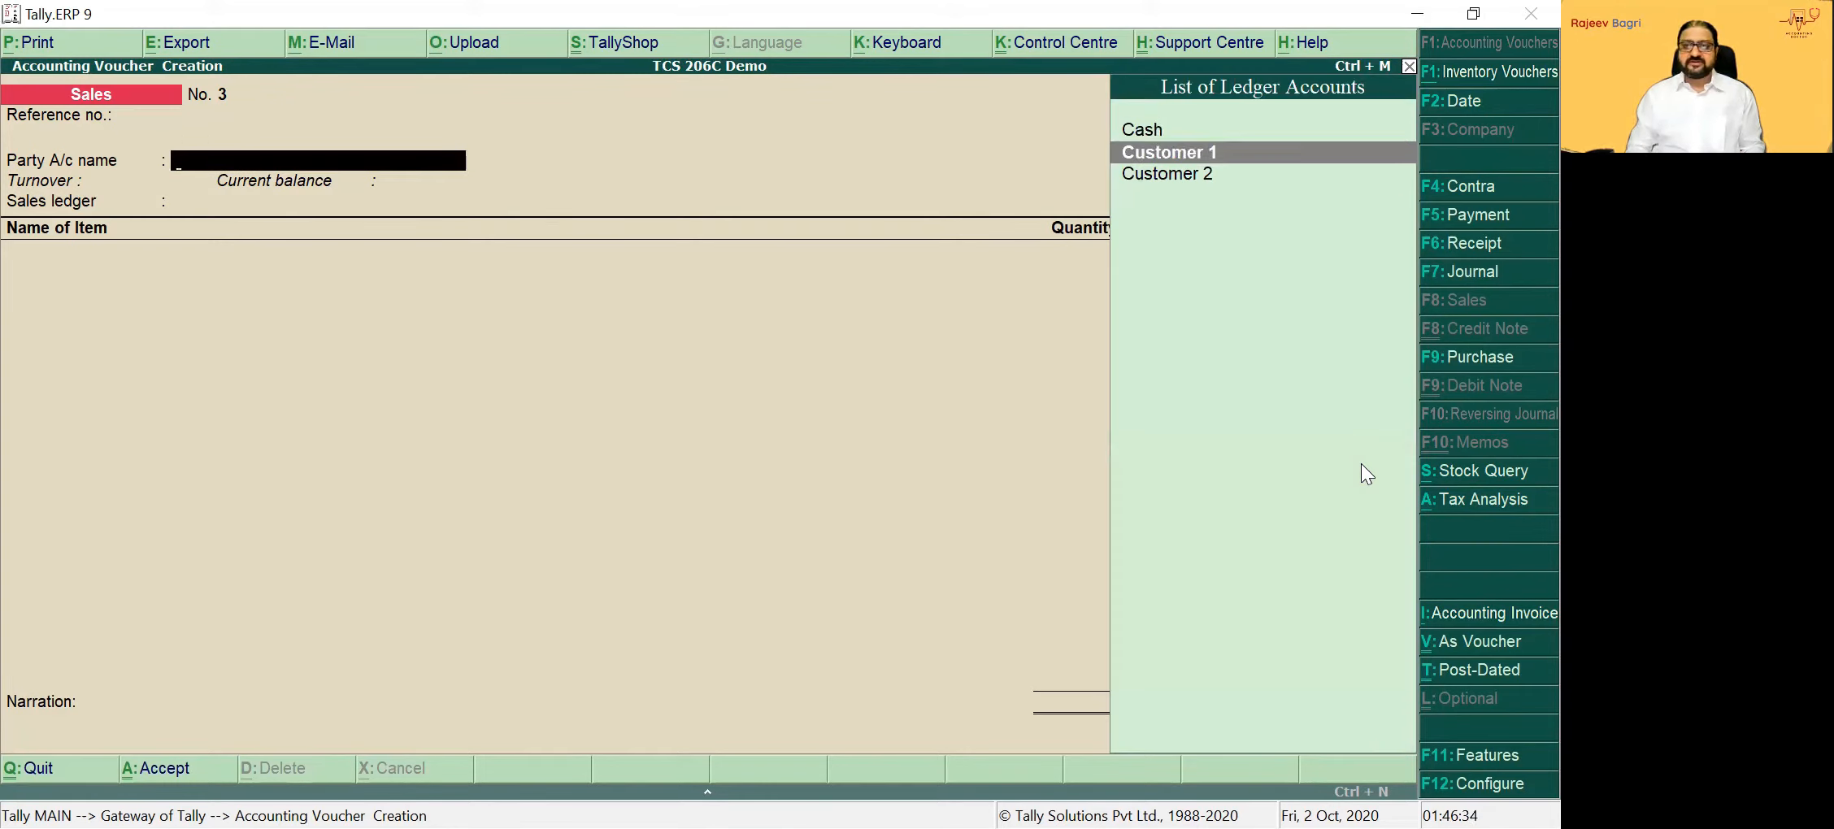
key("Return")
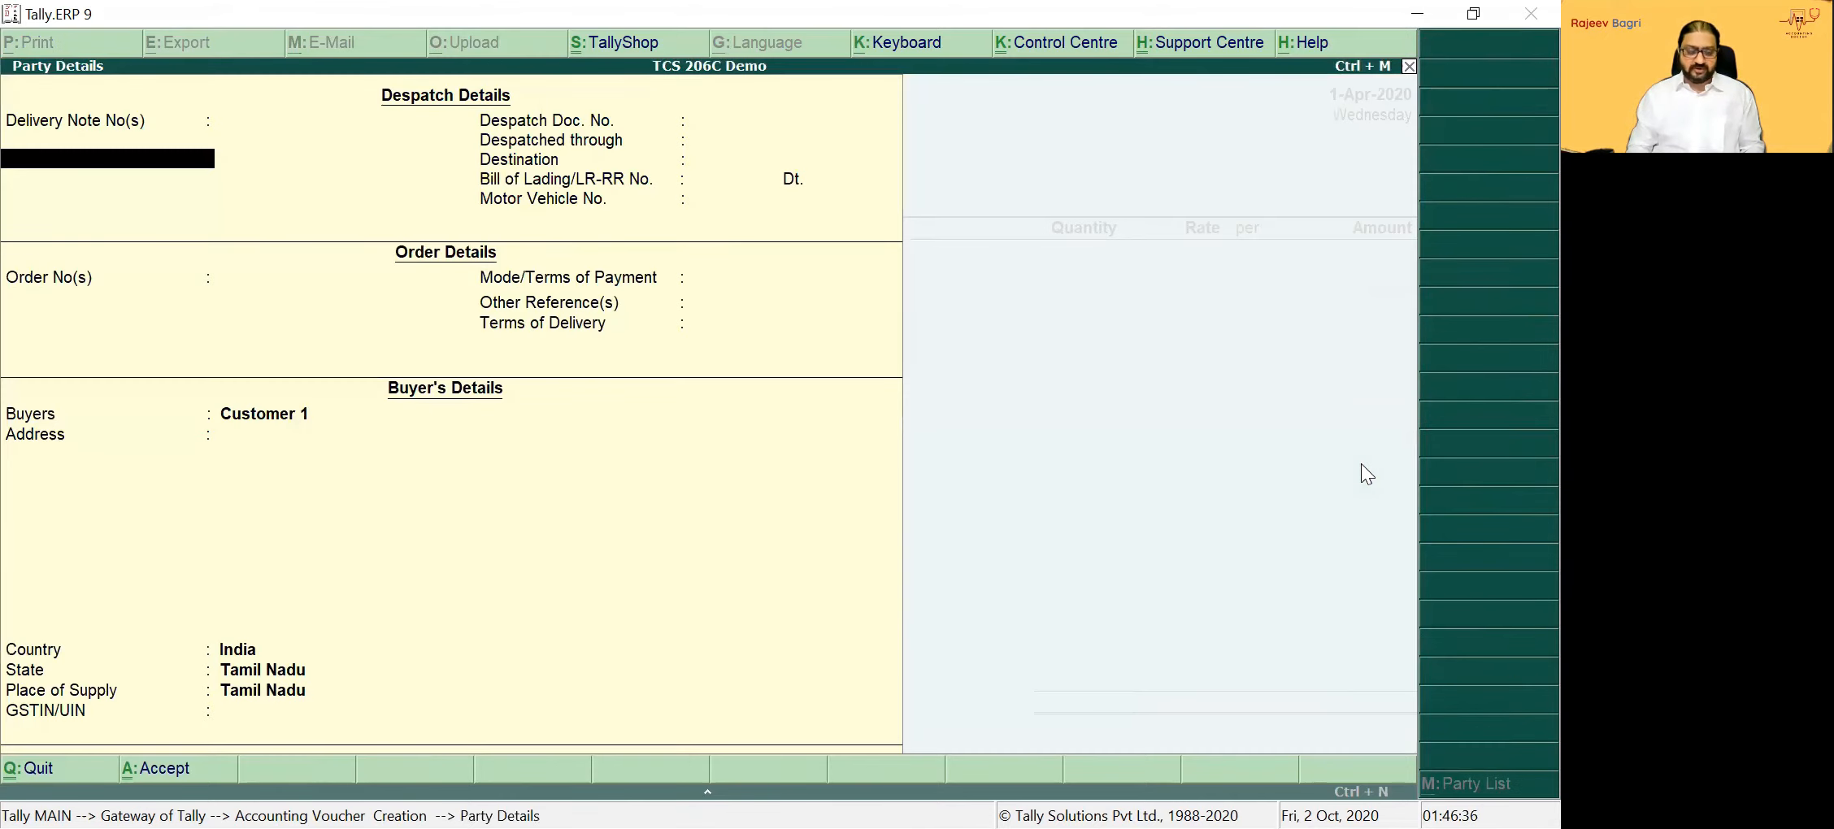
key("ctrl+a")
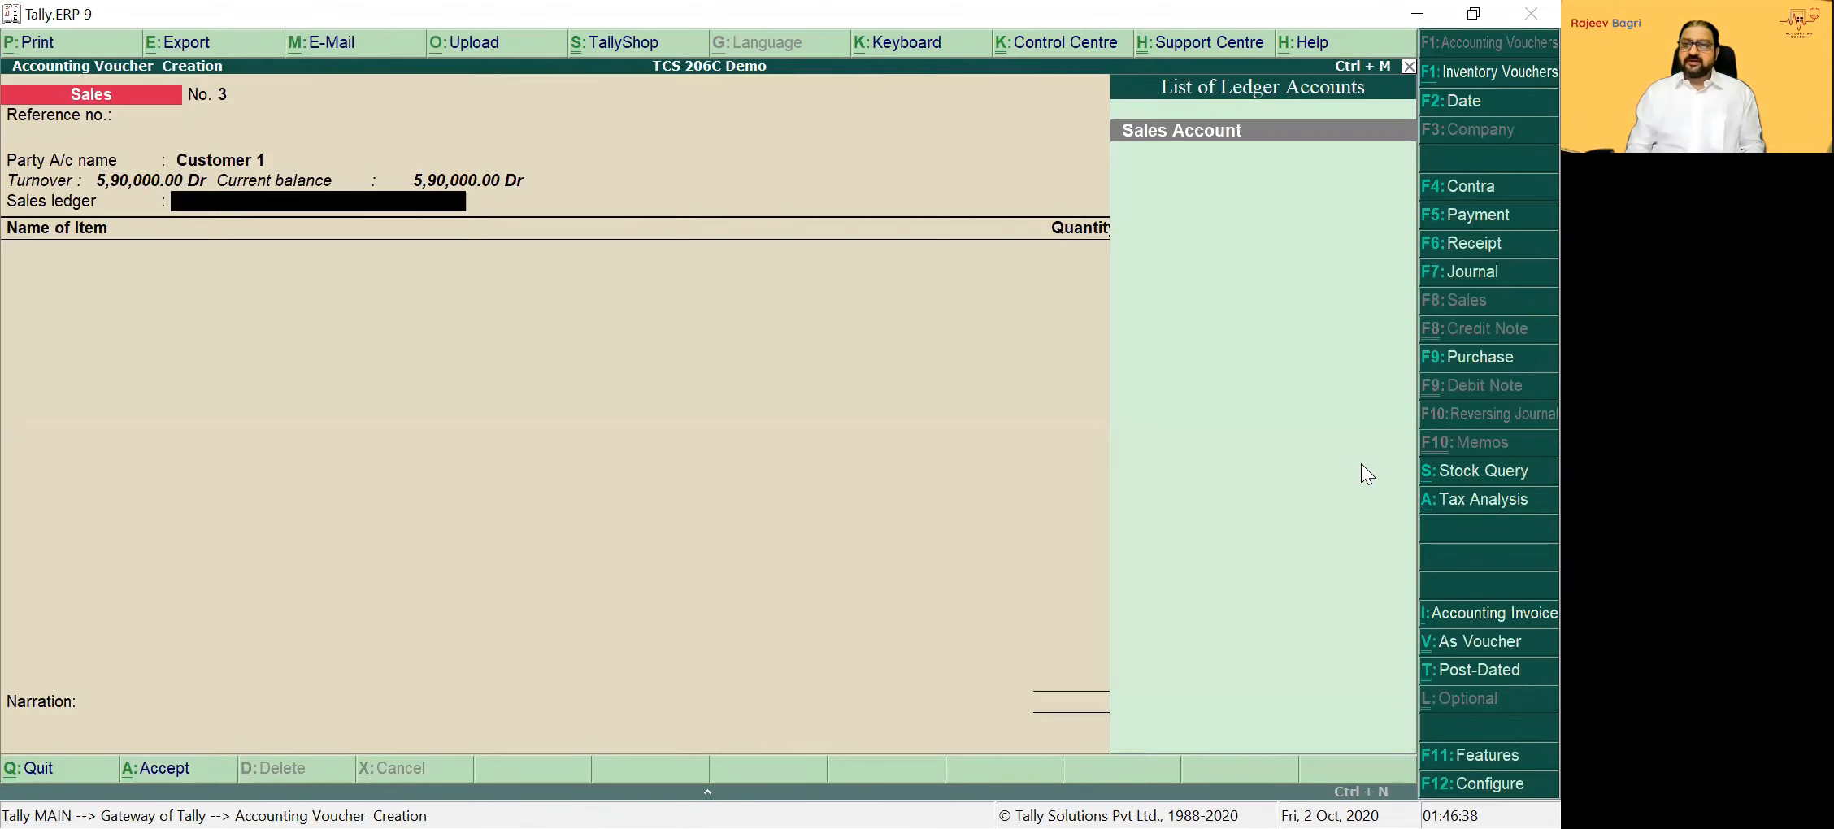
key("Return")
key("Return")
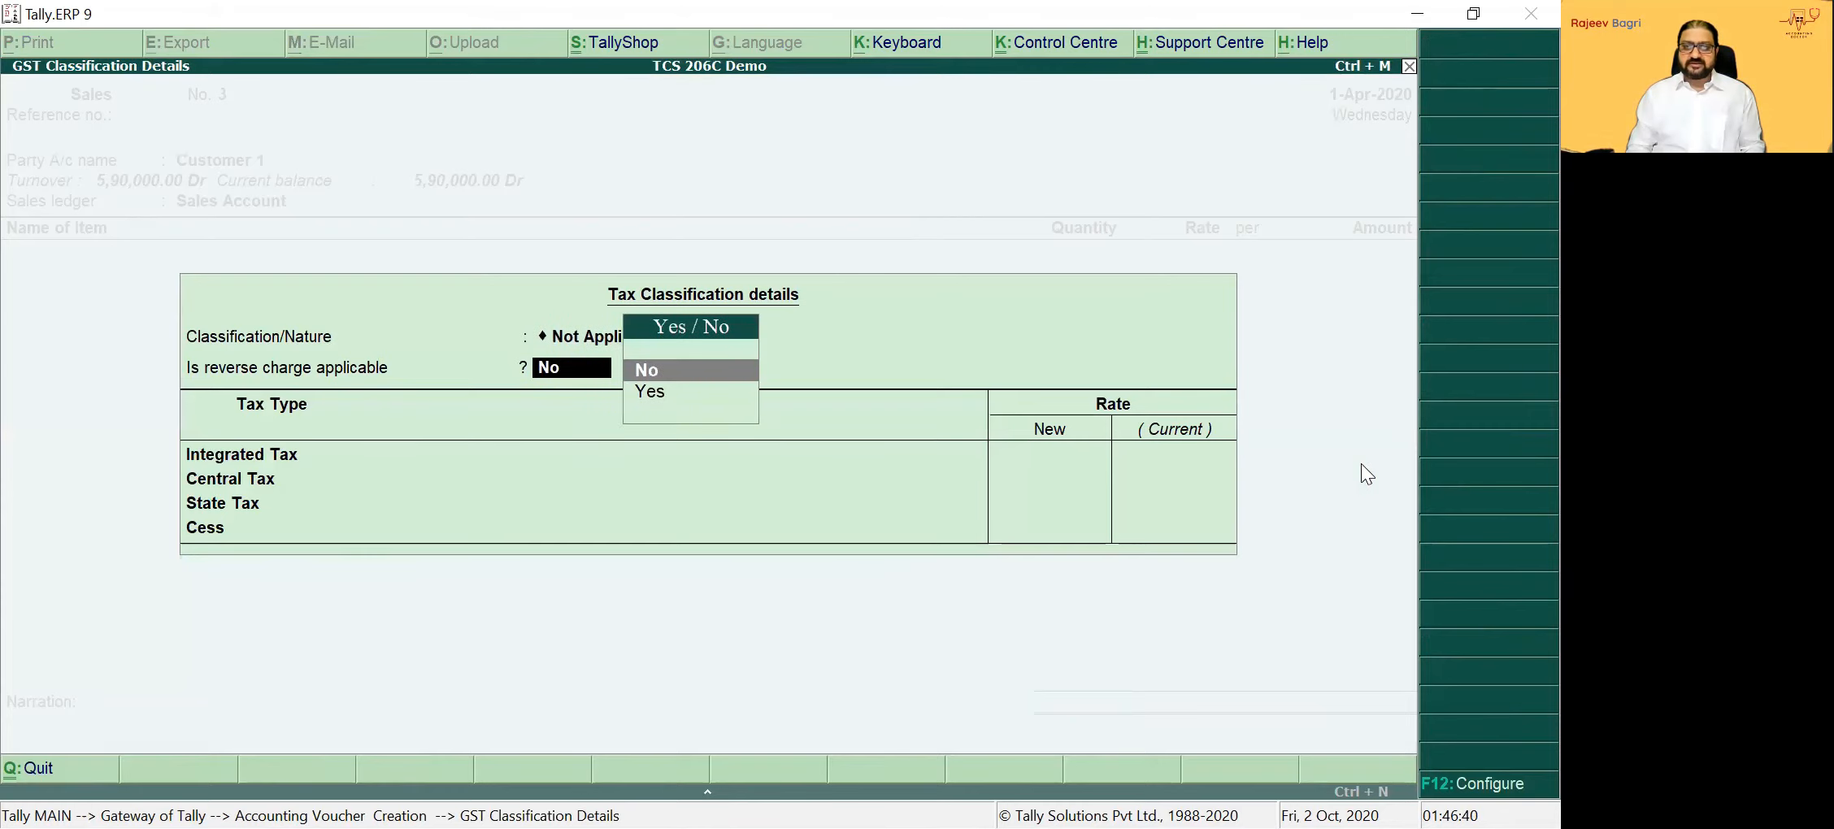
key("Return")
Add Item 2 to the sales voucher with a quantity of 10000 Kgs at rate 500, accepting the default taxable value
key("Down")
key("Down")
key("Return")
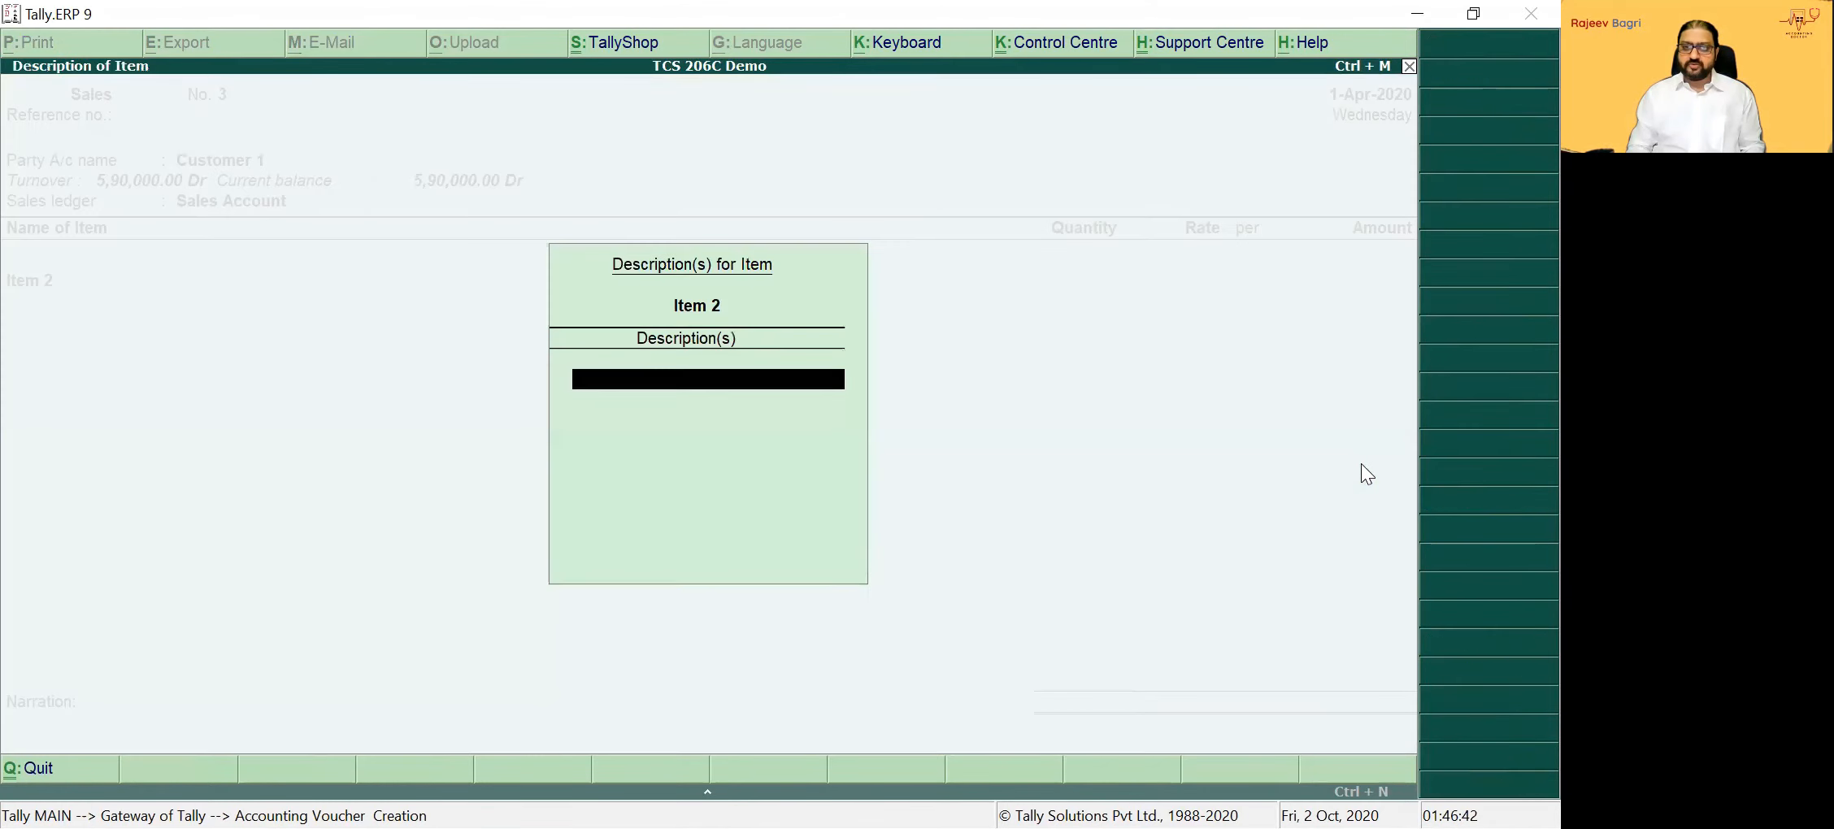
key("Return")
type("10000")
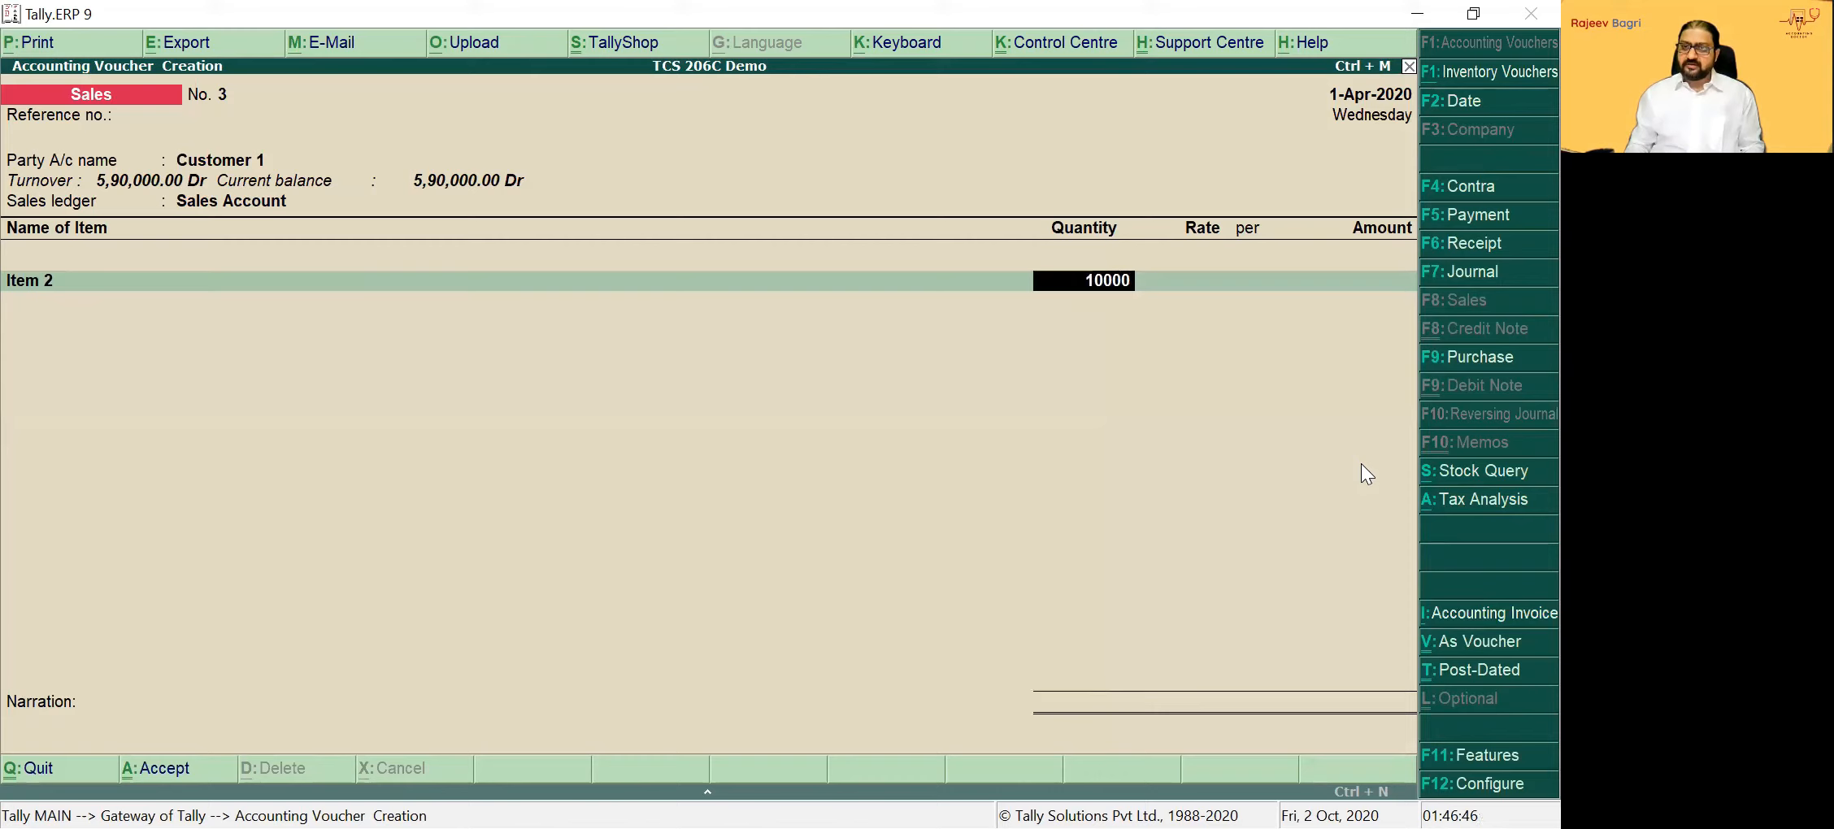
key("Return")
key("Return")
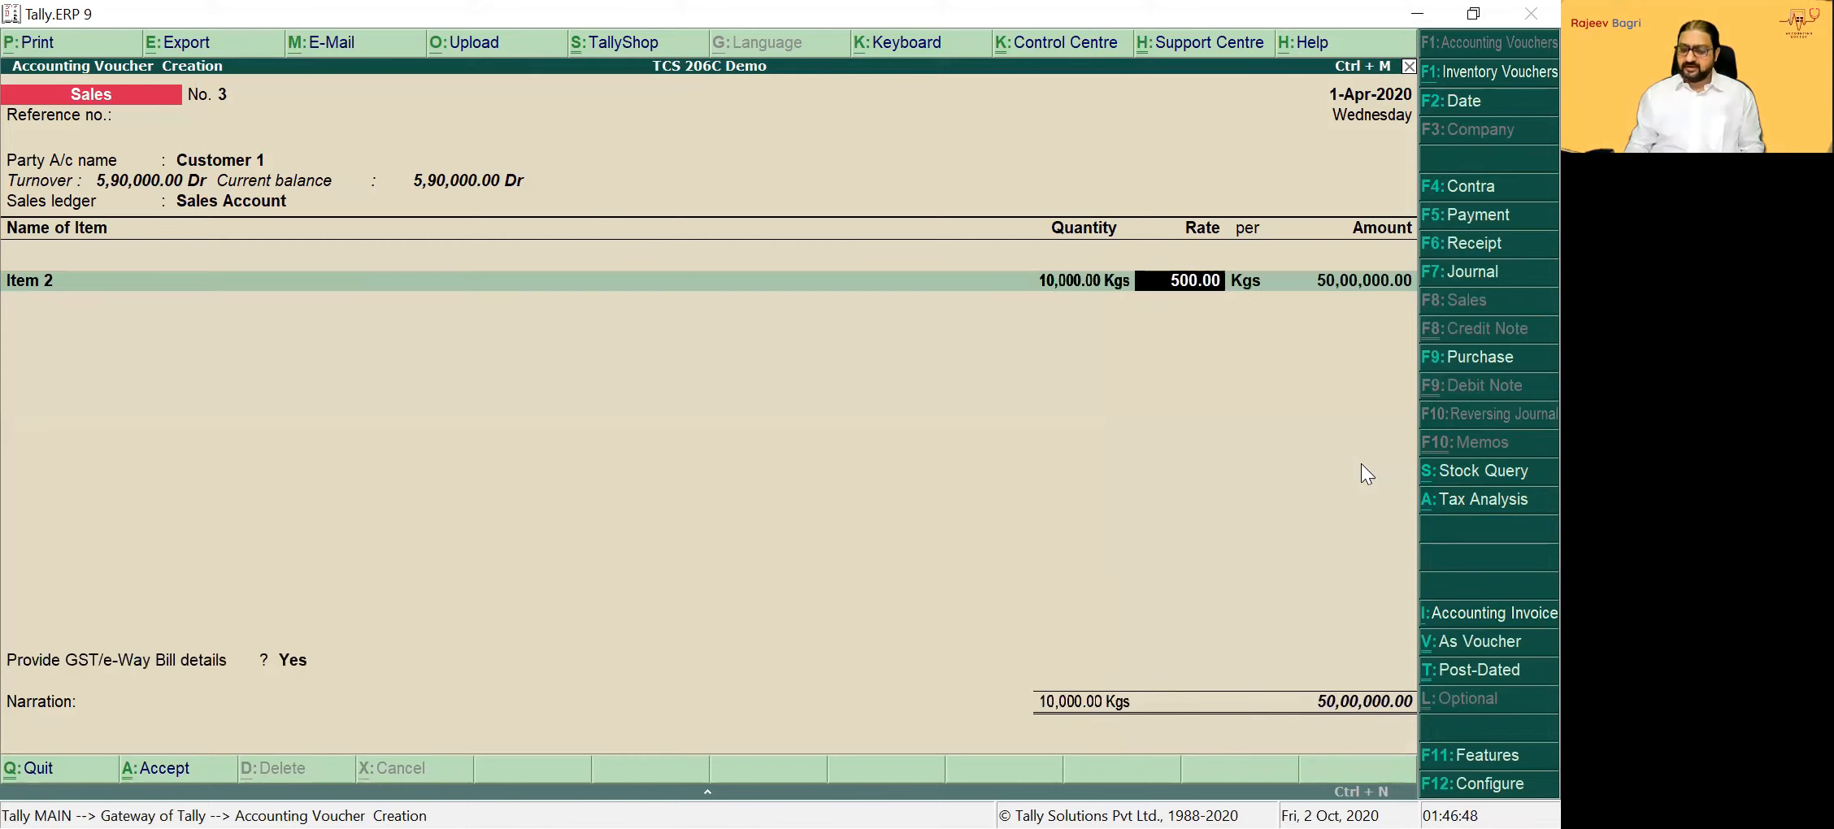
key("Return")
key("Return")
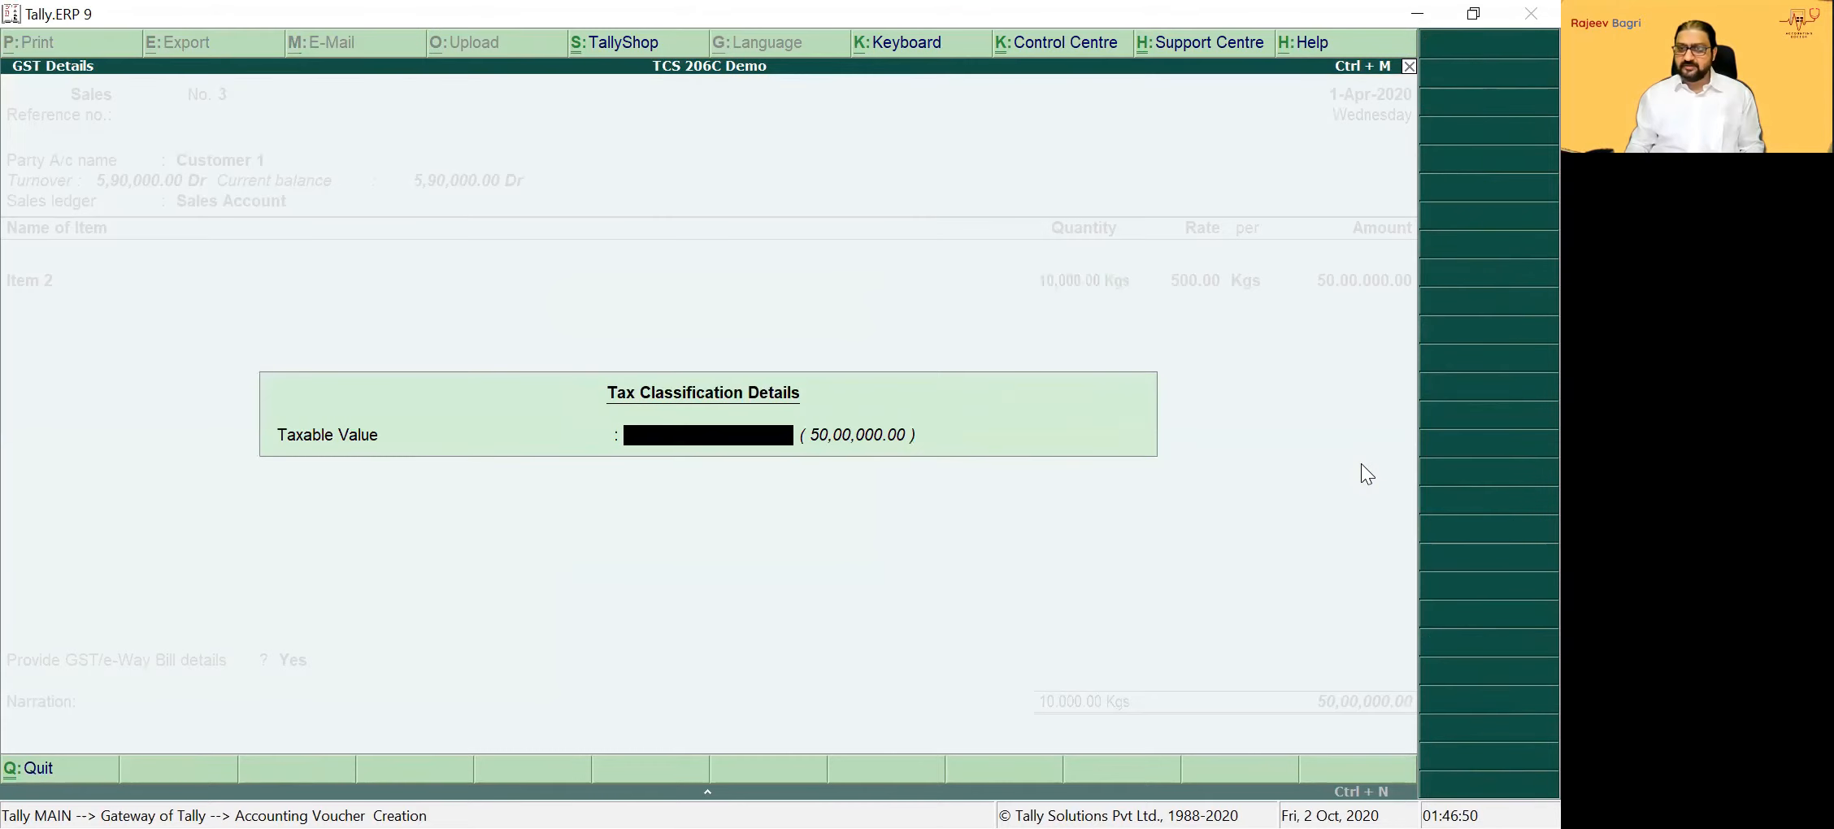
key("Return")
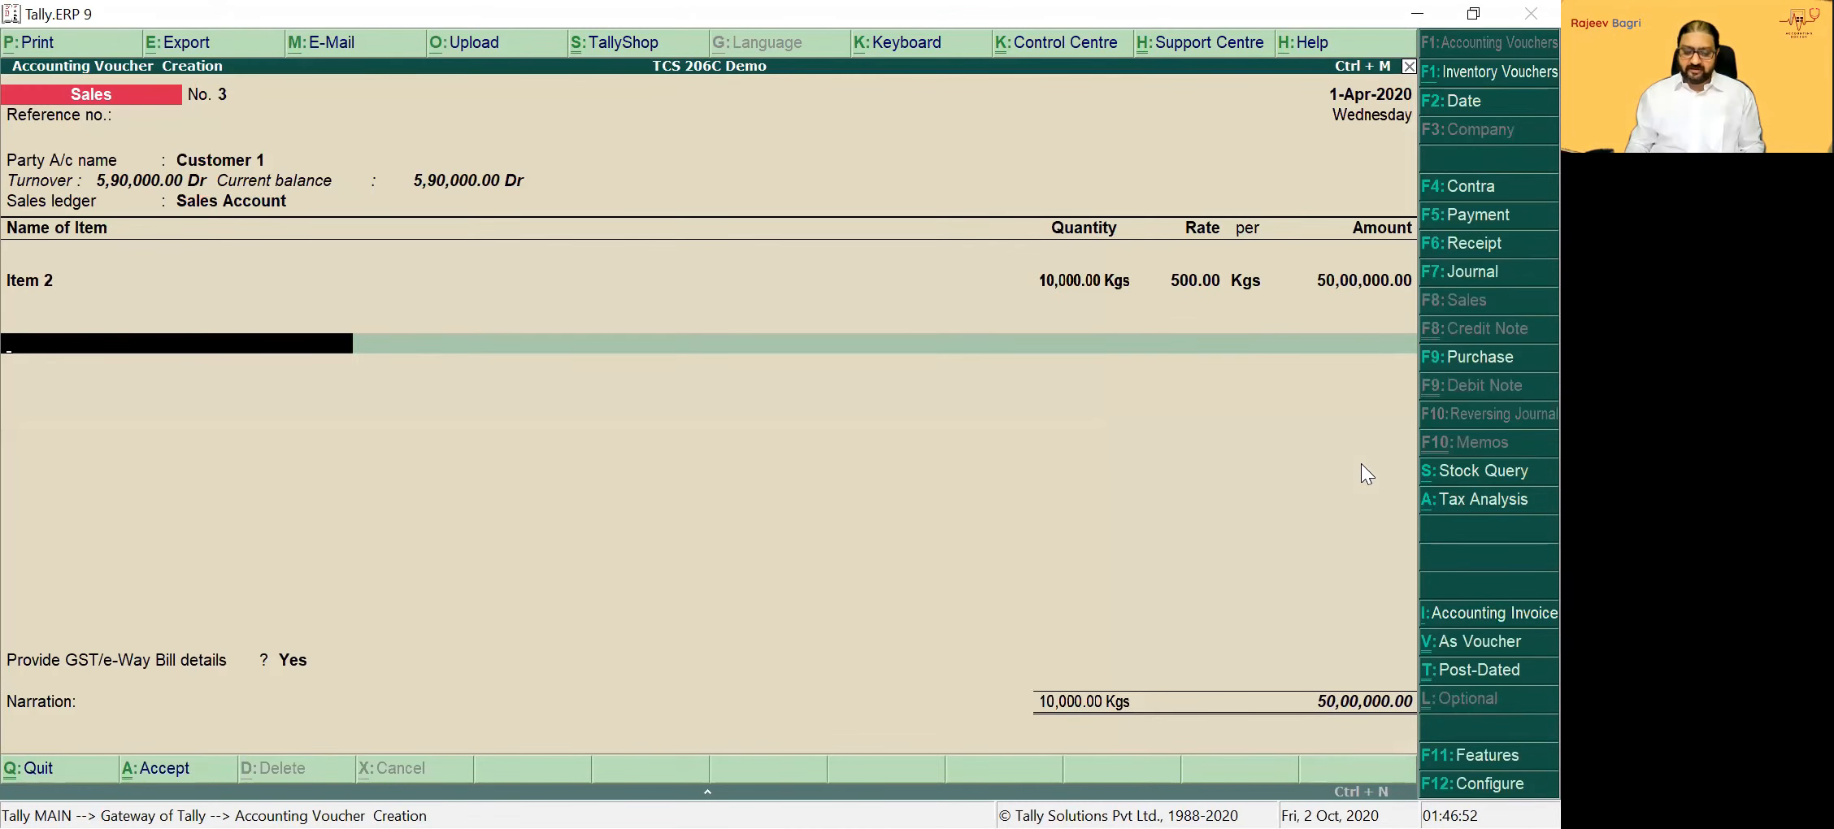
Add the Loading Charges on Sales ledger to the voucher with an amount of 50000
type("Load")
key("Return")
key("Return")
key("Return")
type("50000")
key("Return")
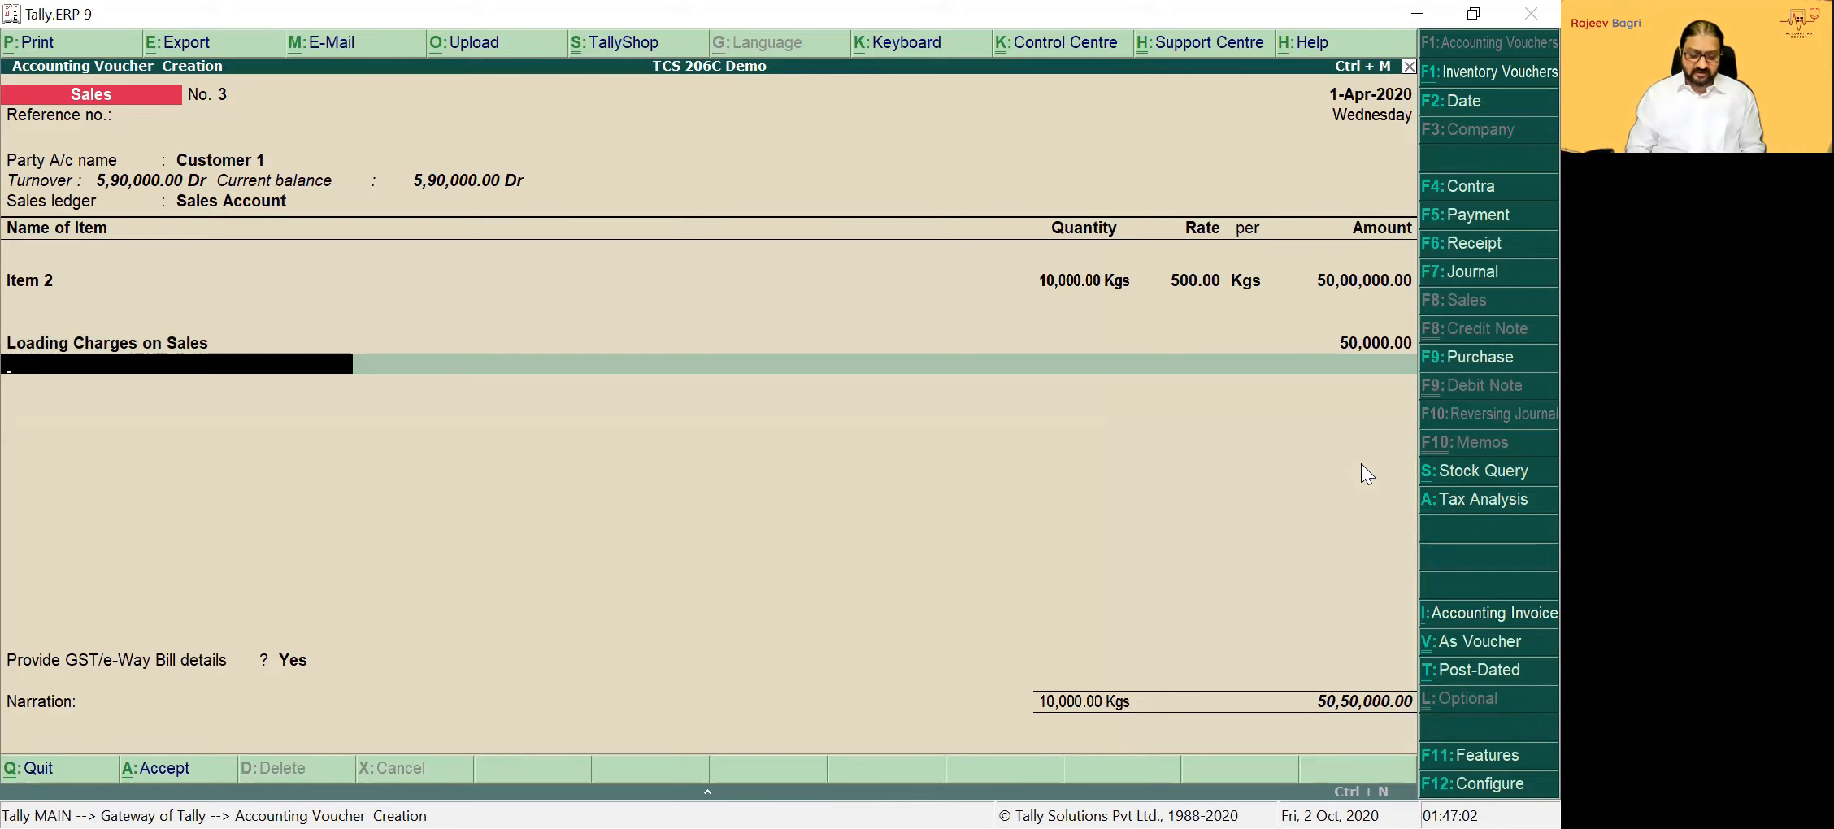
Add the Freight Charges Outwards ledger with an amount of 100000, leaving its description blank
type("F")
key("Return")
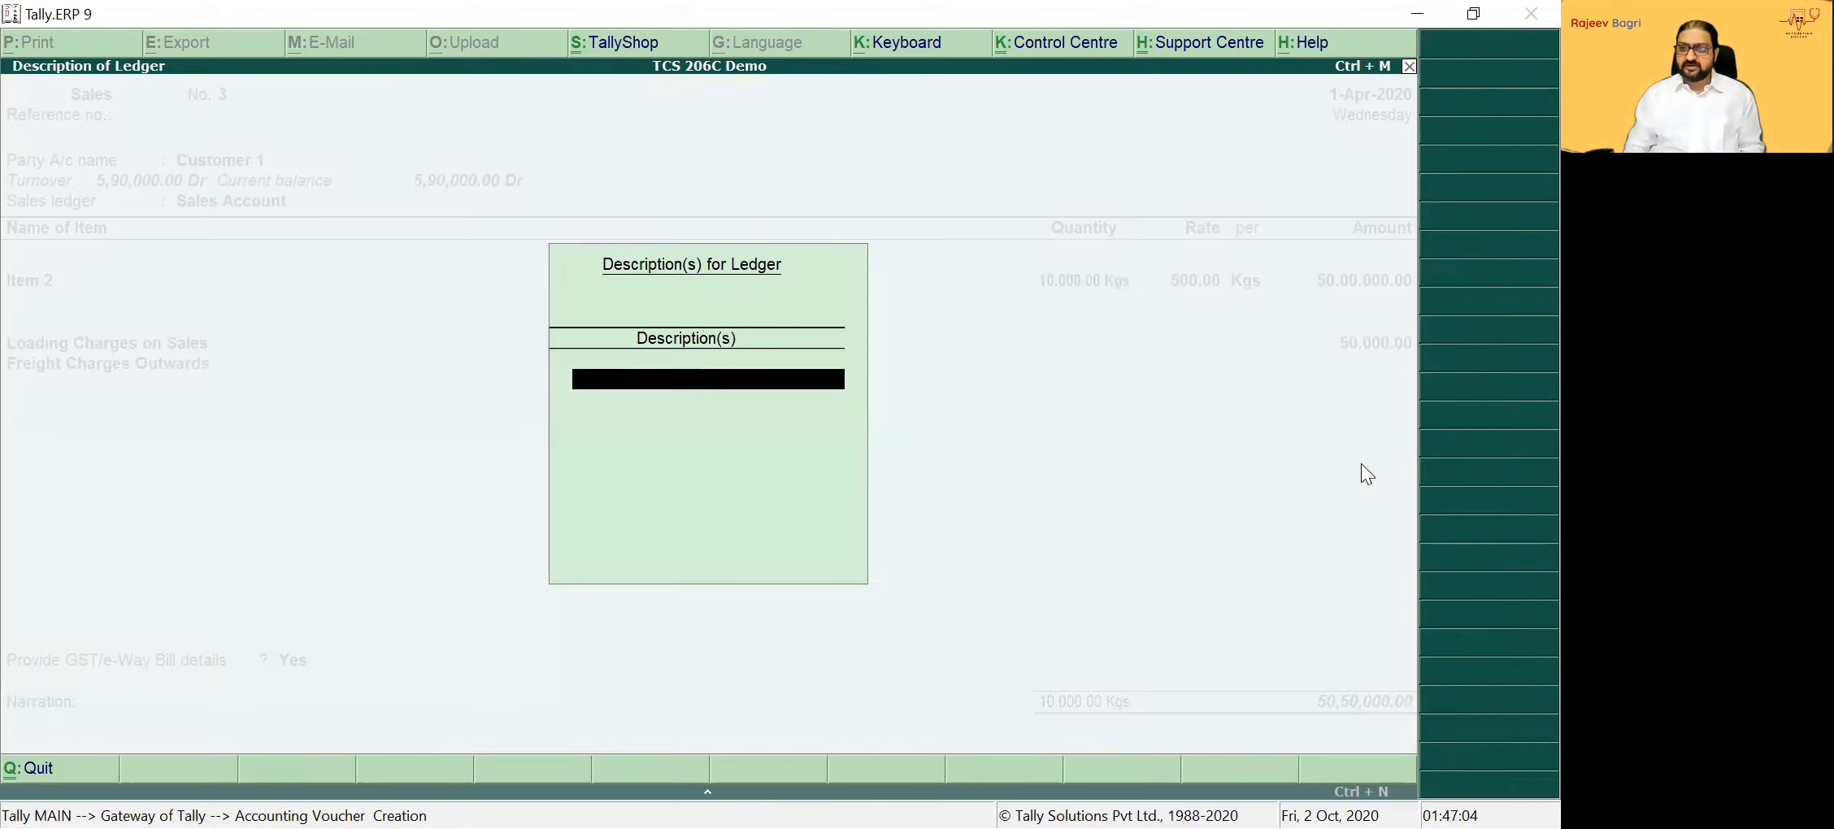
key("Return")
type("100000")
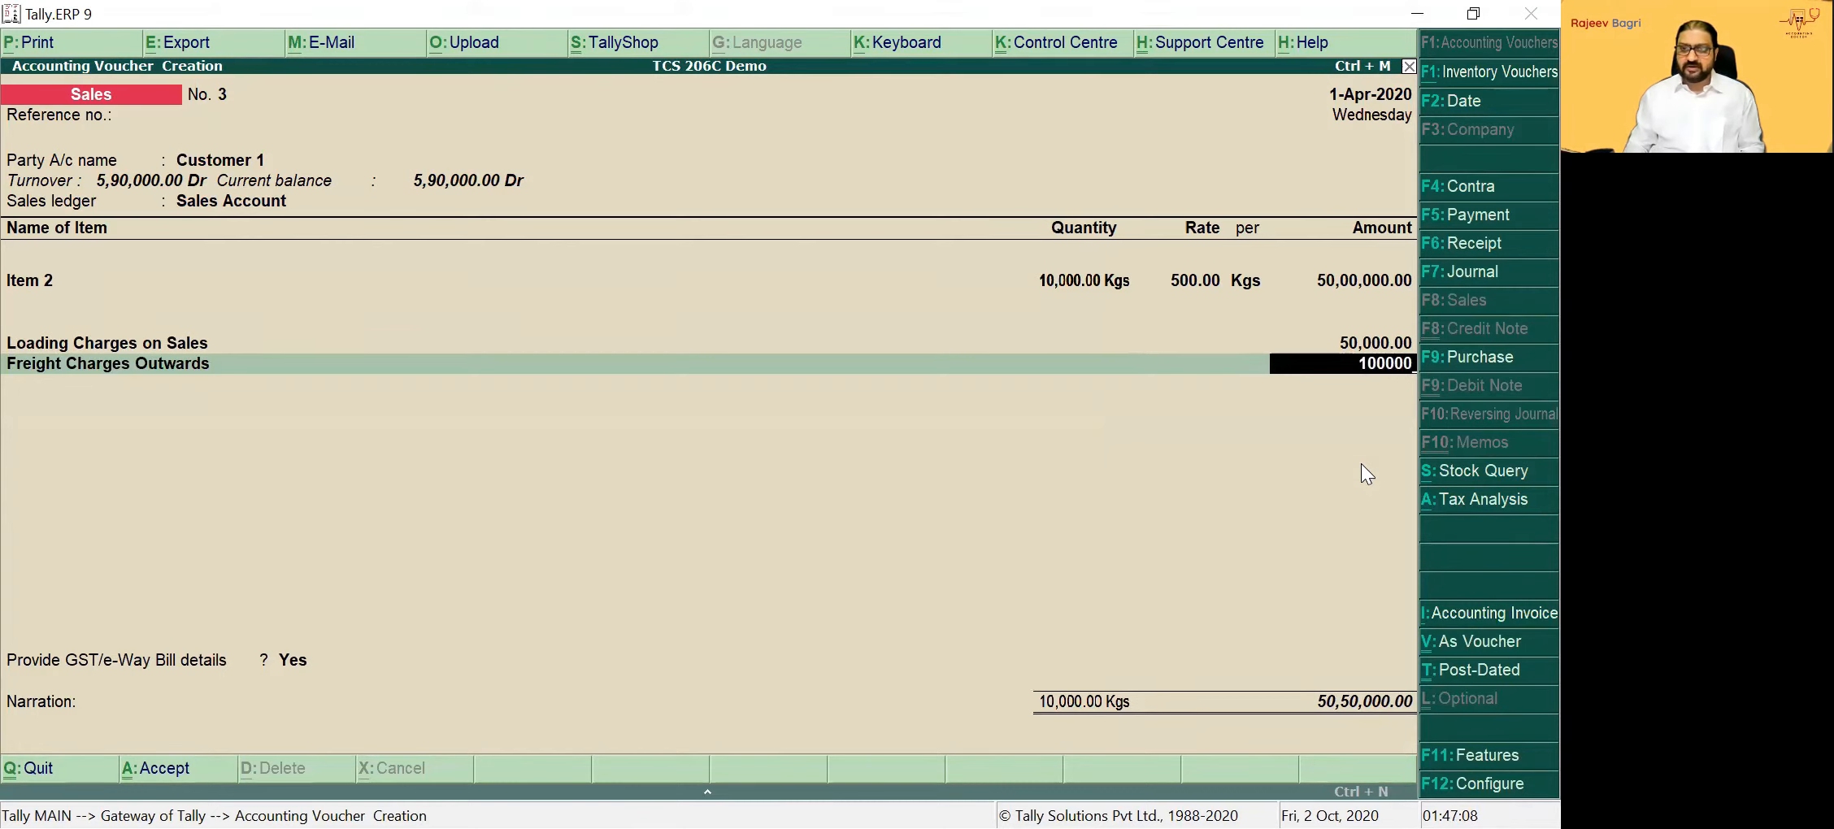
key("Return")
Add the CGST Output and SGST Output ledgers with their automatically calculated amounts
type("cgst")
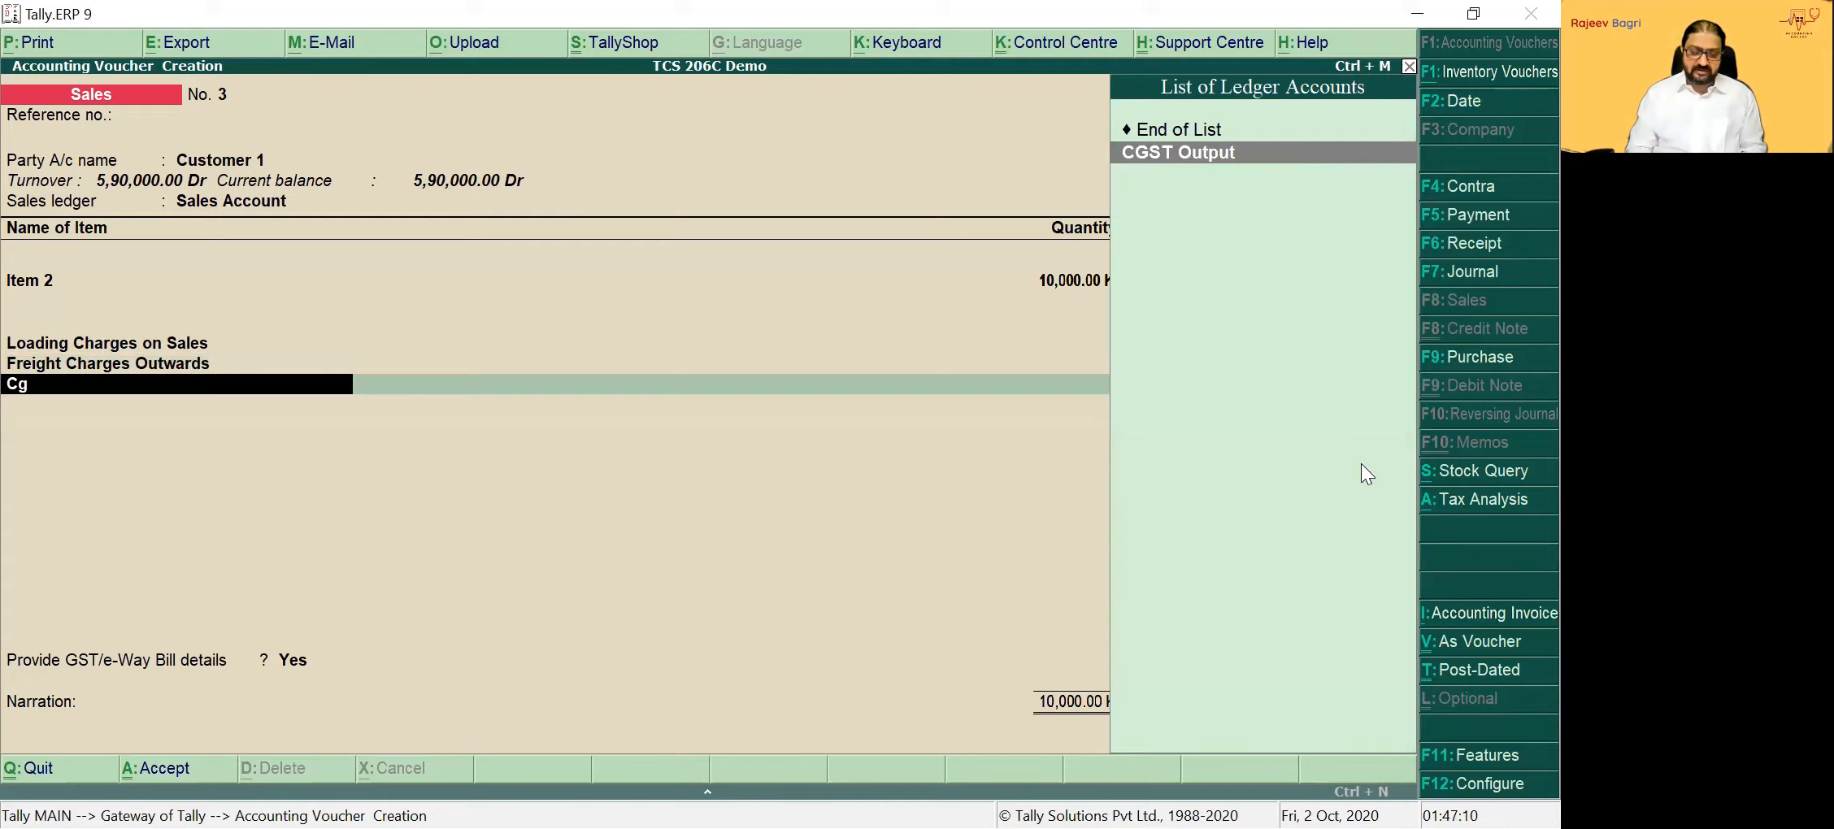
key("Return")
key("Return")
key("Return")
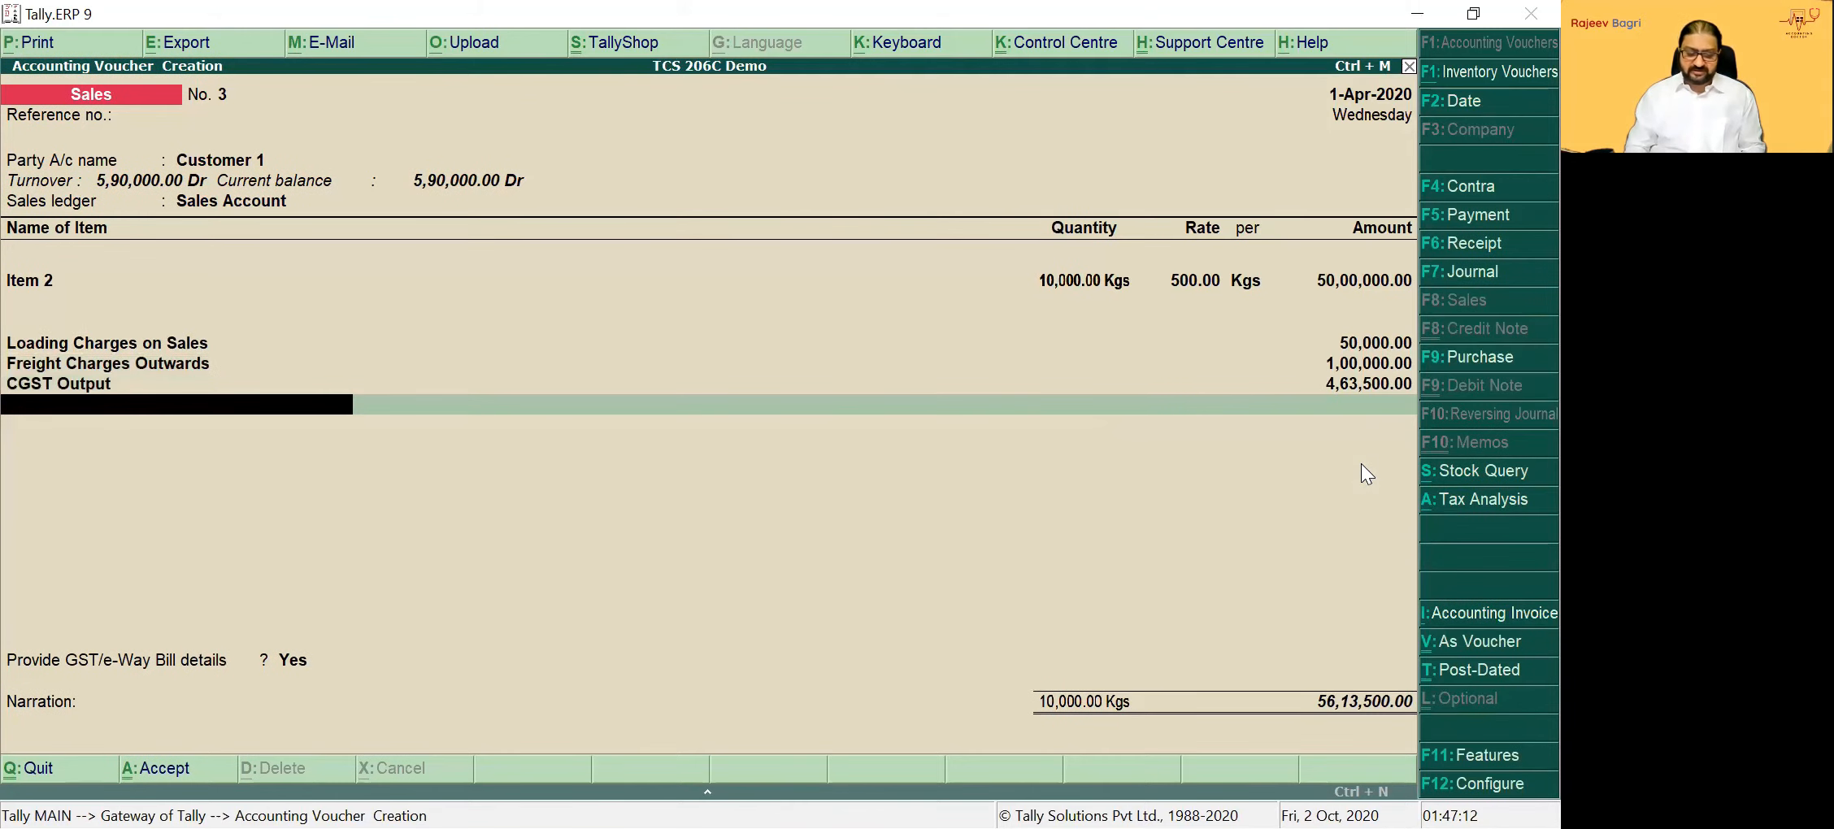
type("sgst")
key("Return")
key("Return")
key("Return")
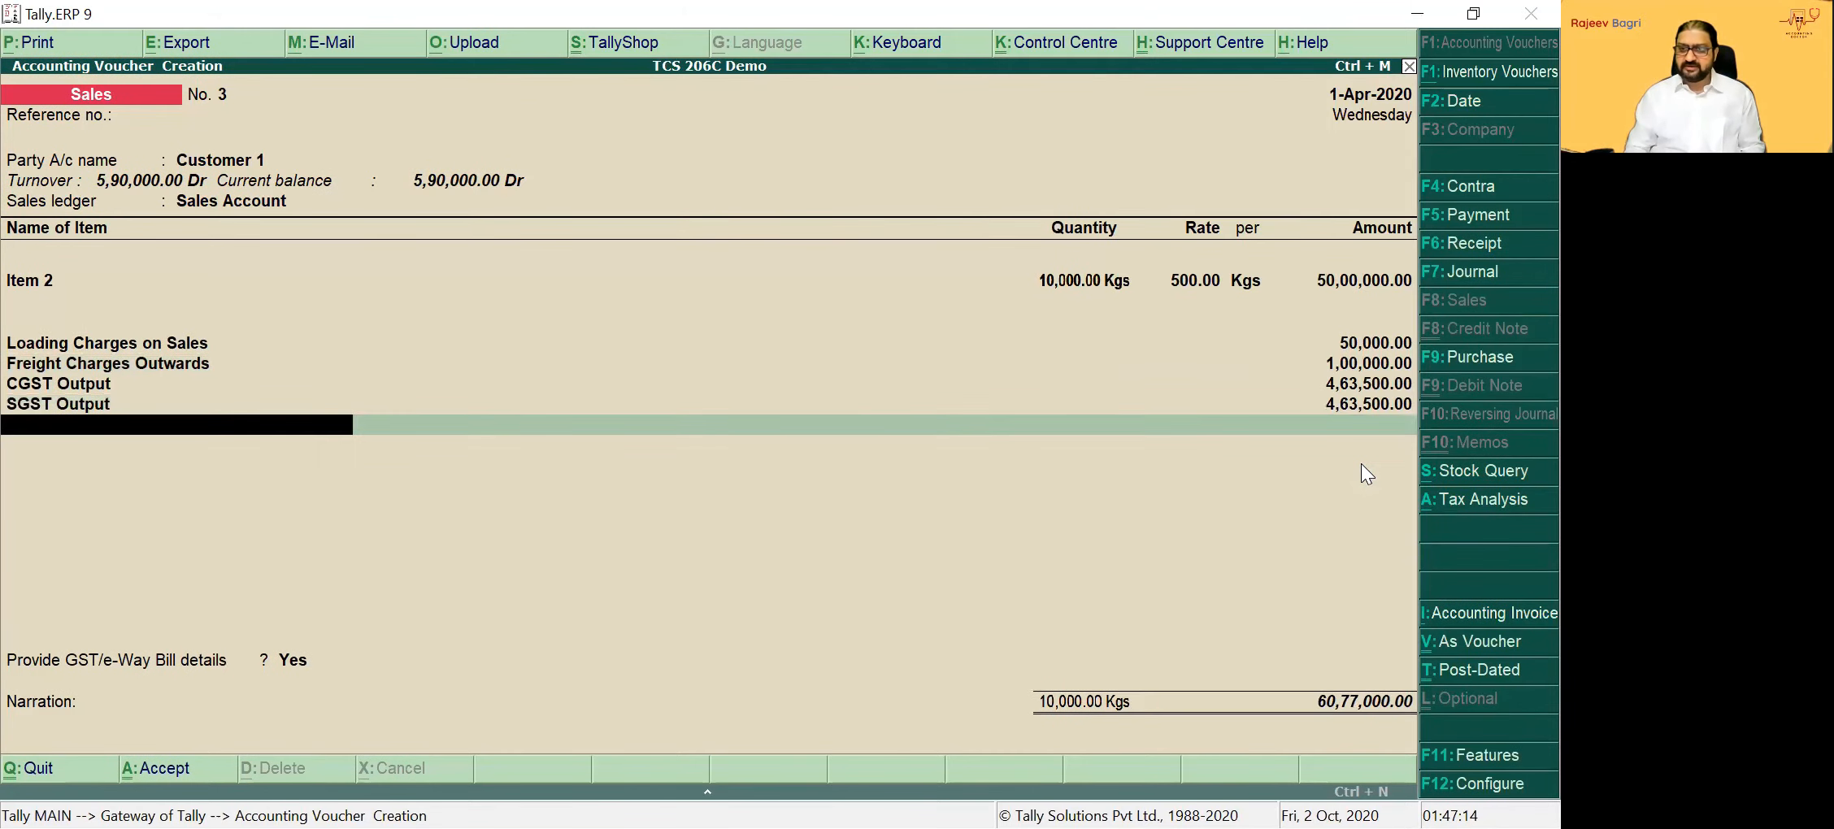
Add the TCS On Sales ledger below SGST Output to calculate the tax collected
type("tcs")
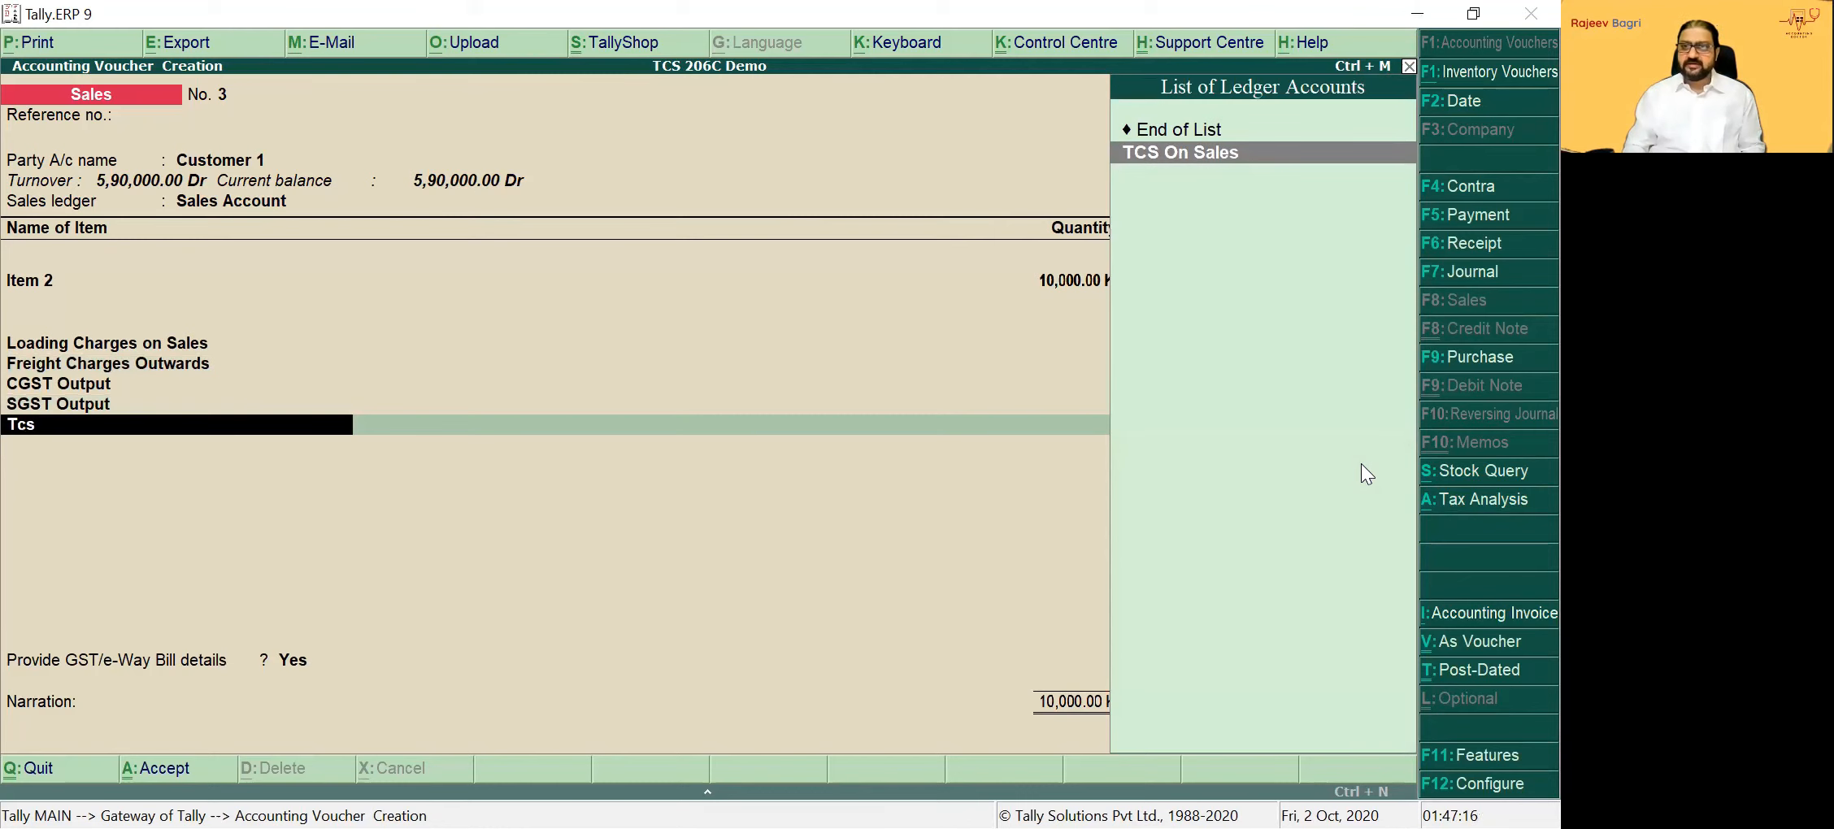
key("Return")
key("Return")
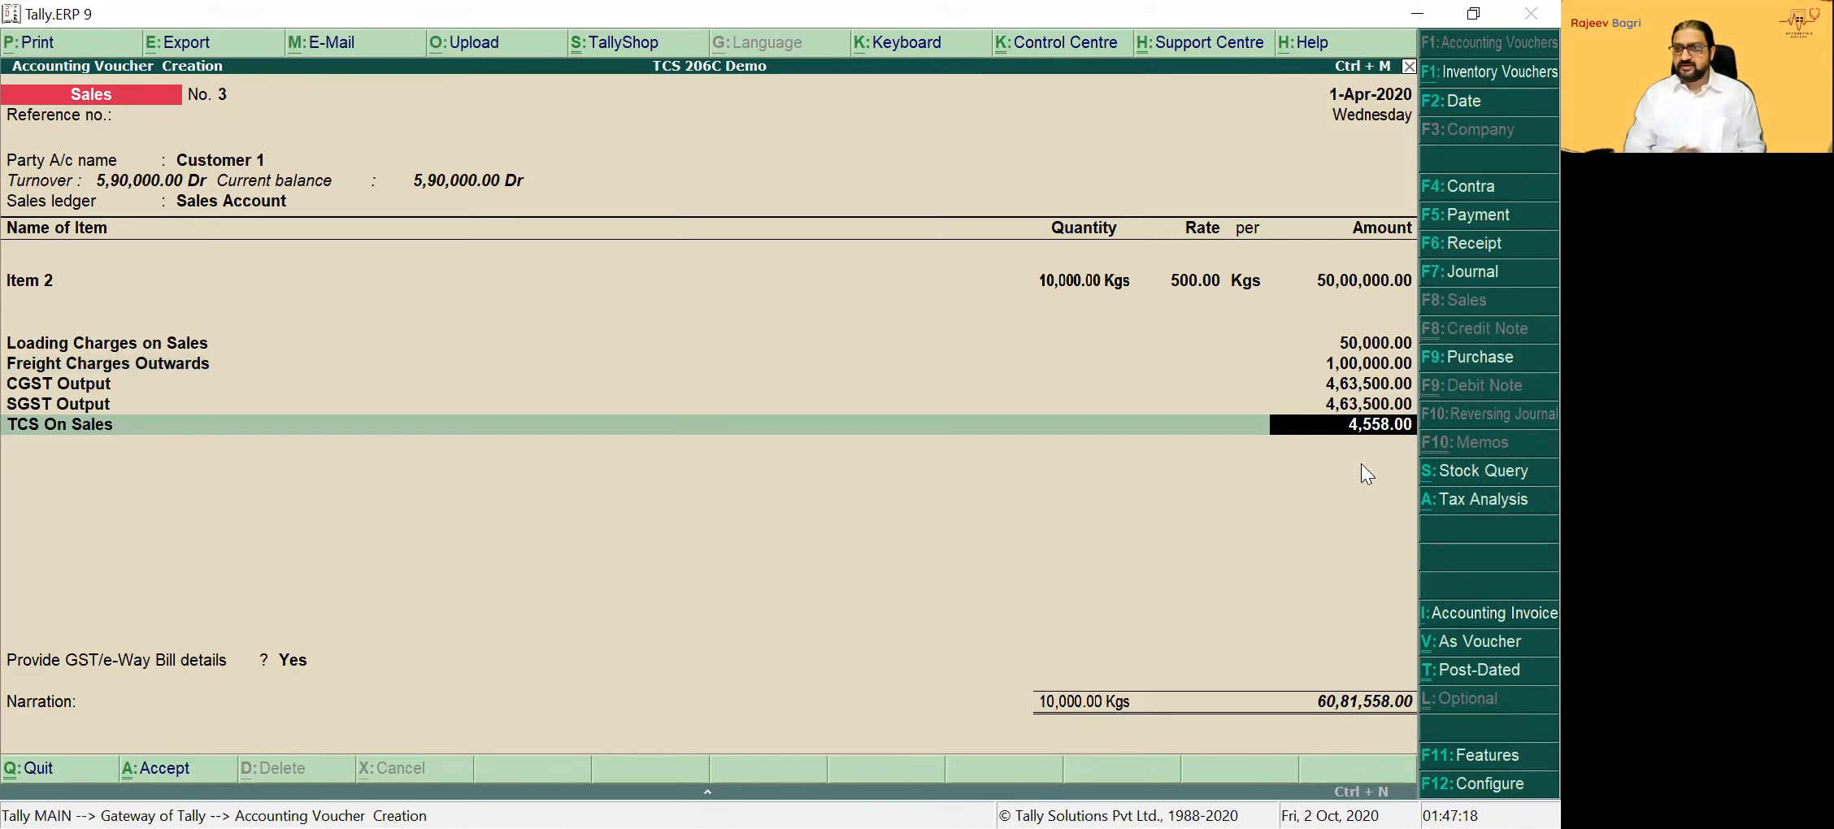
Total the TCS base in the calculator by adding 5000000+50000+100000+463500+463500
key("ctrl+n")
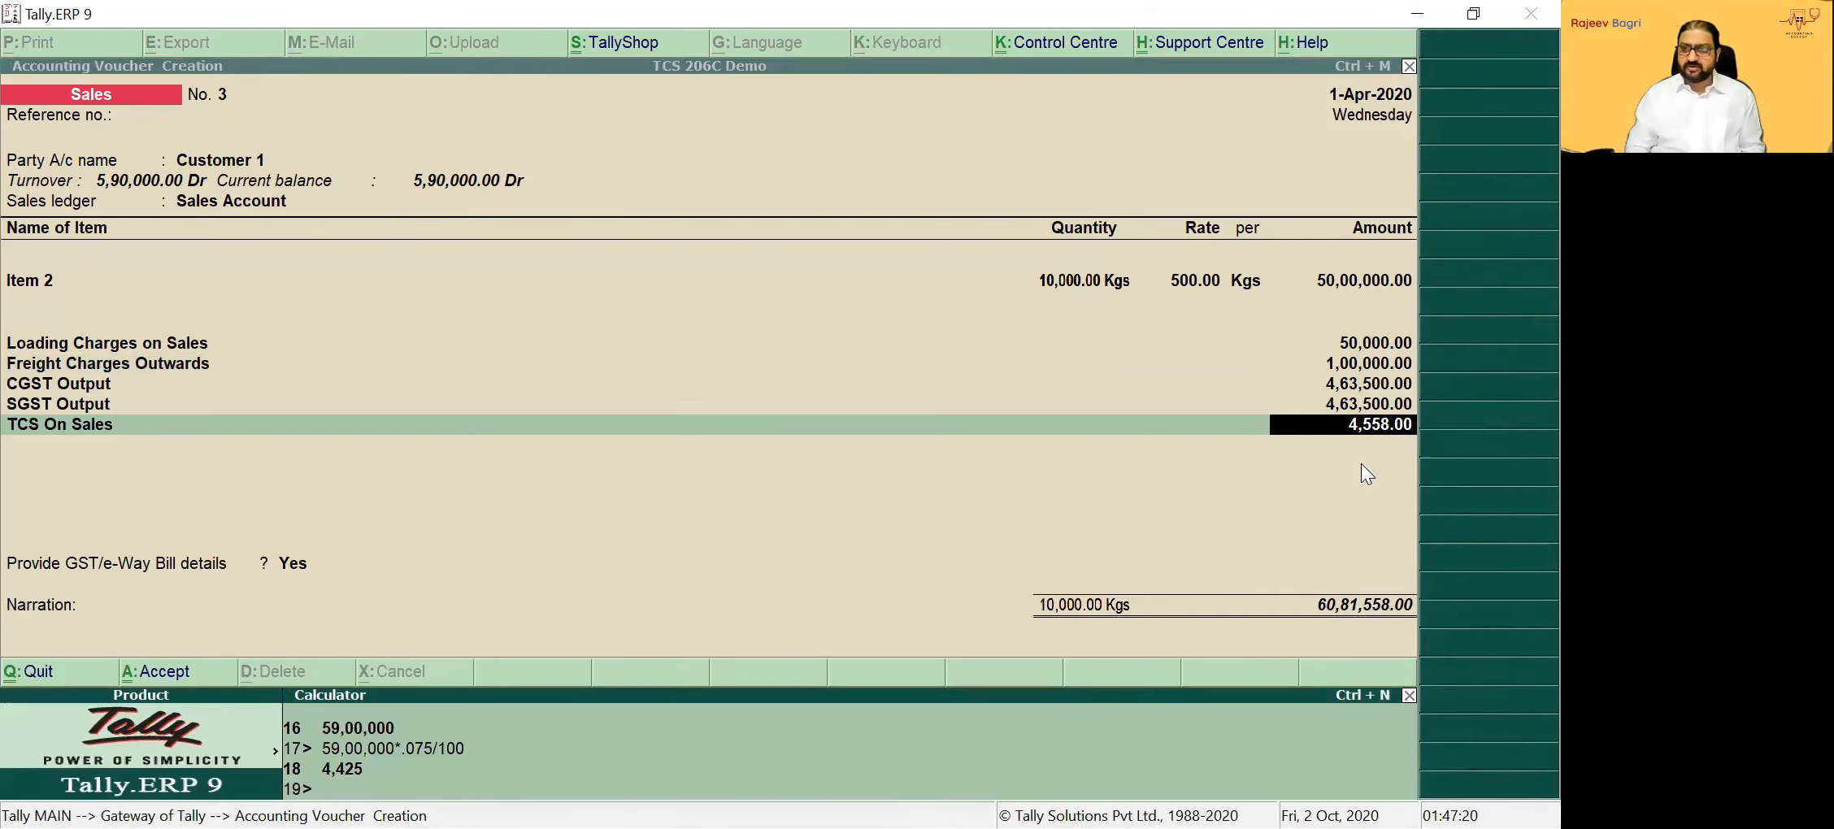
type("500")
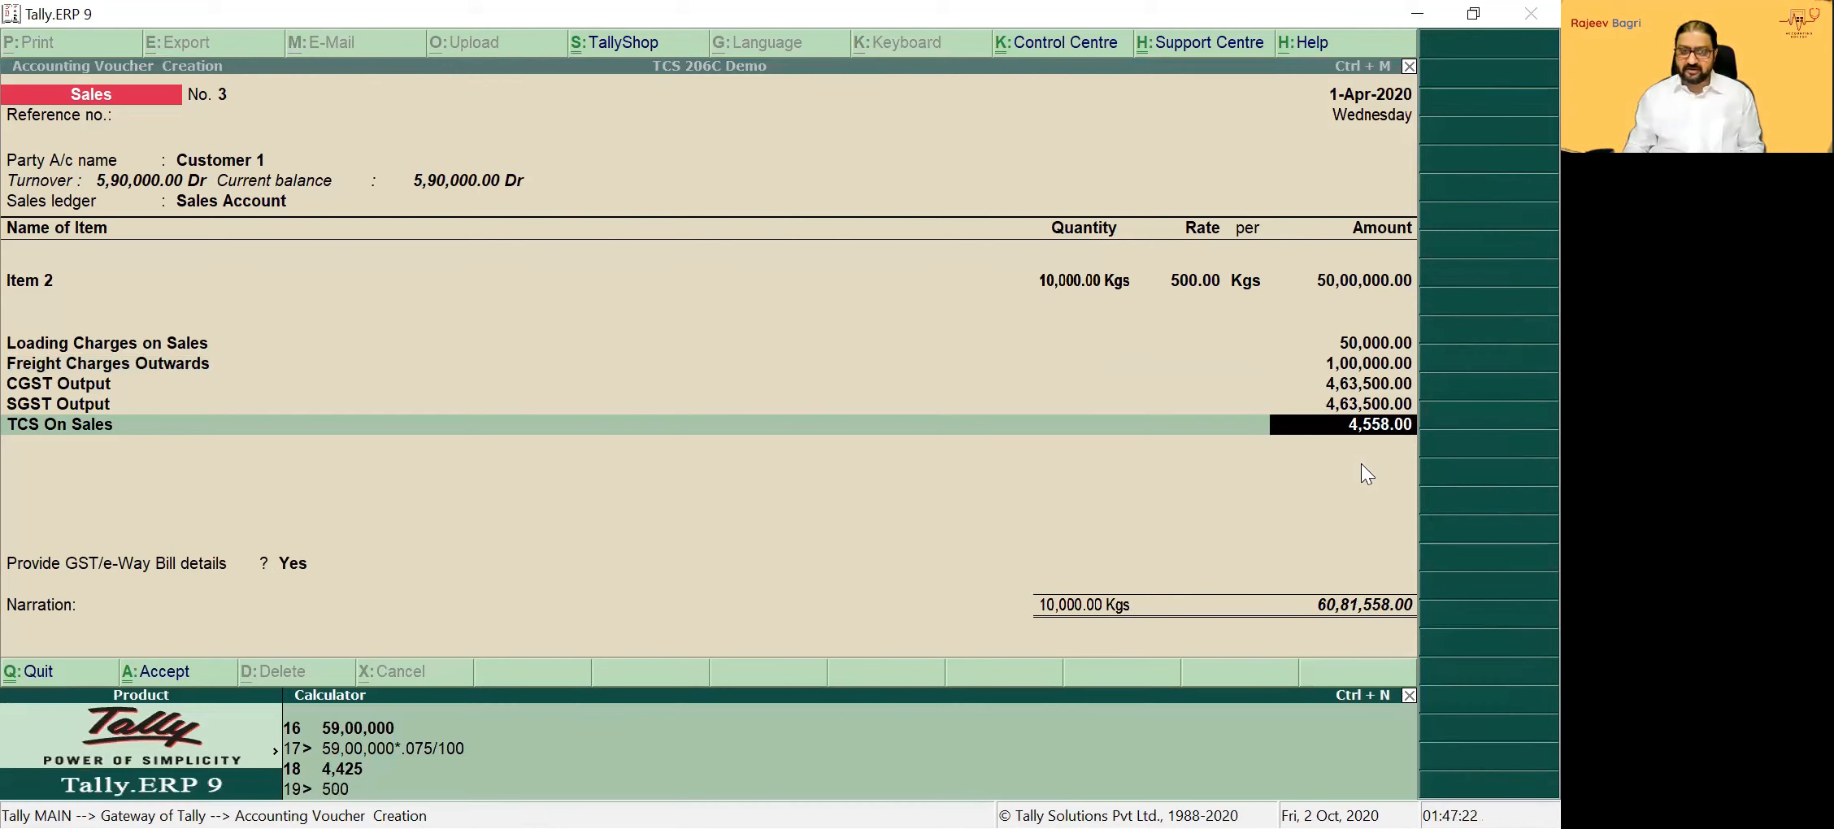
type("0000")
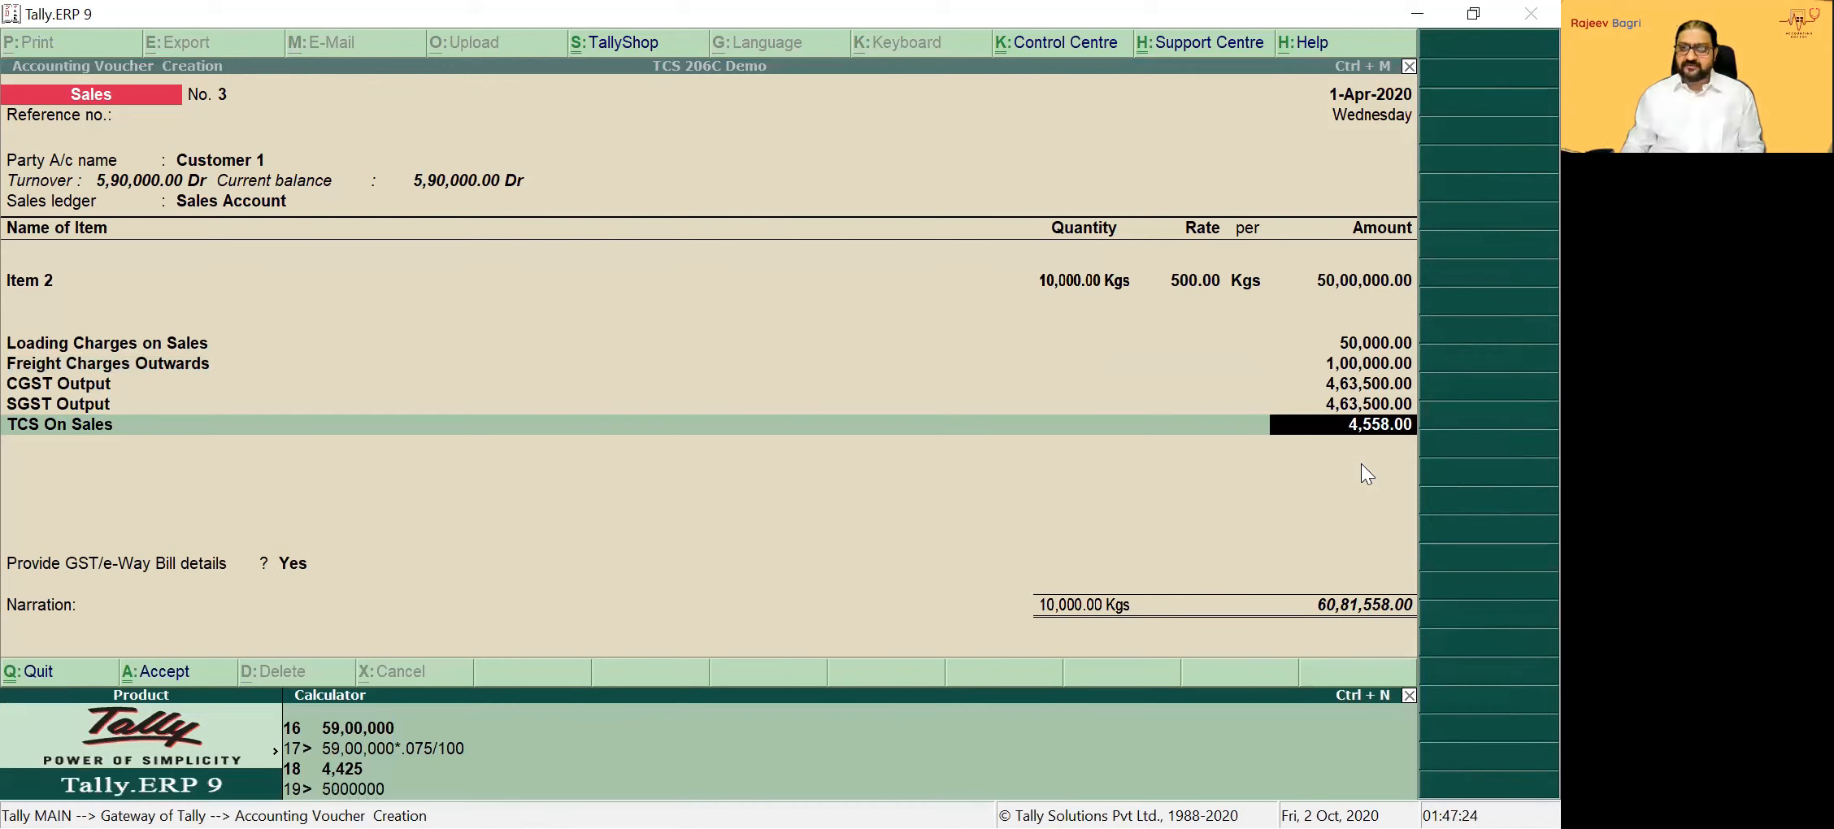
type("+5000")
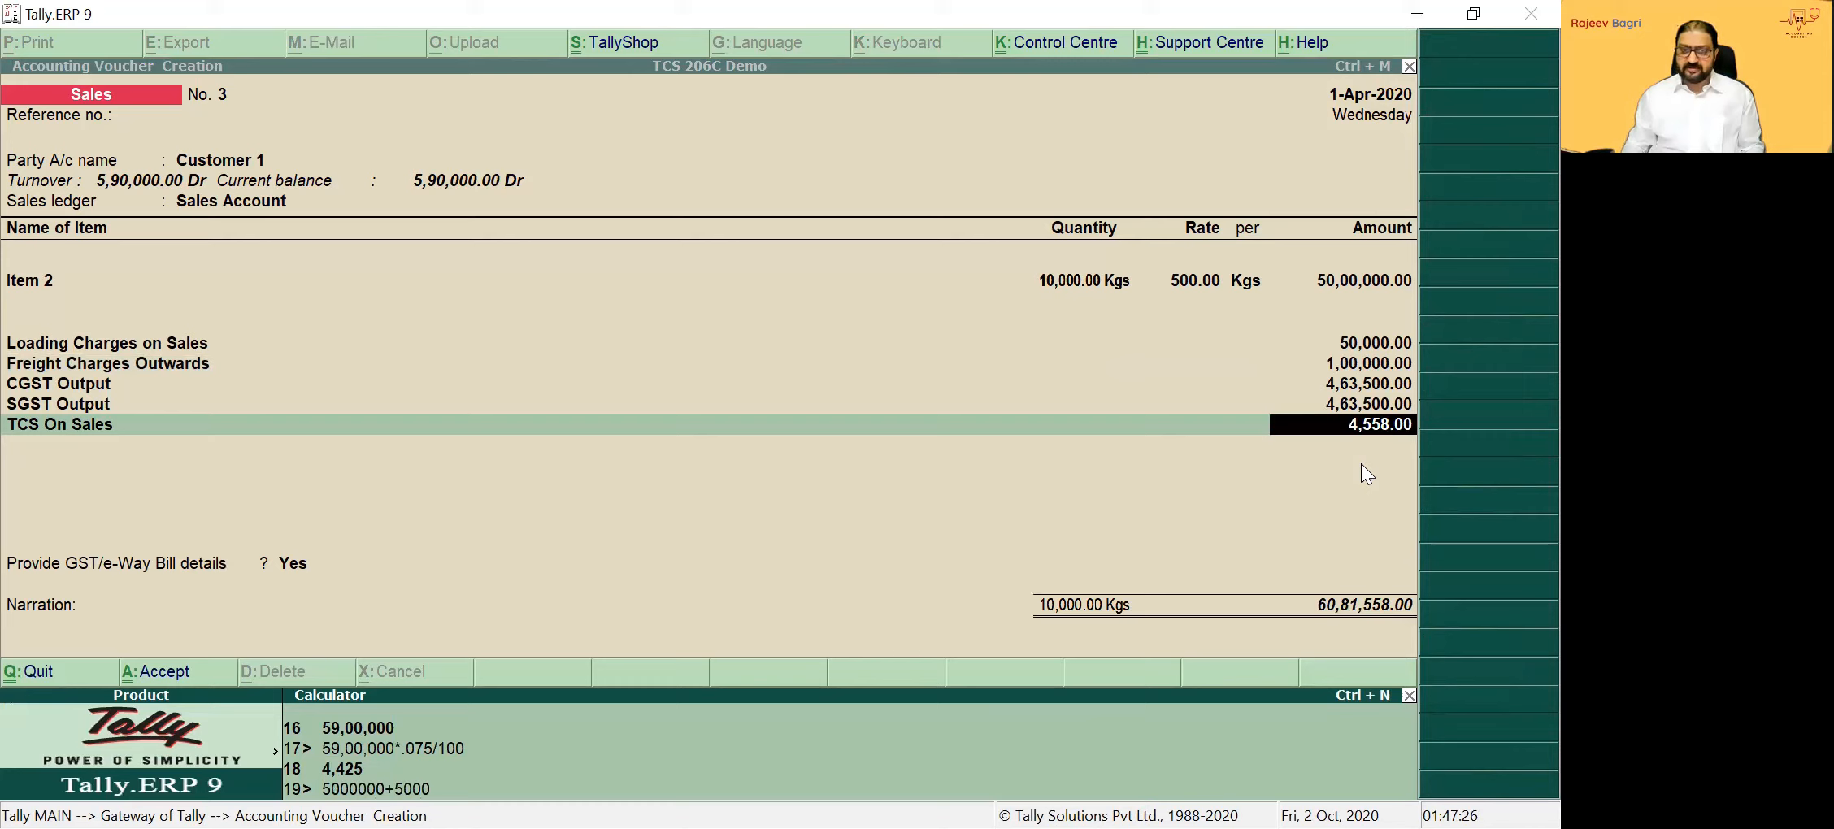
type("0+100000+")
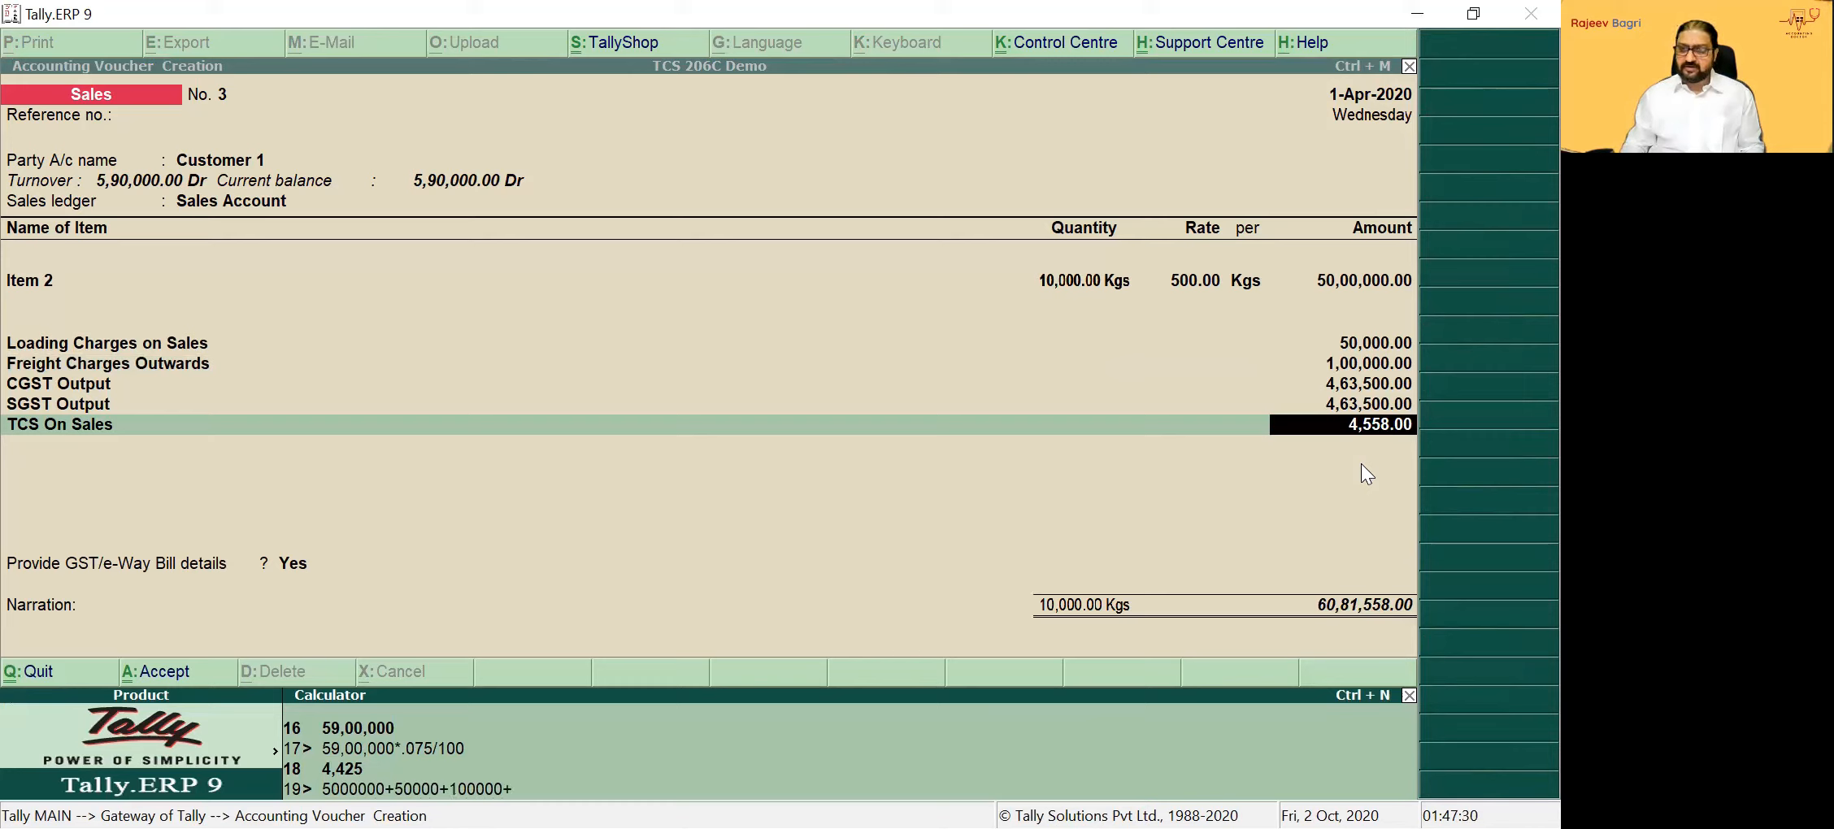
type("463")
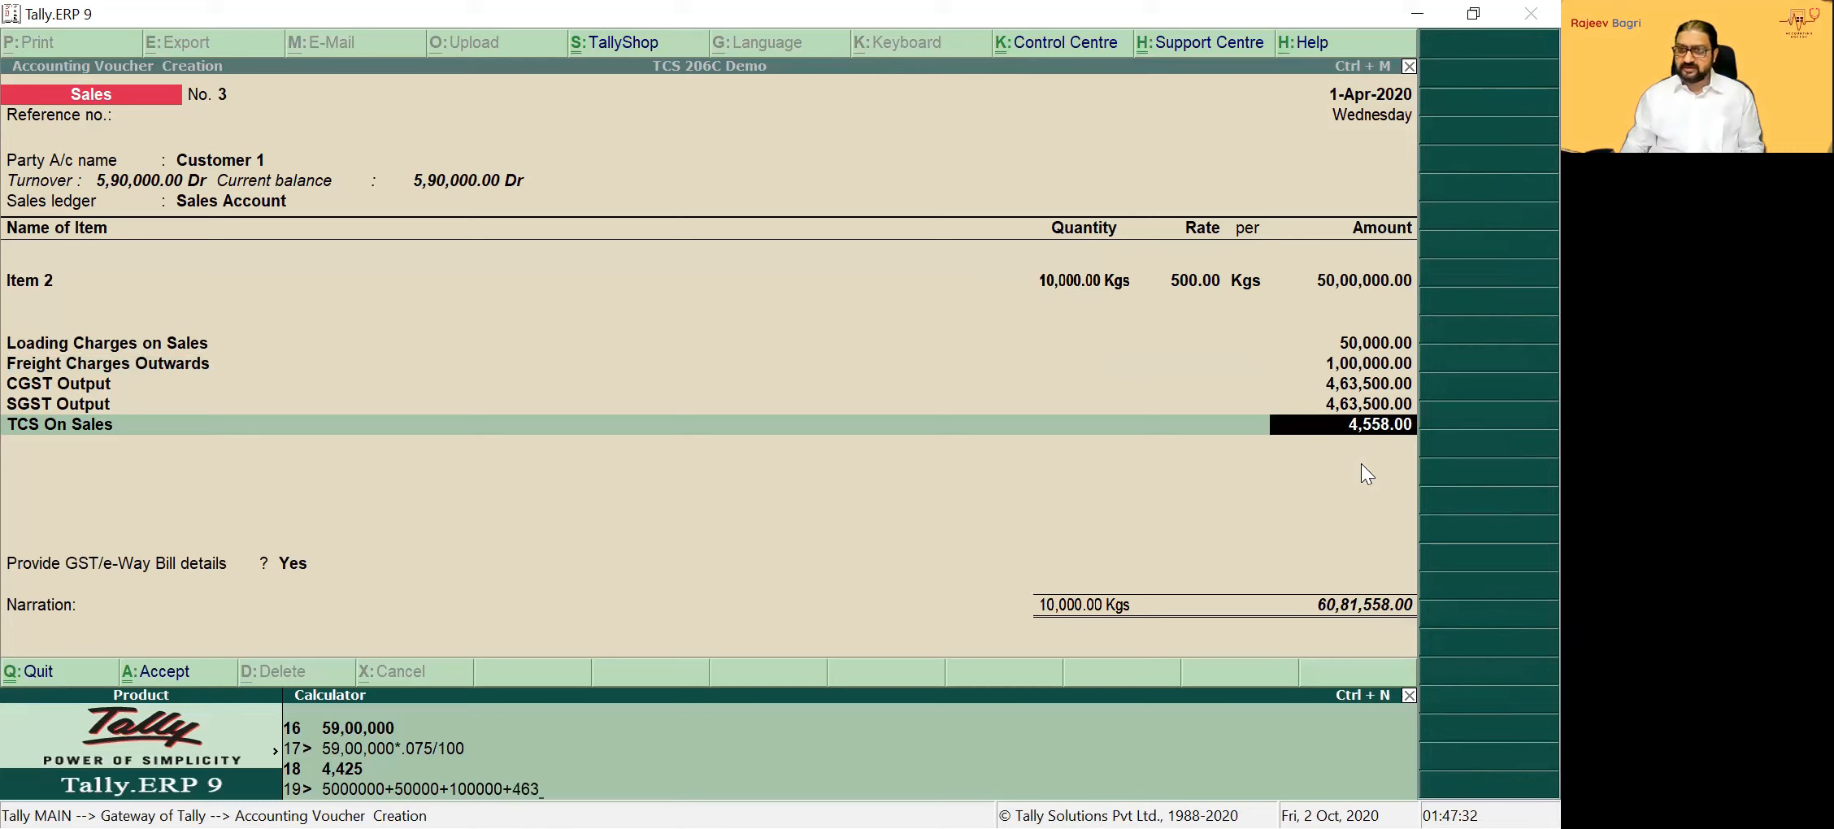
type("500+463500")
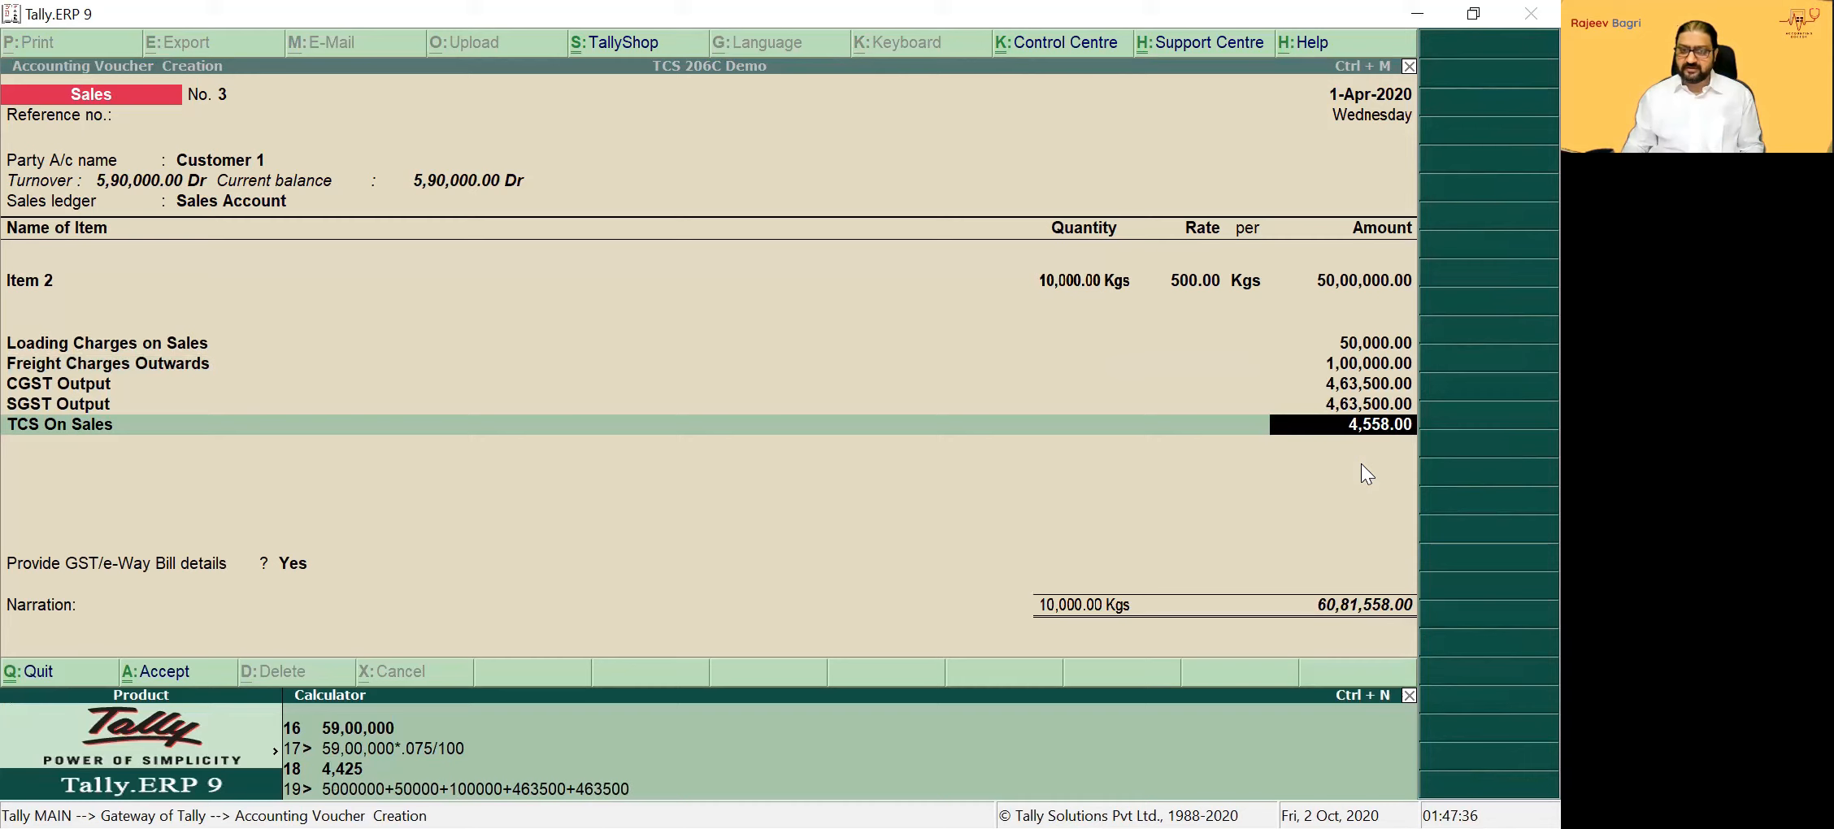
key("Return")
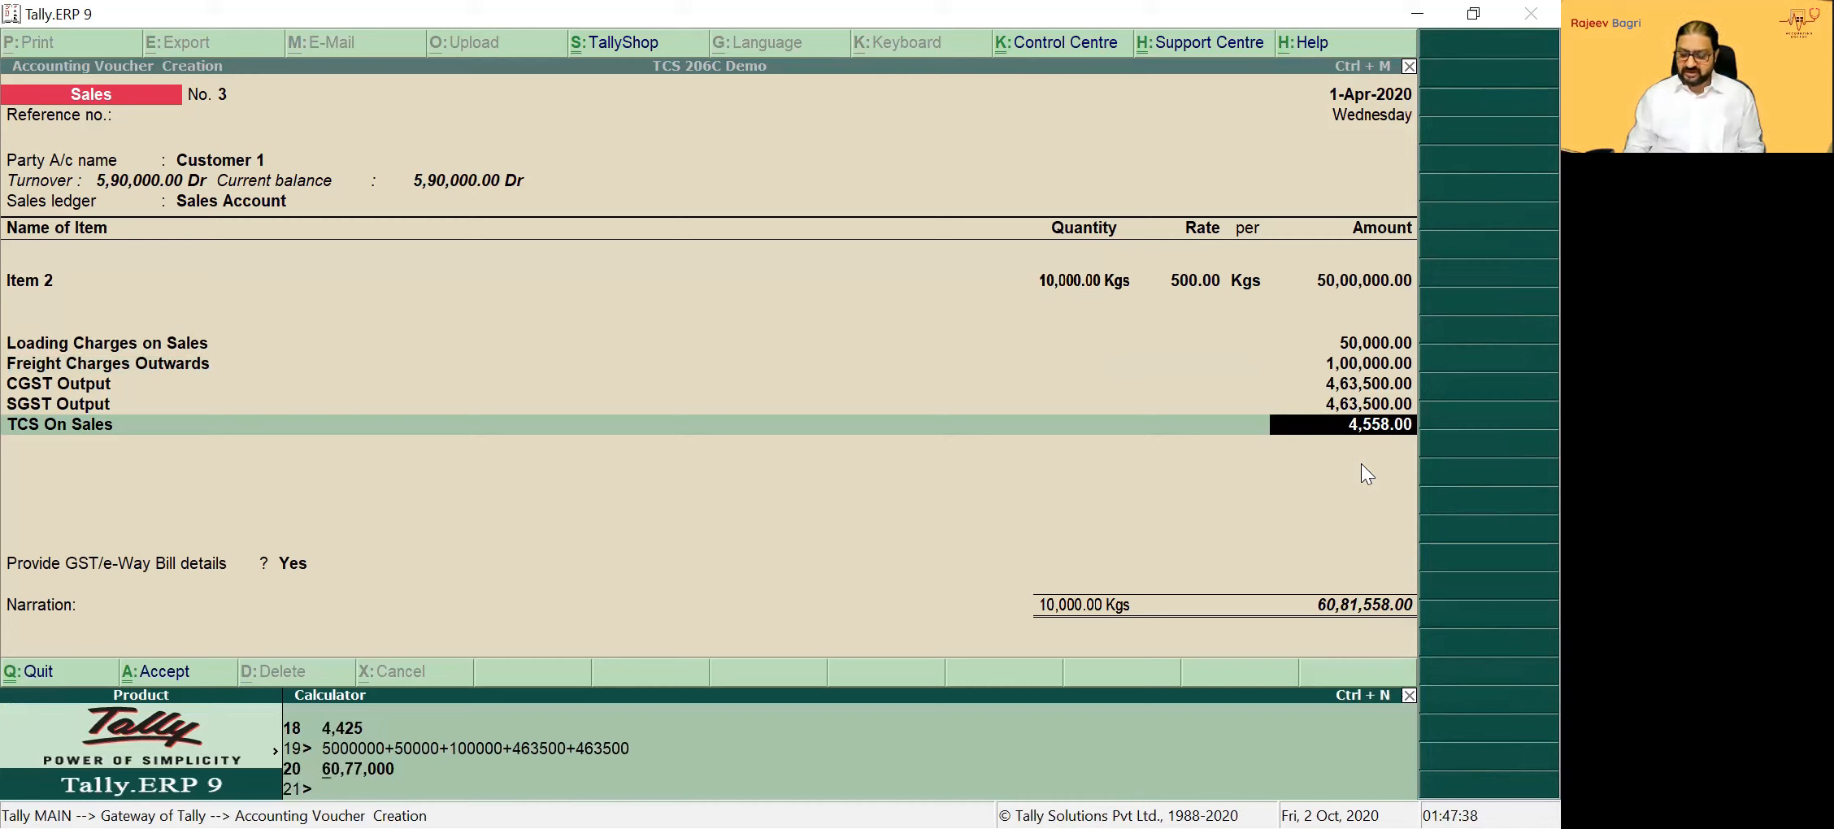
Check the TCS amount by multiplying the calculator total by .075/100, and return to the voucher
type("*")
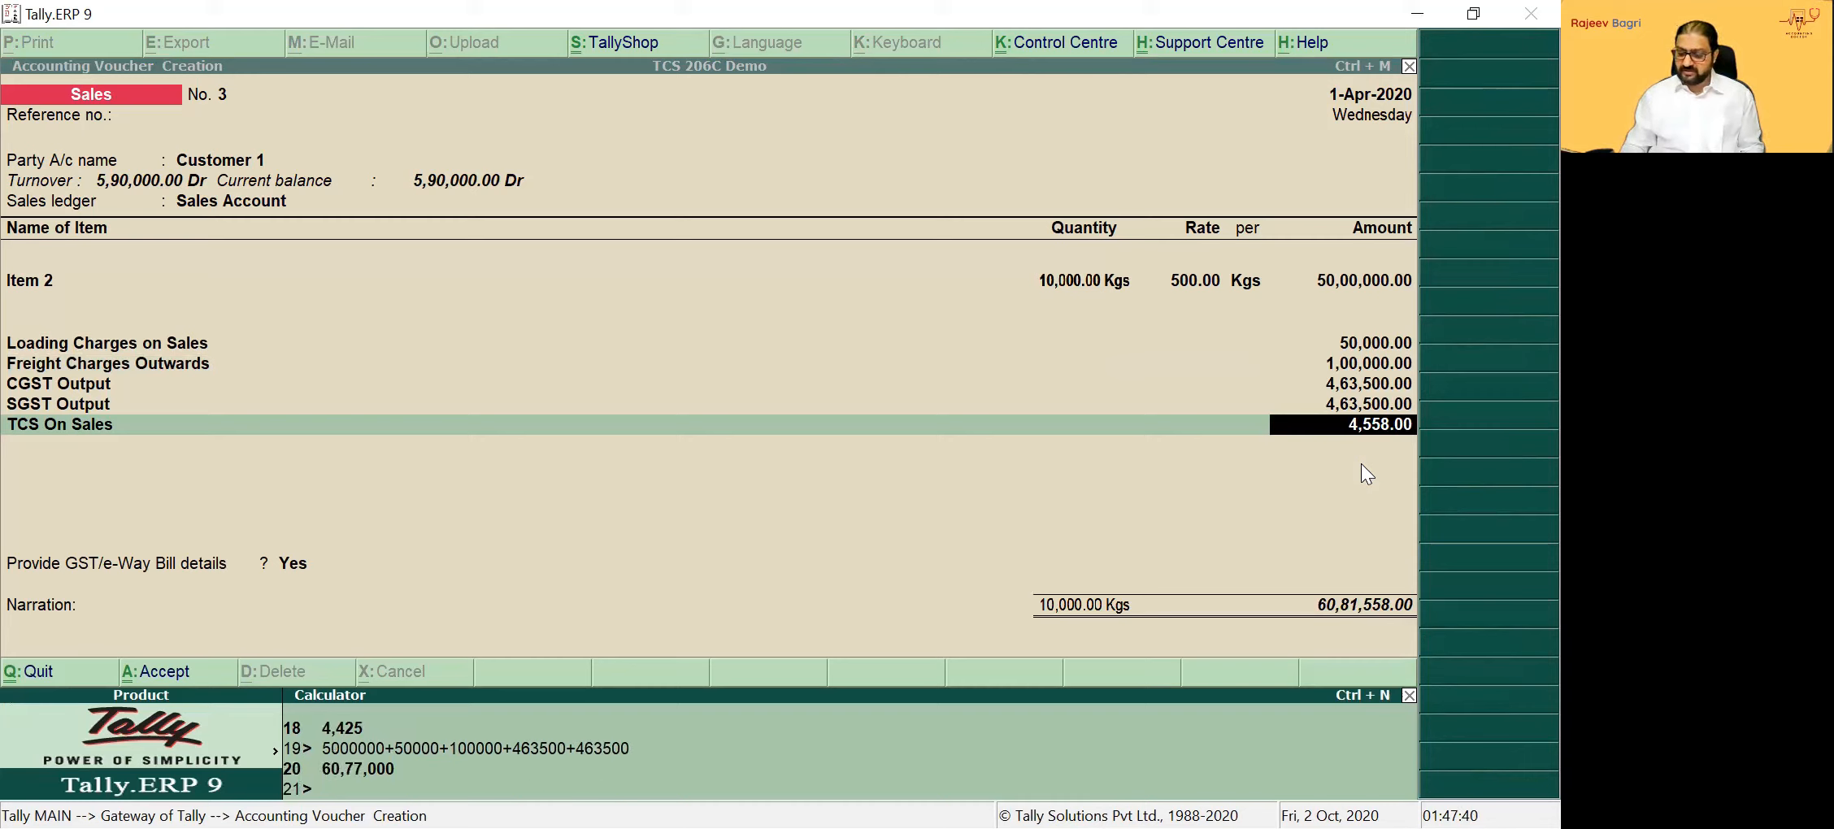
type(".07")
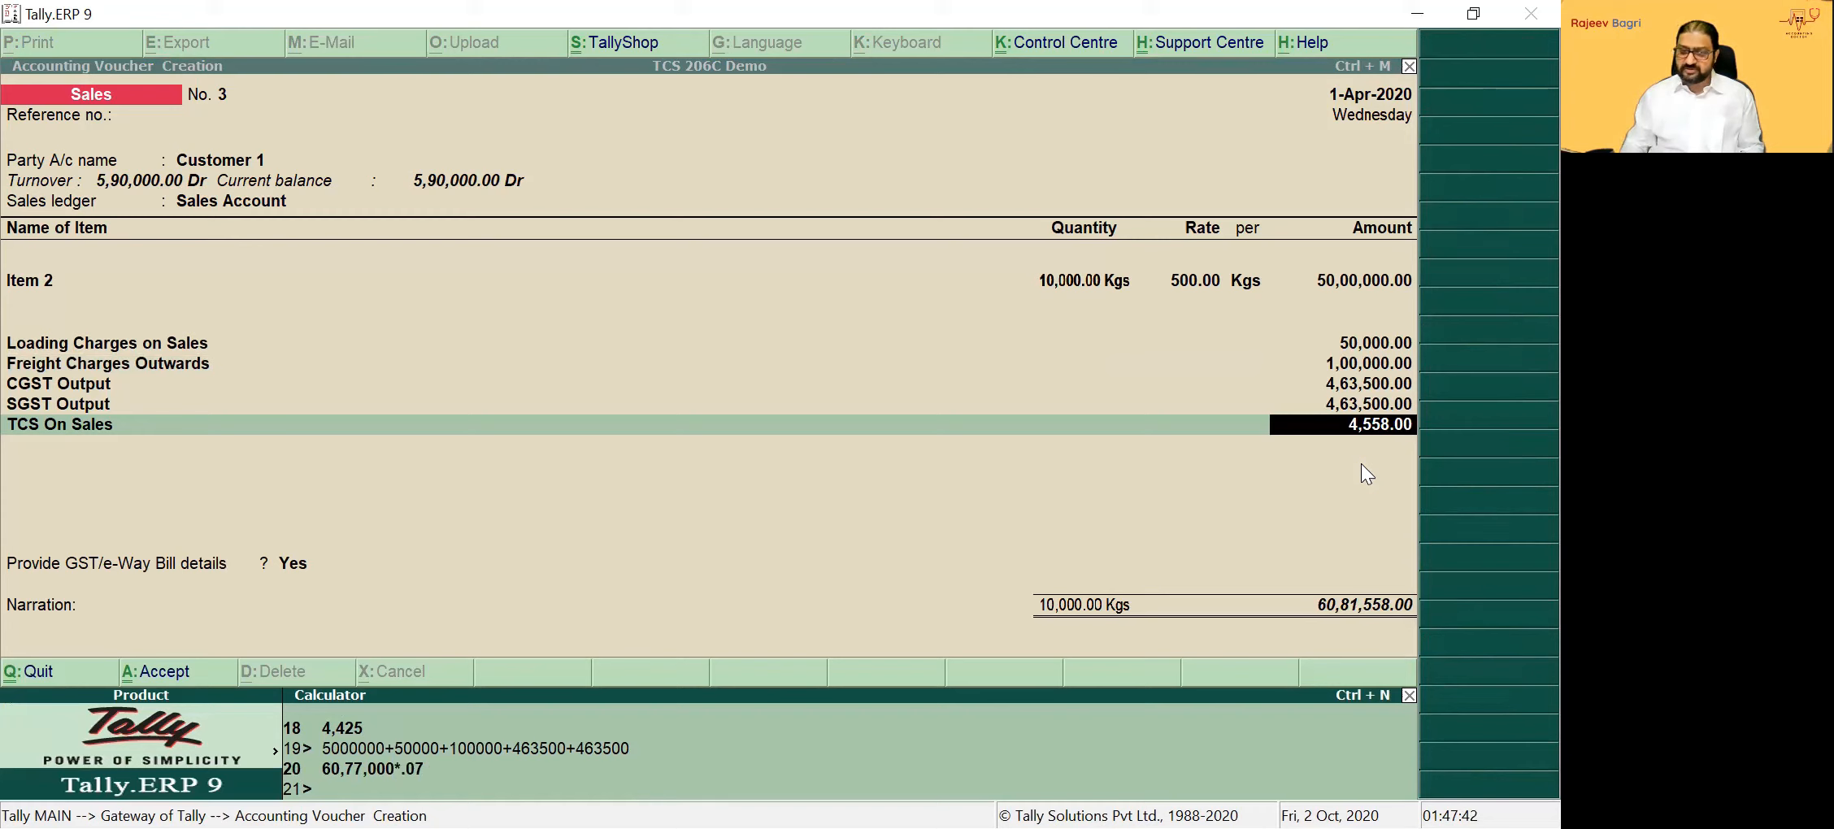
type("5/100")
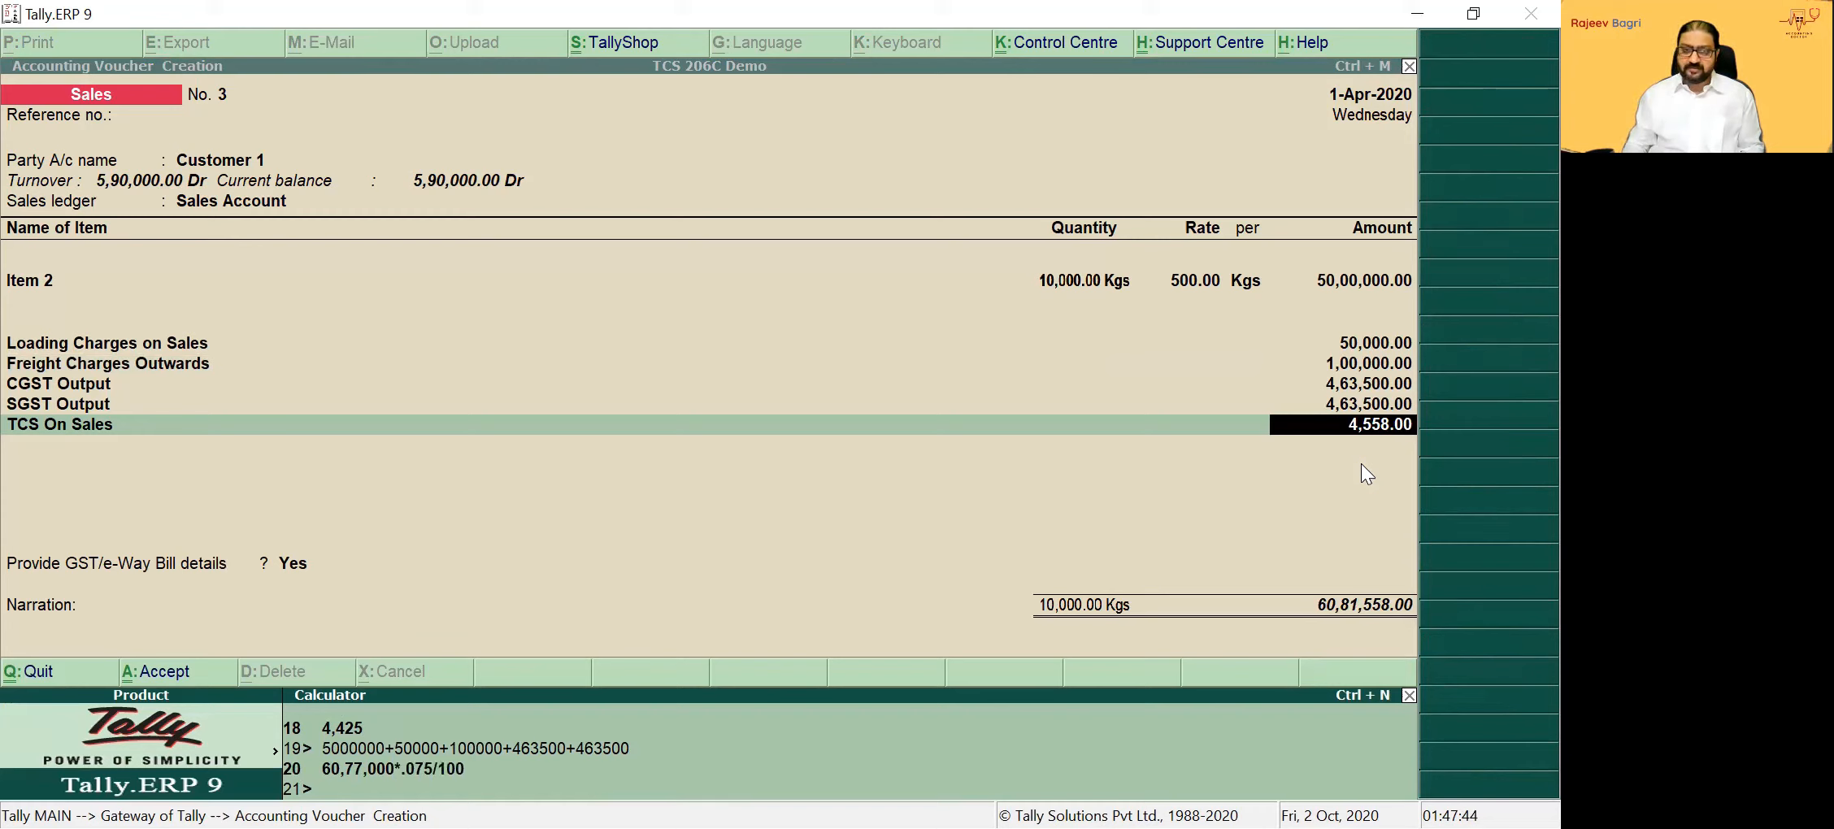
key("Return")
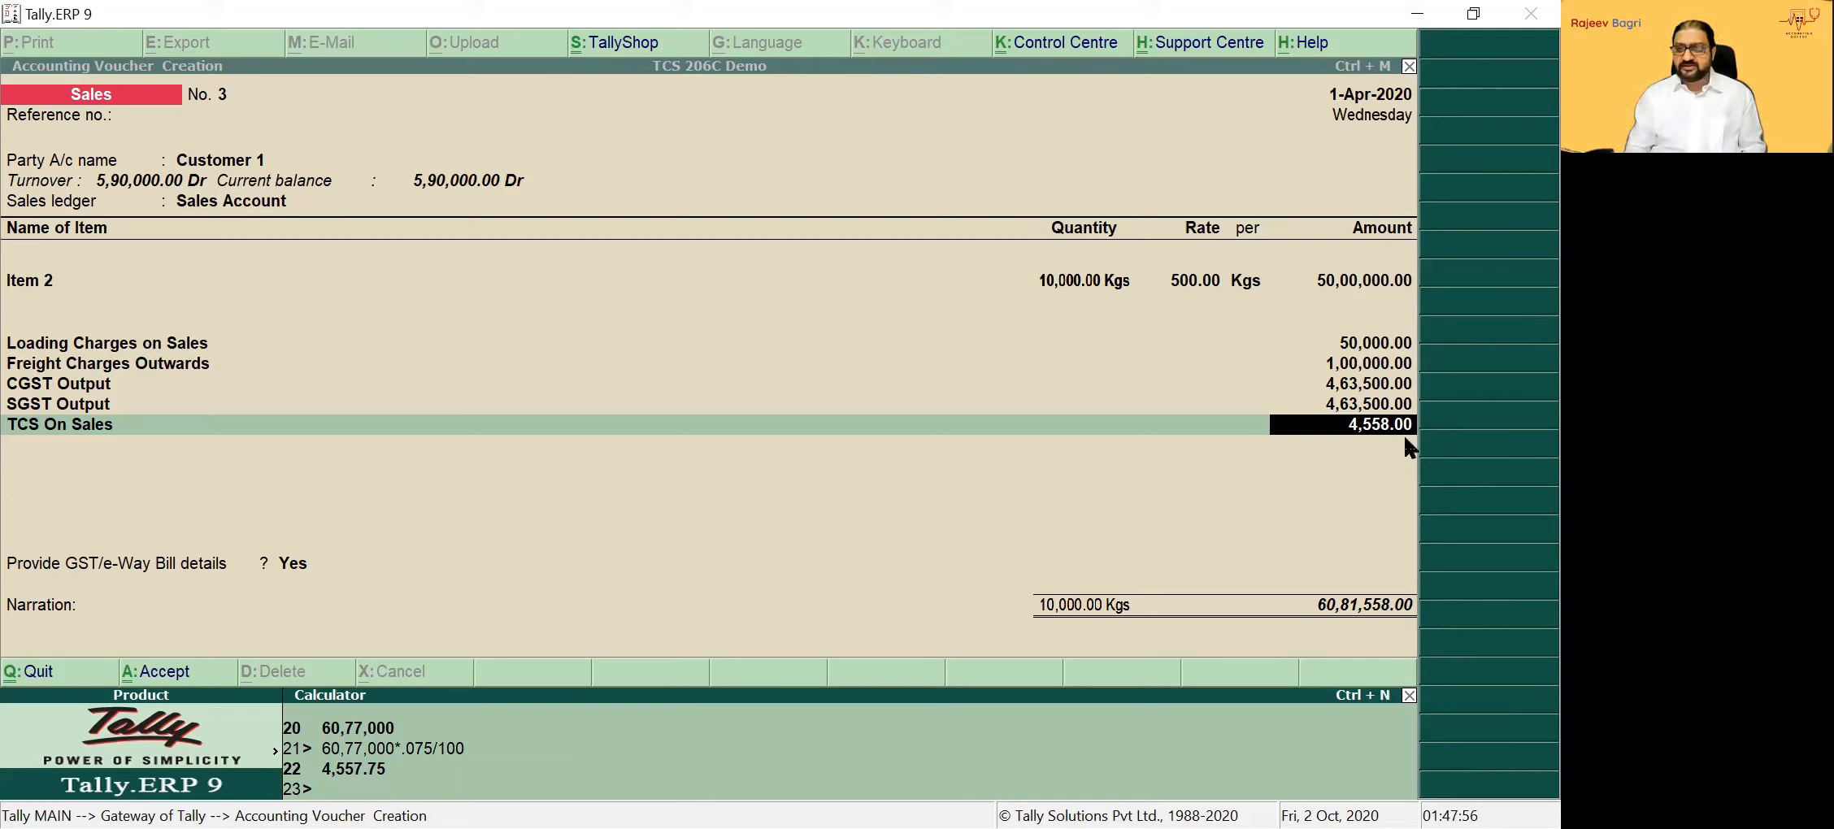
key("ctrl+m")
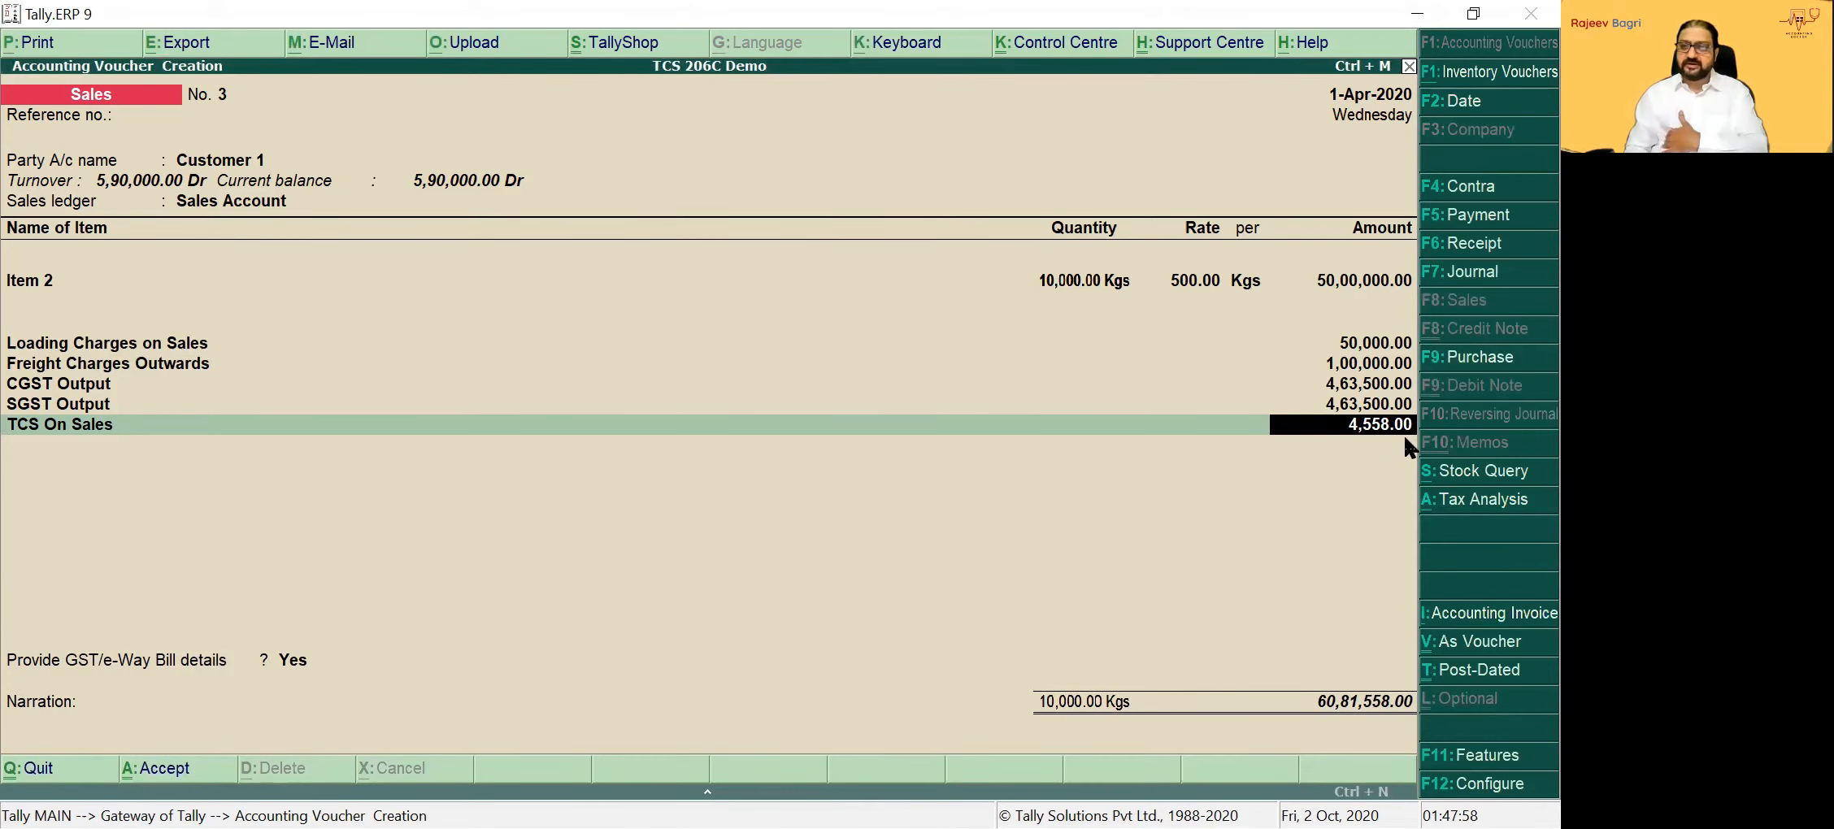
Finish the ledger list, keep Provide GST/e-Way Bill details at Yes, and accept the additional statutory details as they are
key("Return")
key("Return")
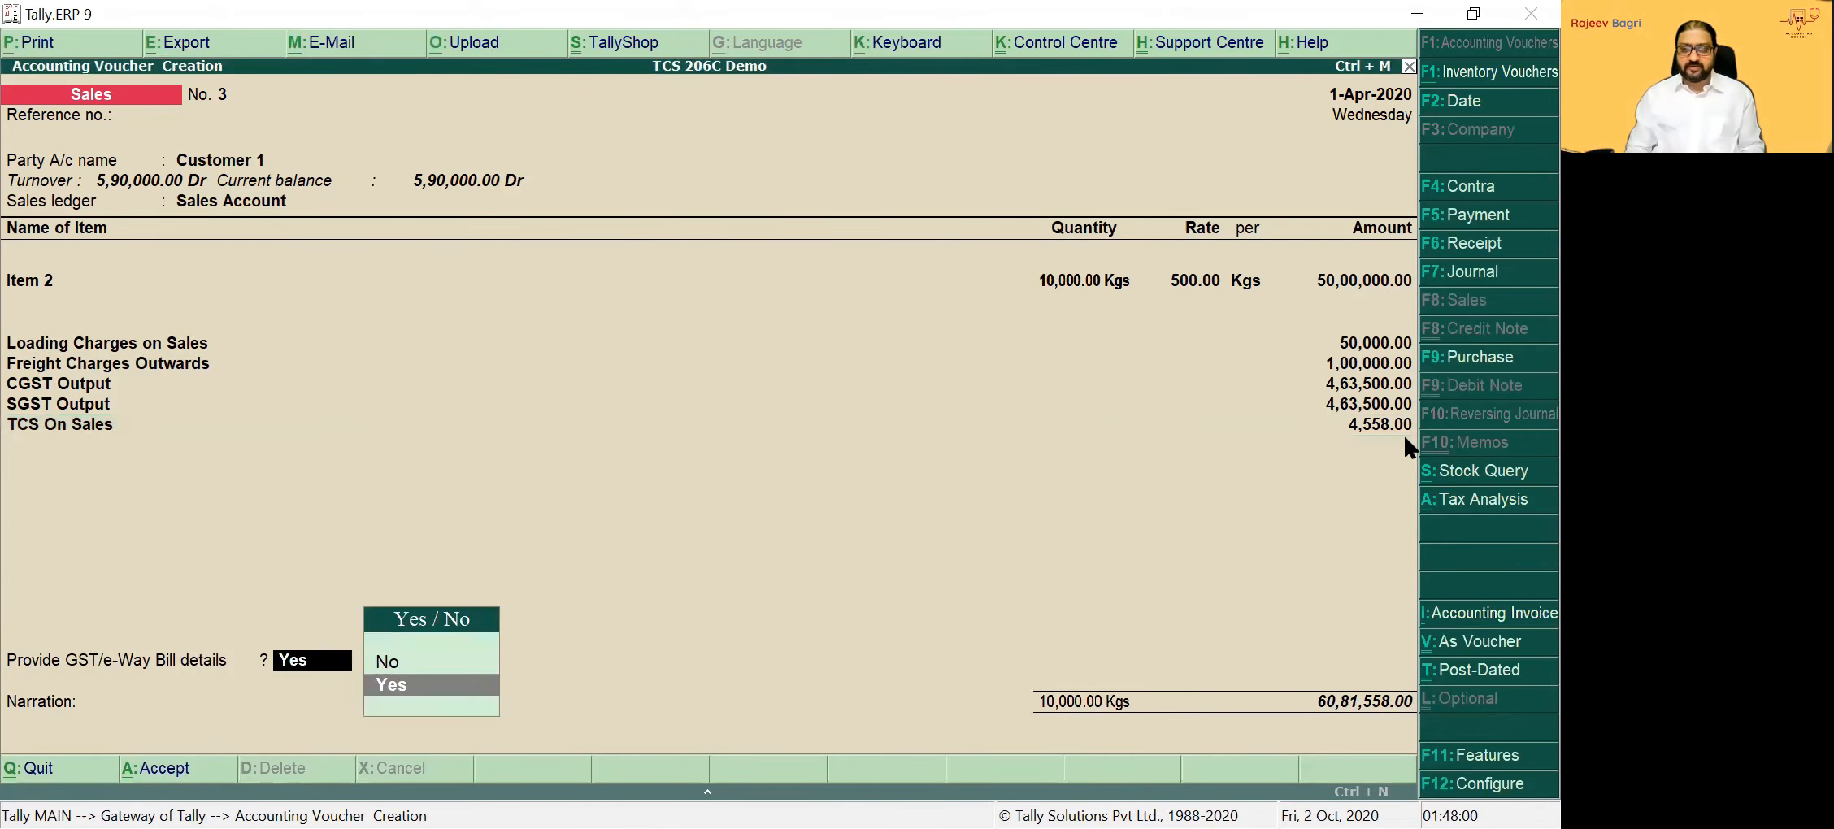
key("Return")
key("Return")
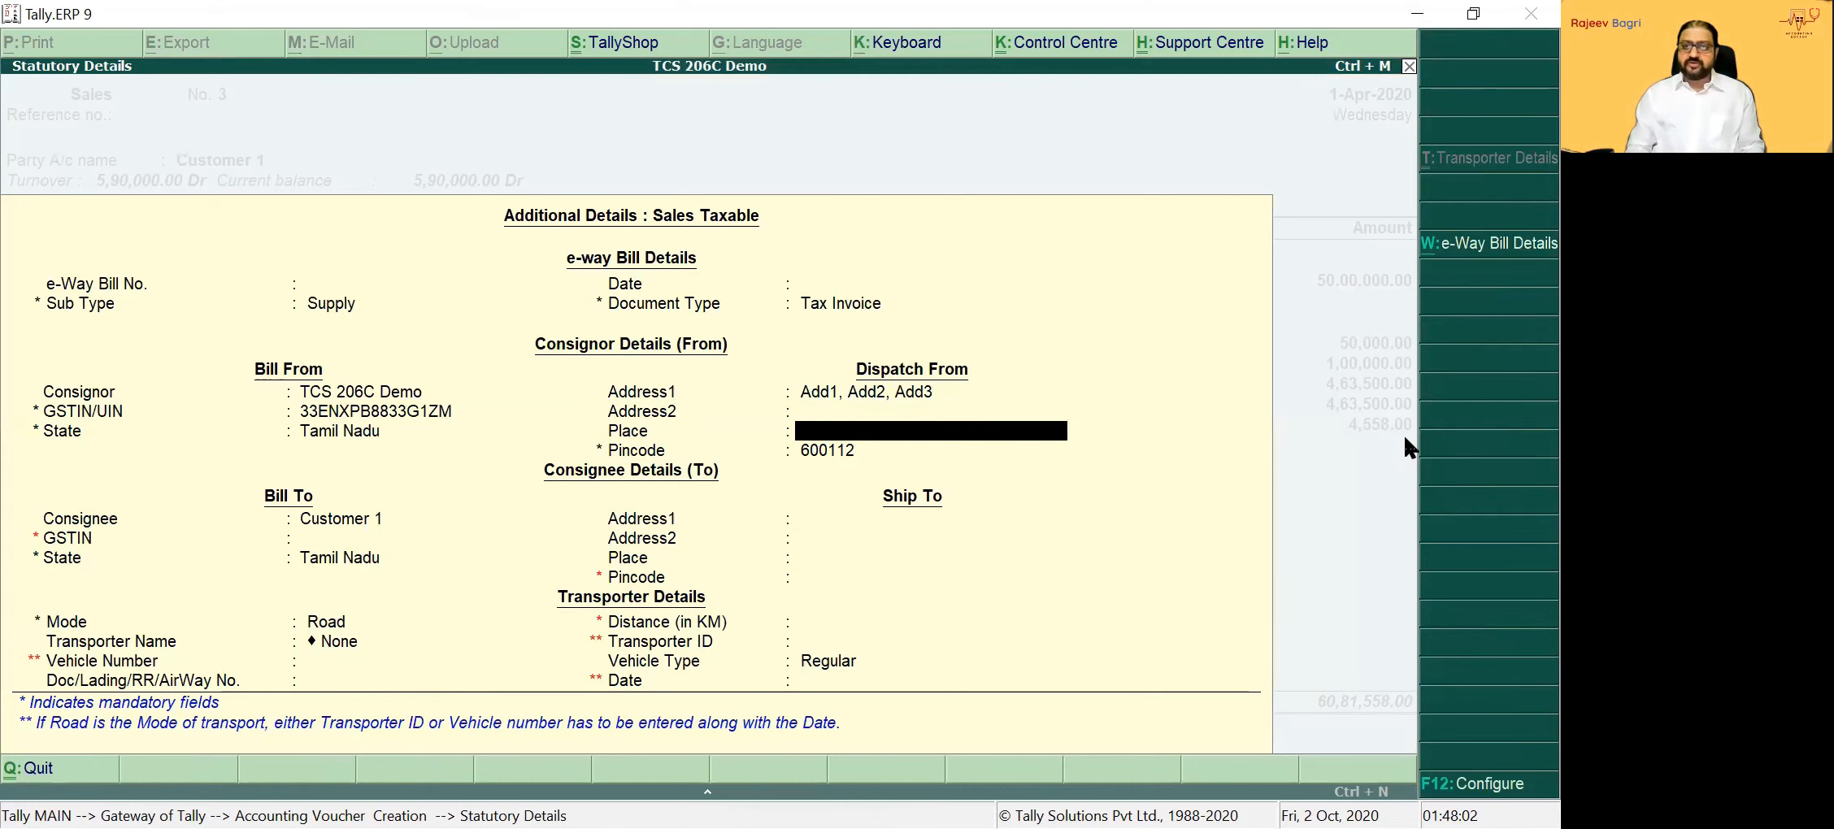
key("ctrl+a")
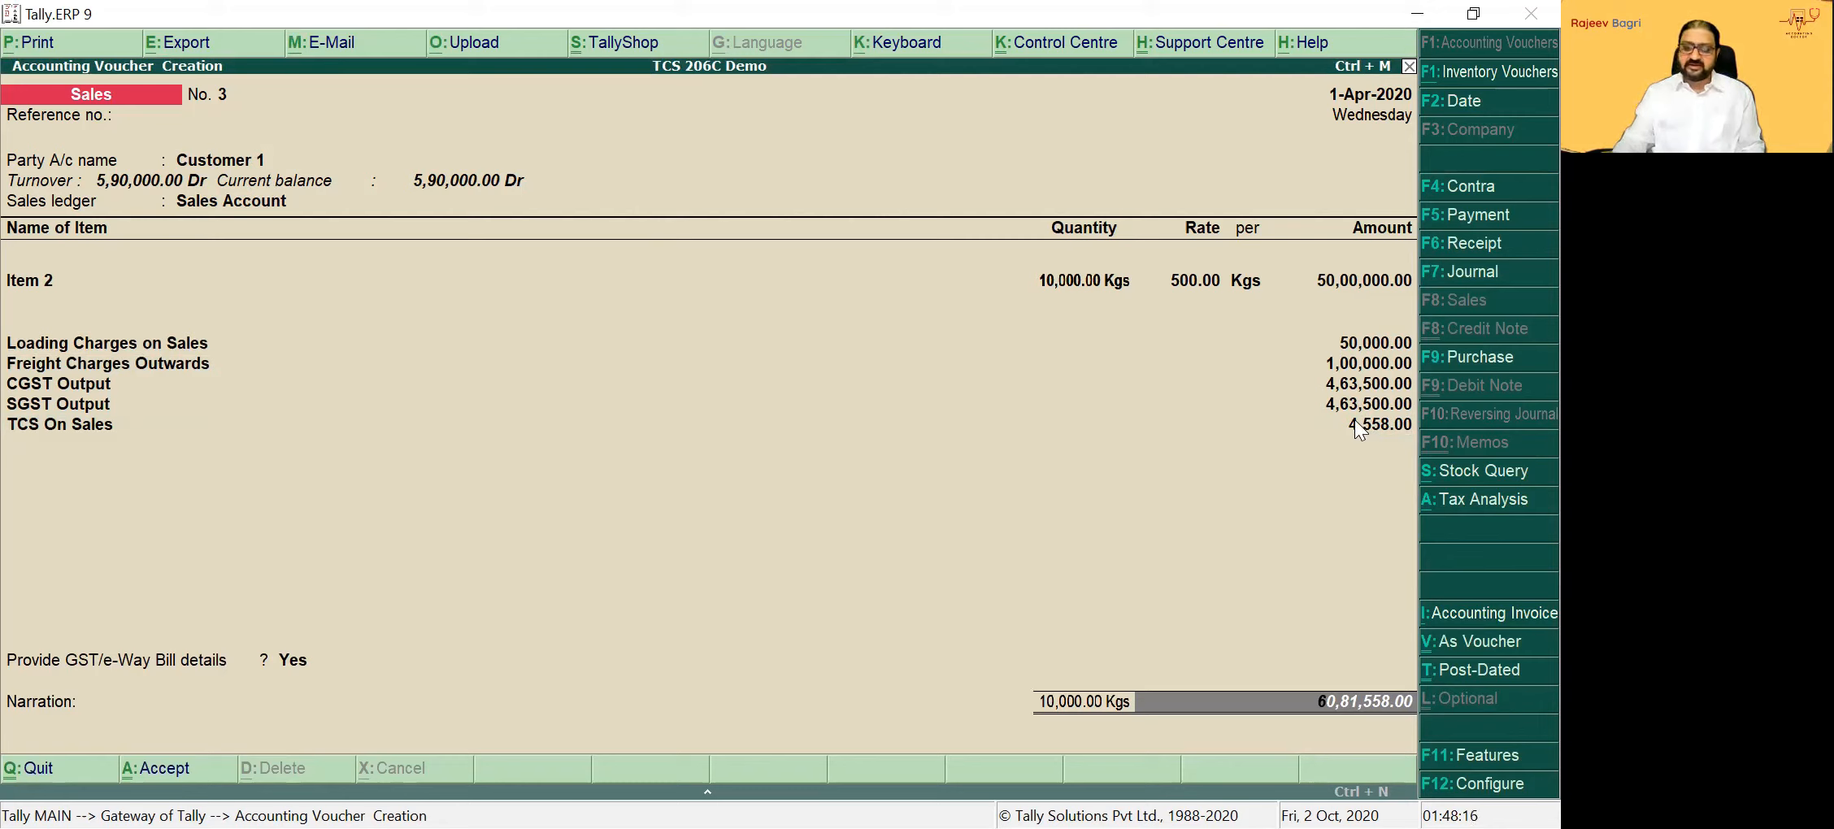
Leave the narration blank and save the third sales voucher for Customer 1
key("Return")
key("Return")
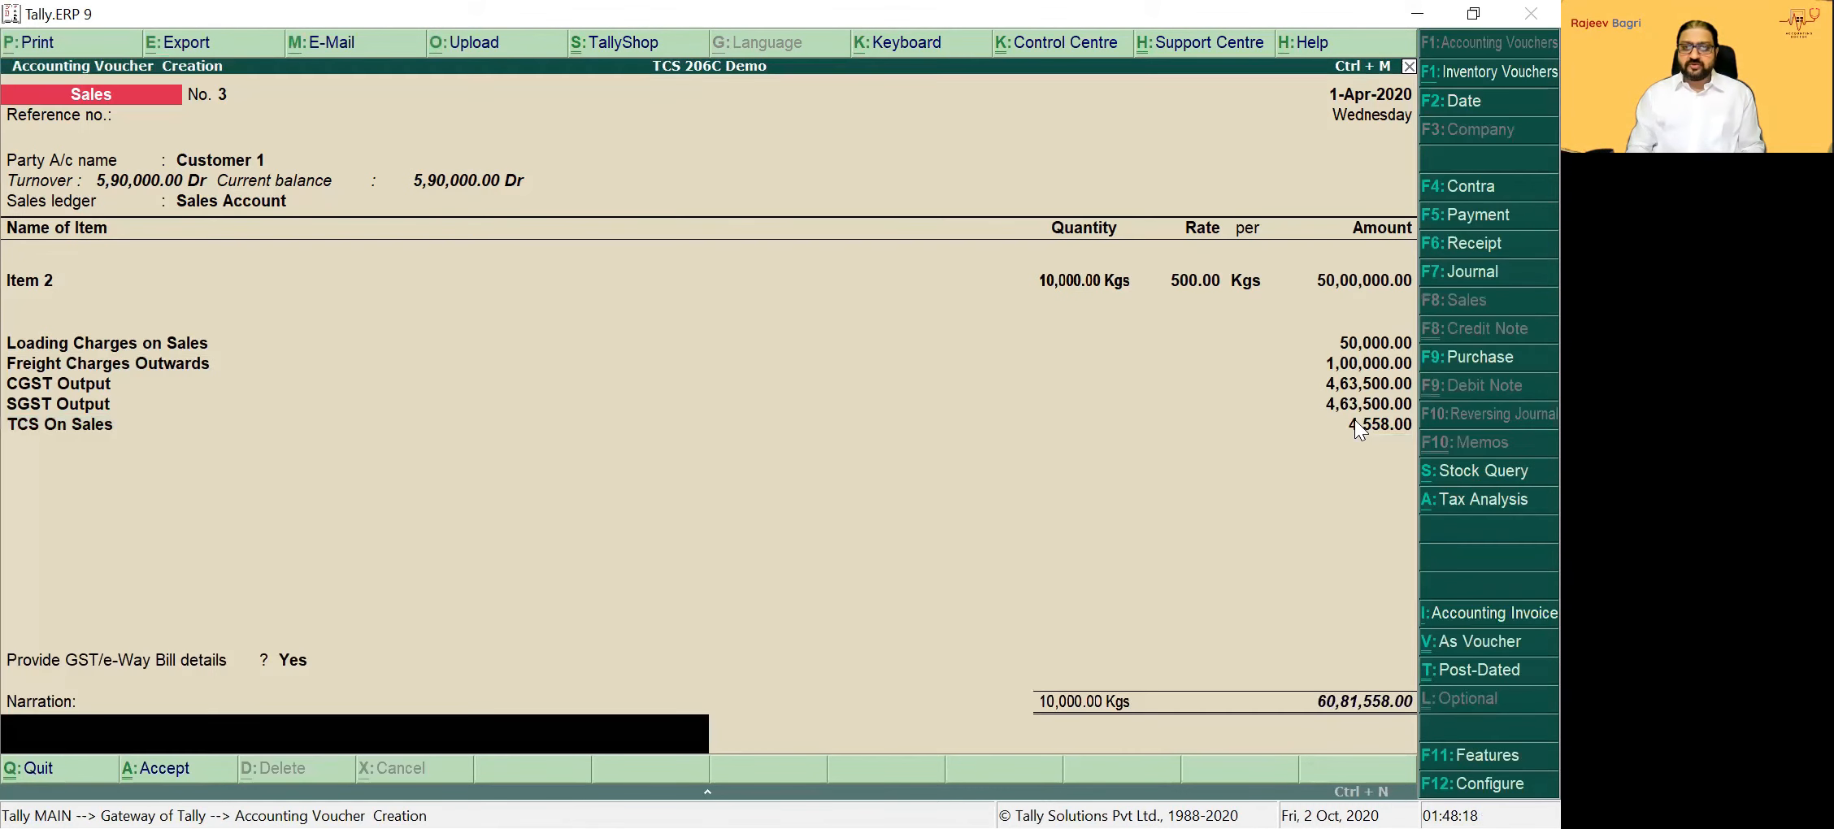
key("Return")
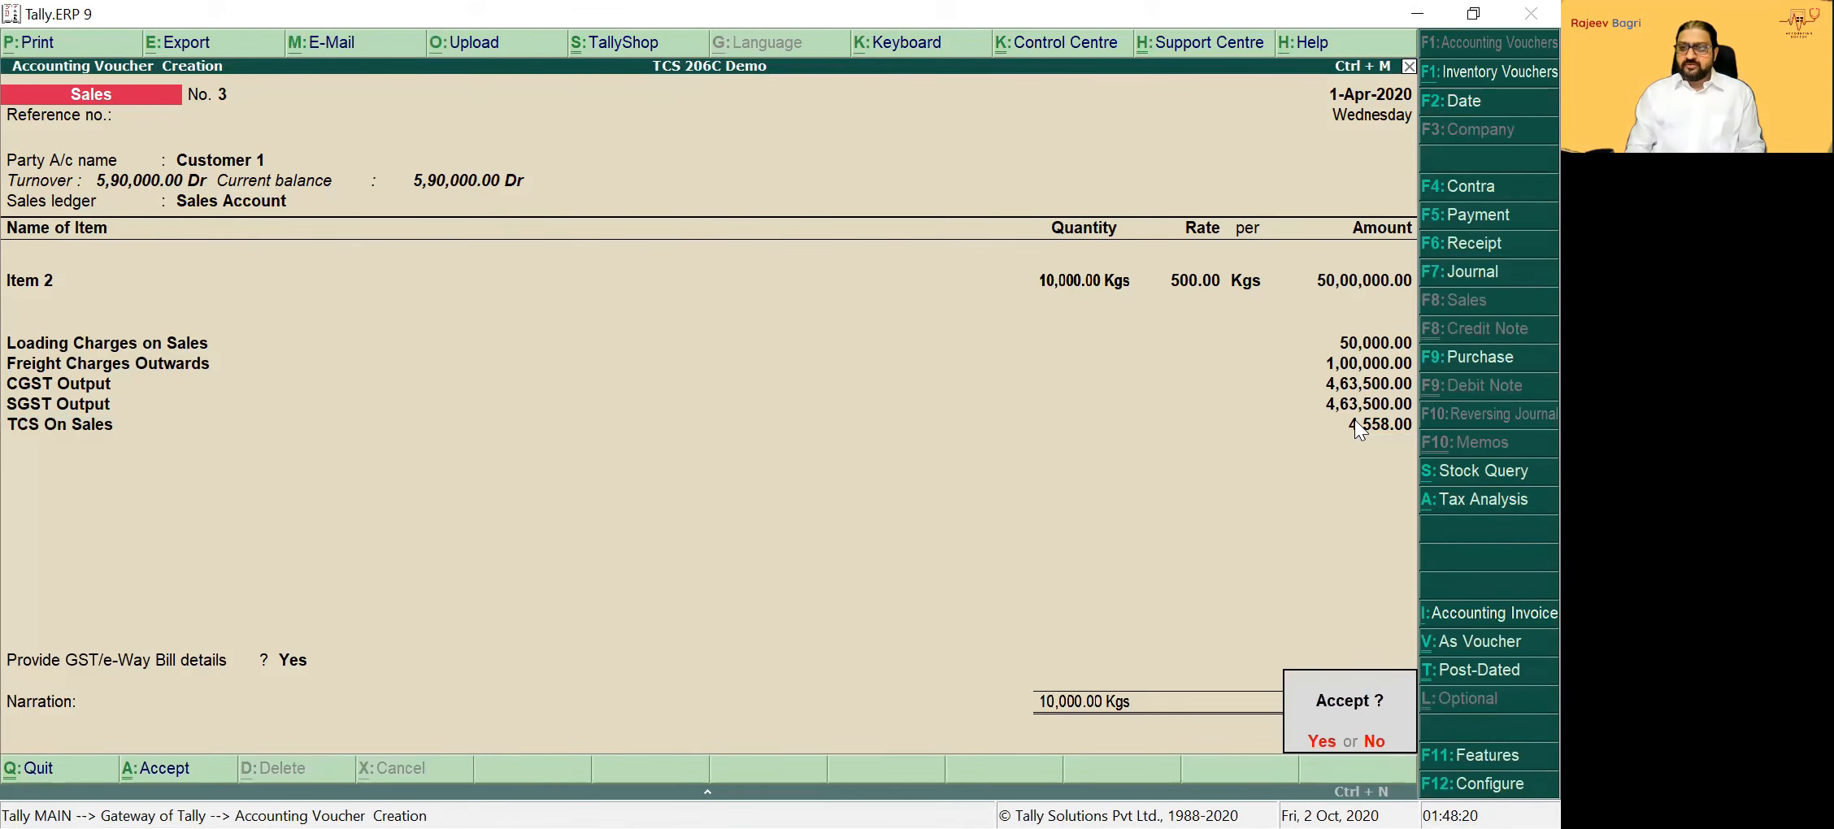
key("Return")
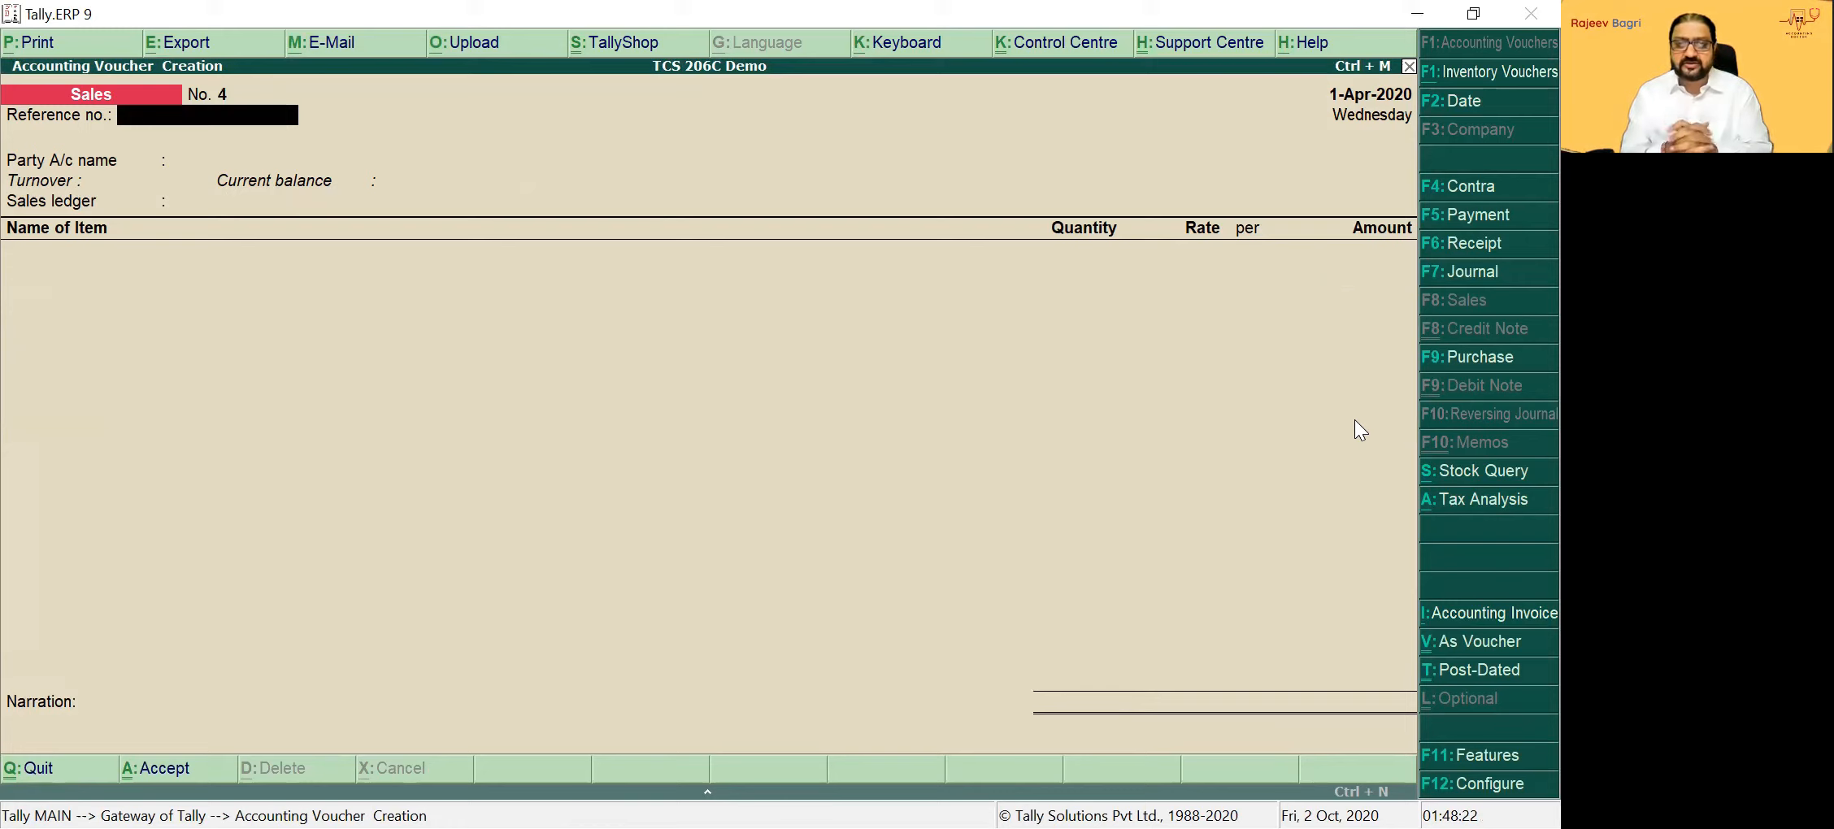